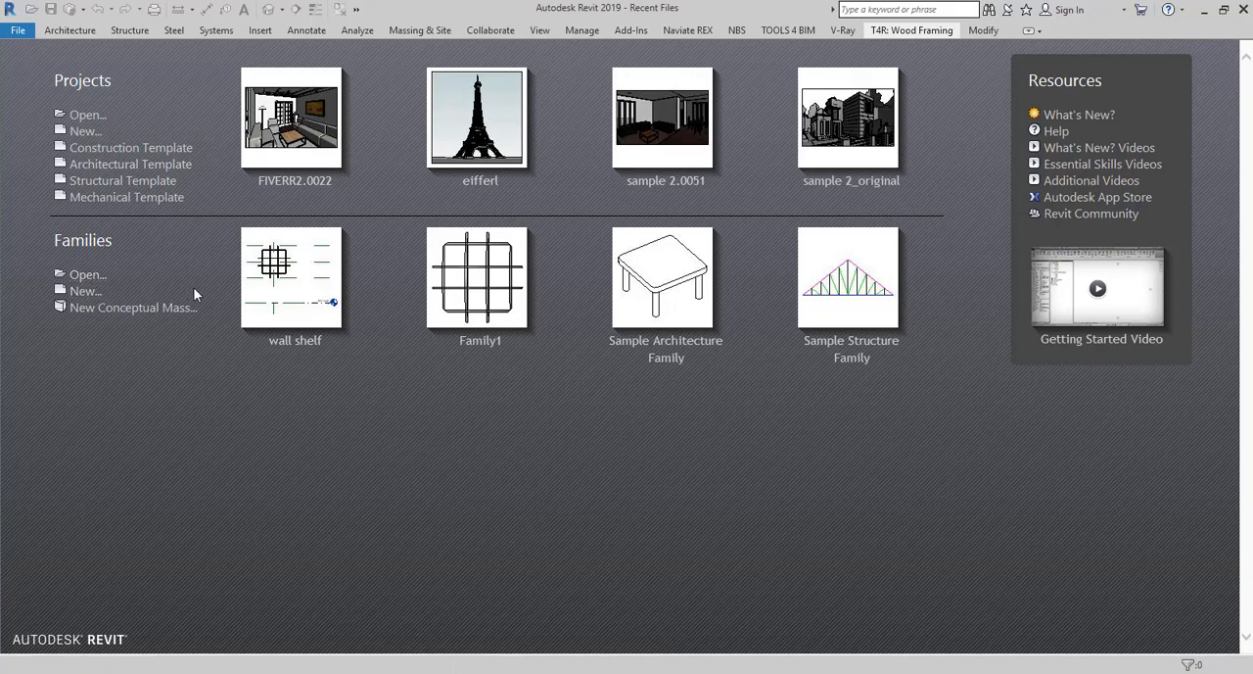
Show the family templates in Details view and create a new family from the Metric Furniture template.
{"action": "left_click", "coordinate": [88, 292]}
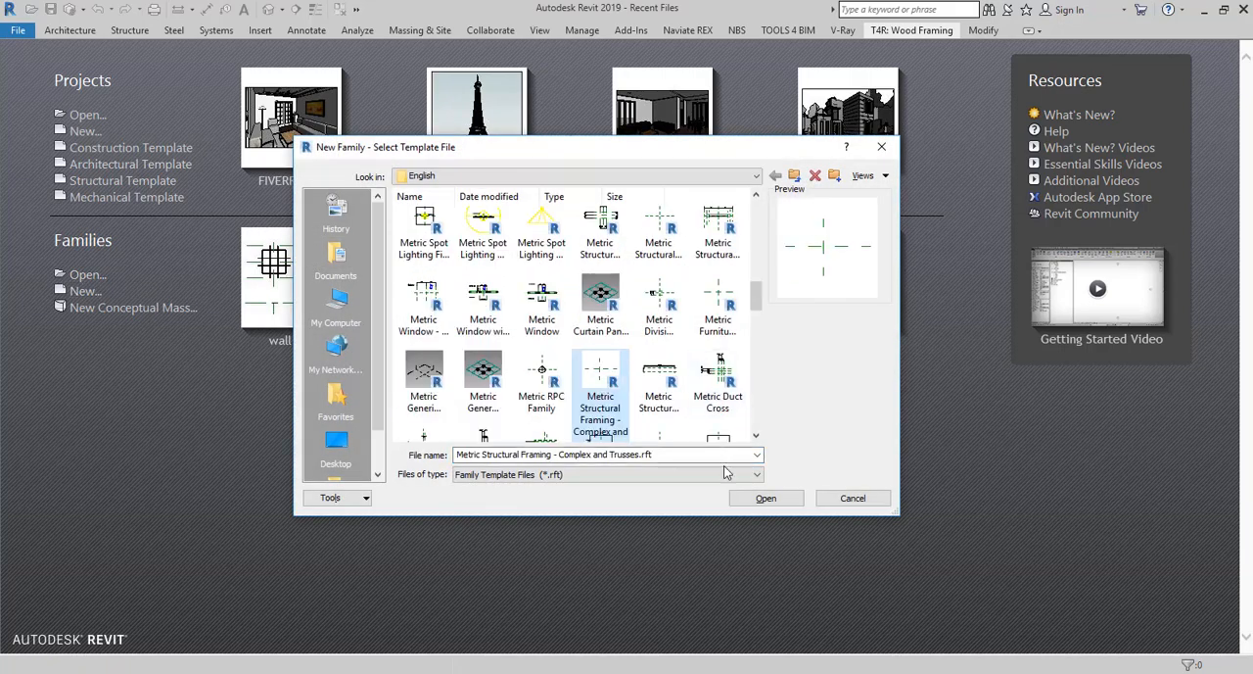
{"action": "left_click", "coordinate": [863, 176]}
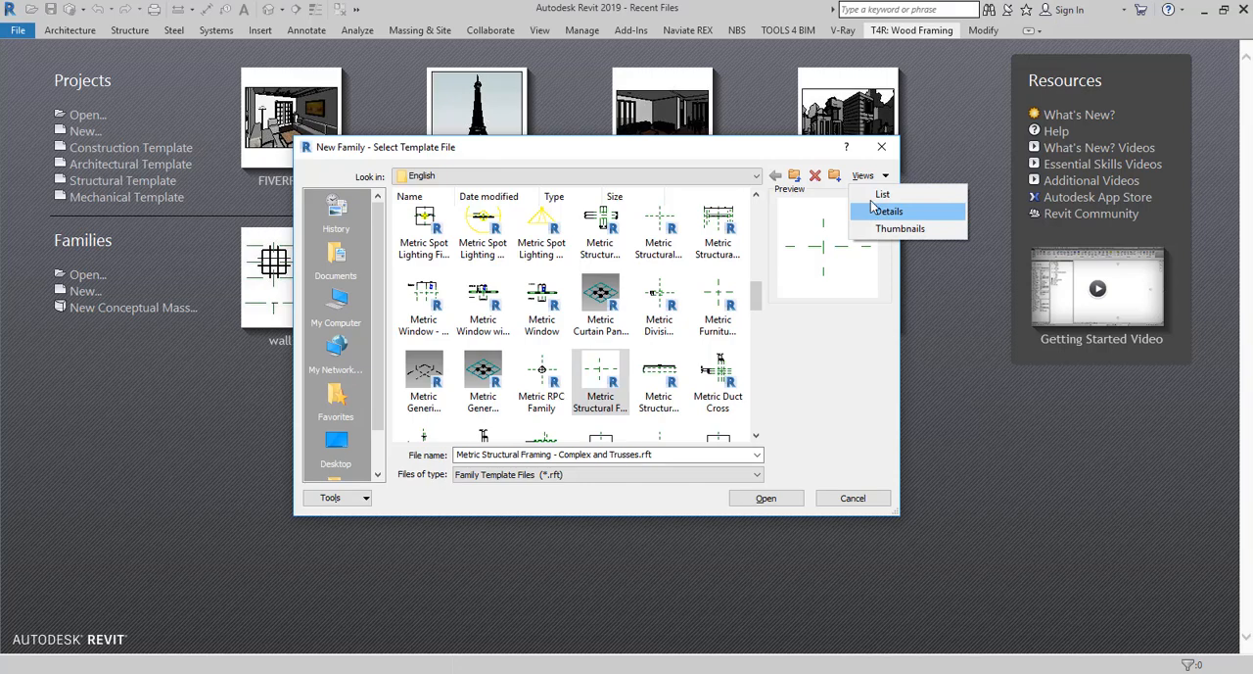
{"action": "left_click", "coordinate": [906, 210]}
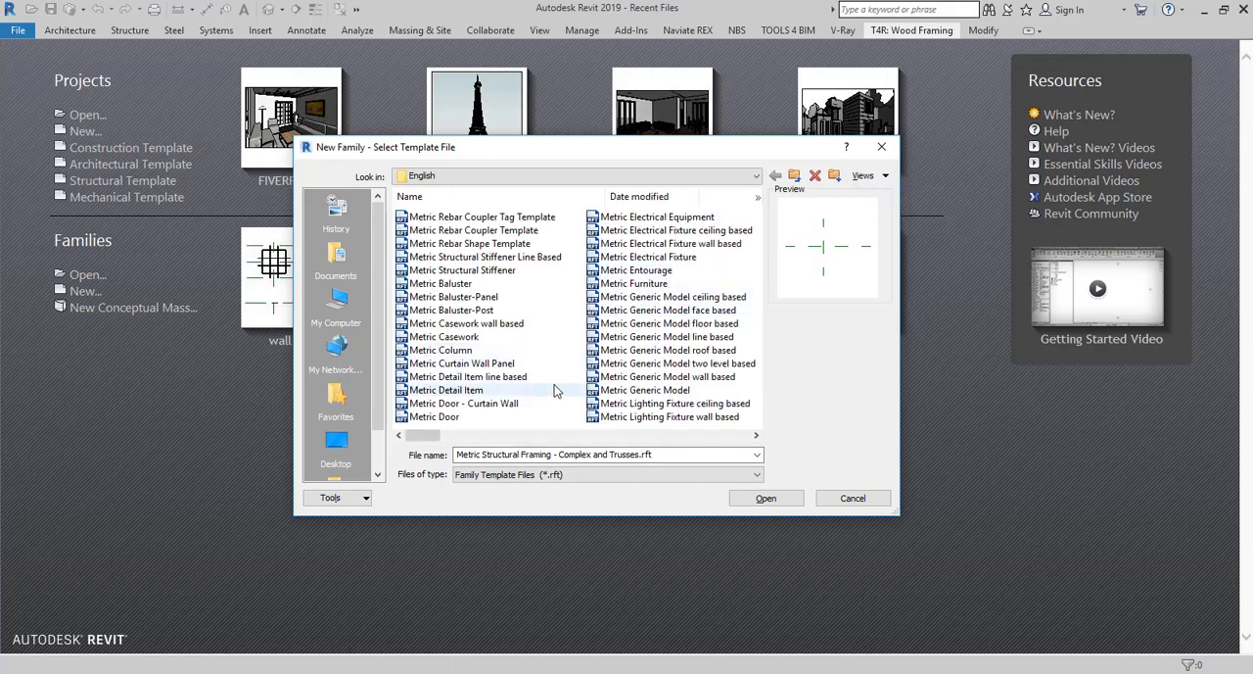
{"action": "left_click", "coordinate": [654, 286]}
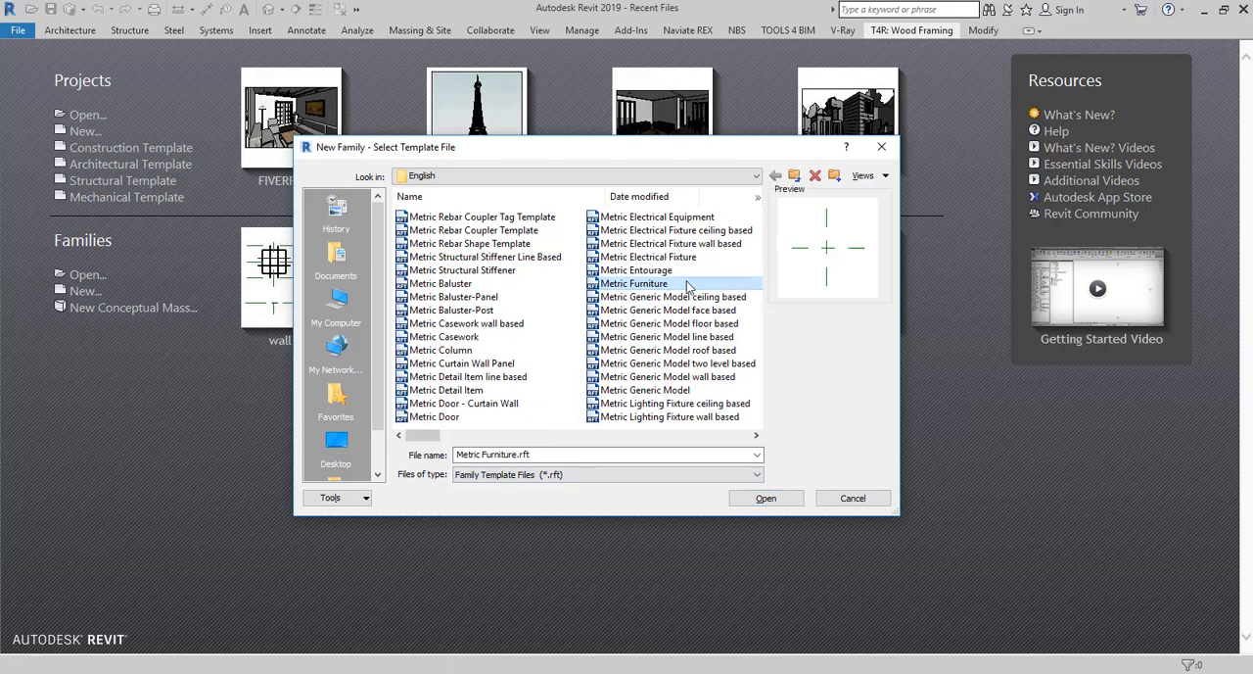
{"action": "double_click", "coordinate": [636, 283]}
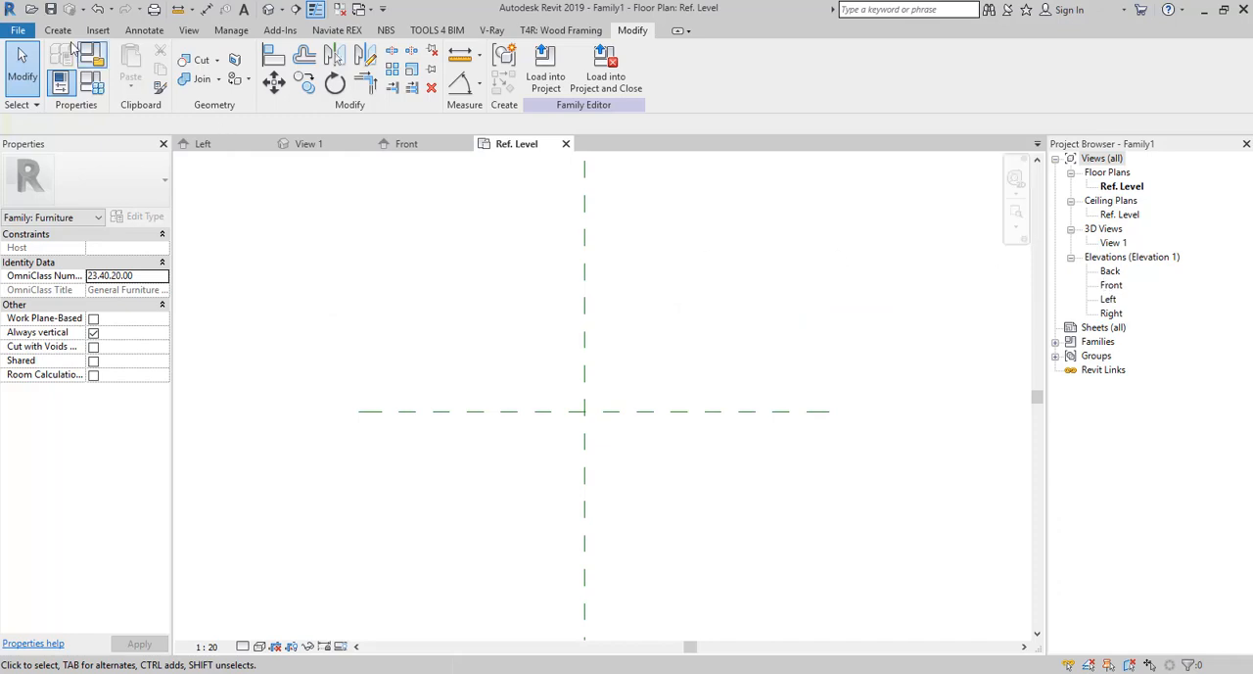
Start a sweep with a sketched path, set its work plane to Reference Plane : 1 and open the Back elevation.
{"action": "left_click", "coordinate": [60, 39]}
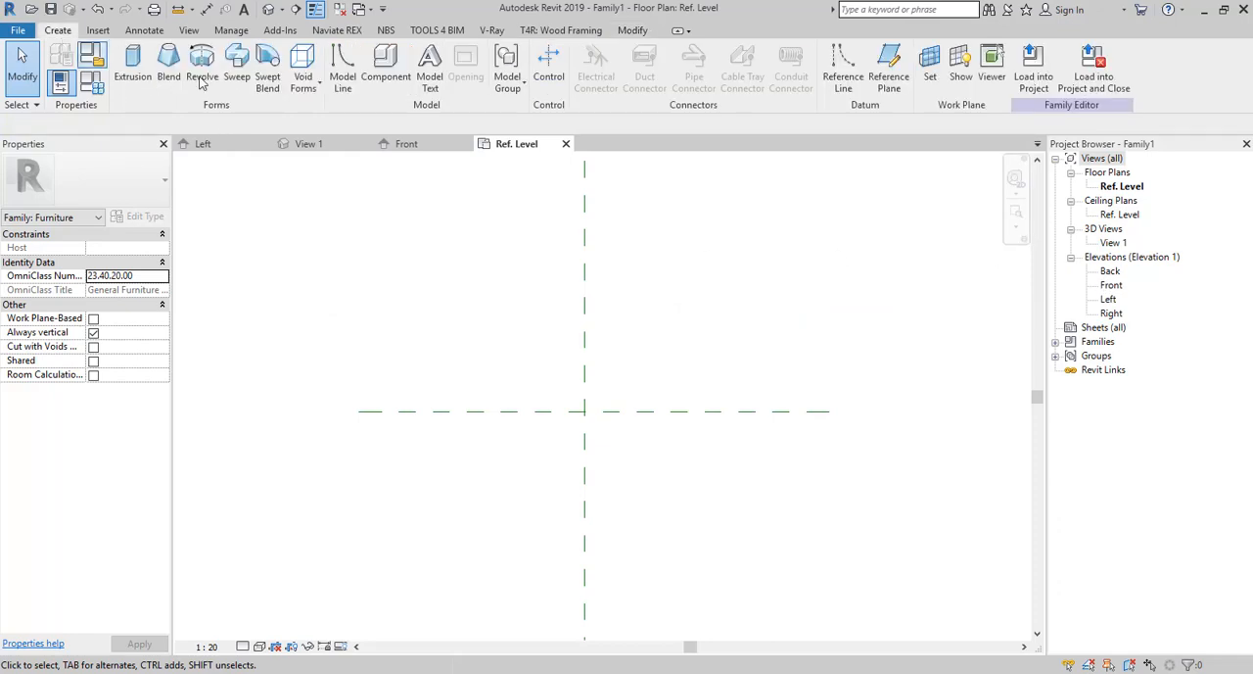
{"action": "left_click", "coordinate": [240, 74]}
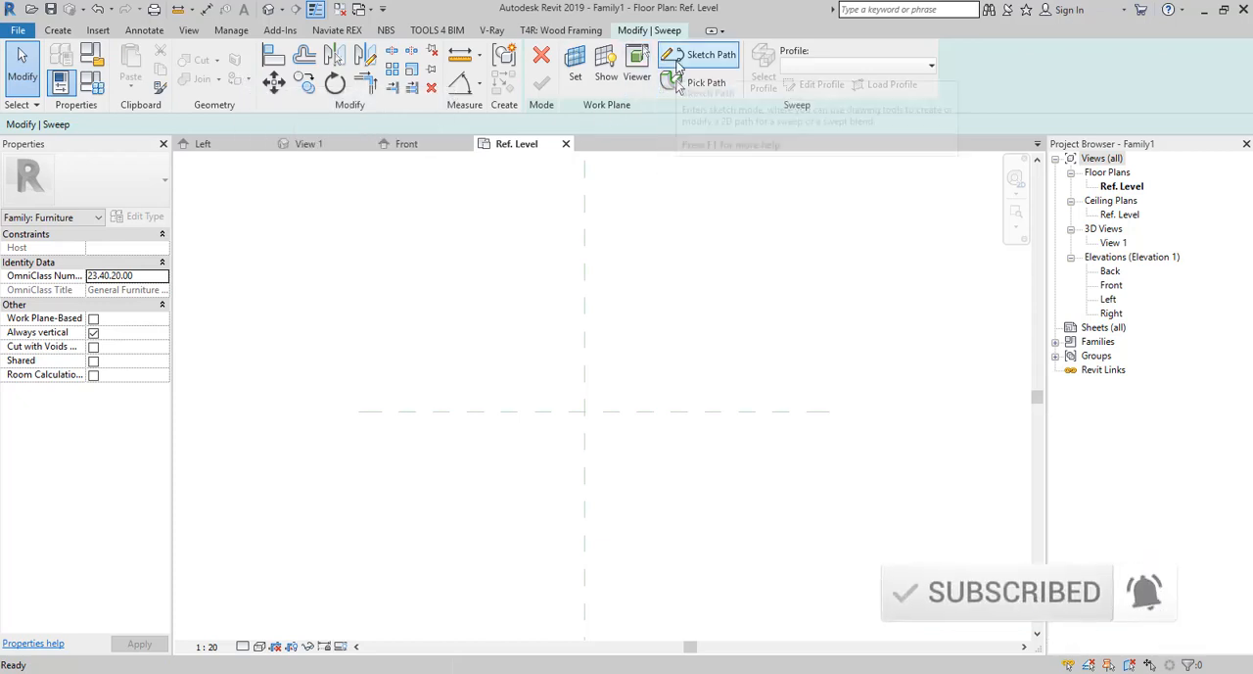
{"action": "left_click", "coordinate": [675, 61]}
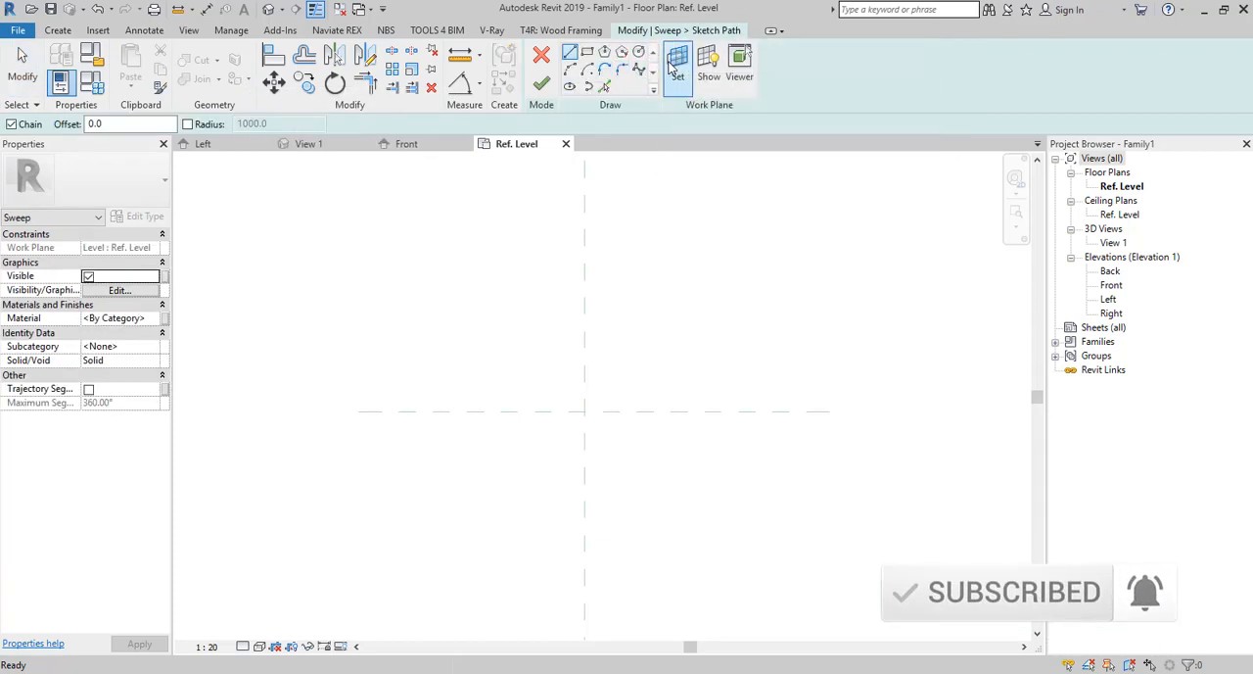
{"action": "left_click", "coordinate": [674, 65]}
{"action": "left_click", "coordinate": [489, 429]}
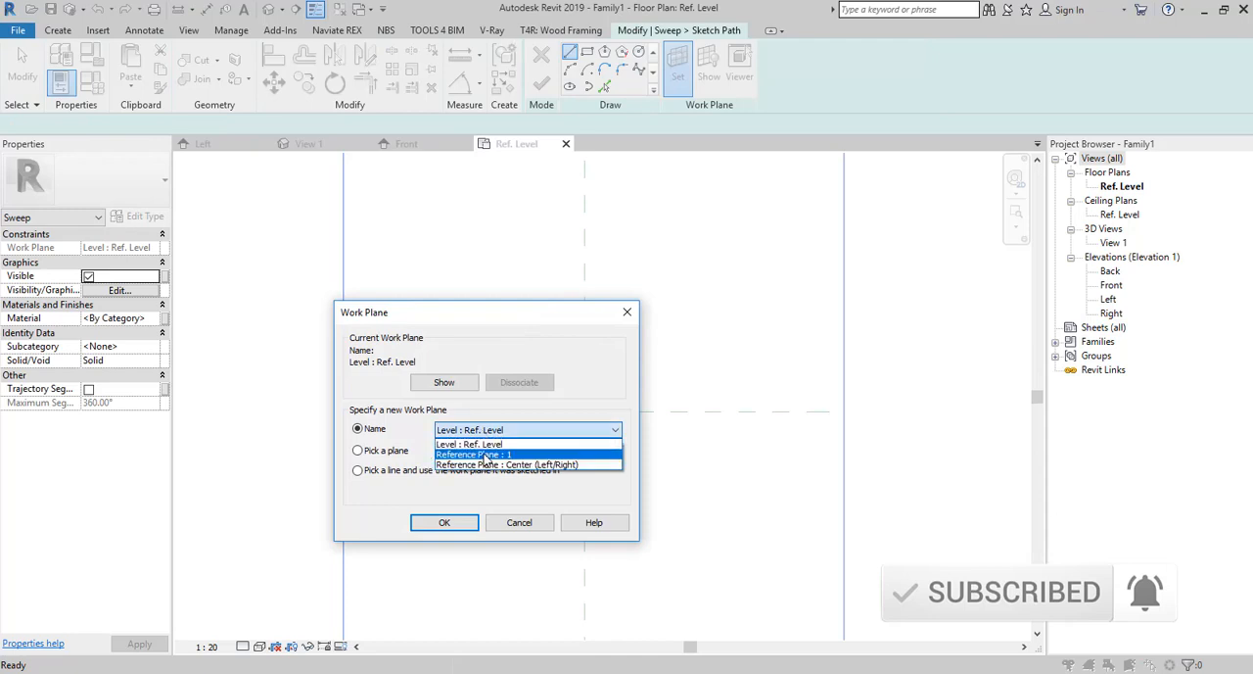
{"action": "left_click", "coordinate": [524, 458]}
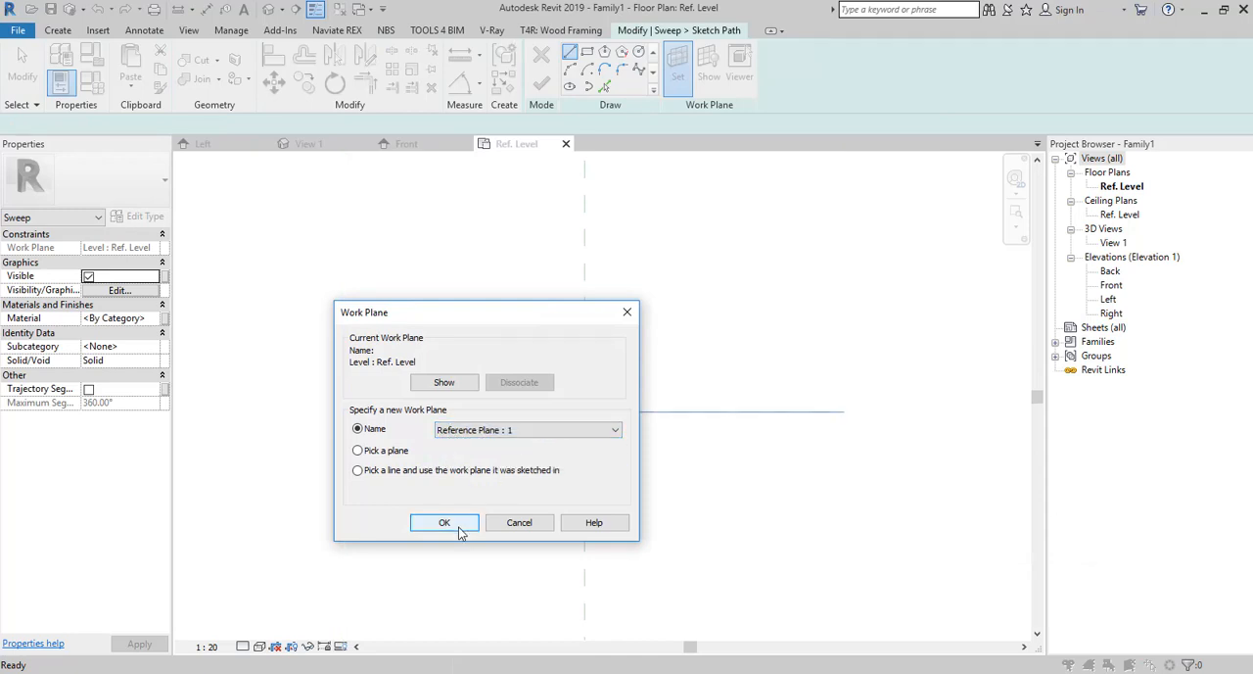
{"action": "left_click", "coordinate": [443, 522]}
{"action": "left_click", "coordinate": [628, 499]}
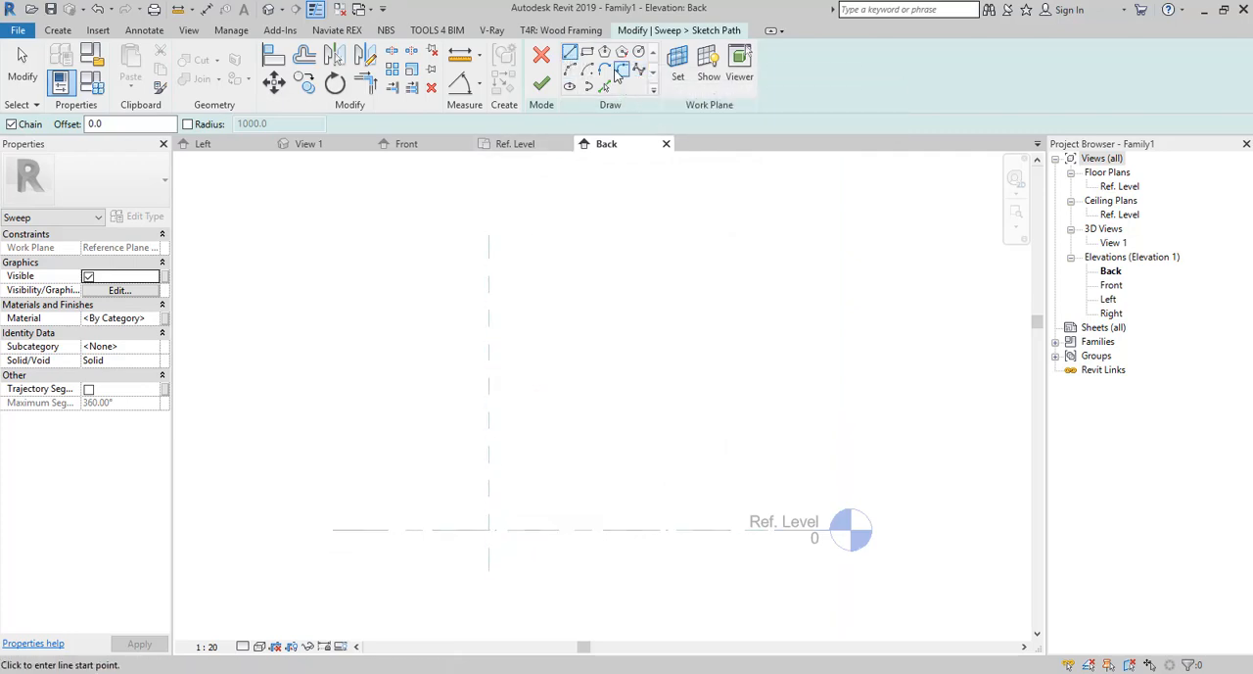
Sketch a C-shaped spline path about 1124 mm long, starting about 460 mm above Ref. Level and ending on the centre reference plane near that level.
{"action": "left_click", "coordinate": [639, 70]}
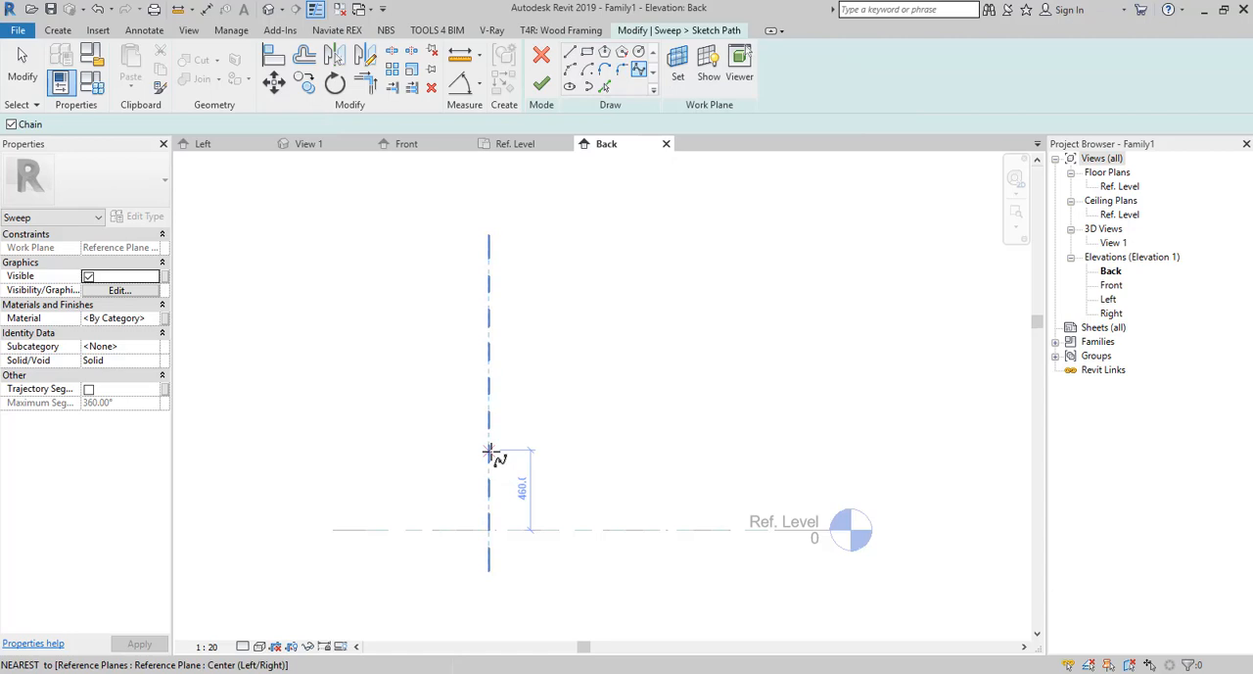
{"action": "left_click", "coordinate": [489, 450]}
{"action": "scroll", "coordinate": [528, 449], "scroll_direction": "up", "scroll_amount": 2}
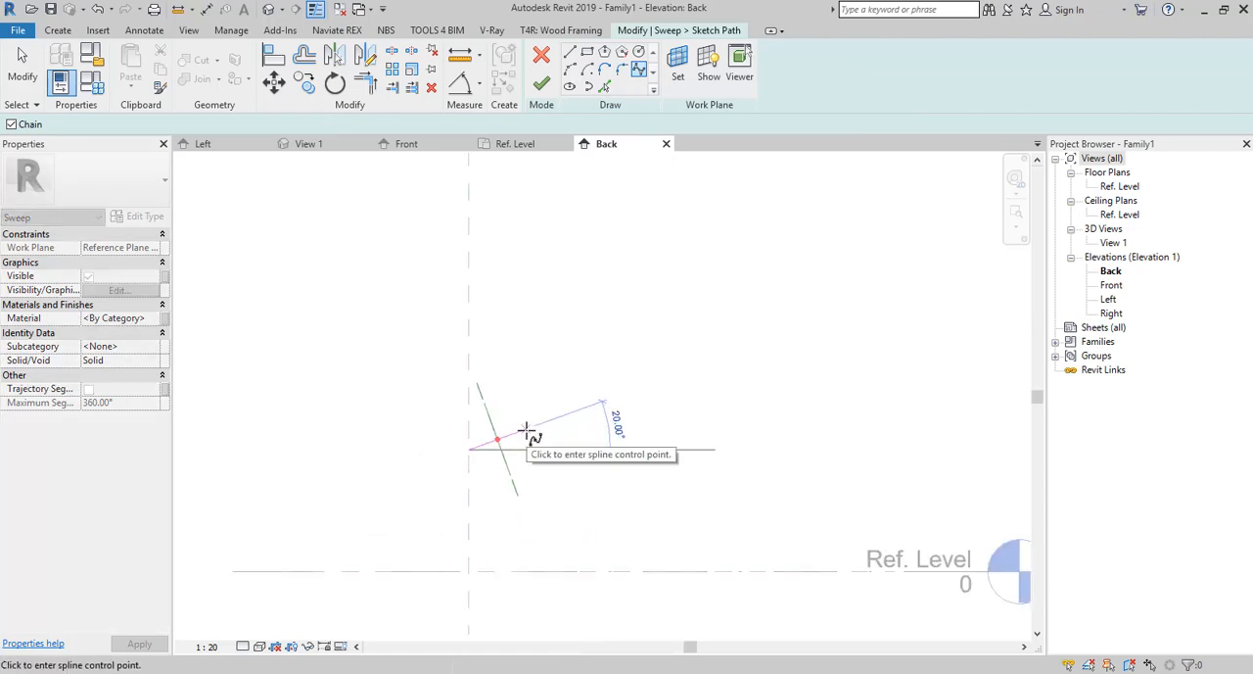
{"action": "left_click", "coordinate": [527, 429]}
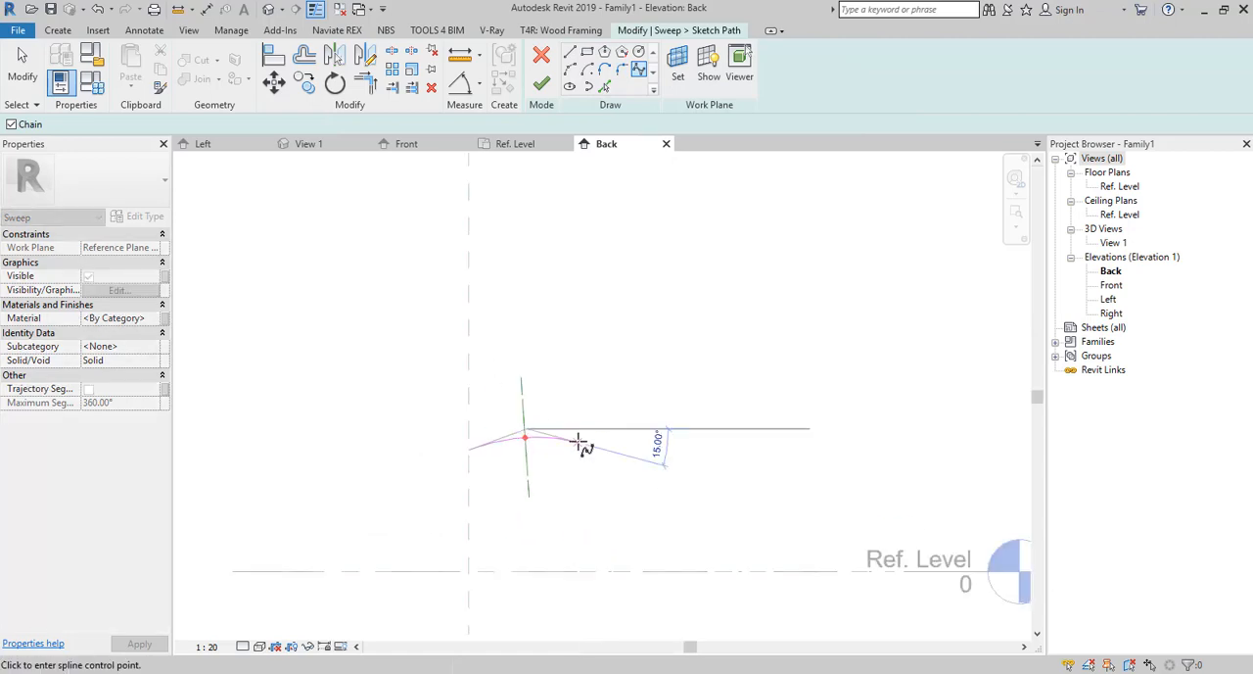
{"action": "left_click", "coordinate": [577, 509]}
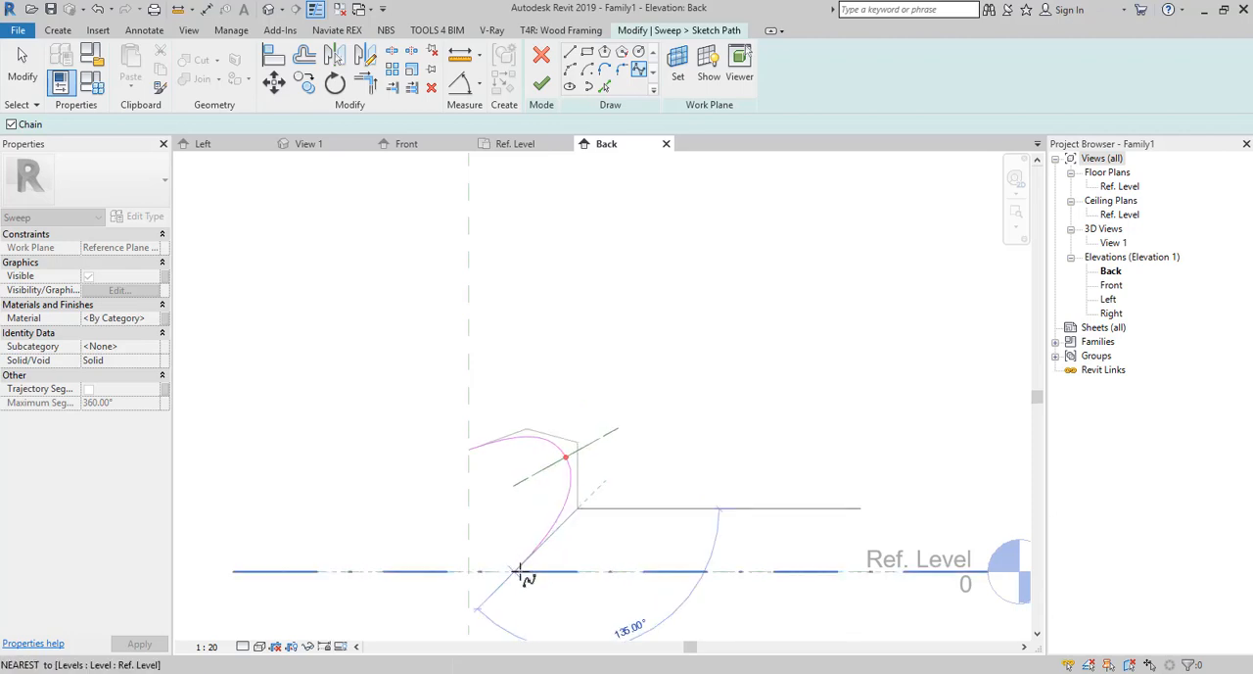
{"action": "left_click", "coordinate": [552, 568]}
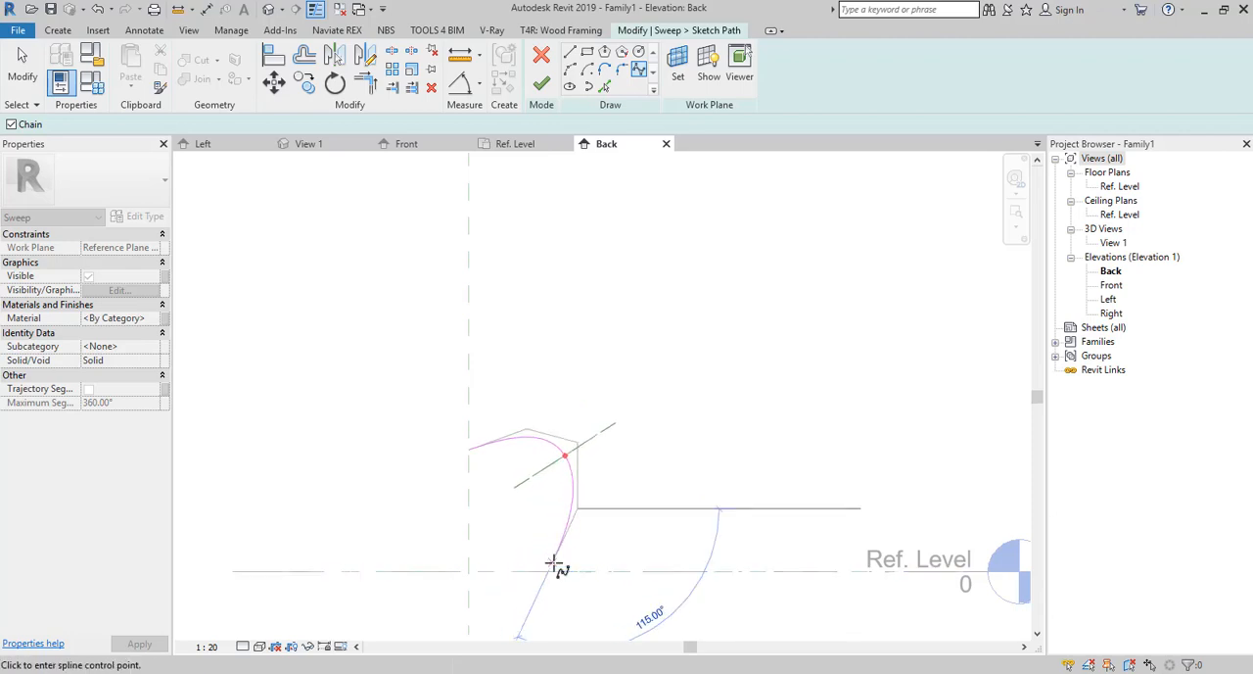
{"action": "left_click", "coordinate": [471, 565]}
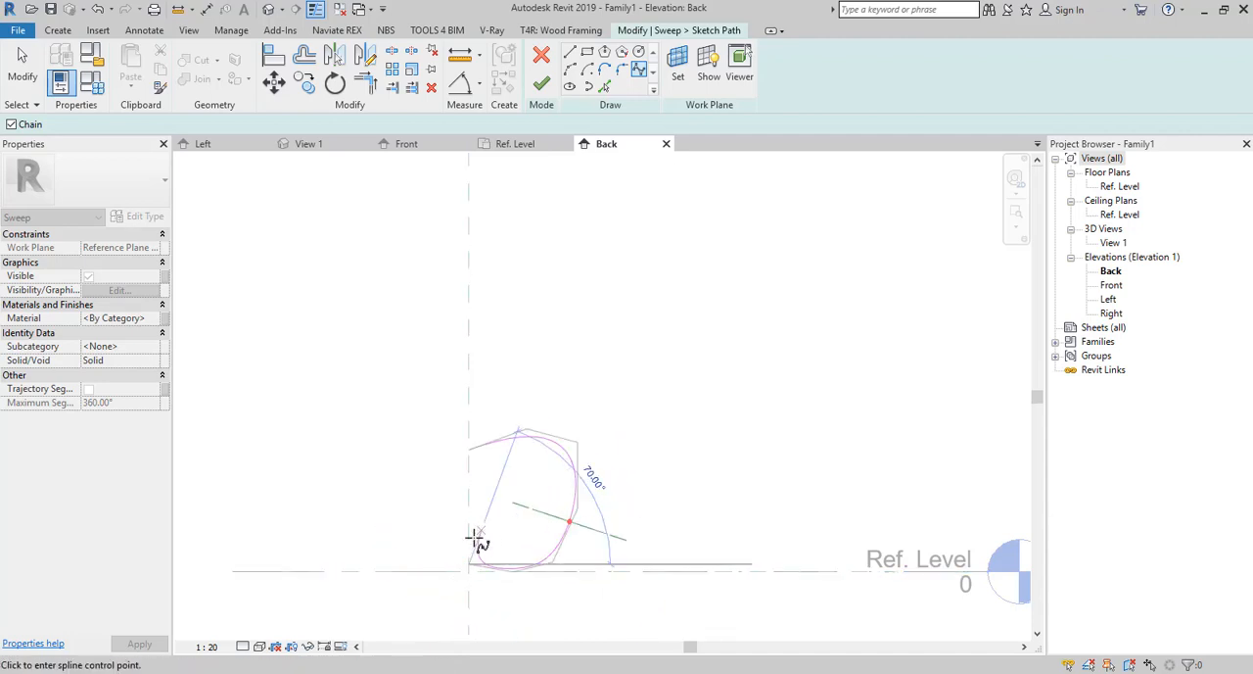
{"action": "key", "text": "Escape"}
{"action": "key", "text": "Escape"}
Adjust the spline's control points and raise its upper end along the centre reference plane, making the path about 1358 mm long.
{"action": "left_click", "coordinate": [513, 443]}
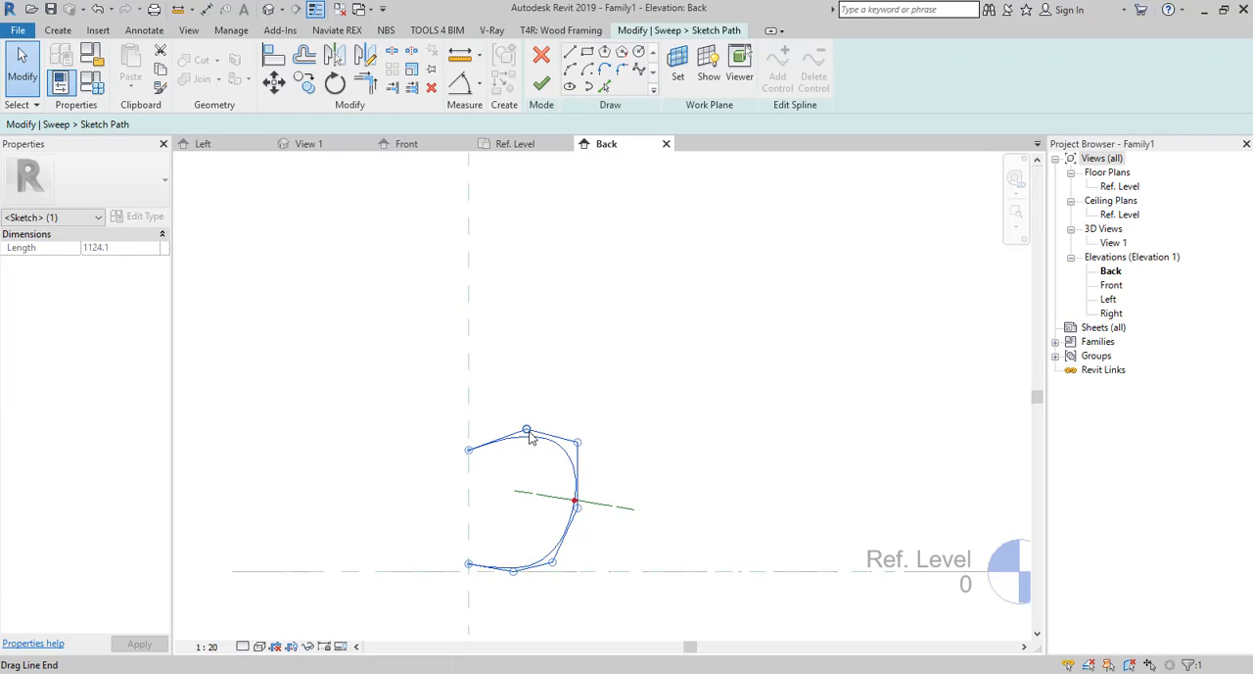
{"action": "mouse_move", "coordinate": [527, 431]}
{"action": "left_mouse_down"}
{"action": "mouse_move", "coordinate": [545, 434]}
{"action": "mouse_move", "coordinate": [521, 432]}
{"action": "left_mouse_up"}
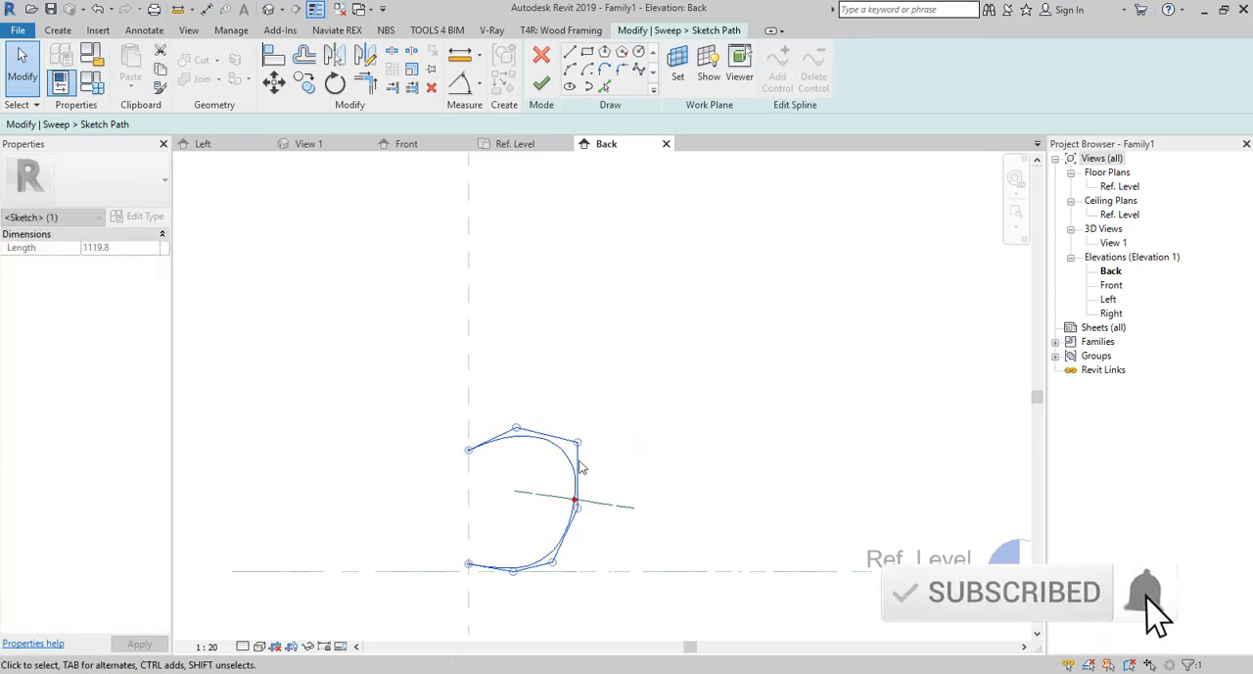
{"action": "left_click_drag", "start_coordinate": [575, 501], "coordinate": [566, 514]}
{"action": "left_click_drag", "start_coordinate": [554, 562], "coordinate": [548, 564]}
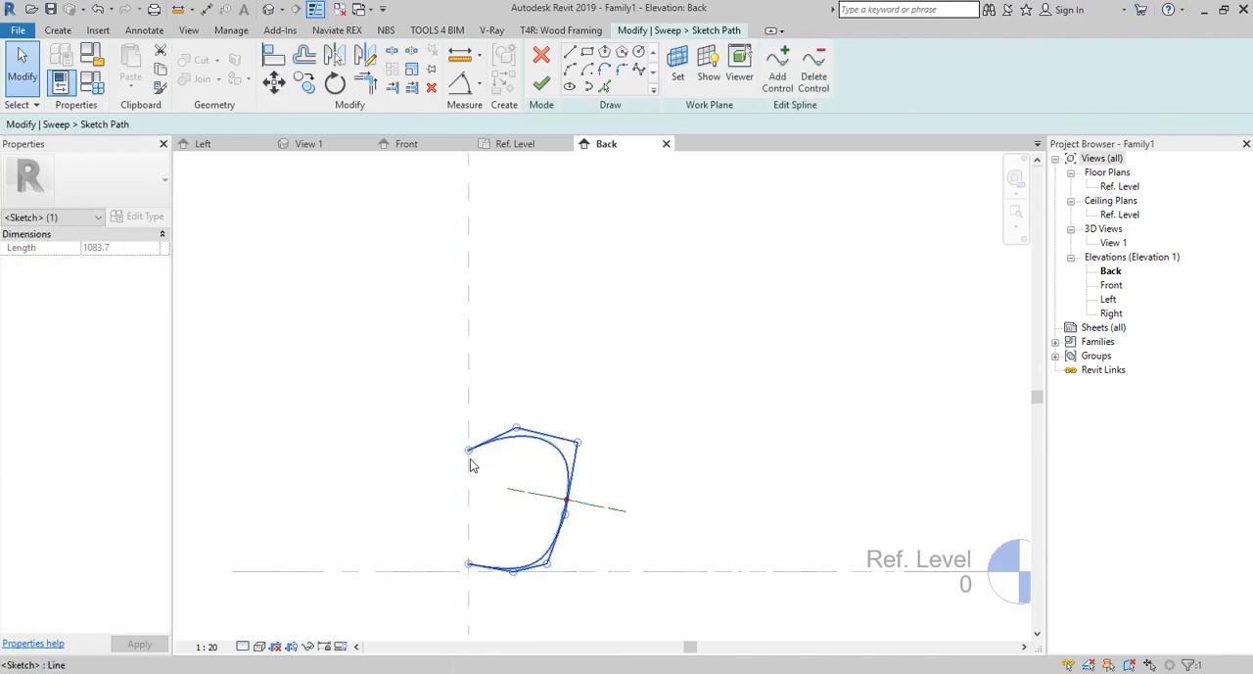
{"action": "left_click_drag", "start_coordinate": [470, 450], "coordinate": [469, 421]}
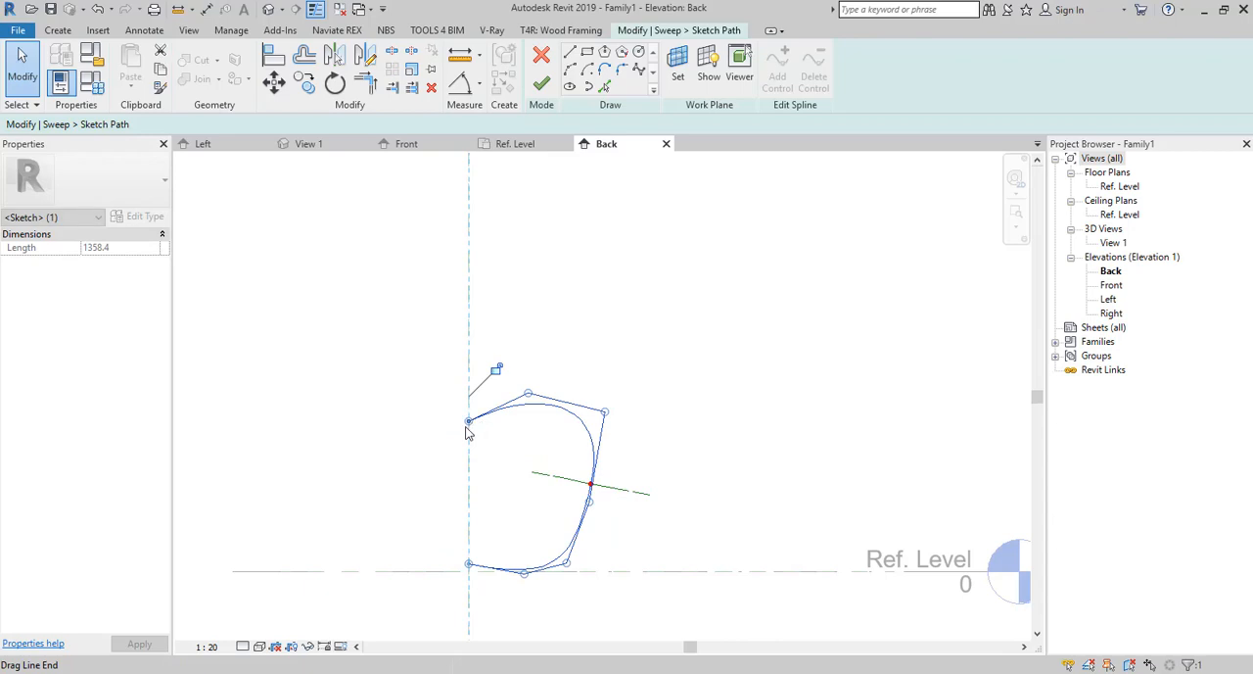
Reshape the enlarged spline's outer control points to a length of about 1222 mm and finish the sweep path.
{"action": "left_click_drag", "start_coordinate": [528, 393], "coordinate": [591, 423]}
{"action": "left_click_drag", "start_coordinate": [588, 506], "coordinate": [577, 504]}
{"action": "left_click_drag", "start_coordinate": [567, 569], "coordinate": [550, 562]}
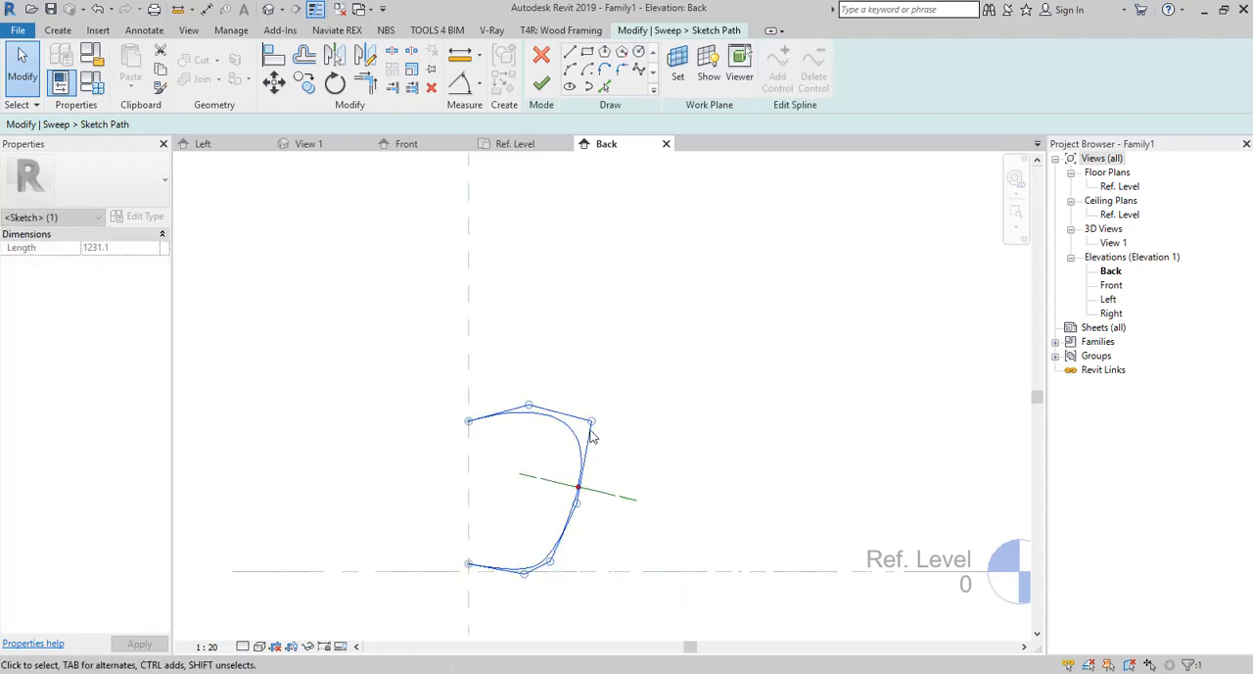
{"action": "left_click_drag", "start_coordinate": [591, 429], "coordinate": [598, 438]}
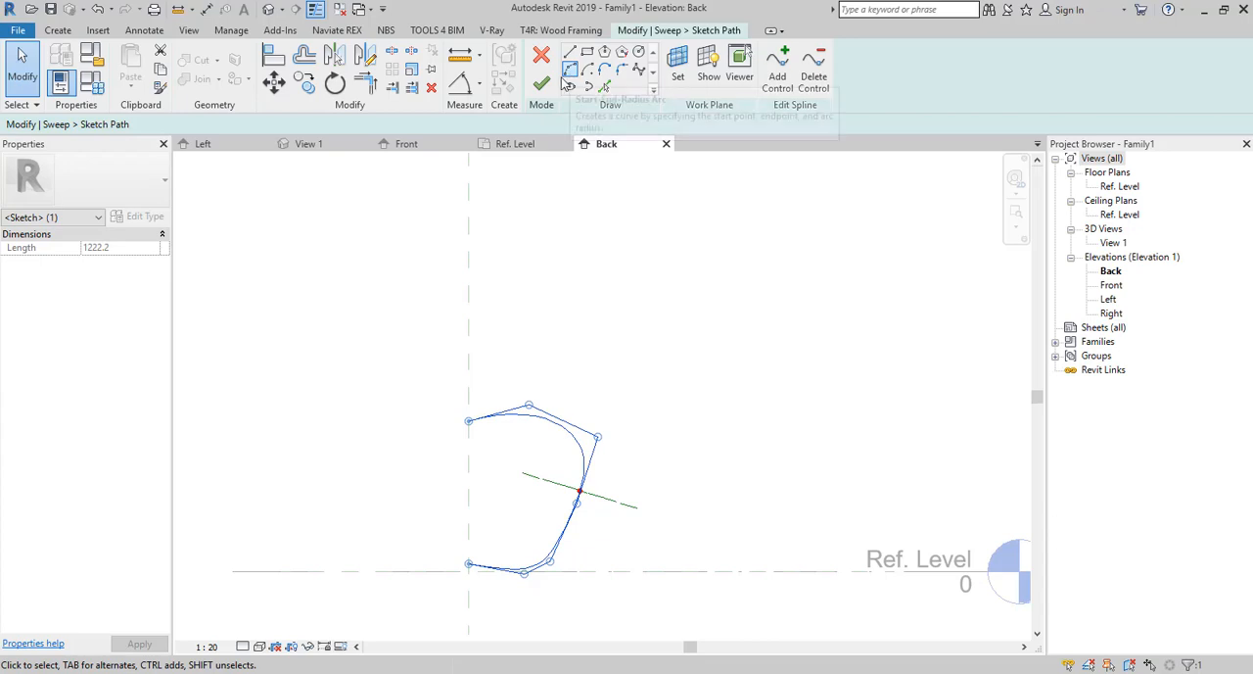
{"action": "left_click", "coordinate": [550, 85]}
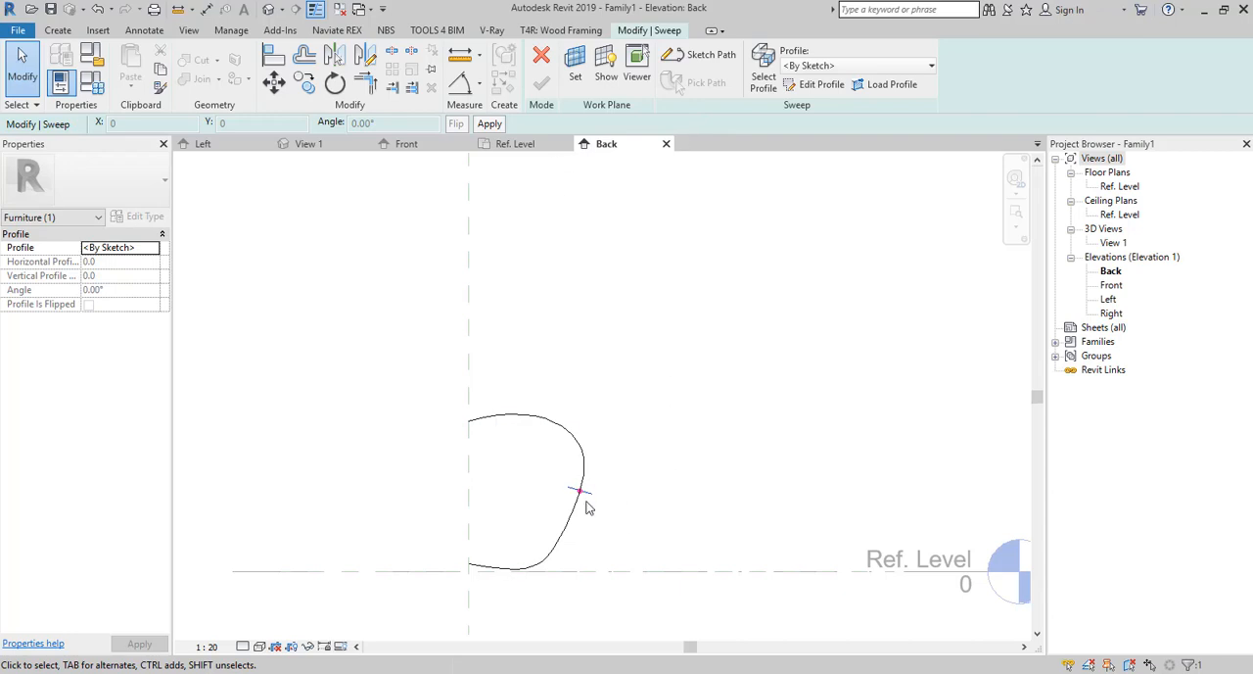
Open the sweep profile for editing in 3D View: View 1 and display the active work plane and its viewer.
{"action": "scroll", "coordinate": [470, 592], "scroll_direction": "up", "scroll_amount": 5}
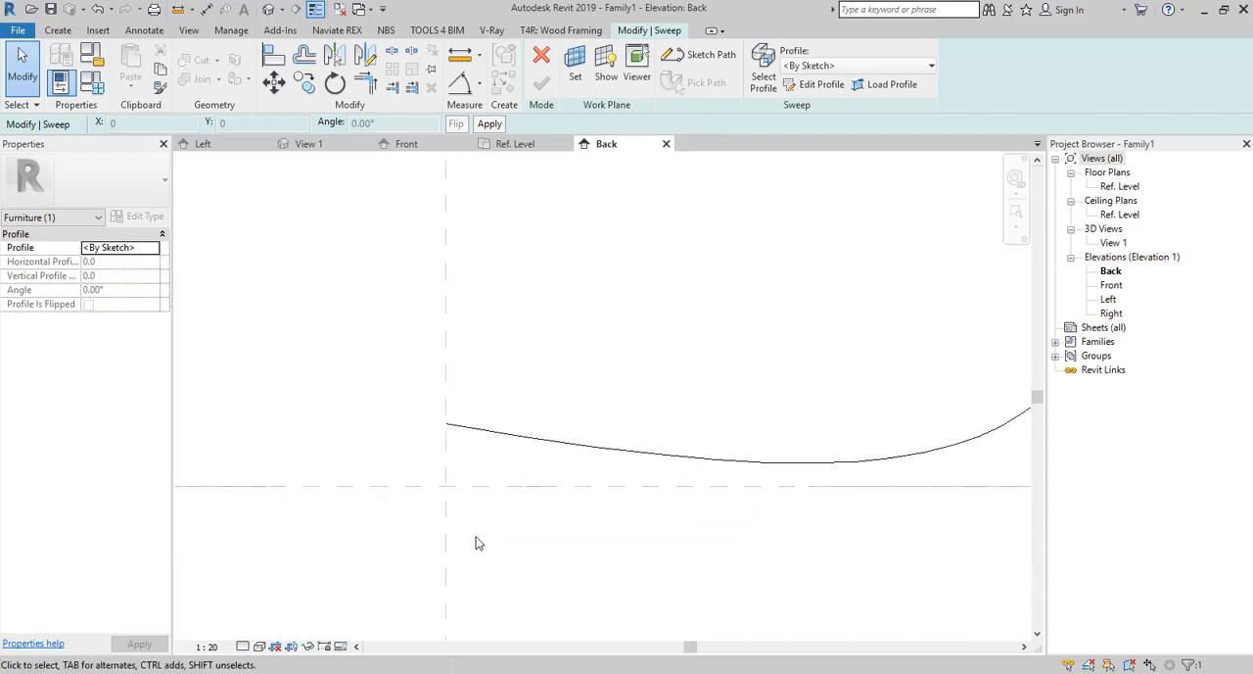
{"action": "scroll", "coordinate": [437, 444], "scroll_direction": "down", "scroll_amount": 4}
{"action": "scroll", "coordinate": [585, 370], "scroll_direction": "up", "scroll_amount": 1}
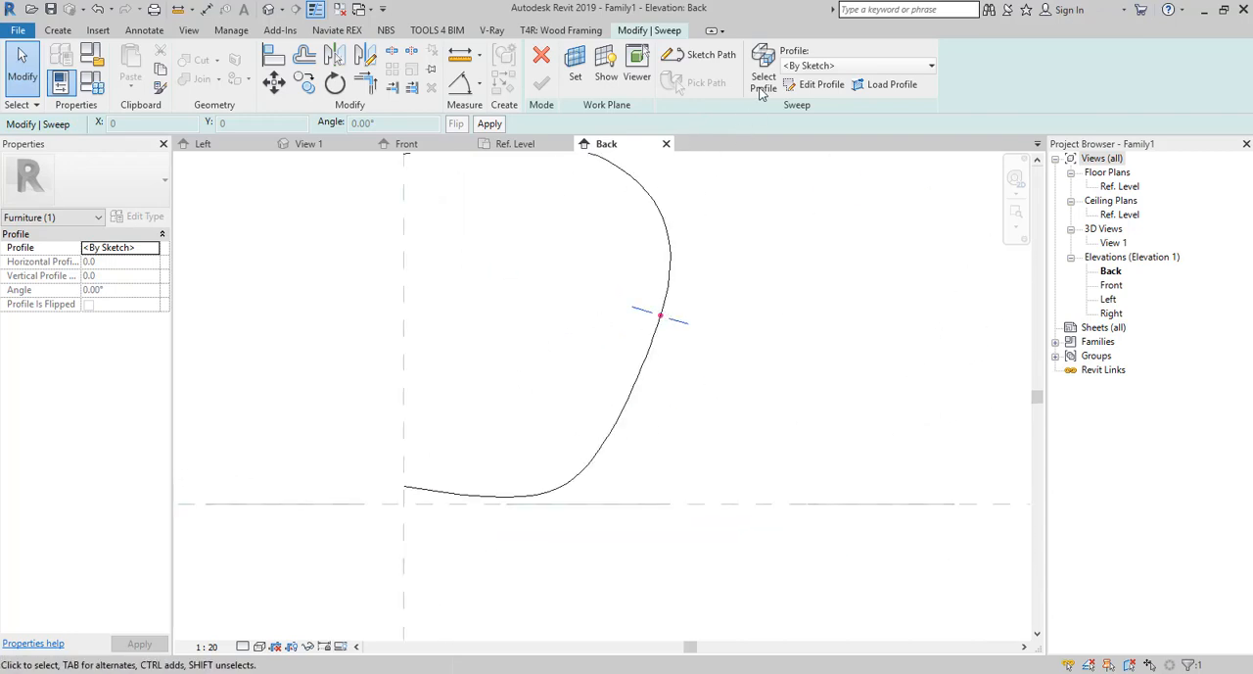
{"action": "left_click", "coordinate": [819, 84]}
{"action": "left_click", "coordinate": [619, 425]}
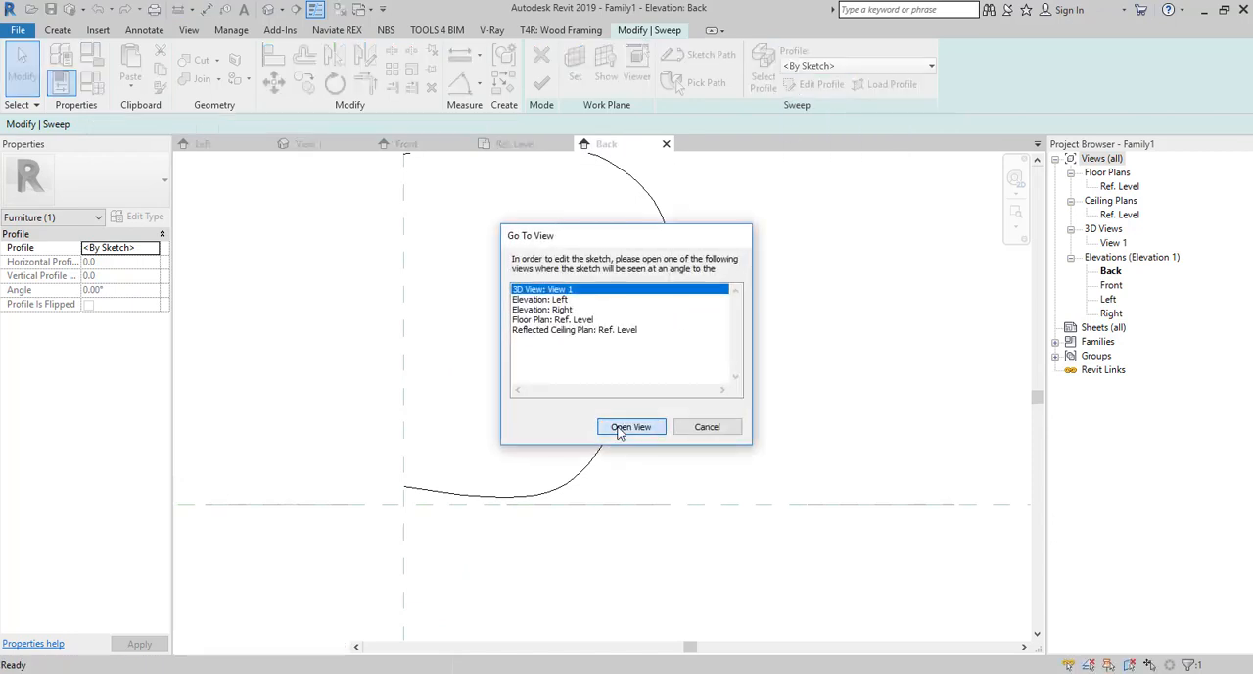
{"action": "mouse_move", "coordinate": [510, 416]}
{"action": "middle_mouse_down", "text": "shift"}
{"action": "mouse_move", "coordinate": [542, 472]}
{"action": "mouse_move", "coordinate": [481, 414]}
{"action": "mouse_move", "coordinate": [470, 425]}
{"action": "mouse_move", "coordinate": [524, 415]}
{"action": "middle_mouse_up", "text": "shift"}
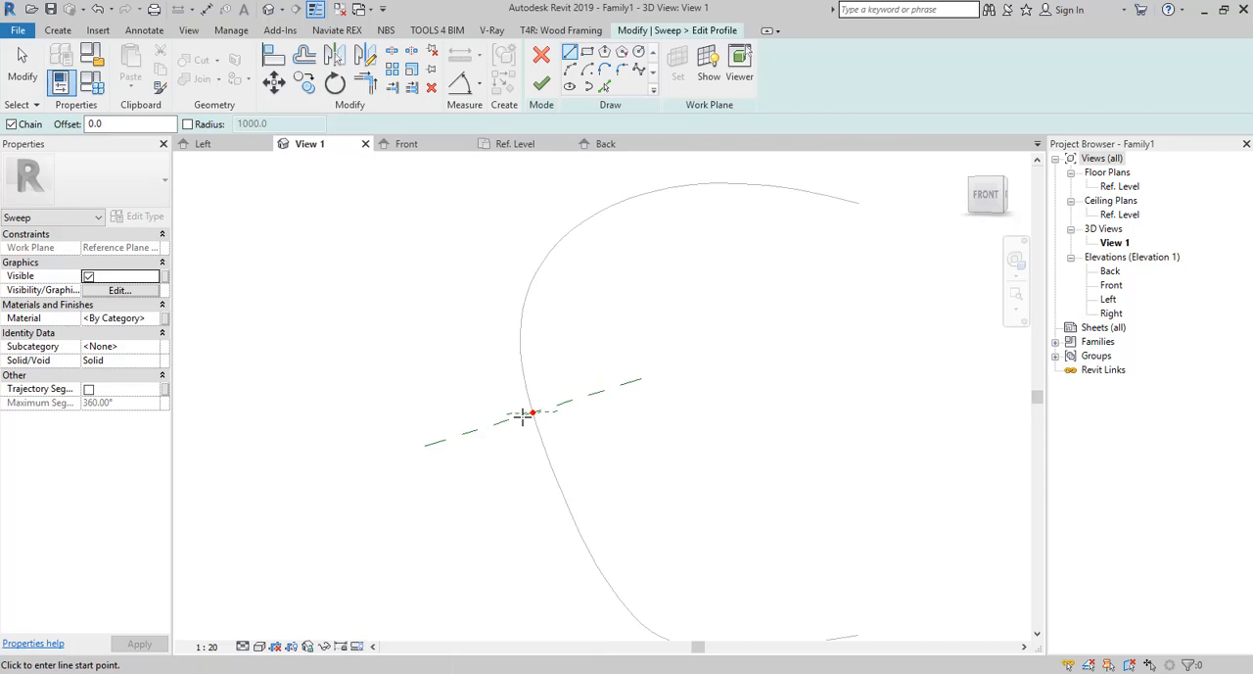
{"action": "left_click", "coordinate": [736, 70]}
{"action": "left_click", "coordinate": [707, 69]}
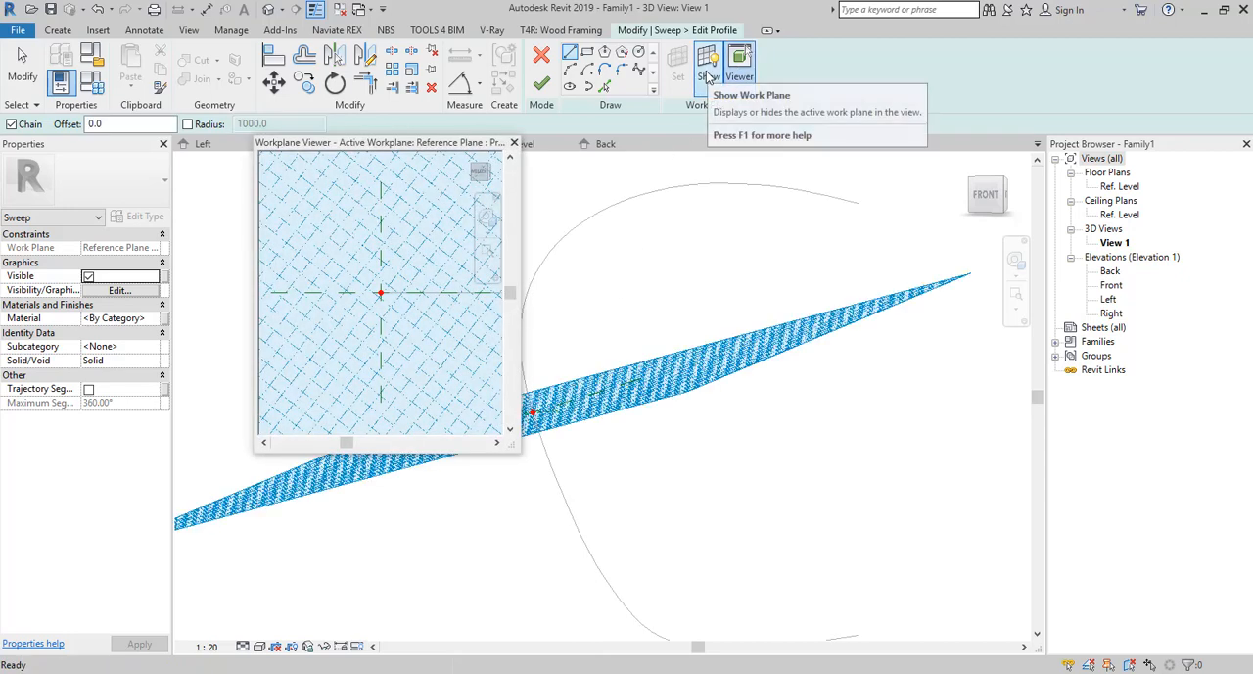
{"action": "scroll", "coordinate": [350, 276], "scroll_direction": "up", "scroll_amount": 2}
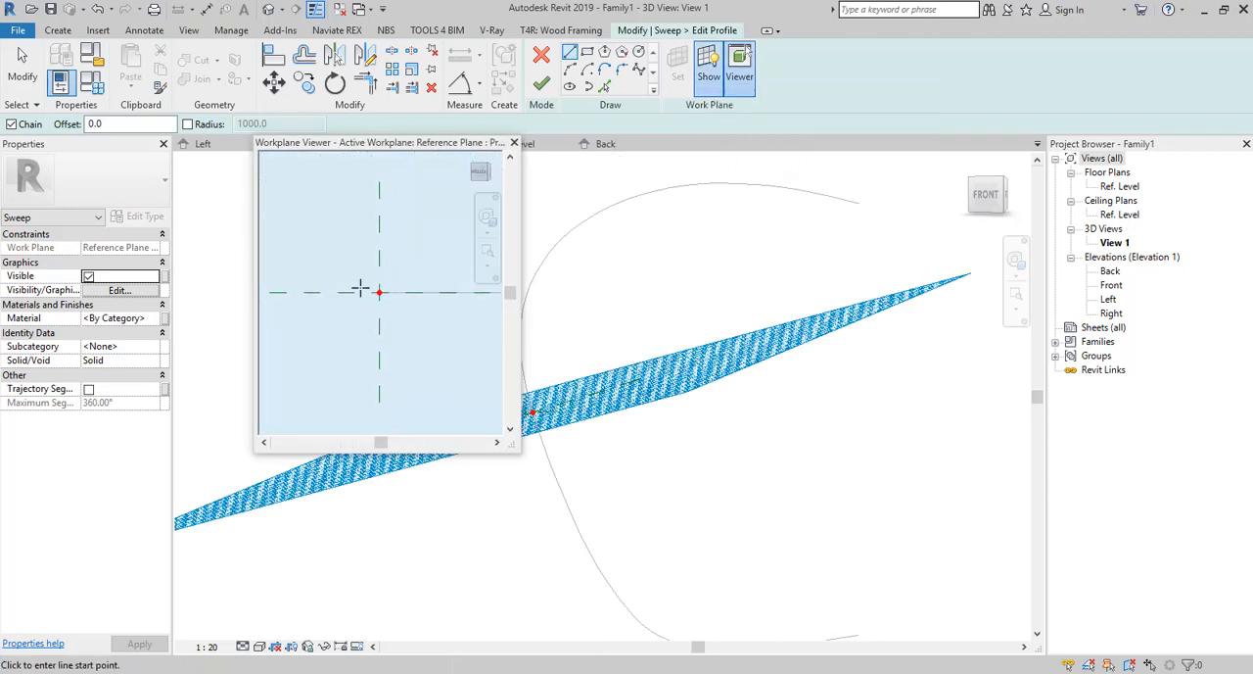
{"action": "scroll", "coordinate": [361, 288], "scroll_direction": "down", "scroll_amount": 2}
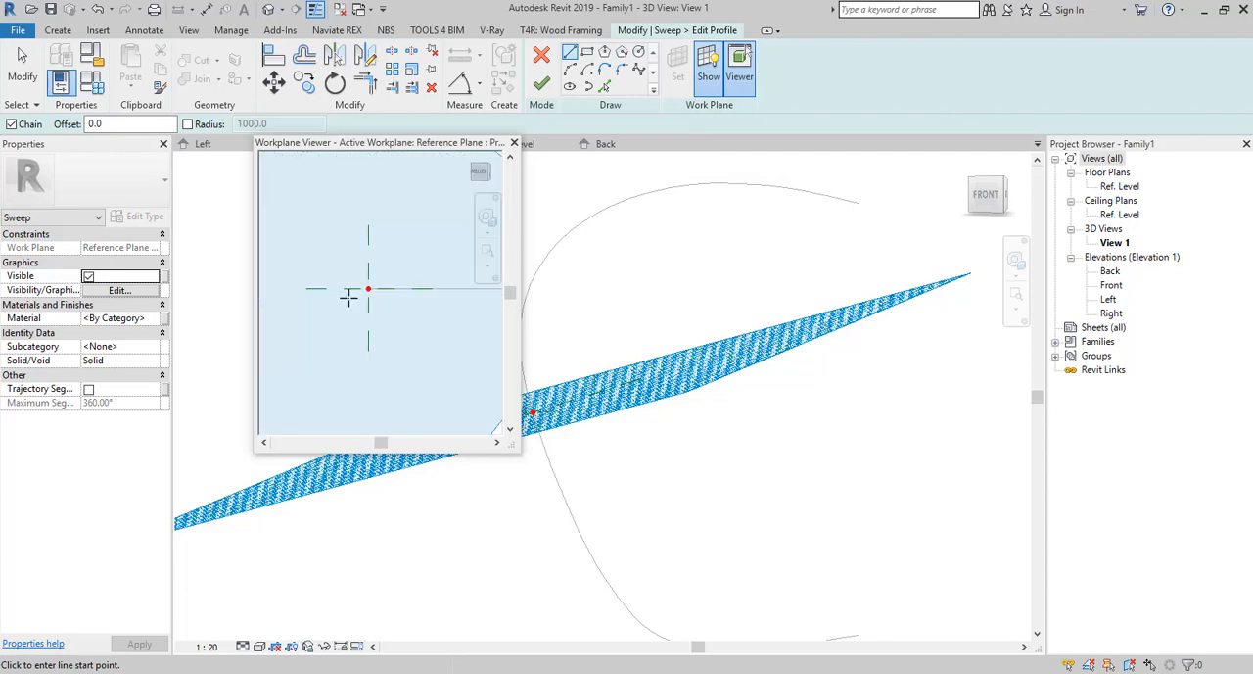
{"action": "scroll", "coordinate": [349, 298], "scroll_direction": "down", "scroll_amount": 1}
{"action": "scroll", "coordinate": [359, 294], "scroll_direction": "up", "scroll_amount": 2}
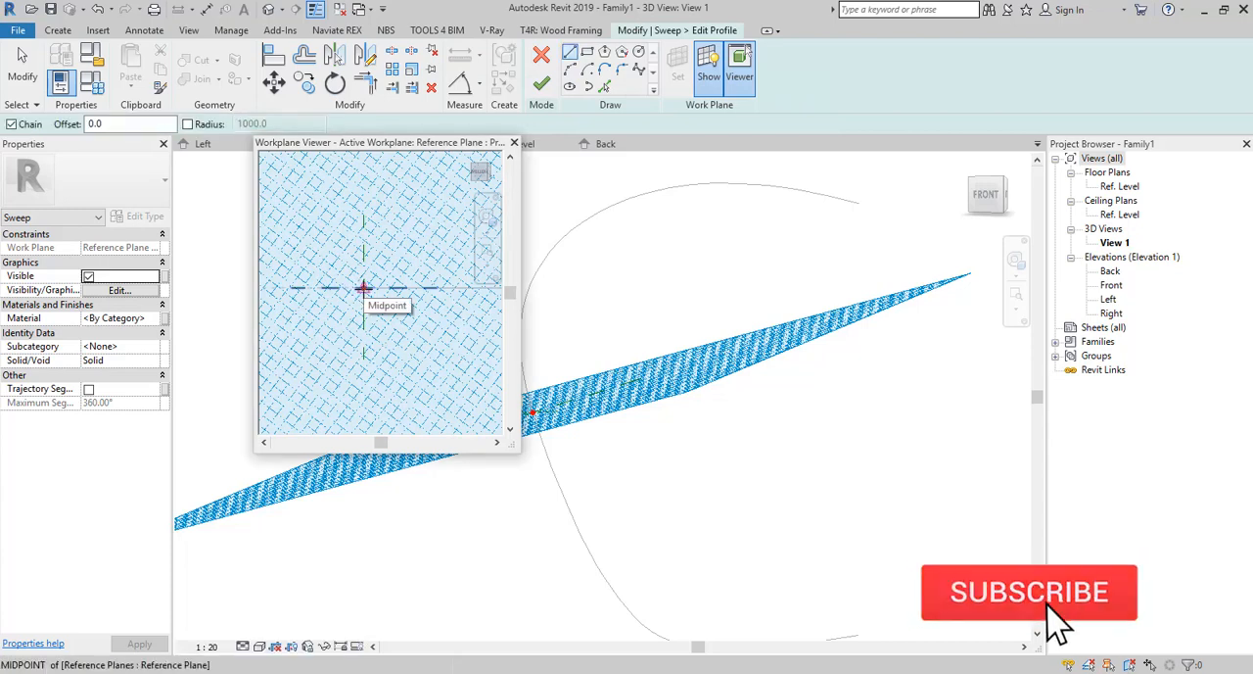
{"action": "left_click", "coordinate": [363, 287]}
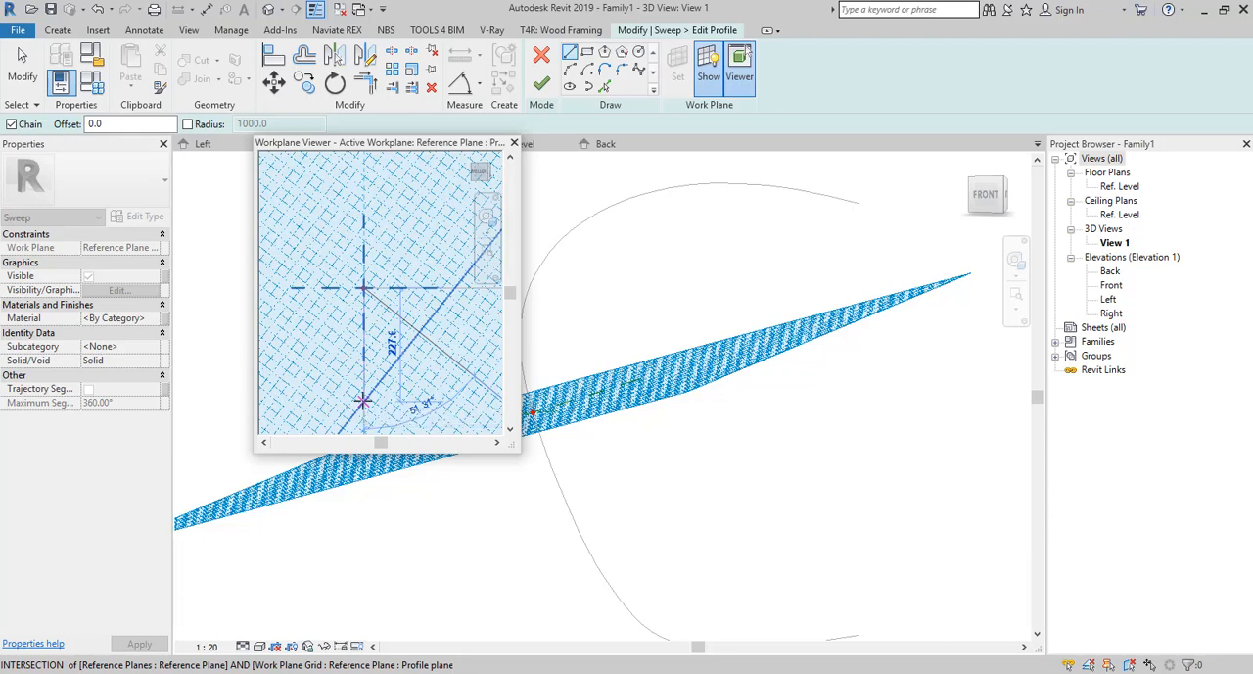
{"action": "scroll", "coordinate": [363, 399], "scroll_direction": "down", "scroll_amount": 2}
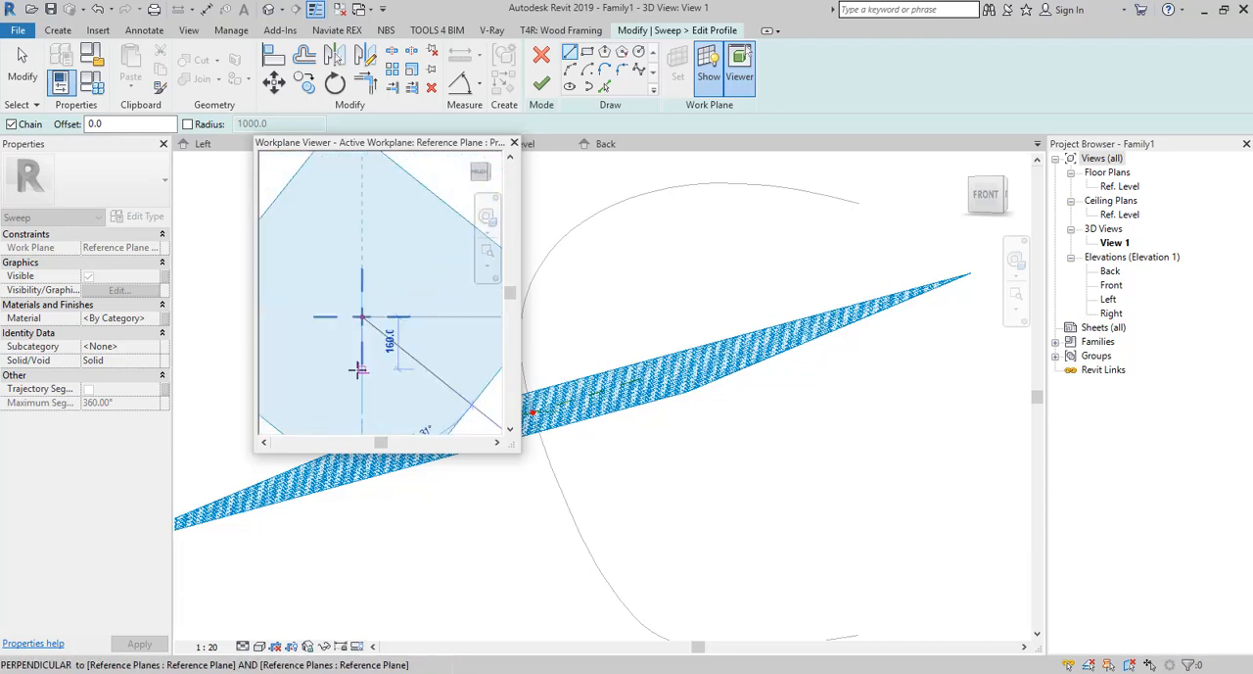
{"action": "scroll", "coordinate": [322, 280], "scroll_direction": "down", "scroll_amount": 3}
{"action": "scroll", "coordinate": [323, 280], "scroll_direction": "up", "scroll_amount": 4}
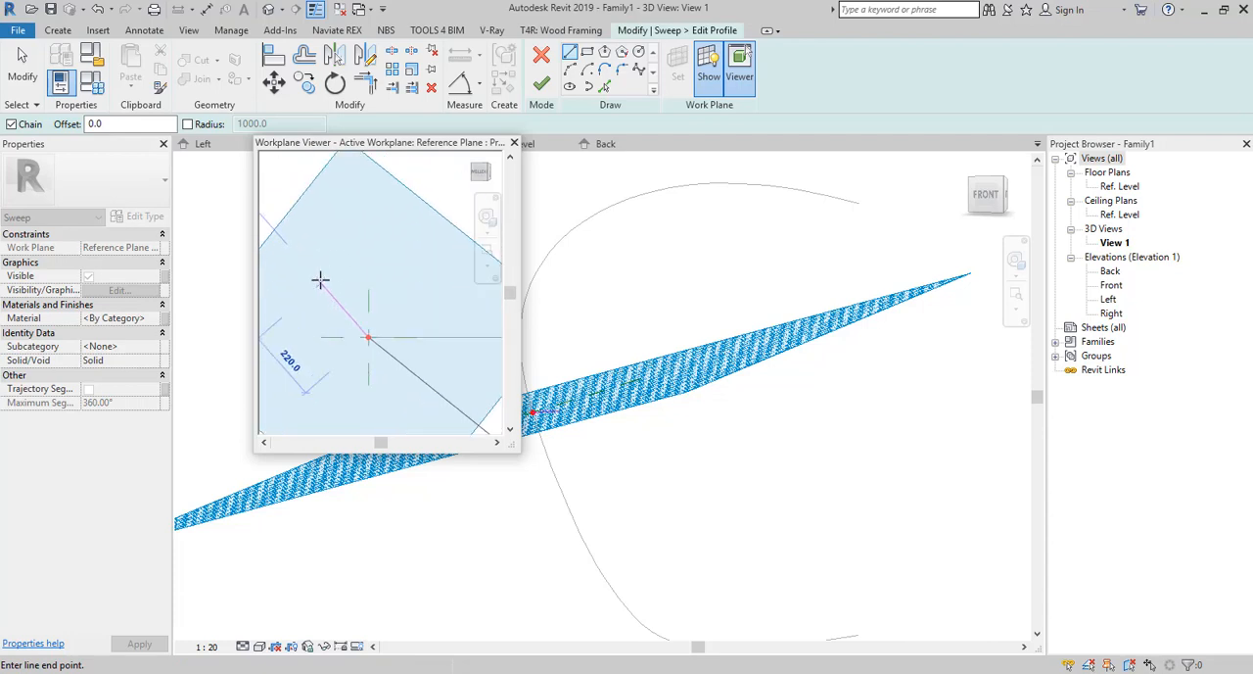
{"action": "scroll", "coordinate": [344, 280], "scroll_direction": "down", "scroll_amount": 2}
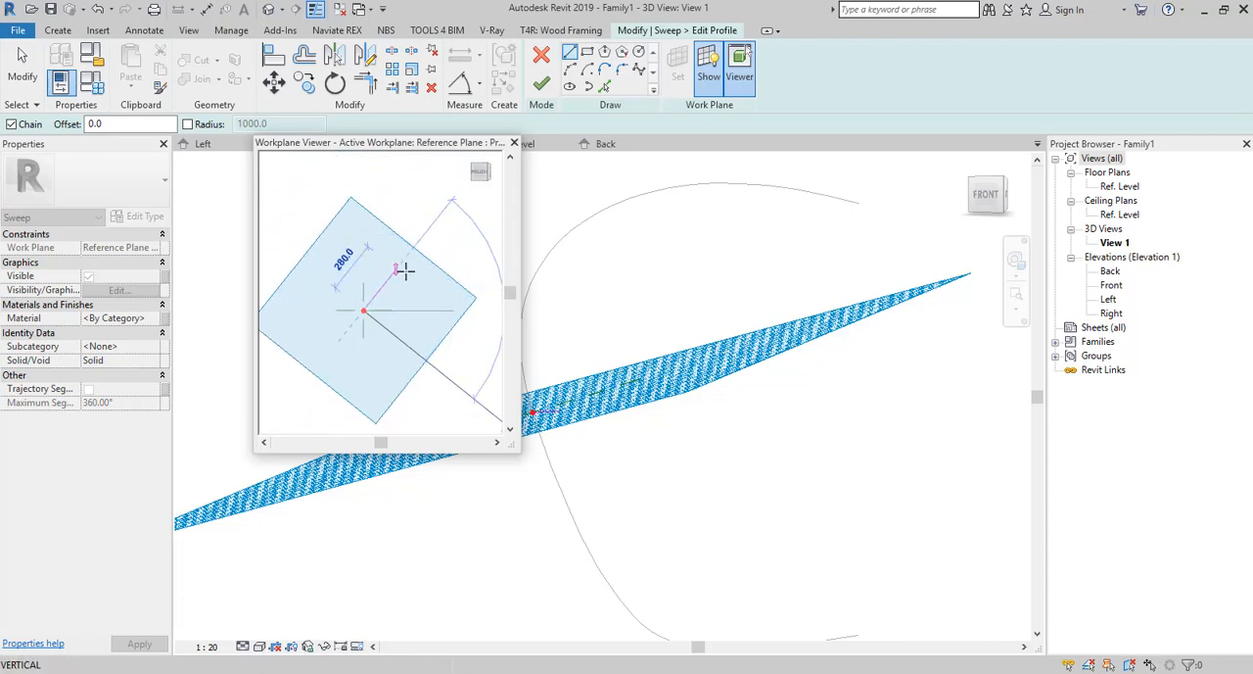
Draw a profile circle with a 540 mm radius, centred on the horizontal reference plane and reaching just past the profile origin.
{"action": "left_click", "coordinate": [639, 52]}
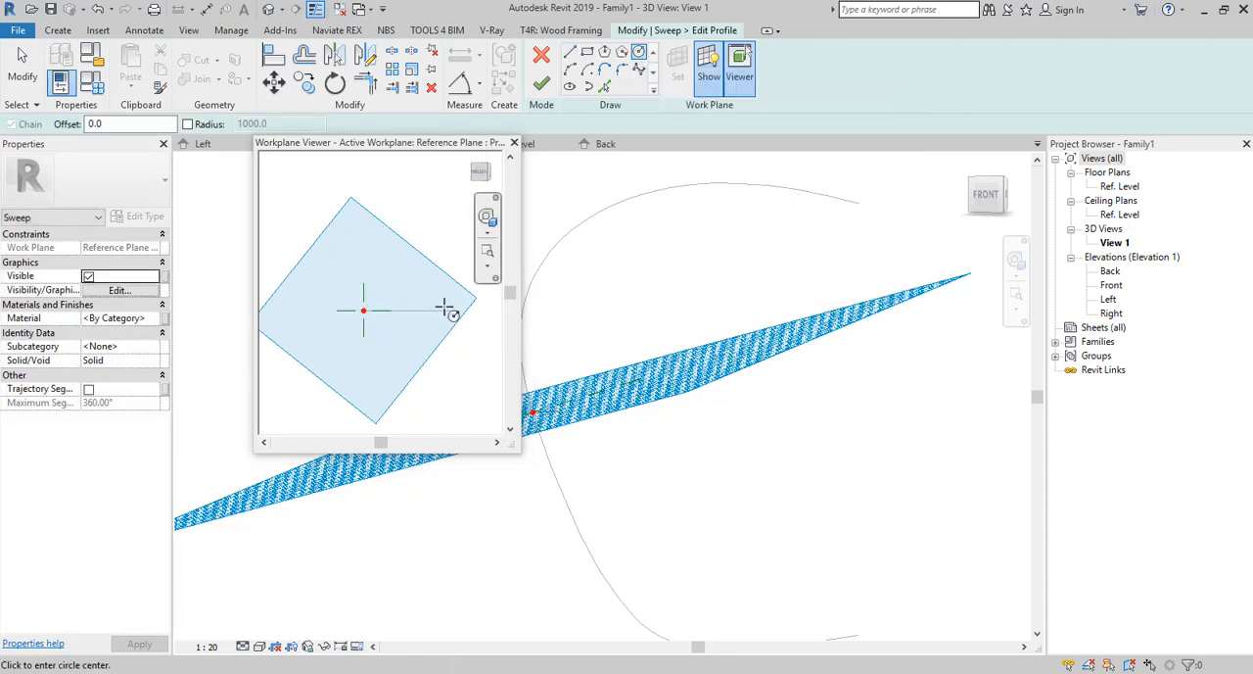
{"action": "scroll", "coordinate": [415, 333], "scroll_direction": "up", "scroll_amount": 3}
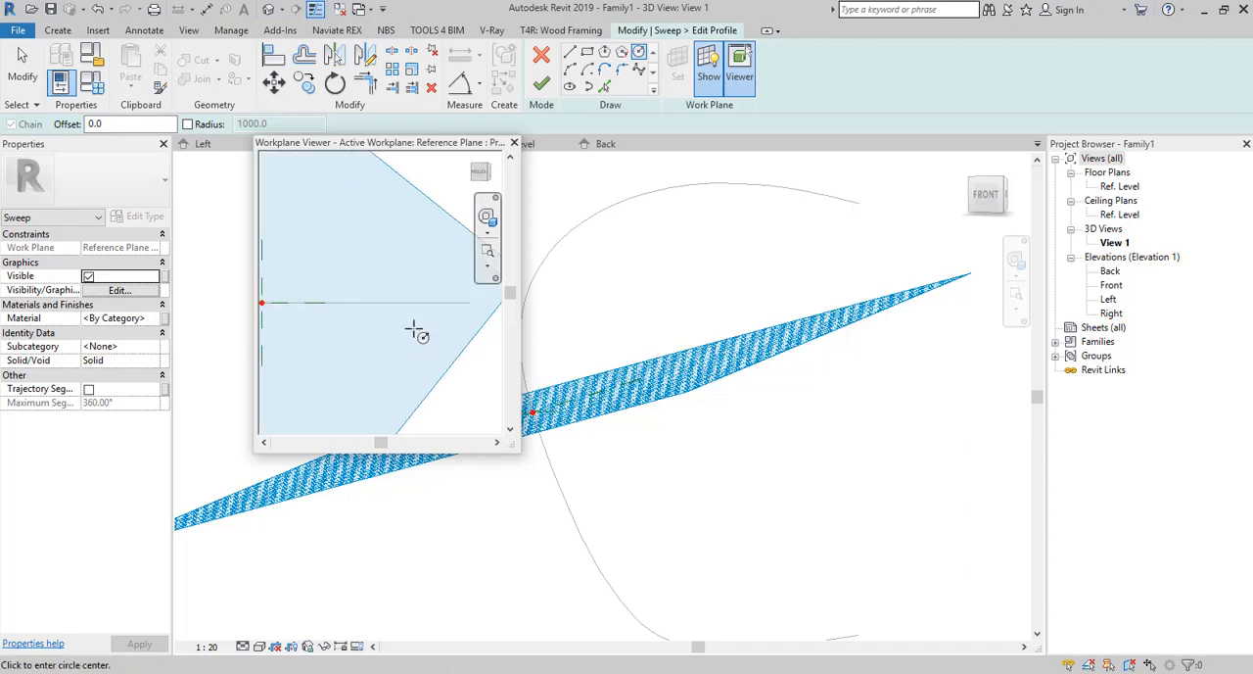
{"action": "left_click", "coordinate": [473, 306]}
{"action": "scroll", "coordinate": [415, 300], "scroll_direction": "down", "scroll_amount": 2}
{"action": "scroll", "coordinate": [406, 299], "scroll_direction": "up", "scroll_amount": 5}
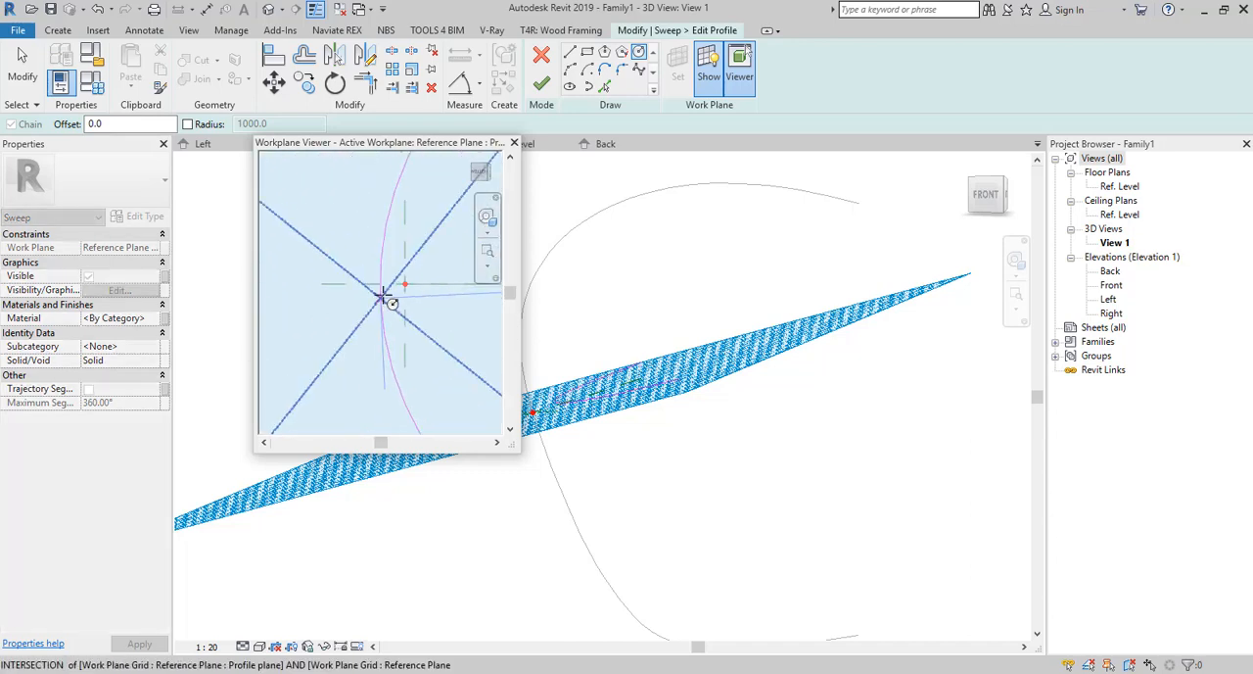
{"action": "scroll", "coordinate": [370, 284], "scroll_direction": "down", "scroll_amount": 4}
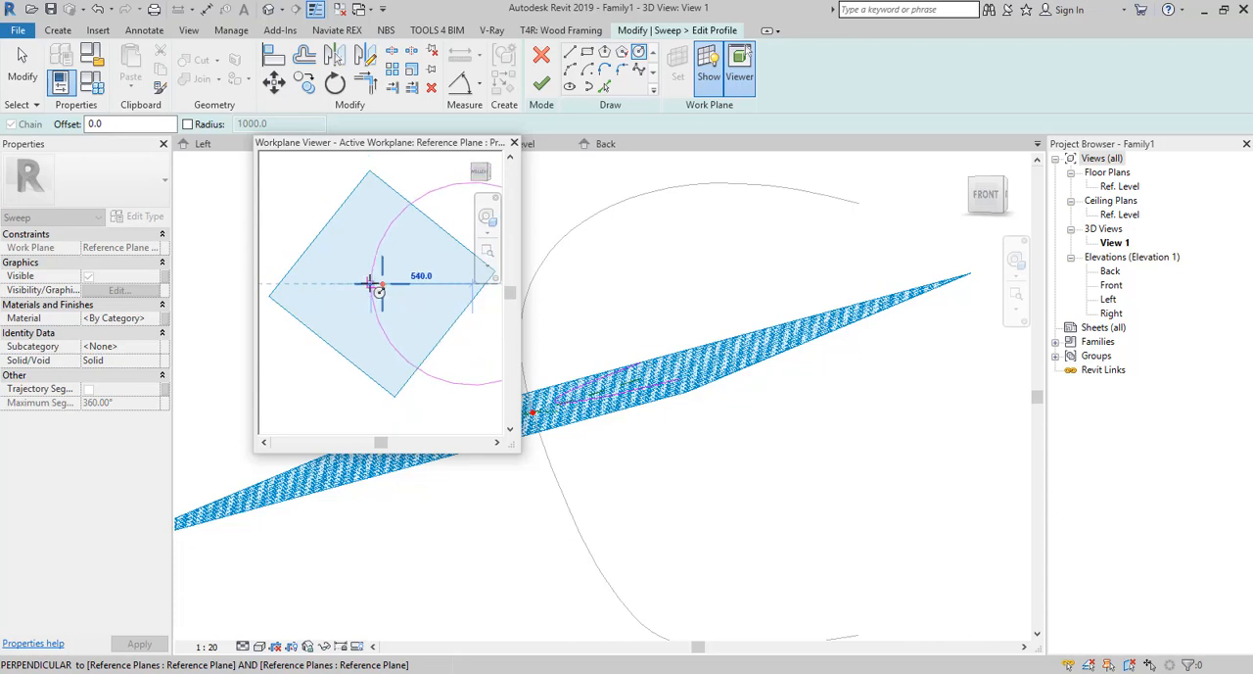
{"action": "left_click", "coordinate": [372, 284]}
{"action": "key", "text": "Escape"}
{"action": "key", "text": "Escape"}
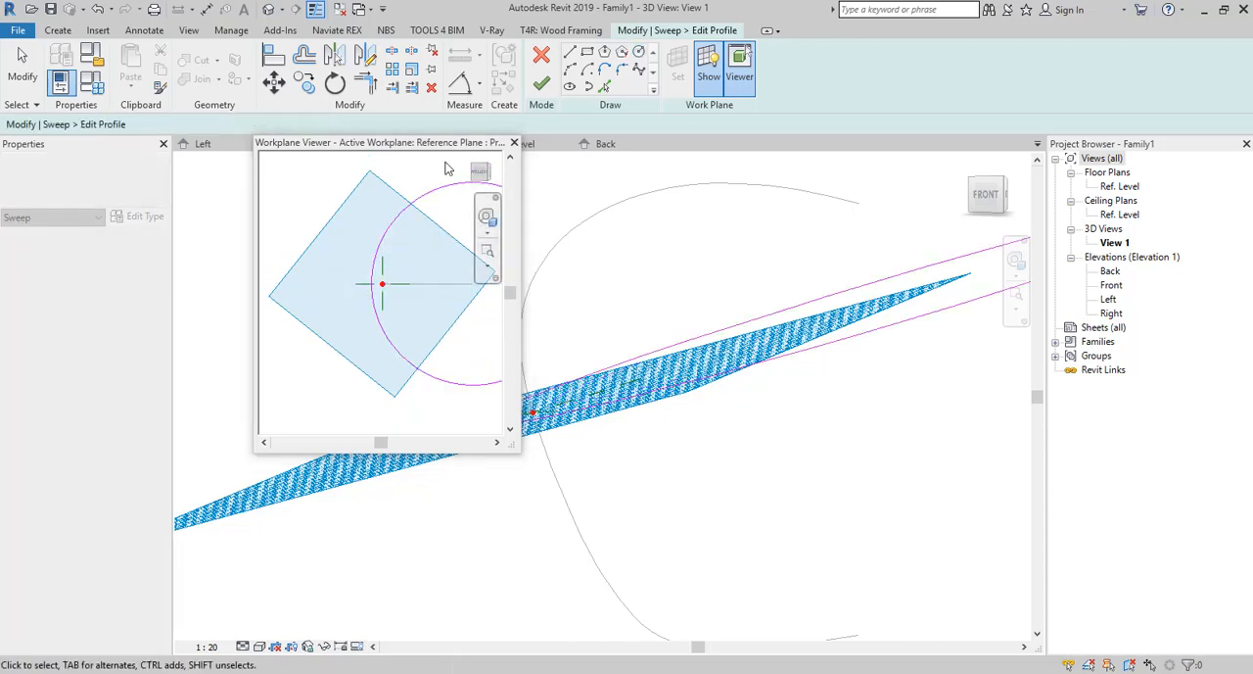
Draw two lines from the circle's centre to its upper and lower intersections with the vertical reference plane.
{"action": "left_click", "coordinate": [570, 52]}
{"action": "scroll", "coordinate": [387, 306], "scroll_direction": "up", "scroll_amount": 2}
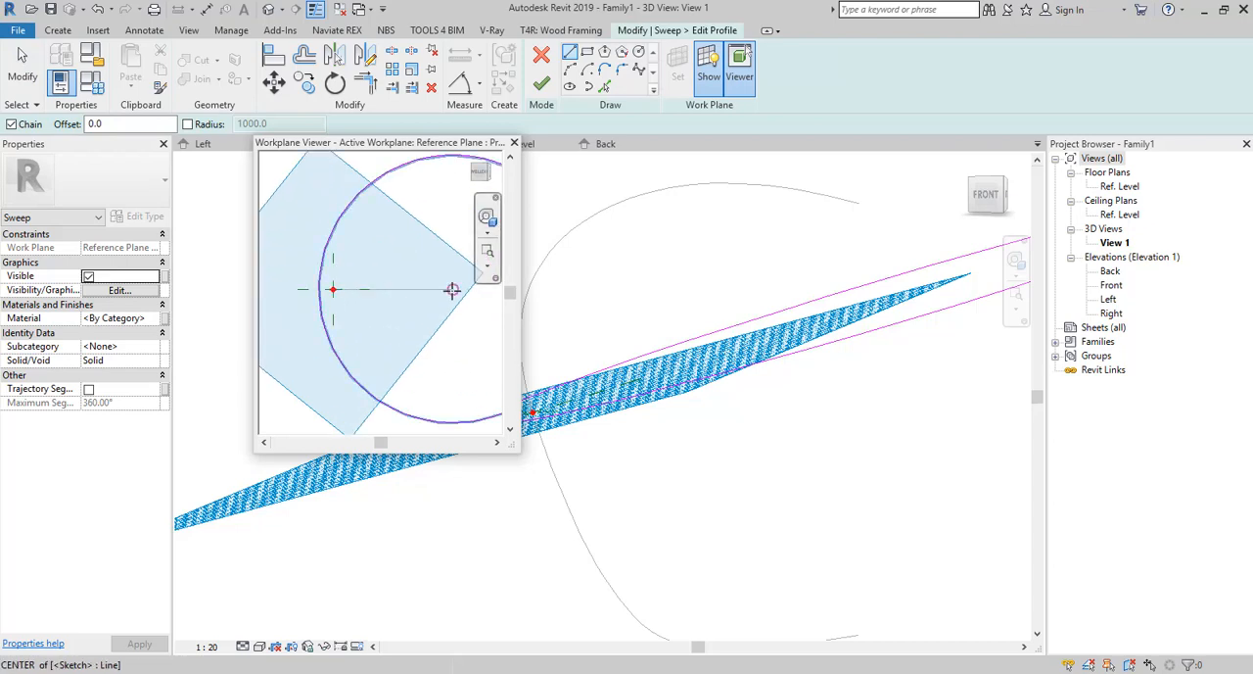
{"action": "left_click", "coordinate": [452, 289]}
{"action": "scroll", "coordinate": [324, 257], "scroll_direction": "up", "scroll_amount": 3}
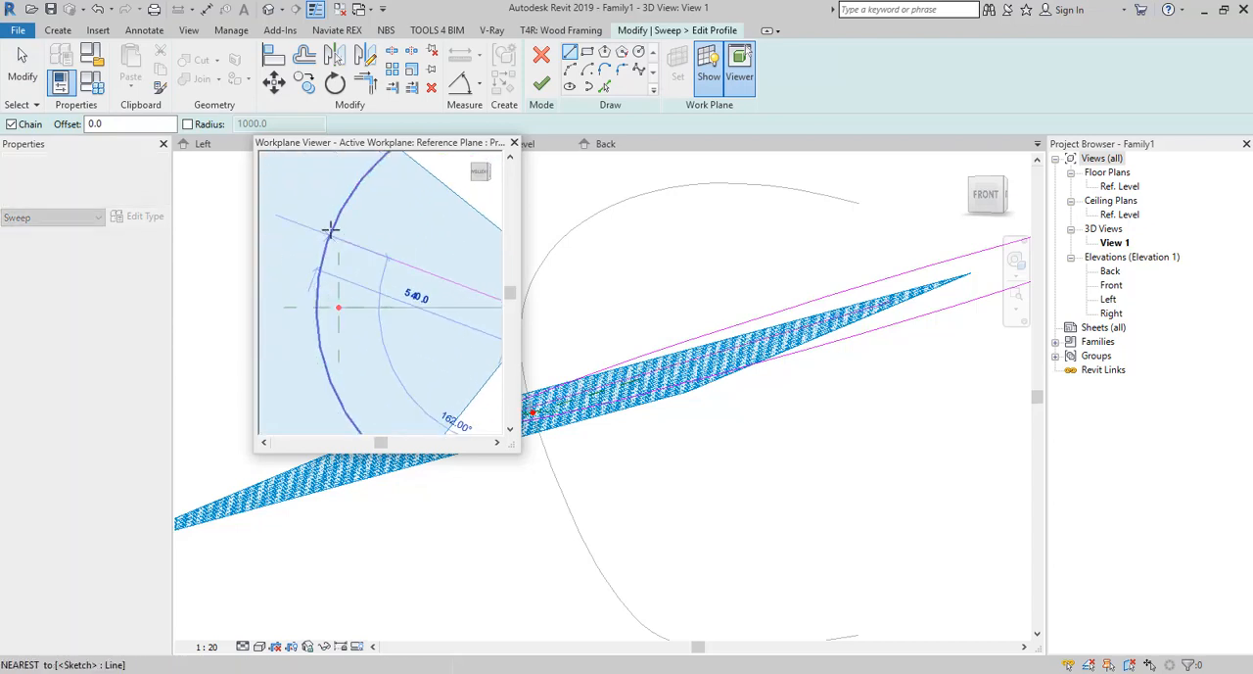
{"action": "scroll", "coordinate": [331, 219], "scroll_direction": "down", "scroll_amount": 4}
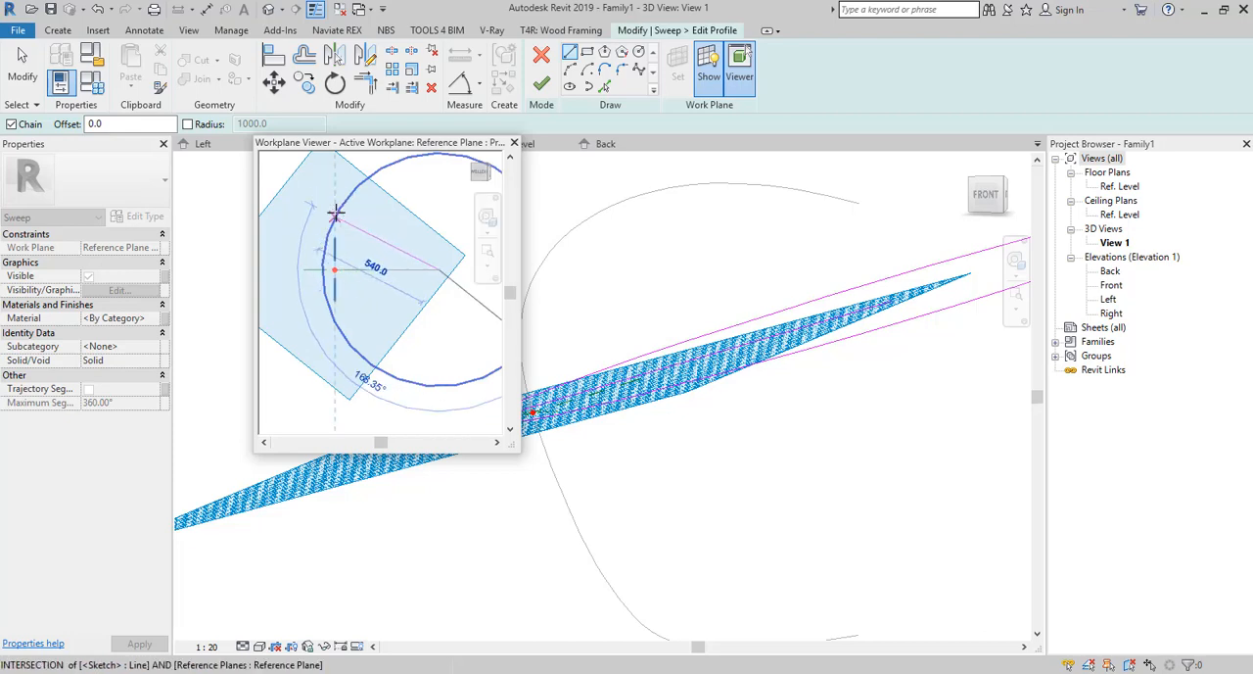
{"action": "left_click", "coordinate": [335, 213]}
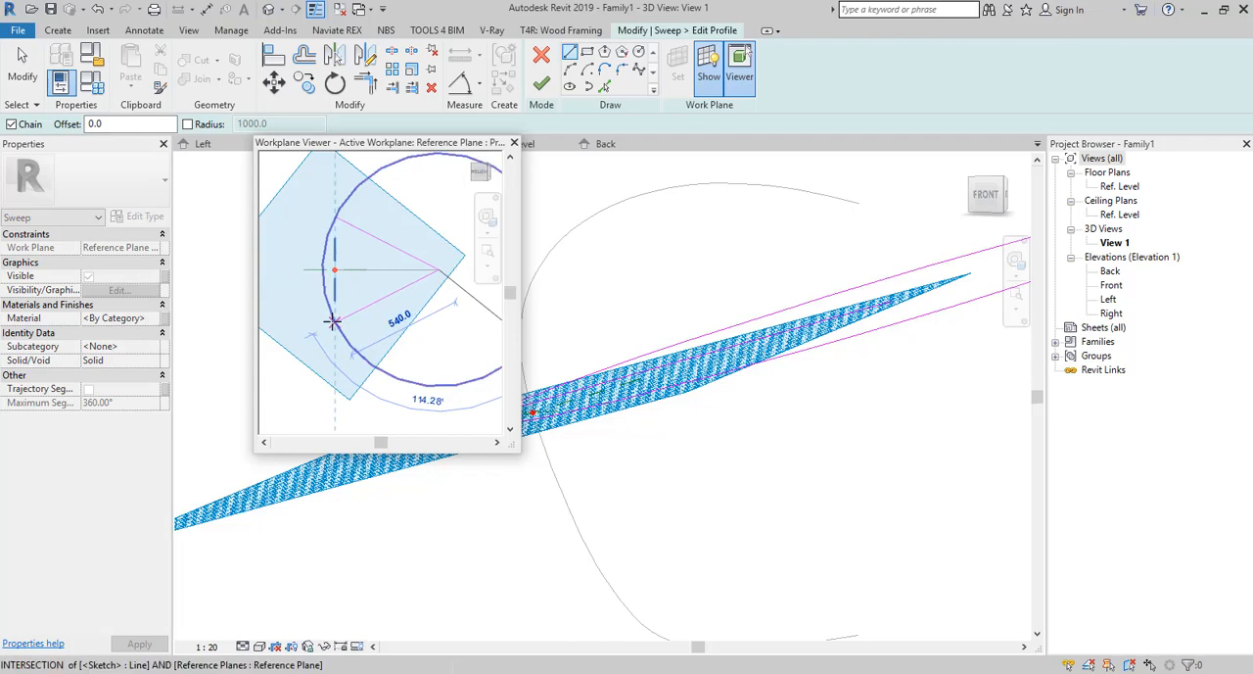
{"action": "left_click", "coordinate": [334, 321]}
{"action": "key", "text": "Escape"}
{"action": "key", "text": "Escape"}
{"action": "scroll", "coordinate": [301, 349], "scroll_direction": "down", "scroll_amount": 2}
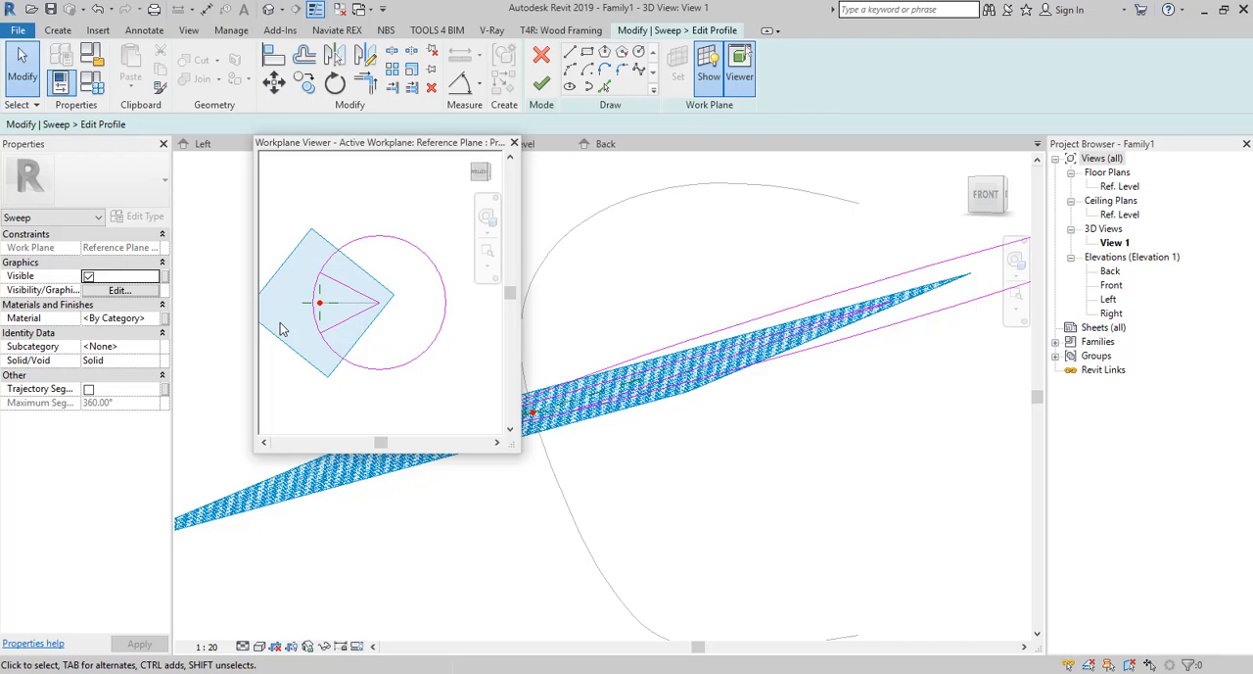
Add an angular dimension between the horizontal reference plane and the upper radial line.
{"action": "left_click", "coordinate": [478, 86]}
{"action": "left_click", "coordinate": [471, 143]}
{"action": "scroll", "coordinate": [333, 312], "scroll_direction": "up", "scroll_amount": 3}
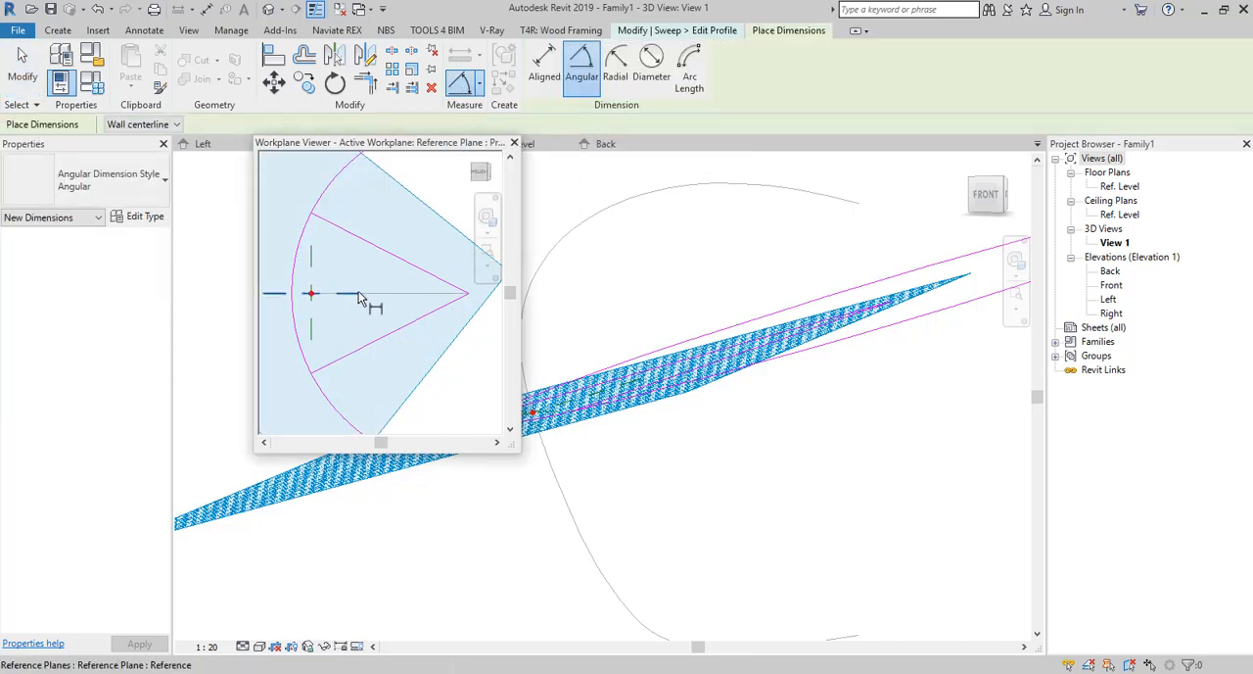
{"action": "left_click", "coordinate": [347, 293]}
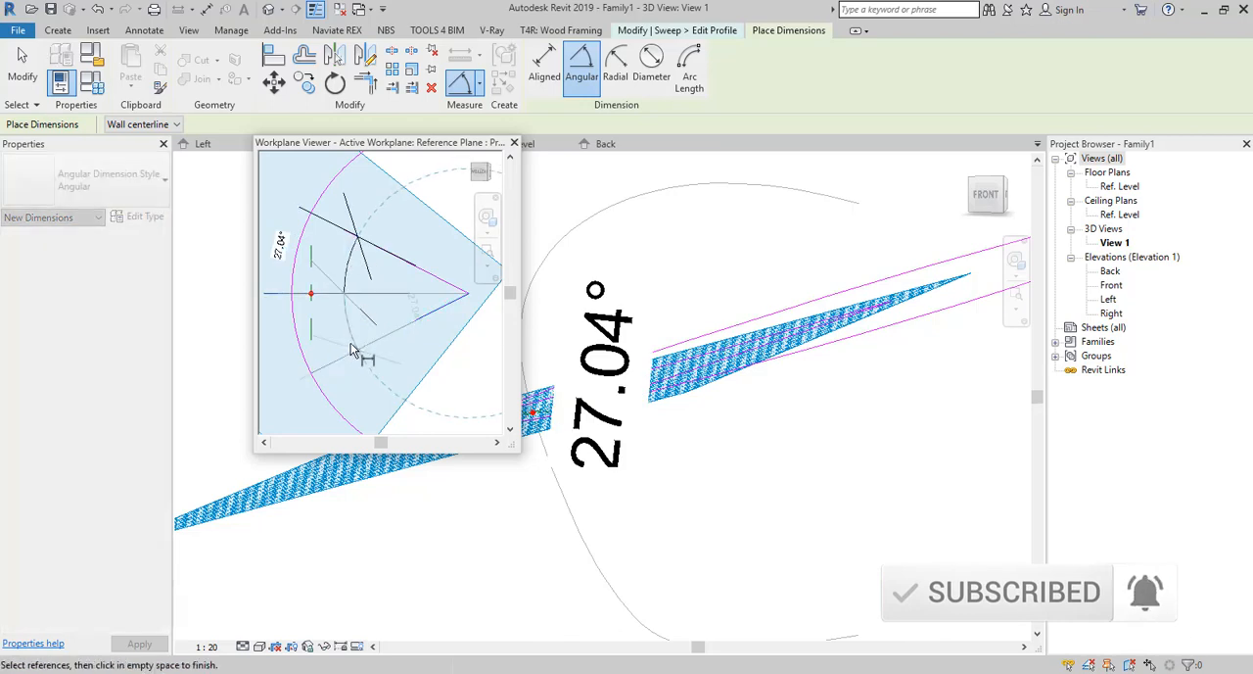
{"action": "left_click", "coordinate": [350, 331]}
{"action": "key", "text": "Escape"}
{"action": "key", "text": "Escape"}
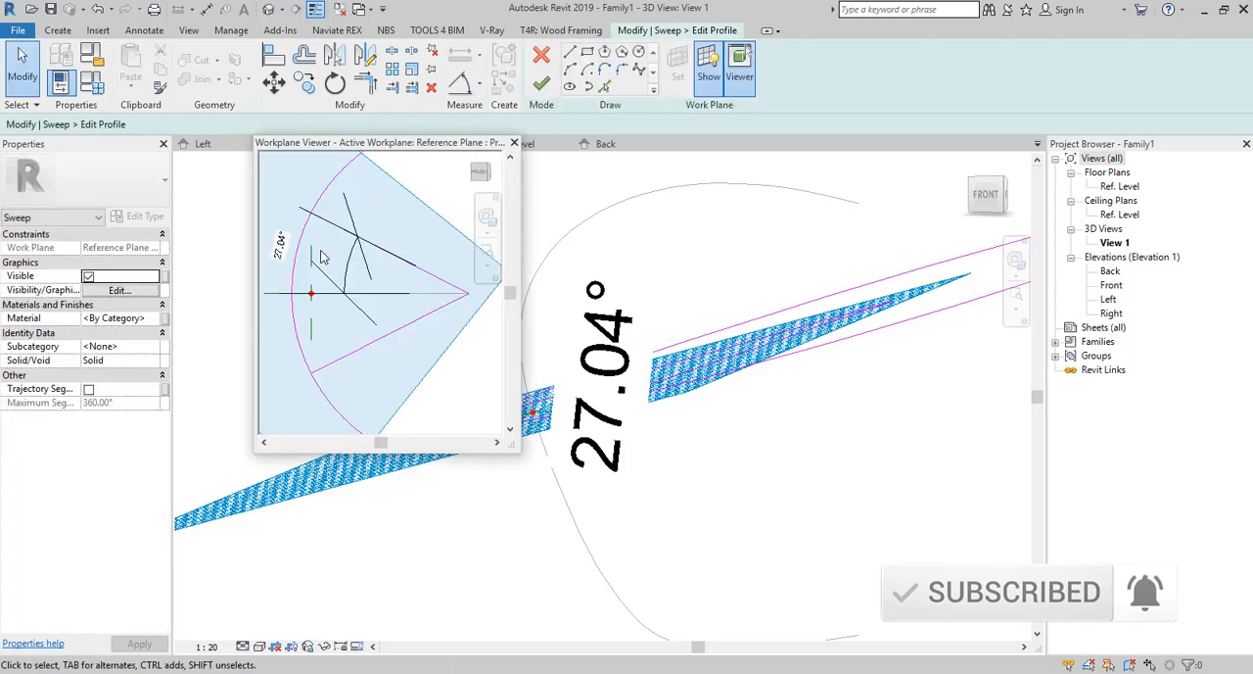
Set the angle between the upper radial line and the horizontal reference plane to 15°.
{"action": "left_click", "coordinate": [276, 252]}
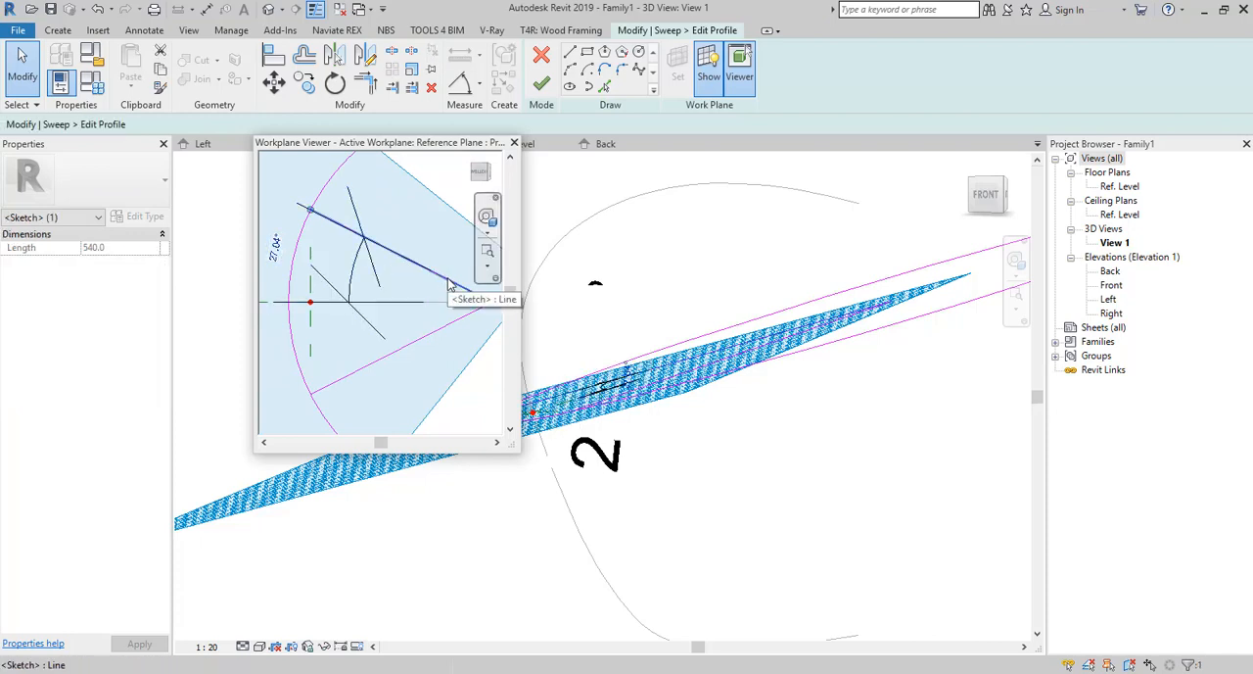
{"action": "left_click", "coordinate": [277, 252]}
{"action": "scroll", "coordinate": [305, 277], "scroll_direction": "down", "scroll_amount": 3}
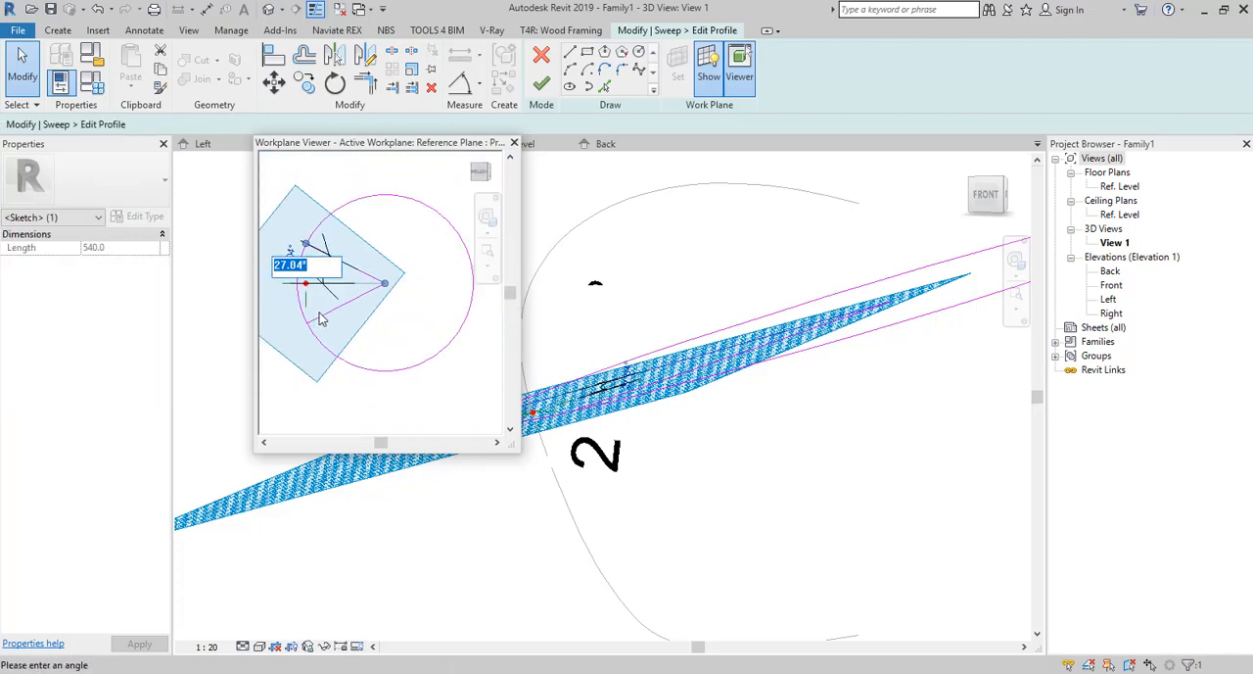
{"action": "scroll", "coordinate": [304, 297], "scroll_direction": "up", "scroll_amount": 2}
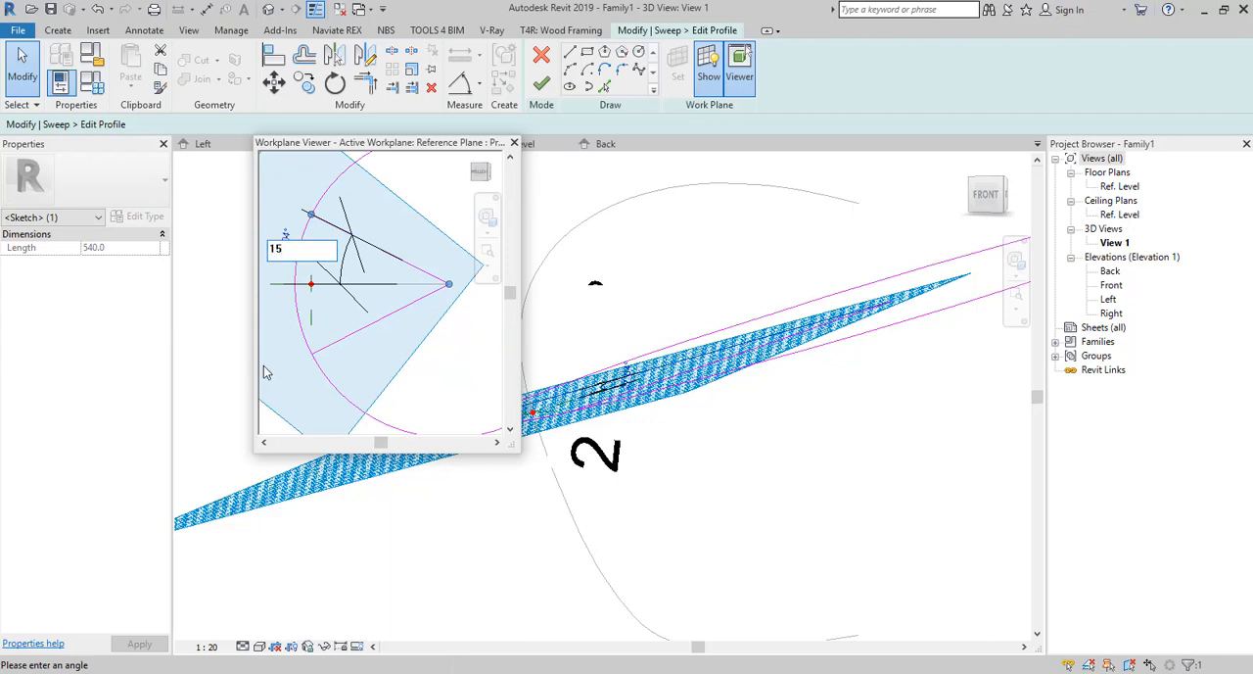
{"action": "key", "text": "Return"}
{"action": "scroll", "coordinate": [390, 370], "scroll_direction": "up", "scroll_amount": 1}
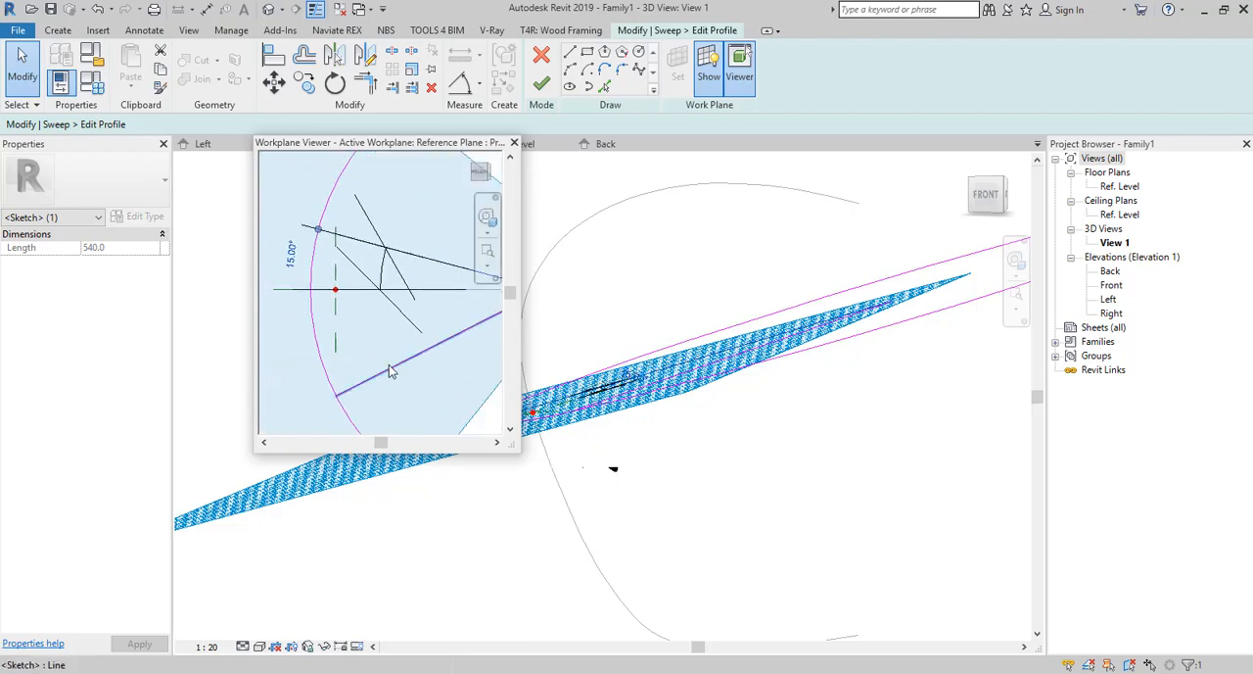
Delete the lower radial line and mirror a copy of the upper one about the horizontal reference plane.
{"action": "scroll", "coordinate": [389, 370], "scroll_direction": "down", "scroll_amount": 4}
{"action": "key", "text": "Delete"}
{"action": "left_click", "coordinate": [449, 319]}
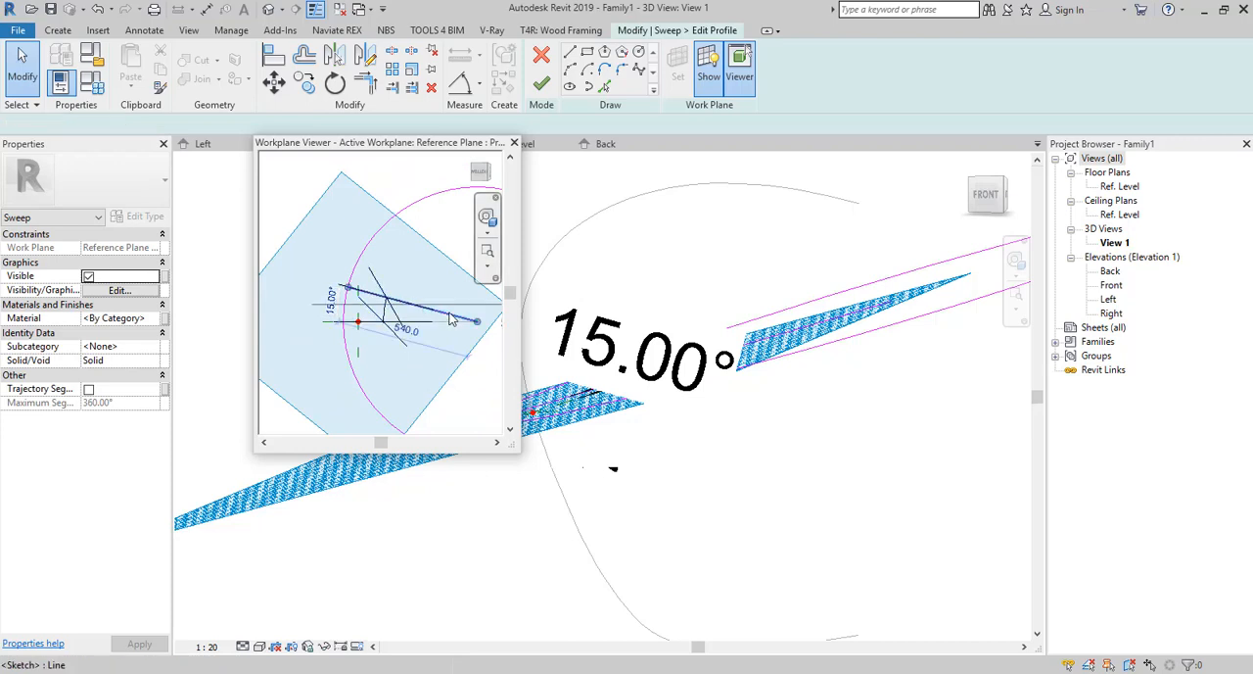
{"action": "left_click", "coordinate": [450, 320]}
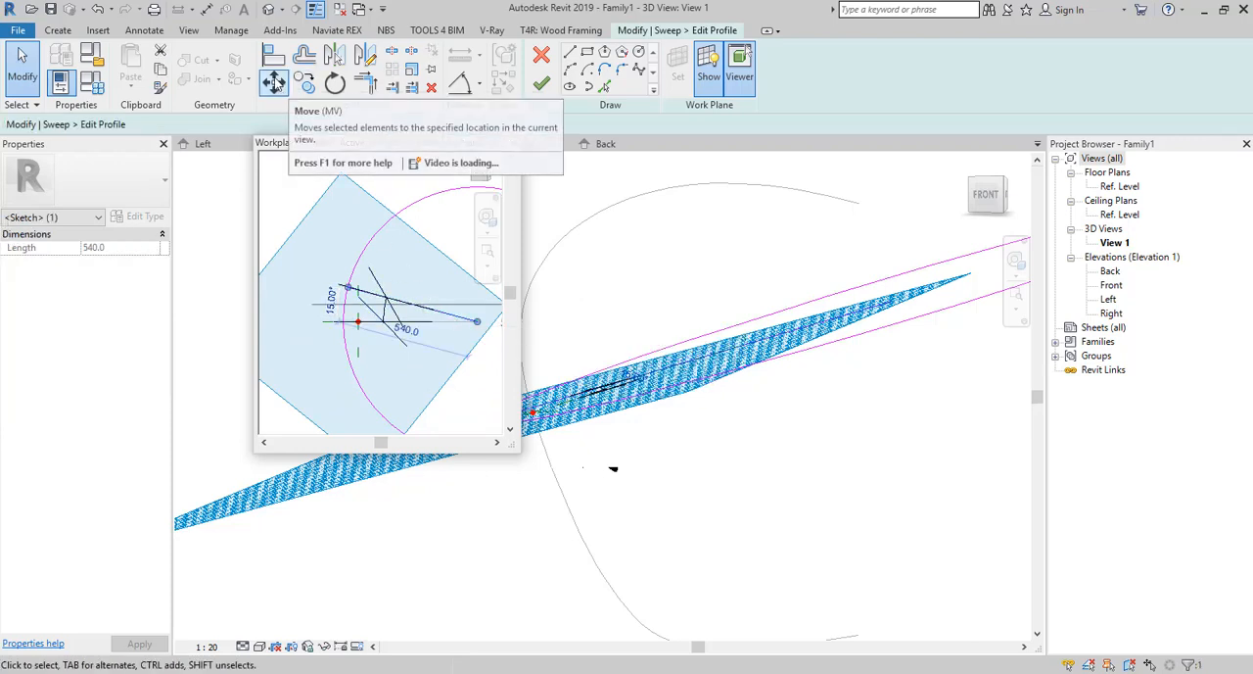
{"action": "left_click", "coordinate": [334, 54]}
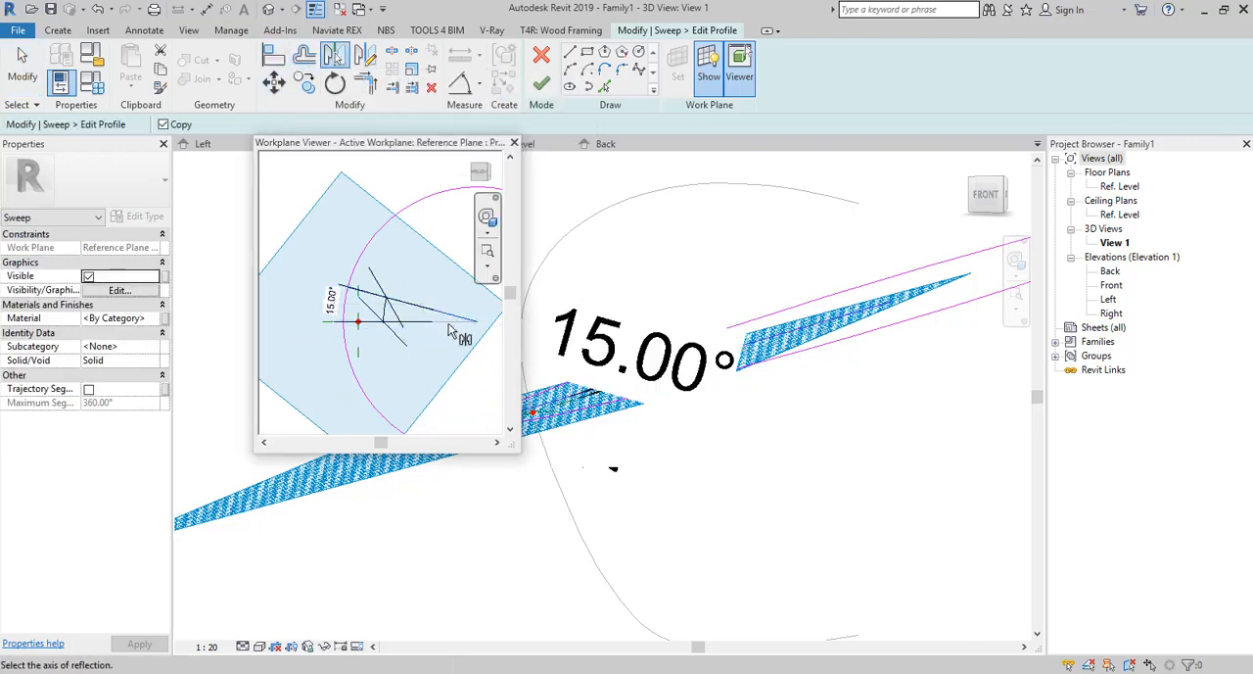
{"action": "left_click", "coordinate": [366, 322]}
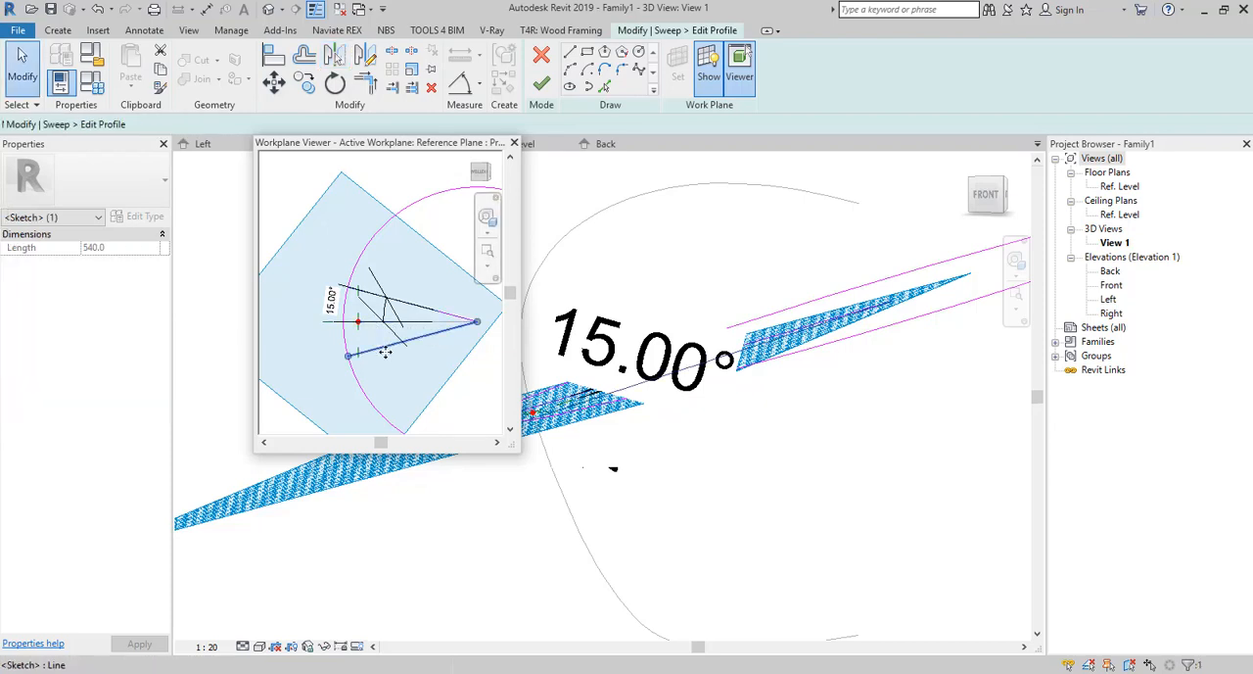
{"action": "left_click", "coordinate": [380, 359]}
Shrink the profile circle to a 500 mm radius, passing through the radial lines' crossings with the vertical reference plane.
{"action": "scroll", "coordinate": [372, 342], "scroll_direction": "up", "scroll_amount": 2}
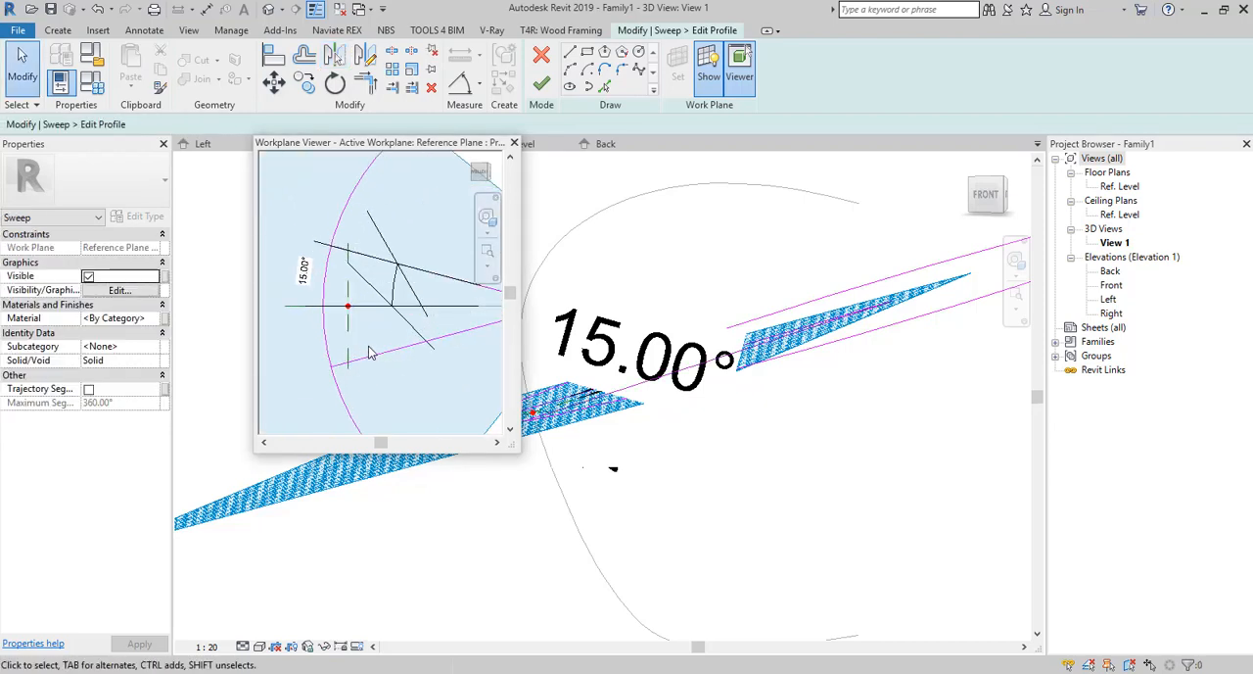
{"action": "scroll", "coordinate": [364, 354], "scroll_direction": "up", "scroll_amount": 1}
{"action": "left_click", "coordinate": [331, 351]}
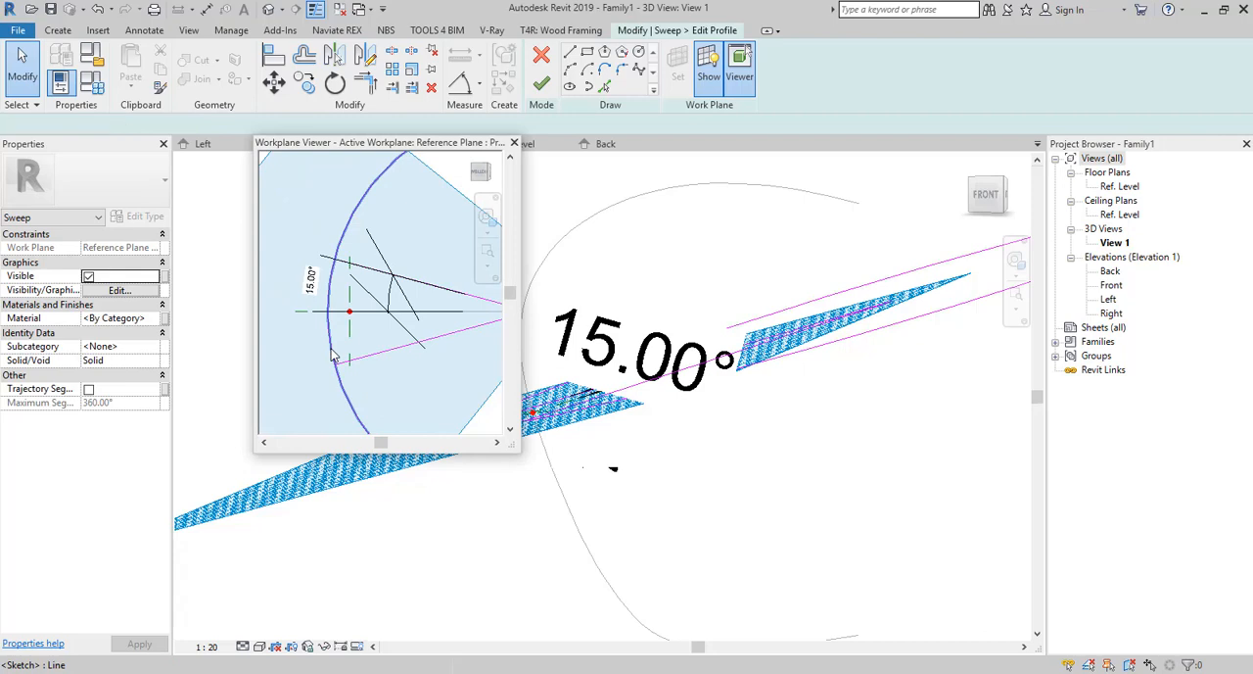
{"action": "scroll", "coordinate": [323, 347], "scroll_direction": "down", "scroll_amount": 3}
{"action": "left_click_drag", "start_coordinate": [342, 281], "coordinate": [349, 280]}
{"action": "scroll", "coordinate": [314, 308], "scroll_direction": "up", "scroll_amount": 3}
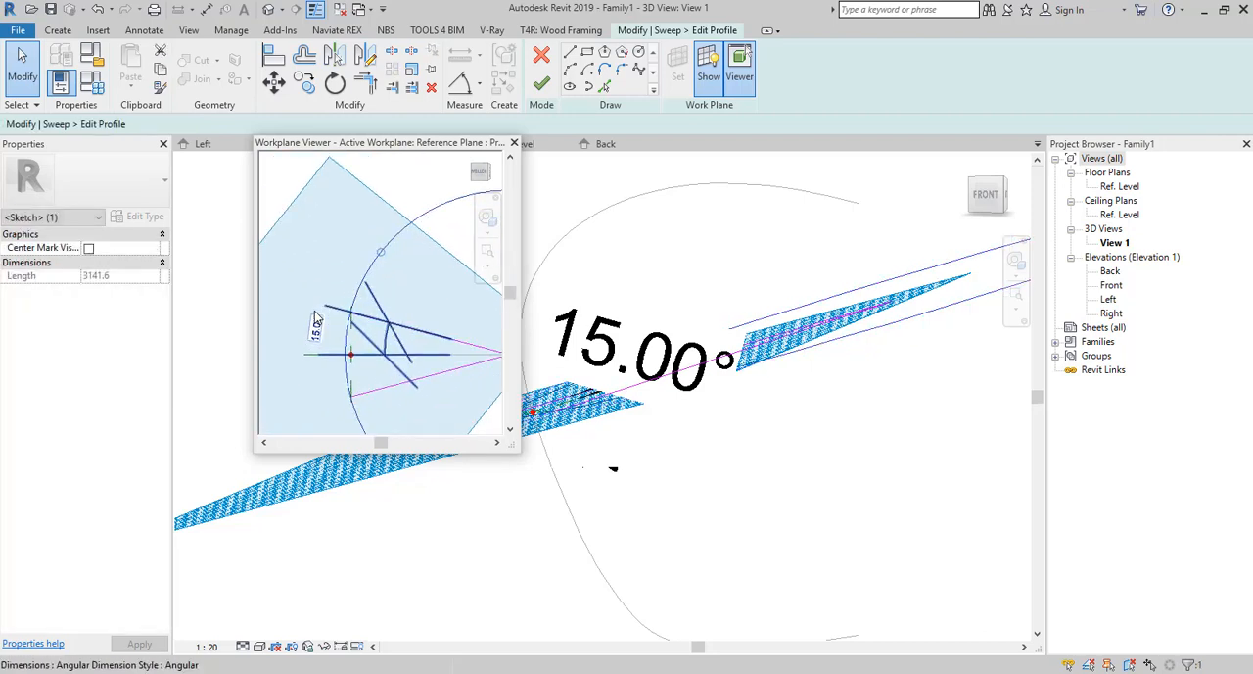
{"action": "left_click_drag", "start_coordinate": [394, 246], "coordinate": [388, 243]}
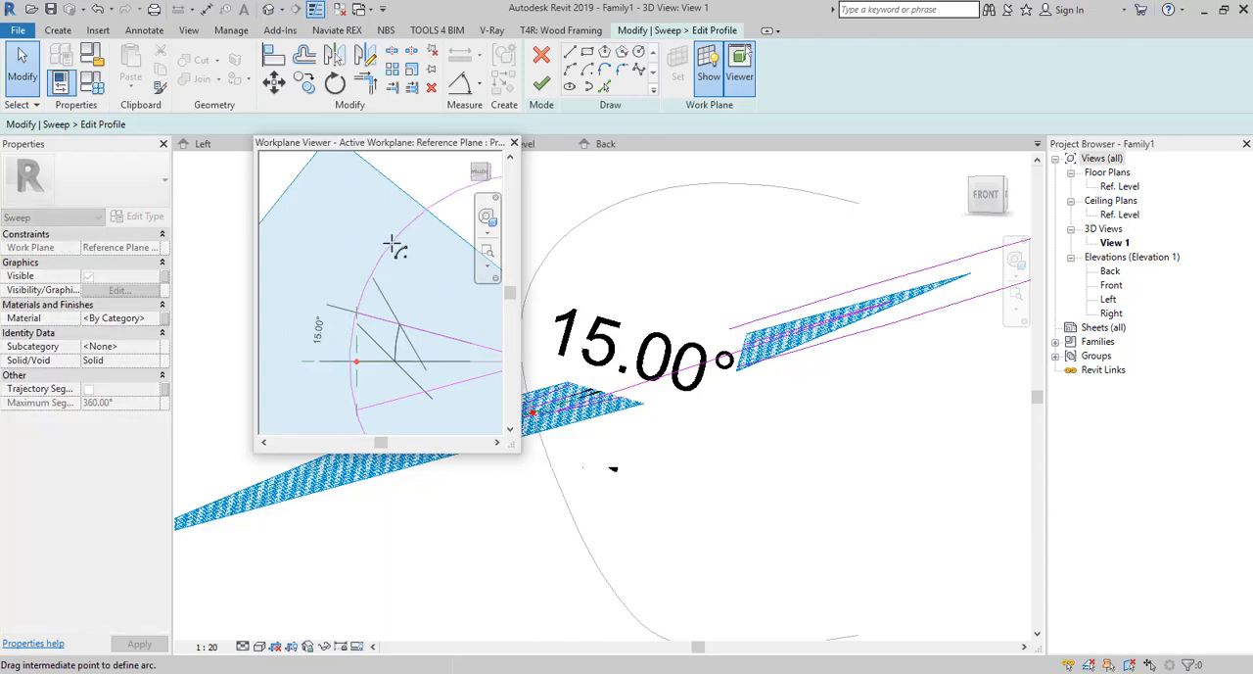
{"action": "scroll", "coordinate": [352, 331], "scroll_direction": "up", "scroll_amount": 5}
{"action": "left_click_drag", "start_coordinate": [392, 244], "coordinate": [390, 231]}
{"action": "scroll", "coordinate": [348, 315], "scroll_direction": "down", "scroll_amount": 5}
{"action": "scroll", "coordinate": [339, 284], "scroll_direction": "up", "scroll_amount": 4}
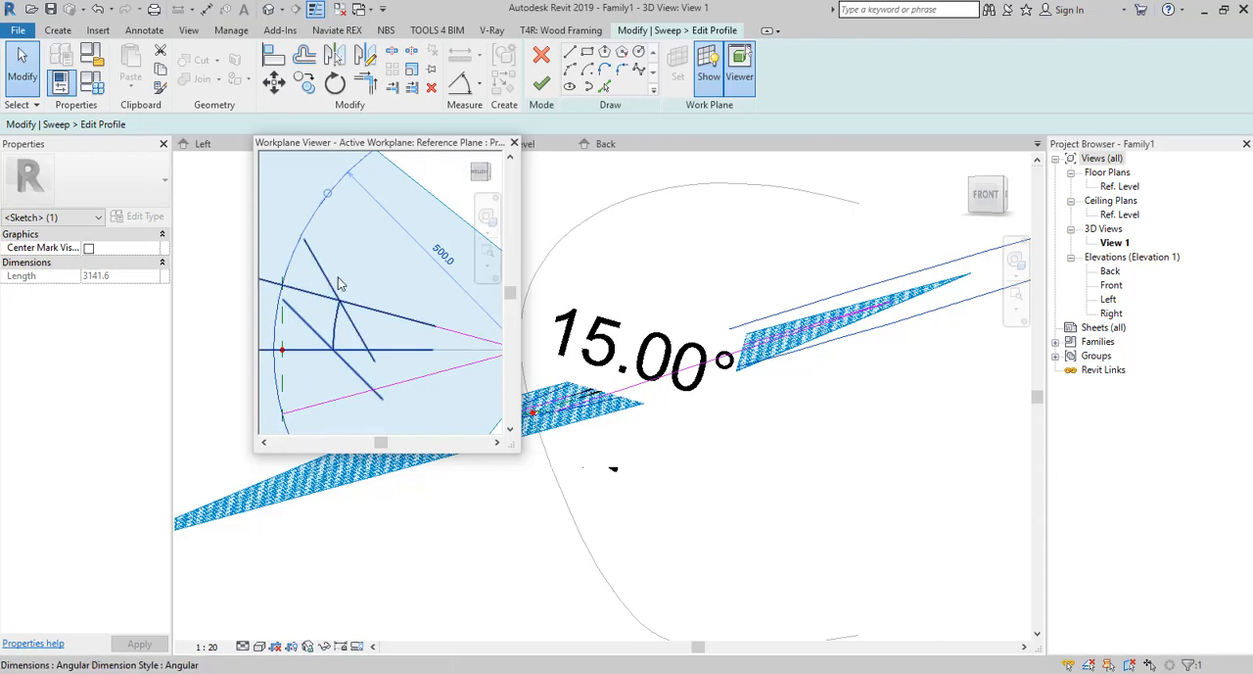
{"action": "scroll", "coordinate": [336, 282], "scroll_direction": "down", "scroll_amount": 3}
{"action": "scroll", "coordinate": [310, 323], "scroll_direction": "up", "scroll_amount": 3}
{"action": "scroll", "coordinate": [307, 344], "scroll_direction": "down", "scroll_amount": 3}
{"action": "scroll", "coordinate": [303, 345], "scroll_direction": "up", "scroll_amount": 2}
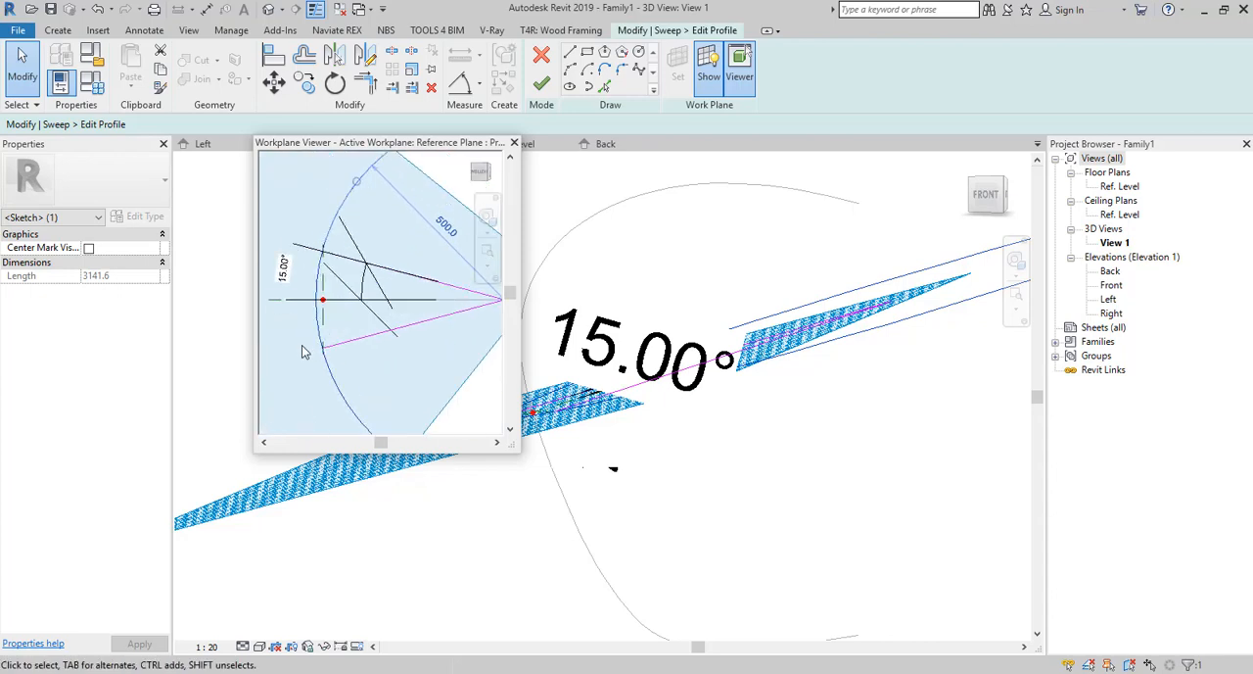
{"action": "scroll", "coordinate": [302, 351], "scroll_direction": "up", "scroll_amount": 4}
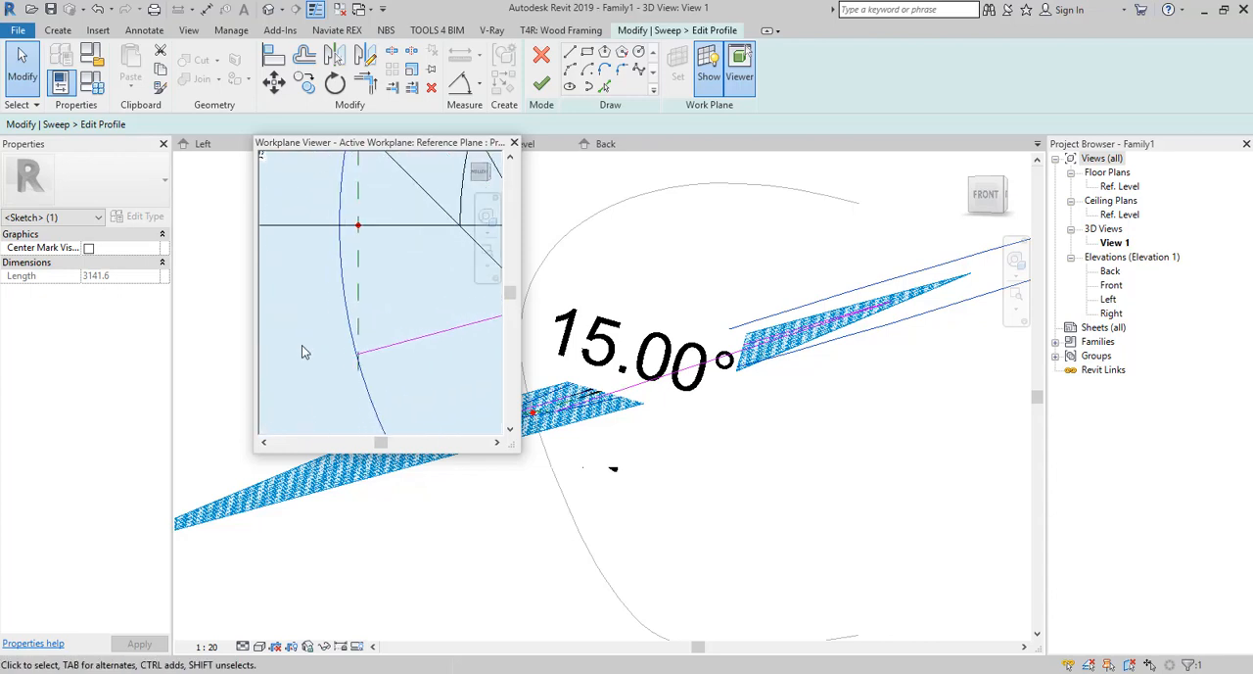
Delete the 500 mm radius circle from the sweep profile sketch.
{"action": "scroll", "coordinate": [345, 361], "scroll_direction": "down", "scroll_amount": 3}
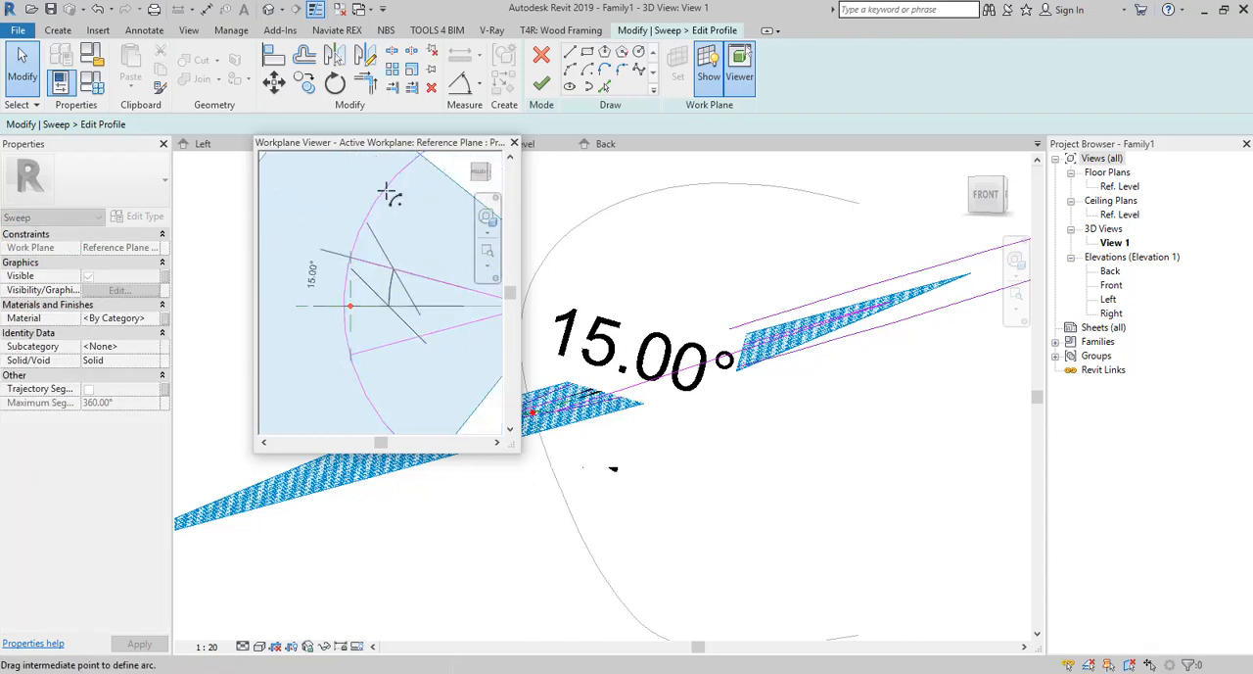
{"action": "scroll", "coordinate": [353, 270], "scroll_direction": "up", "scroll_amount": 4}
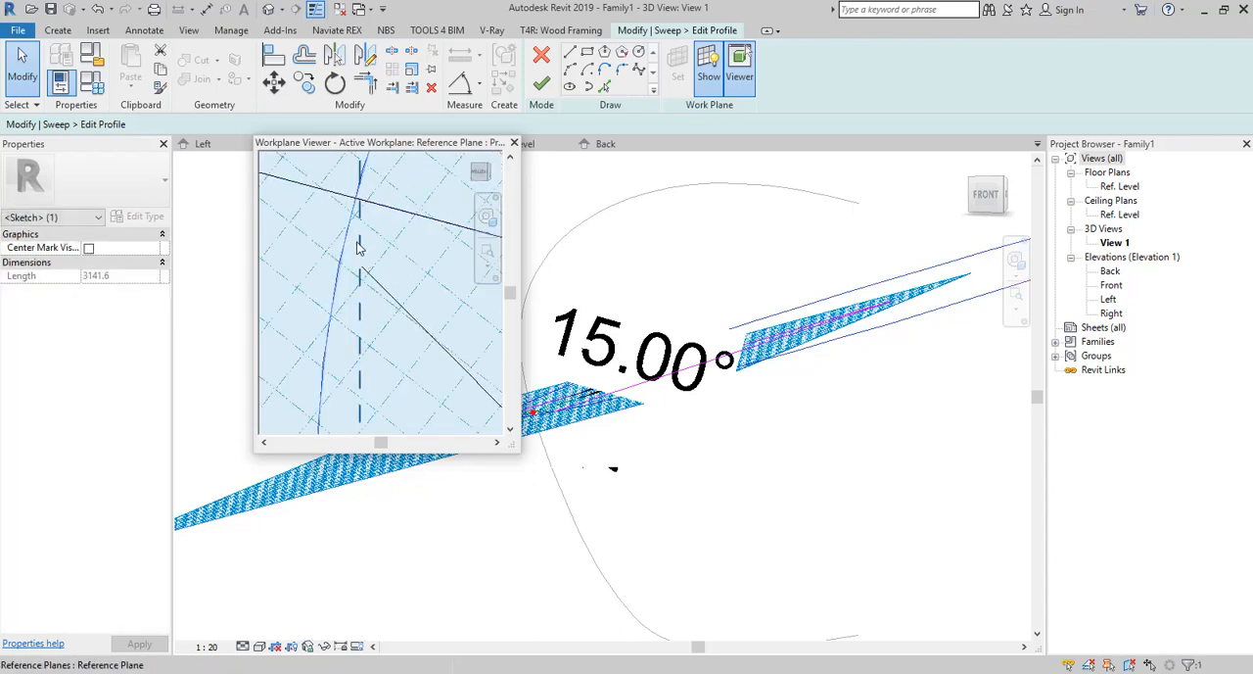
{"action": "scroll", "coordinate": [356, 207], "scroll_direction": "up", "scroll_amount": 2}
{"action": "scroll", "coordinate": [354, 208], "scroll_direction": "down", "scroll_amount": 3}
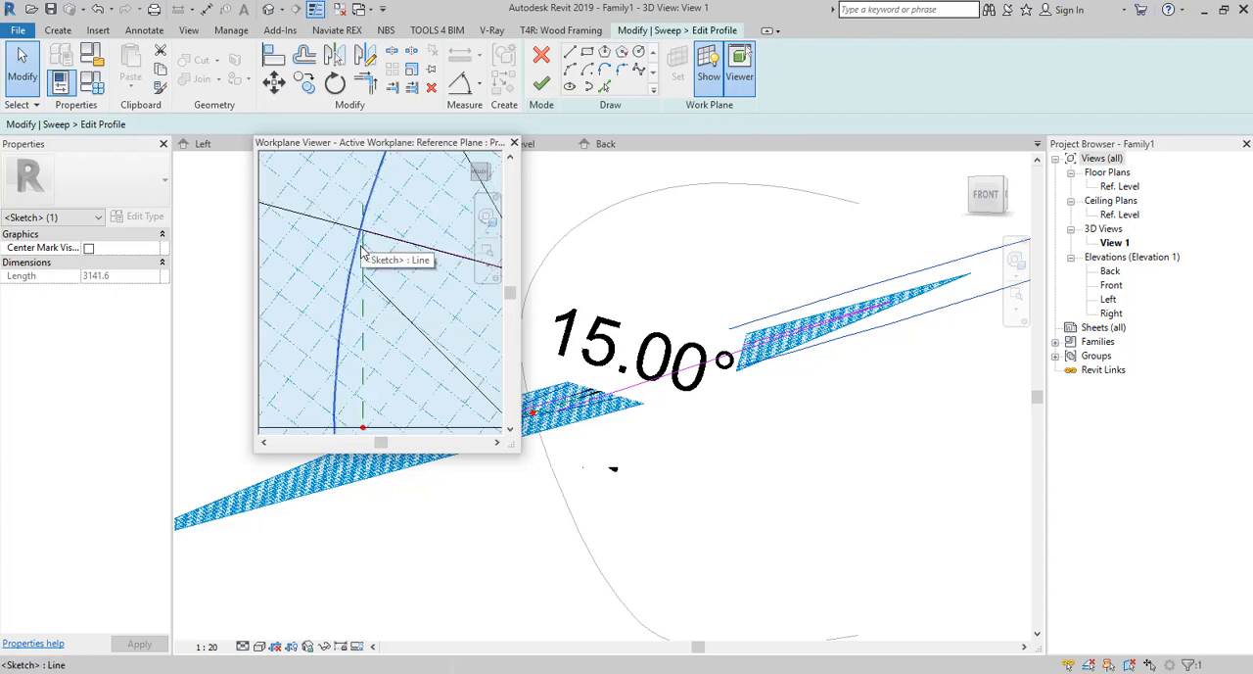
{"action": "scroll", "coordinate": [361, 252], "scroll_direction": "down", "scroll_amount": 2}
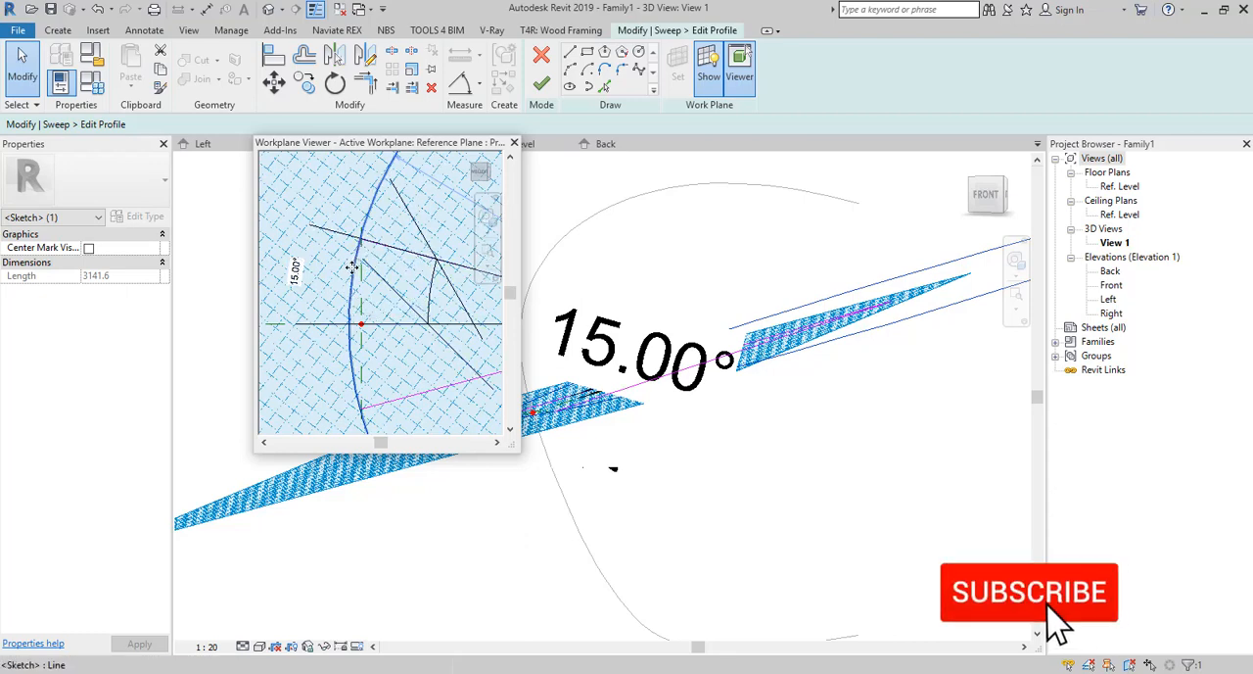
{"action": "key", "text": "Delete"}
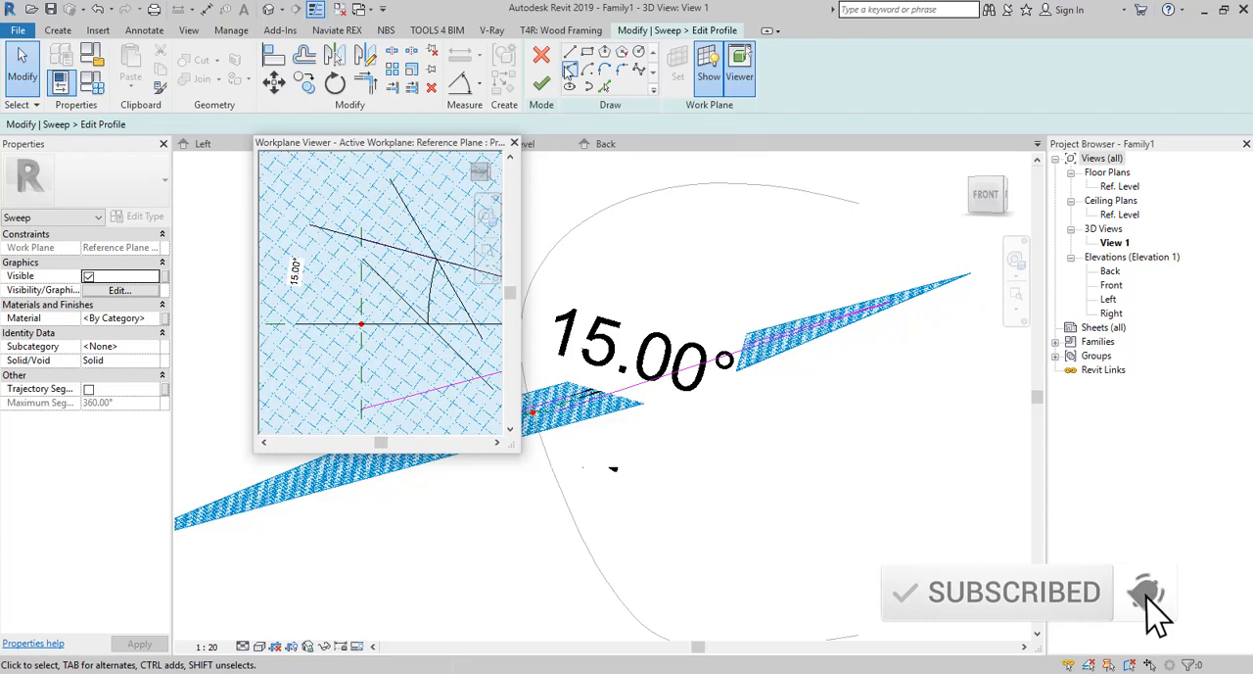
Draw an arc of about 213 mm radius between the radial lines' crossings with the vertical reference plane, bulging away from their meeting point.
{"action": "scroll", "coordinate": [358, 284], "scroll_direction": "down", "scroll_amount": 4}
{"action": "scroll", "coordinate": [392, 278], "scroll_direction": "up", "scroll_amount": 2}
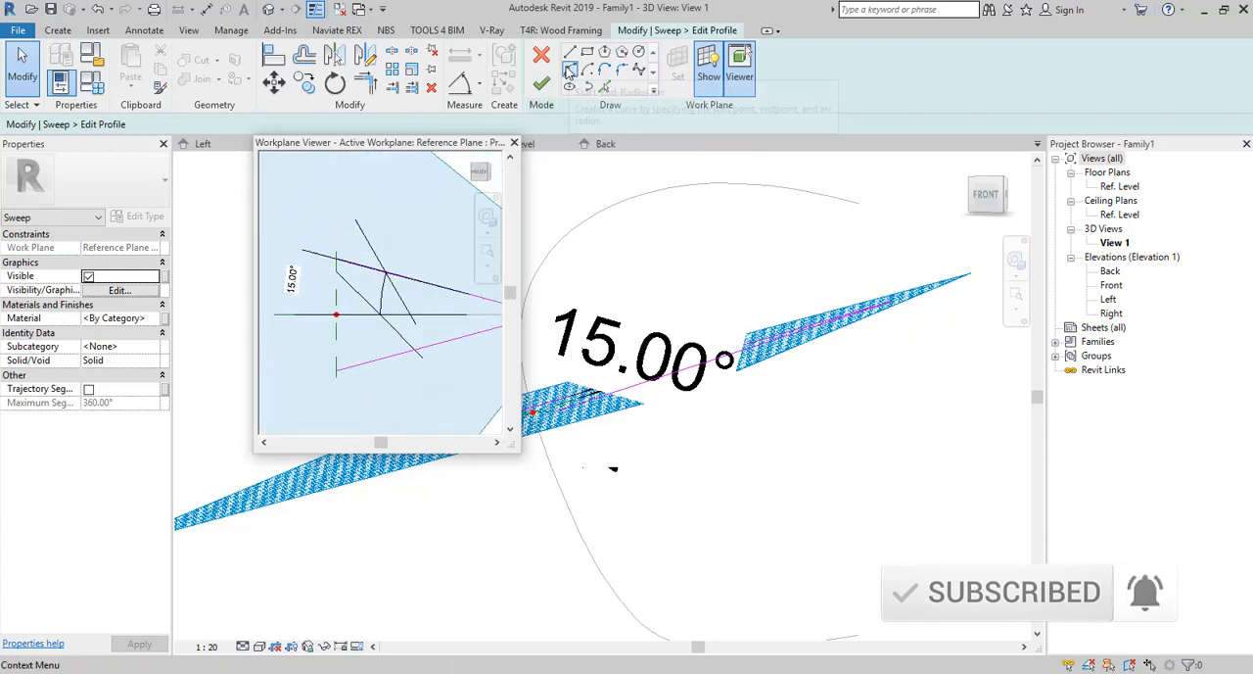
{"action": "left_click", "coordinate": [569, 71]}
{"action": "scroll", "coordinate": [323, 391], "scroll_direction": "up", "scroll_amount": 3}
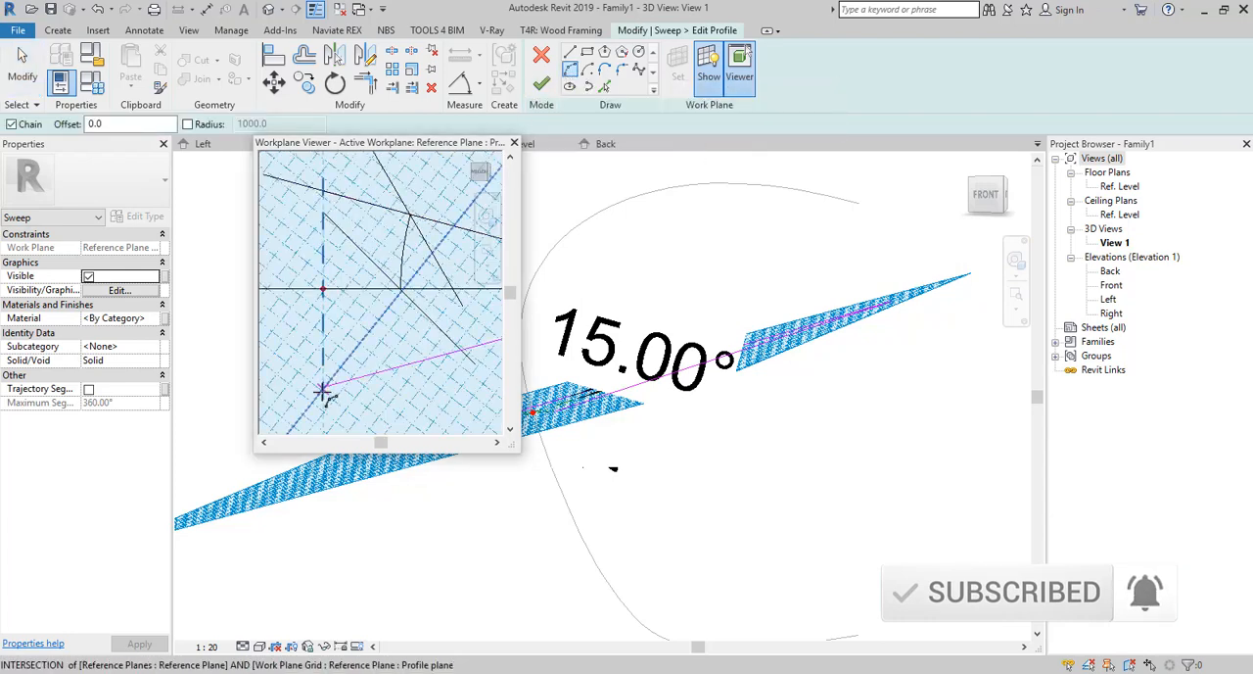
{"action": "left_click", "coordinate": [322, 391]}
{"action": "left_click", "coordinate": [324, 192]}
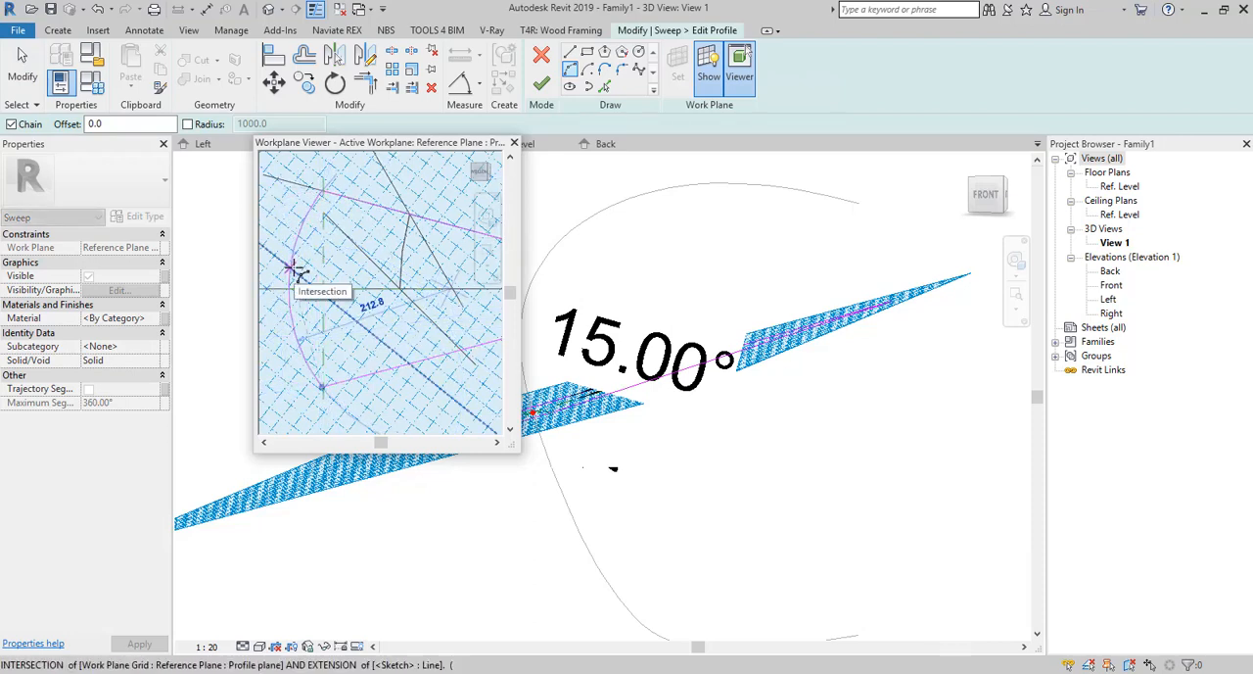
{"action": "left_click", "coordinate": [291, 266]}
{"action": "scroll", "coordinate": [343, 274], "scroll_direction": "down", "scroll_amount": 2}
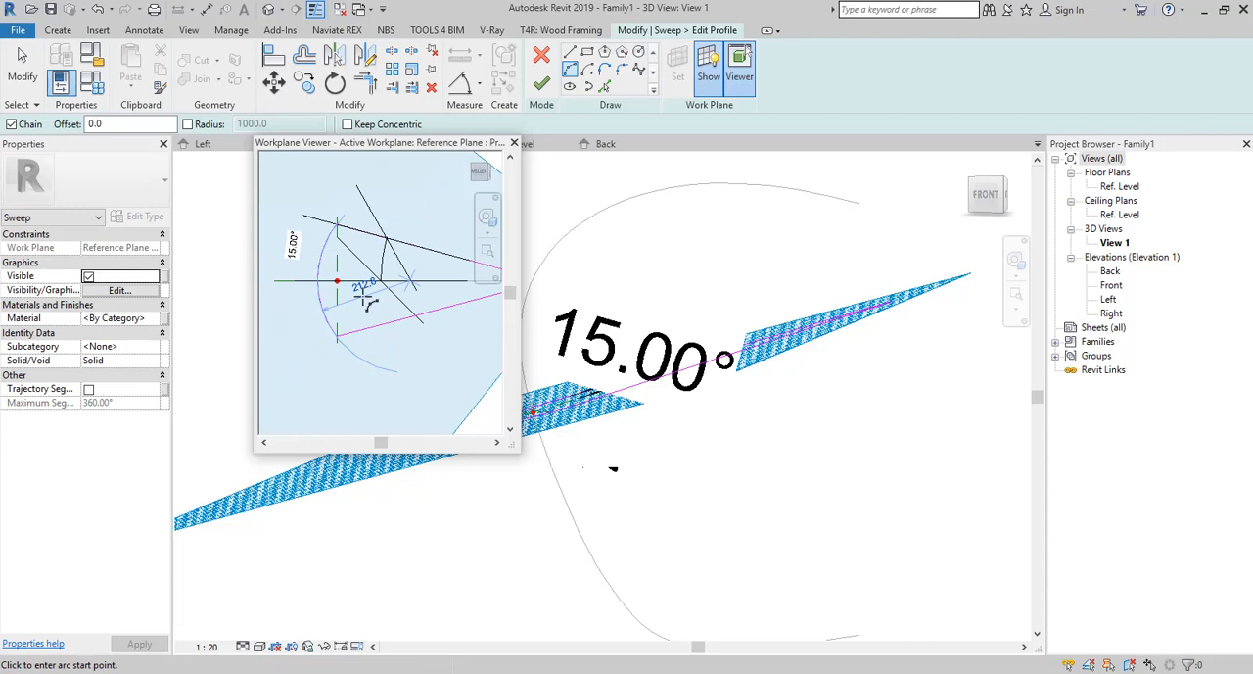
{"action": "key", "text": "Escape"}
{"action": "key", "text": "Escape"}
Offset a copy of the profile arc 12 mm inward, toward the meeting point of the radial lines.
{"action": "key", "text": "o"}
{"action": "key", "text": "f"}
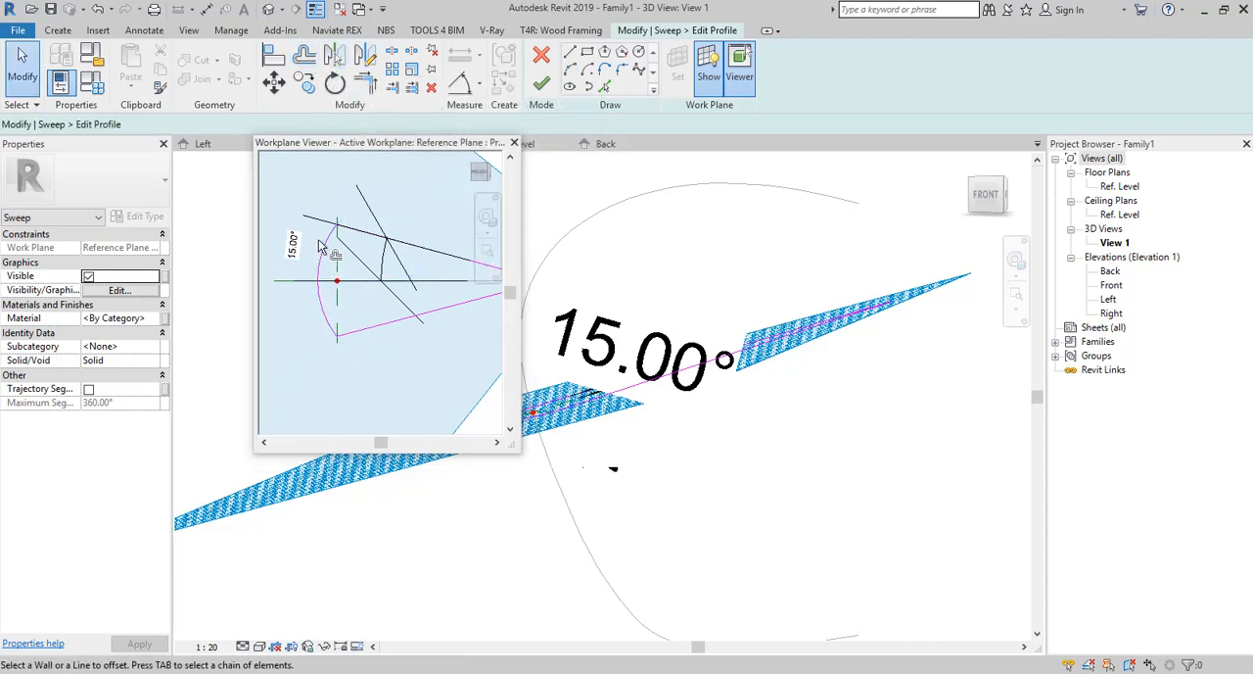
{"action": "scroll", "coordinate": [317, 292], "scroll_direction": "up", "scroll_amount": 2}
{"action": "left_click_drag", "start_coordinate": [350, 124], "coordinate": [331, 124]}
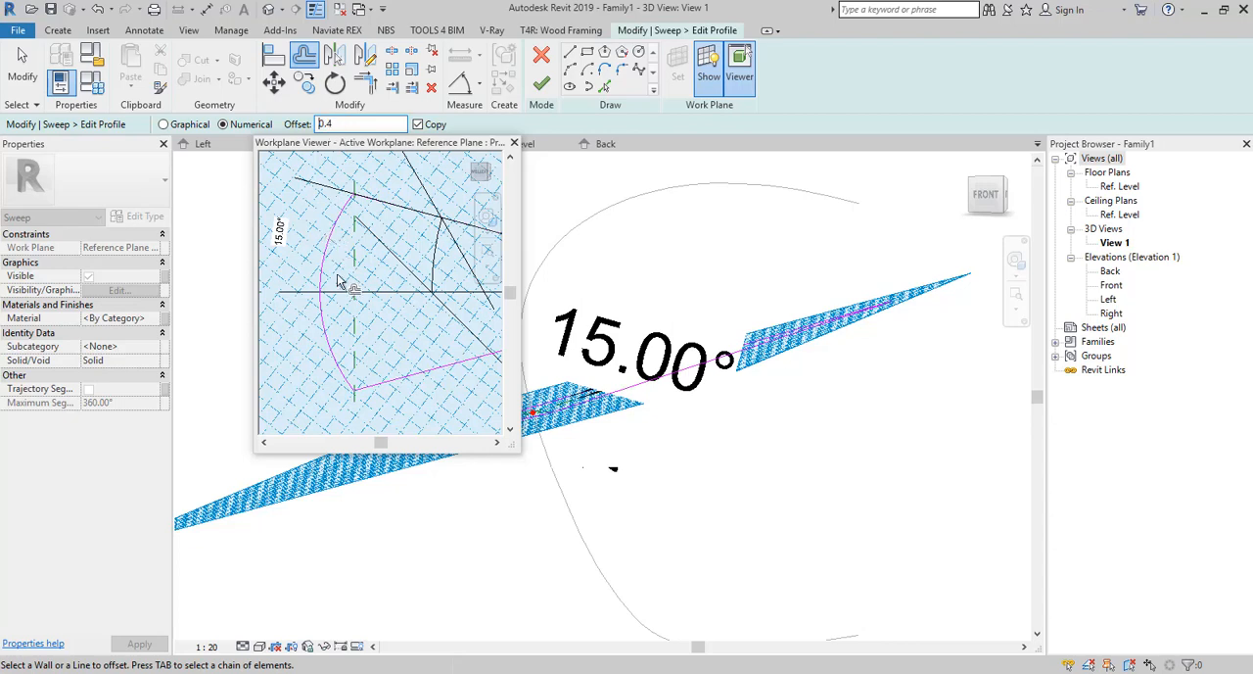
{"action": "scroll", "coordinate": [354, 286], "scroll_direction": "down", "scroll_amount": 5}
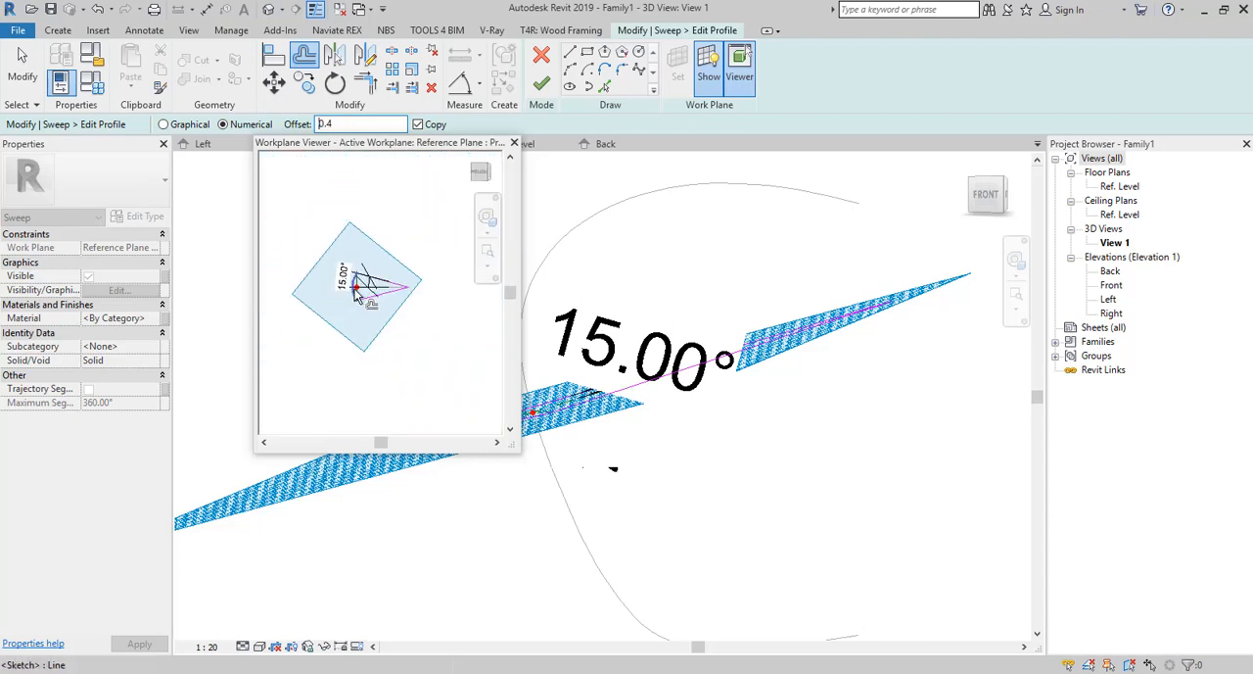
{"action": "scroll", "coordinate": [352, 284], "scroll_direction": "up", "scroll_amount": 8}
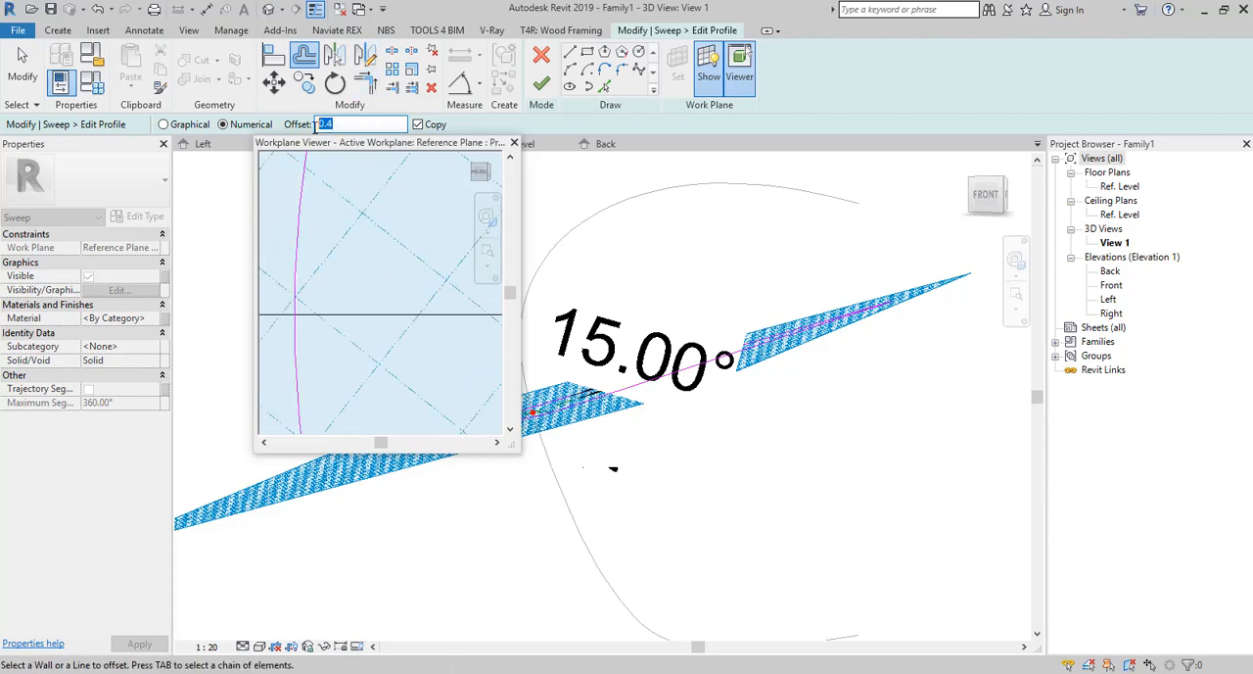
{"action": "type", "text": ".0"}
{"action": "scroll", "coordinate": [333, 217], "scroll_direction": "down", "scroll_amount": 3}
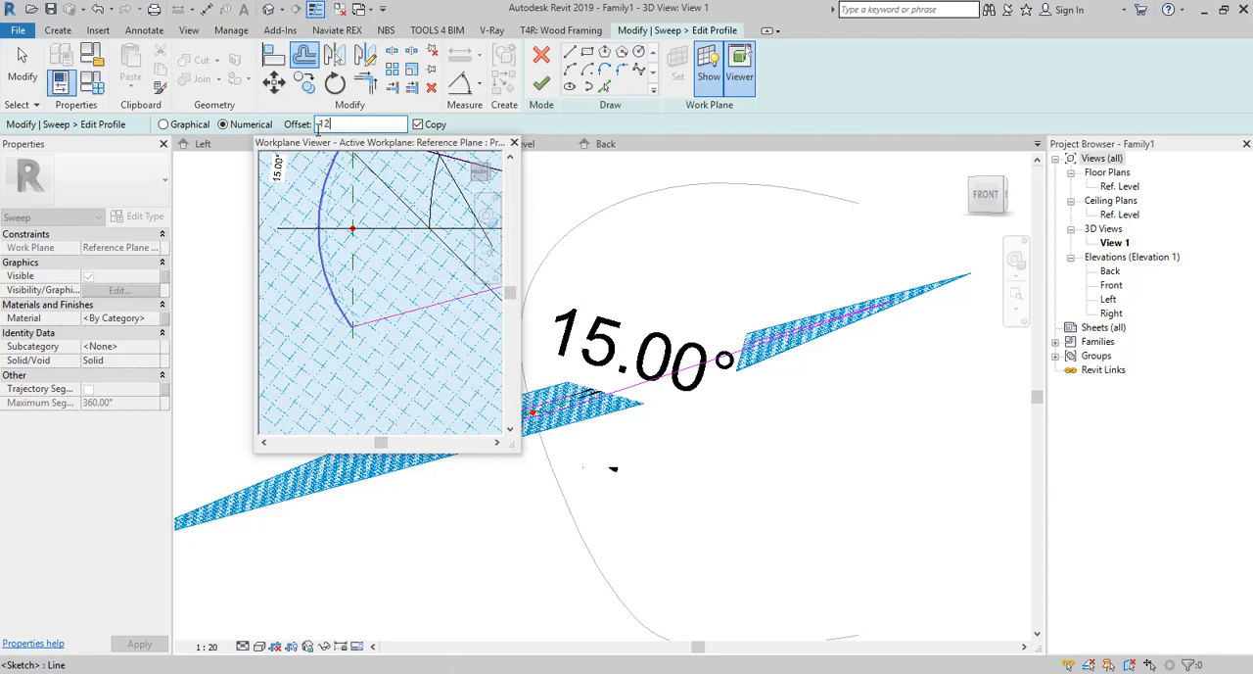
{"action": "scroll", "coordinate": [338, 221], "scroll_direction": "up", "scroll_amount": 3}
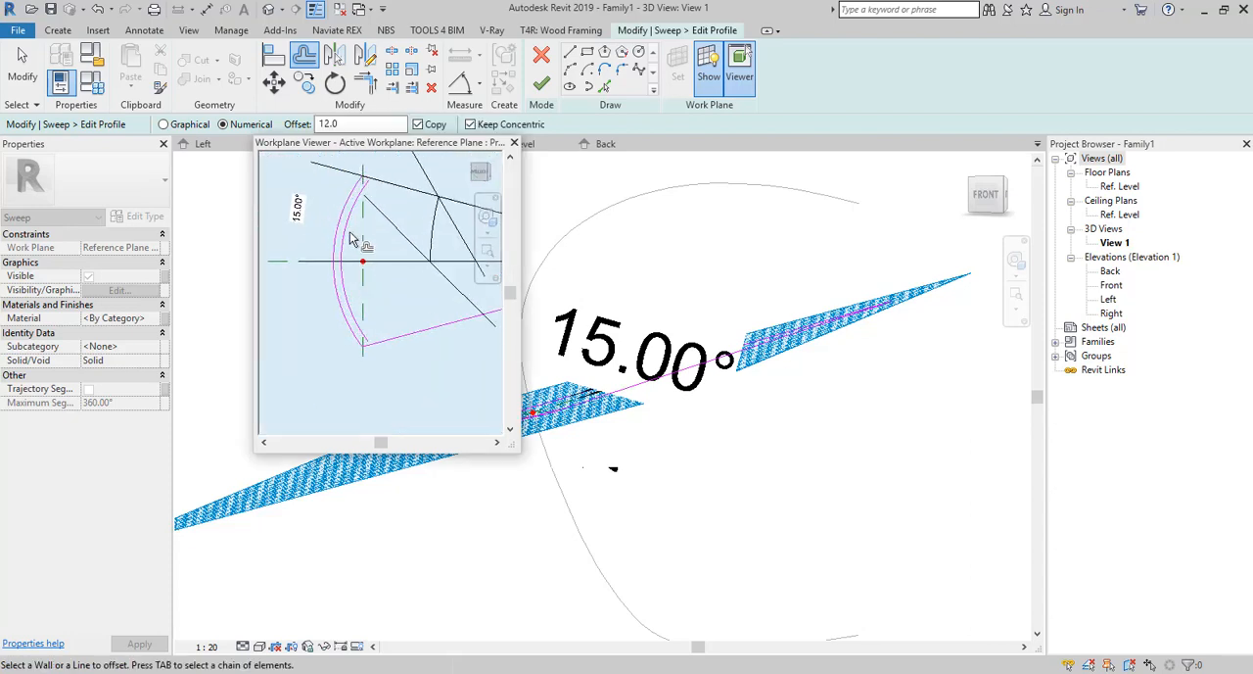
{"action": "key", "text": "Escape"}
Try to draw a line along the upper radial line to close the upper ends of the two arcs.
{"action": "scroll", "coordinate": [364, 212], "scroll_direction": "down", "scroll_amount": 3}
{"action": "scroll", "coordinate": [371, 185], "scroll_direction": "up", "scroll_amount": 4}
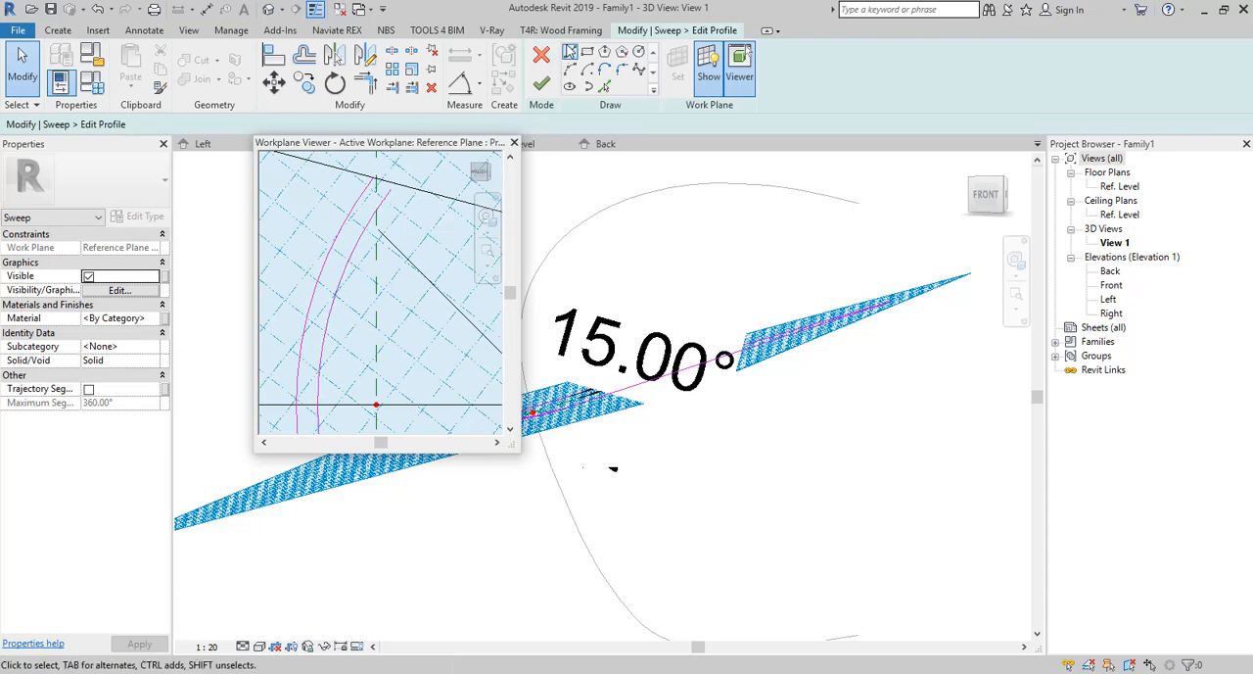
{"action": "left_click", "coordinate": [568, 51]}
{"action": "left_click", "coordinate": [375, 180]}
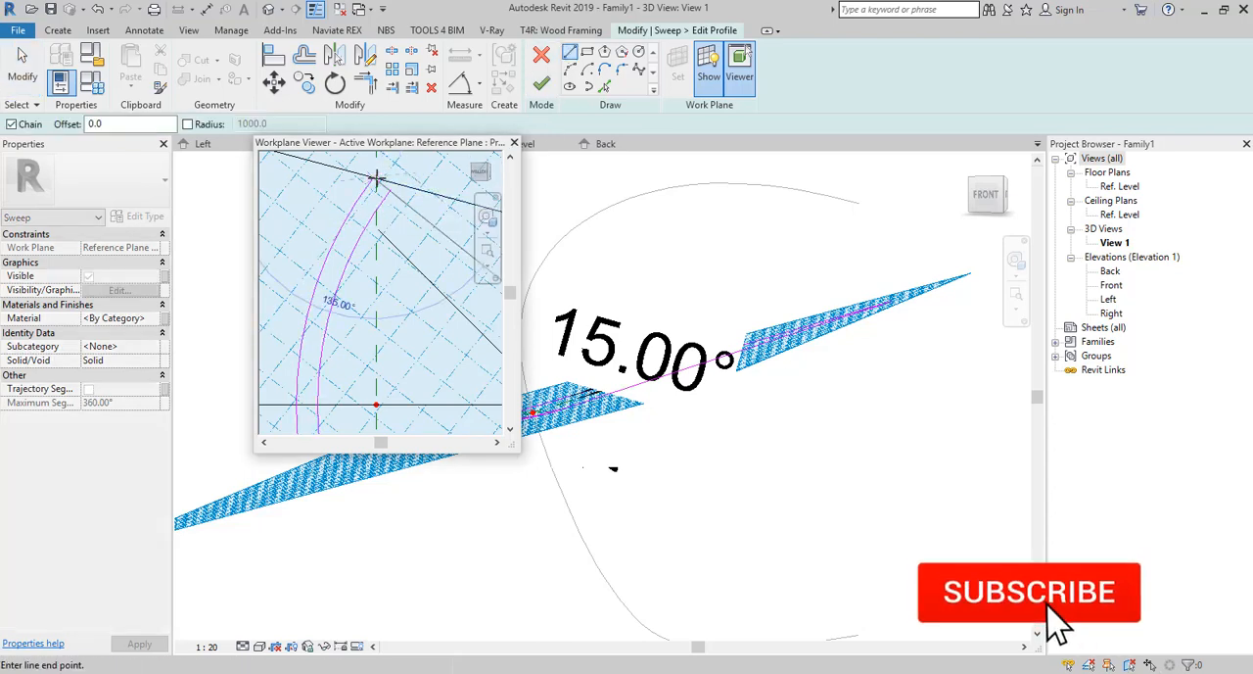
{"action": "left_click", "coordinate": [420, 188]}
{"action": "key", "text": "Escape"}
{"action": "scroll", "coordinate": [384, 179], "scroll_direction": "down", "scroll_amount": 2}
{"action": "key", "text": "Escape"}
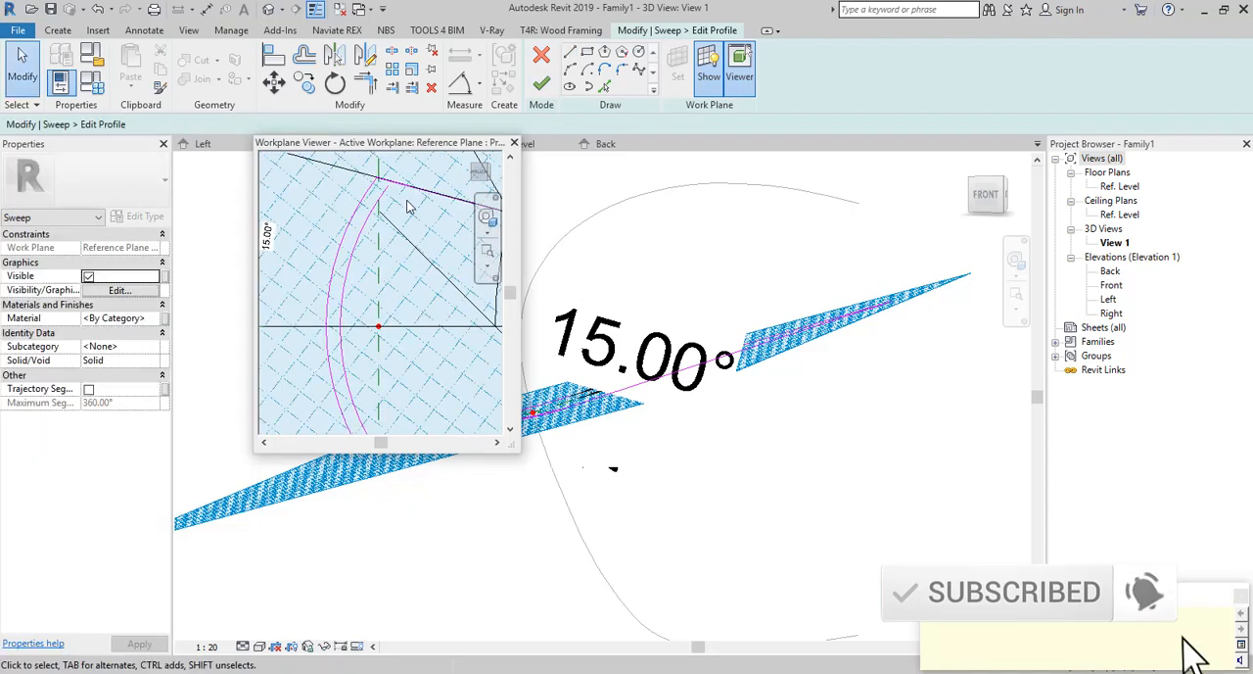
{"action": "scroll", "coordinate": [409, 206], "scroll_direction": "up", "scroll_amount": 2}
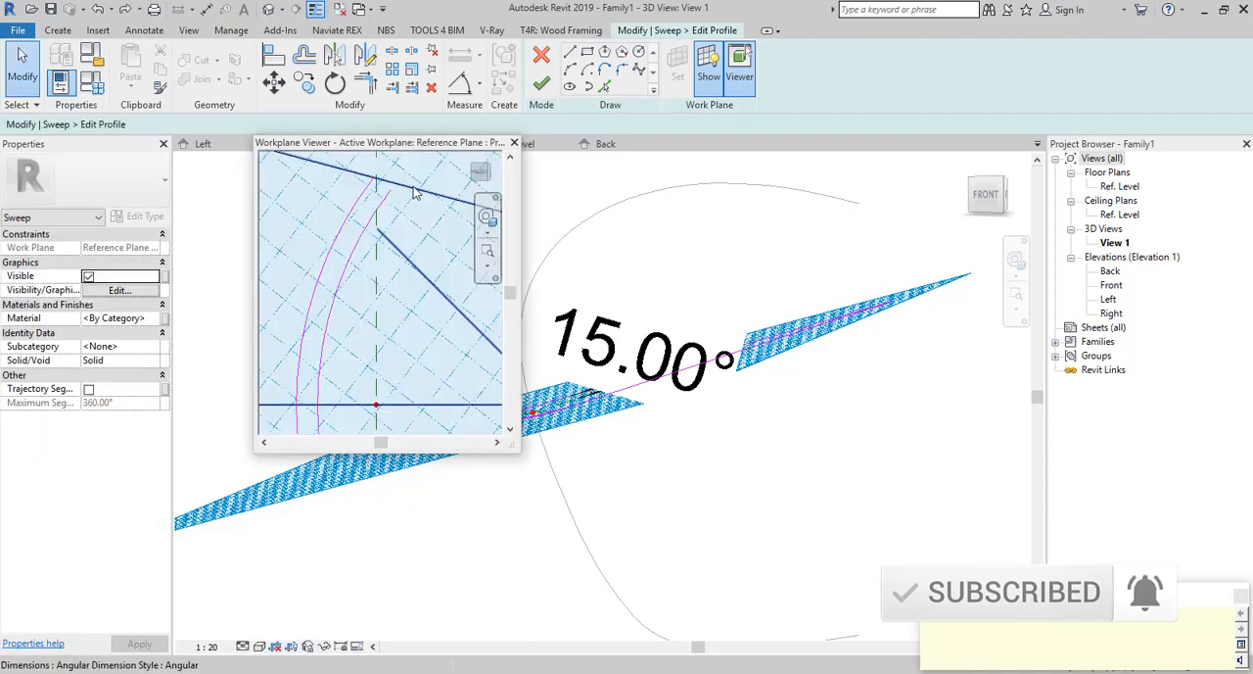
{"action": "scroll", "coordinate": [408, 204], "scroll_direction": "down", "scroll_amount": 2}
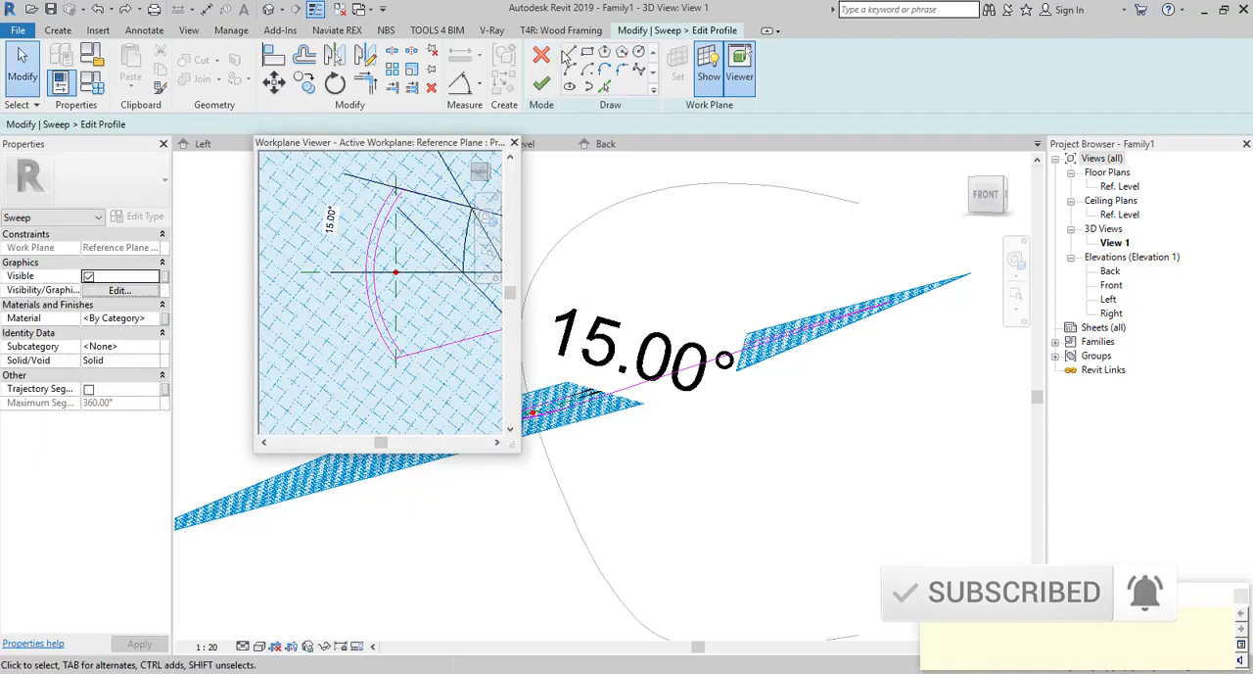
{"action": "left_click", "coordinate": [569, 53]}
{"action": "scroll", "coordinate": [408, 196], "scroll_direction": "up", "scroll_amount": 2}
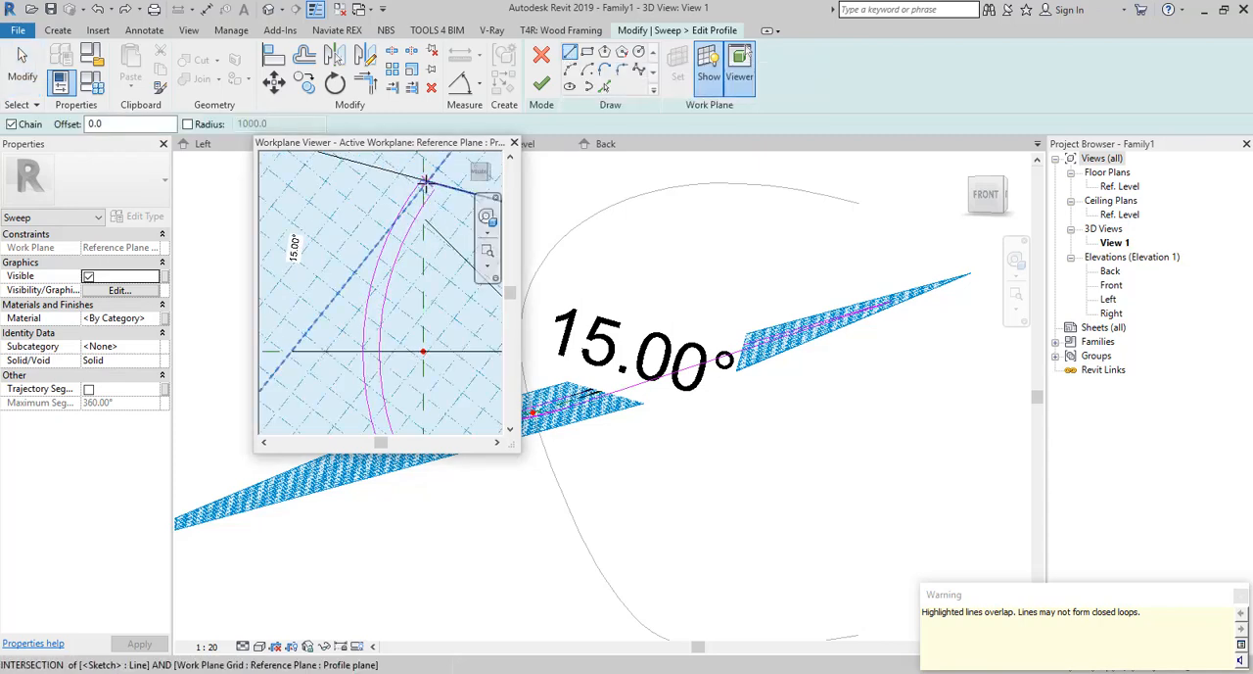
{"action": "scroll", "coordinate": [425, 182], "scroll_direction": "down", "scroll_amount": 2}
{"action": "key", "text": "Escape"}
{"action": "key", "text": "Escape"}
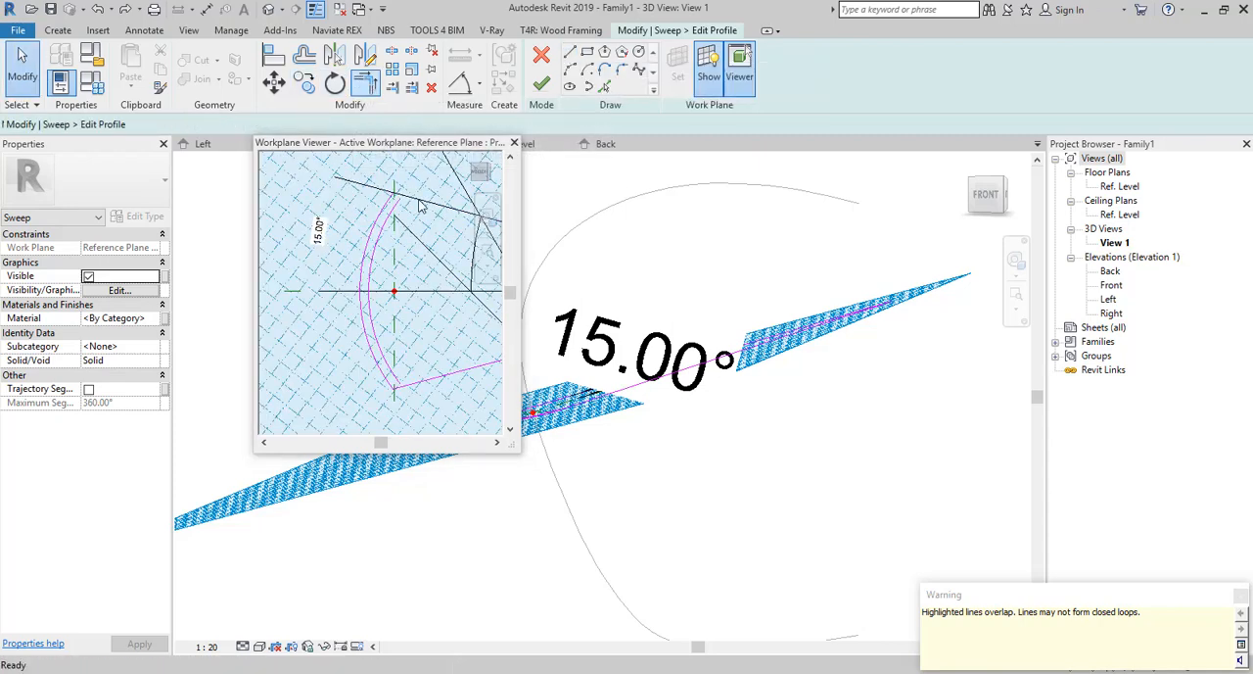
Trim both radial lines to the inner arc, leaving a thin closed crescent profile between the two arcs.
{"action": "key", "text": "t"}
{"action": "key", "text": "r"}
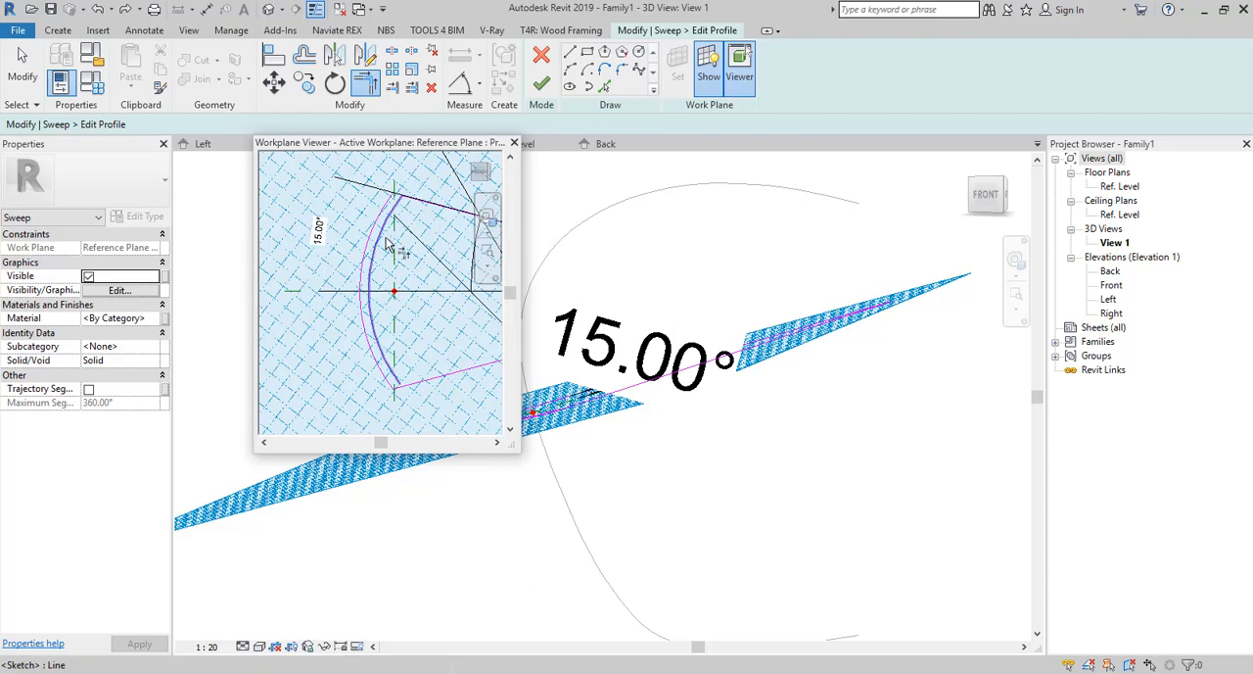
{"action": "scroll", "coordinate": [401, 240], "scroll_direction": "up", "scroll_amount": 3}
{"action": "scroll", "coordinate": [410, 239], "scroll_direction": "down", "scroll_amount": 4}
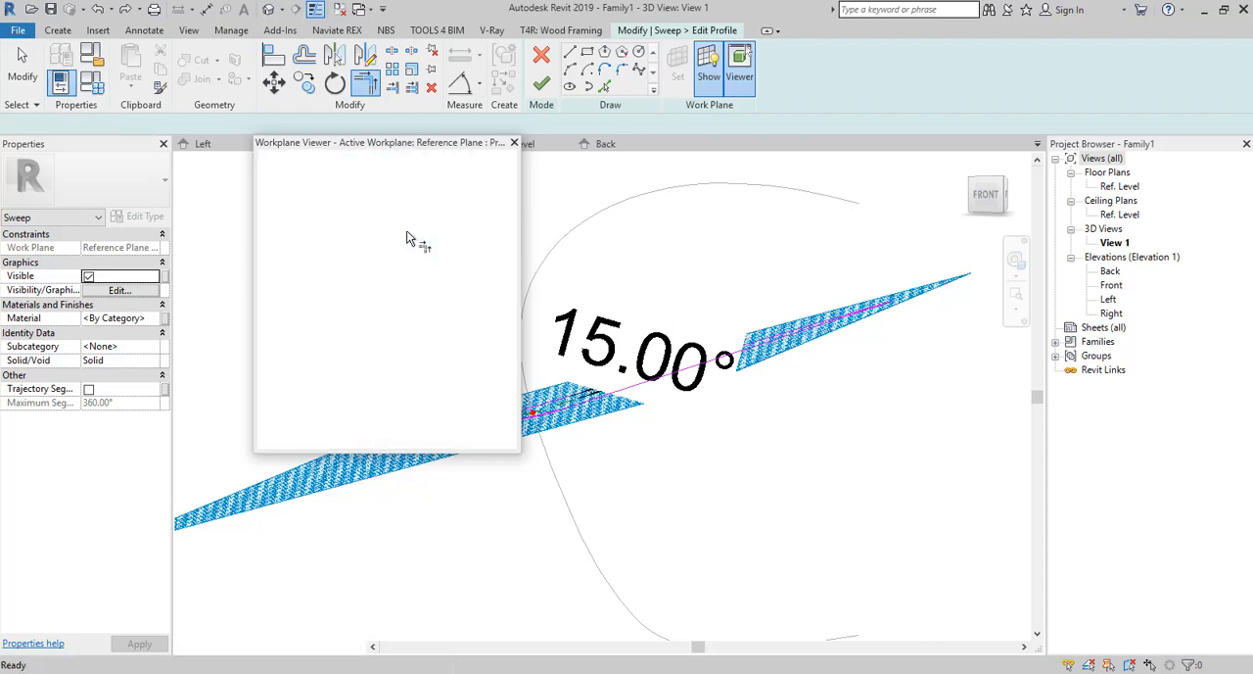
{"action": "scroll", "coordinate": [406, 199], "scroll_direction": "up", "scroll_amount": 3}
{"action": "left_click", "coordinate": [363, 198]}
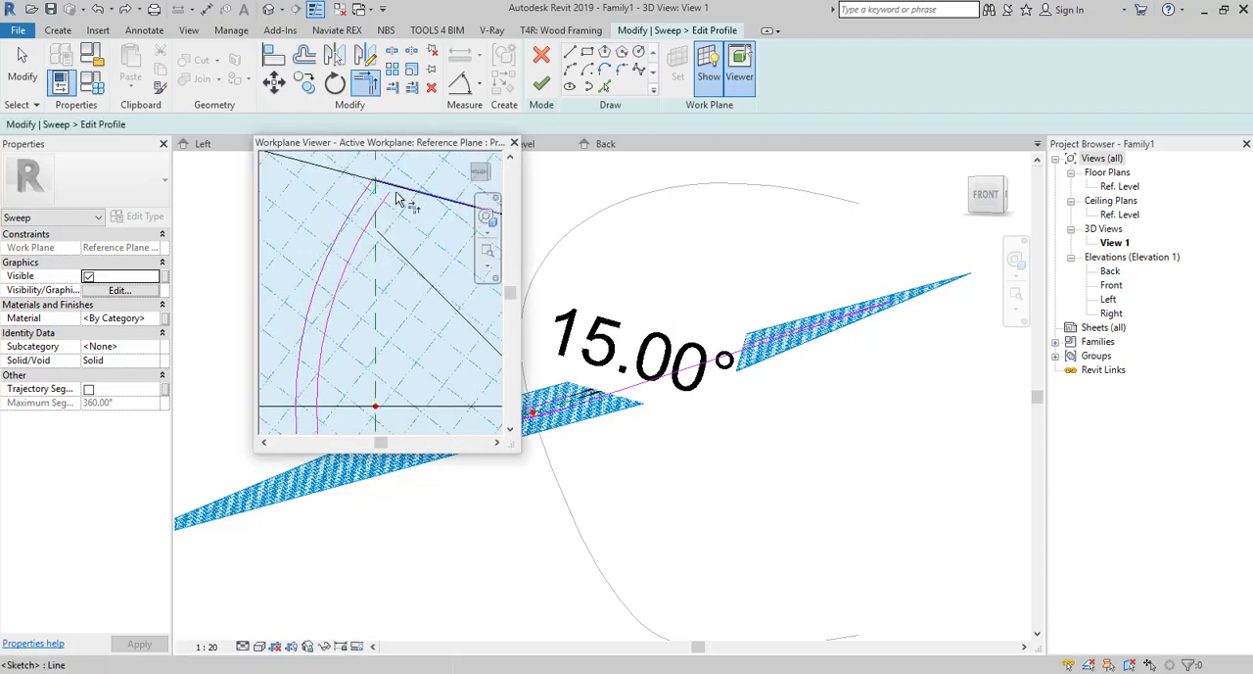
{"action": "left_click", "coordinate": [366, 194]}
{"action": "scroll", "coordinate": [365, 192], "scroll_direction": "down", "scroll_amount": 2}
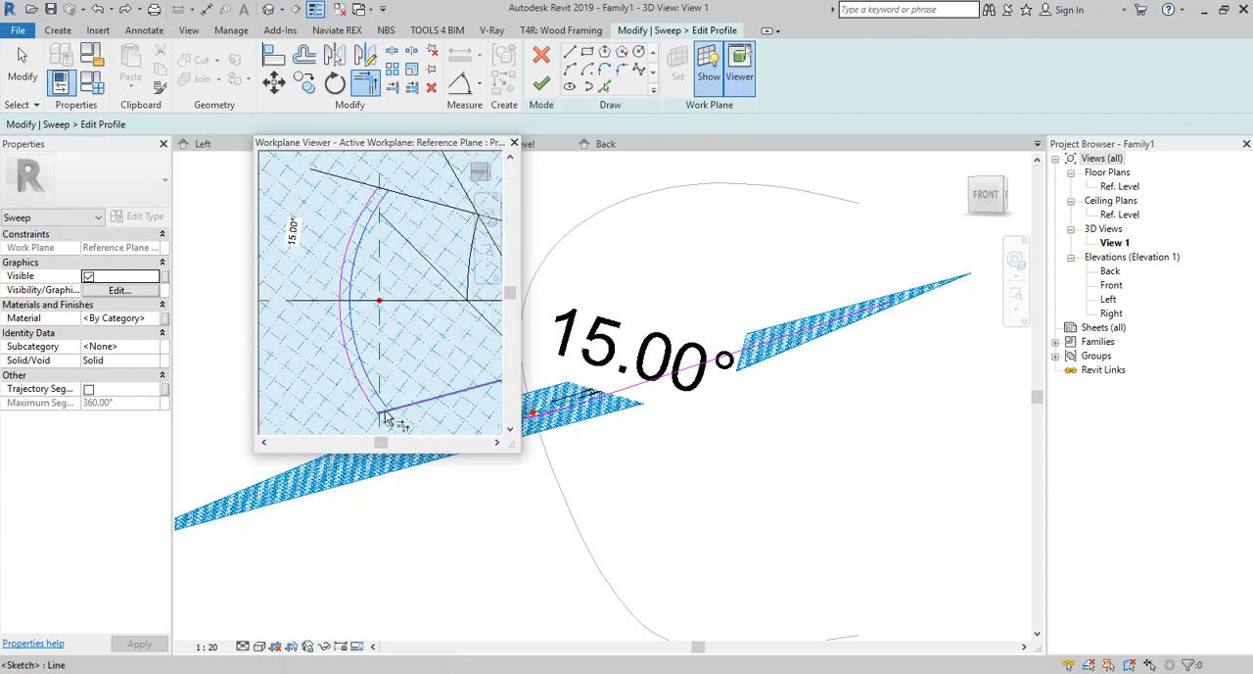
{"action": "scroll", "coordinate": [416, 343], "scroll_direction": "down", "scroll_amount": 5}
{"action": "key", "text": "Escape"}
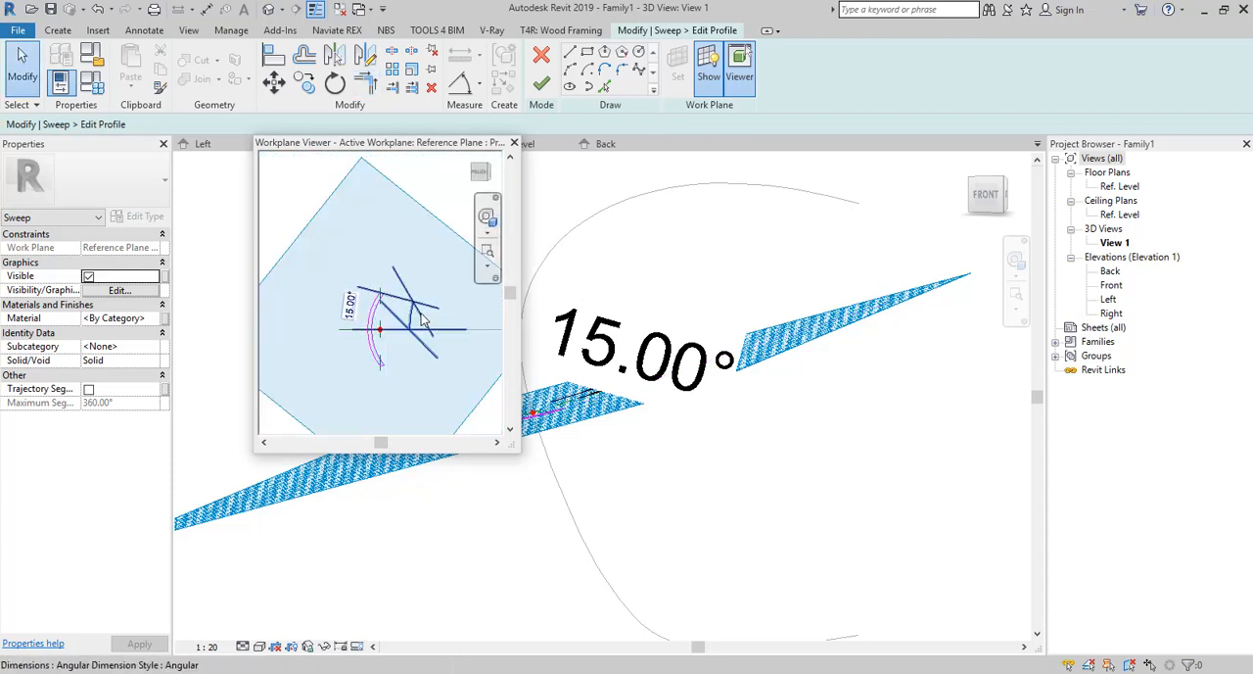
Delete the 15° angular dimension from the profile sketch.
{"action": "left_click", "coordinate": [423, 316]}
{"action": "key", "text": "Escape"}
{"action": "scroll", "coordinate": [419, 328], "scroll_direction": "up", "scroll_amount": 5}
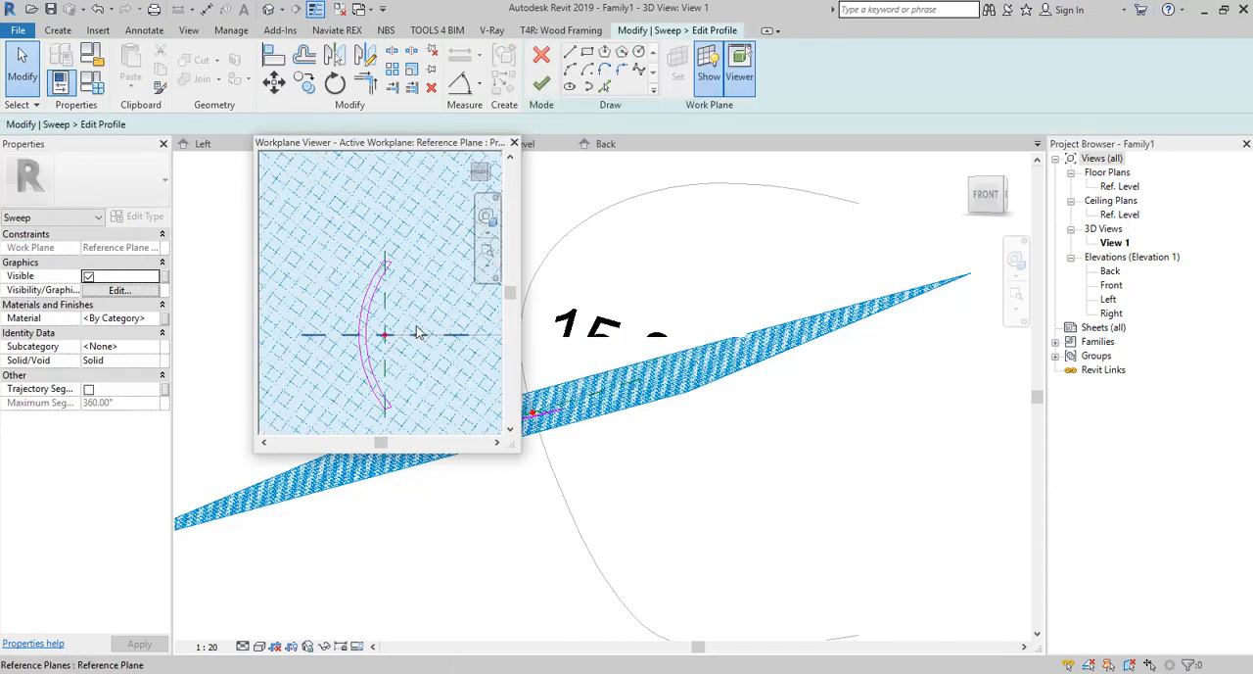
Finish the crescent profile sketch and complete the sweep along the curved path.
{"action": "left_click", "coordinate": [543, 96]}
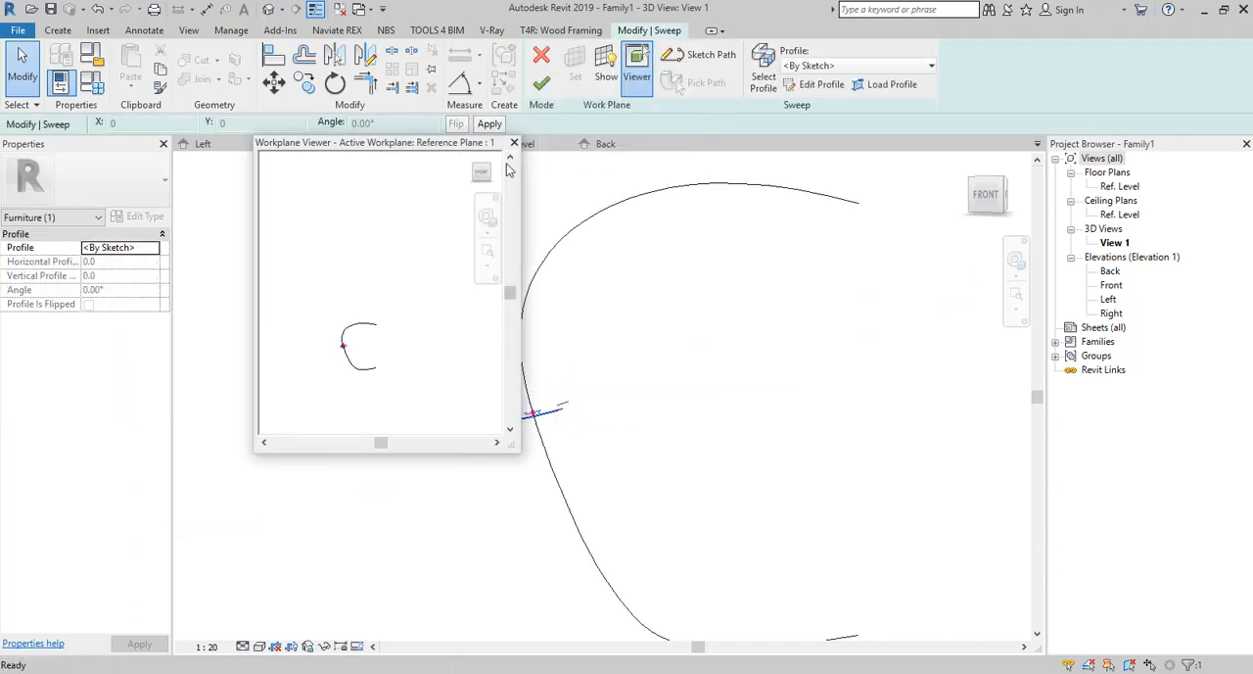
{"action": "left_click", "coordinate": [541, 83]}
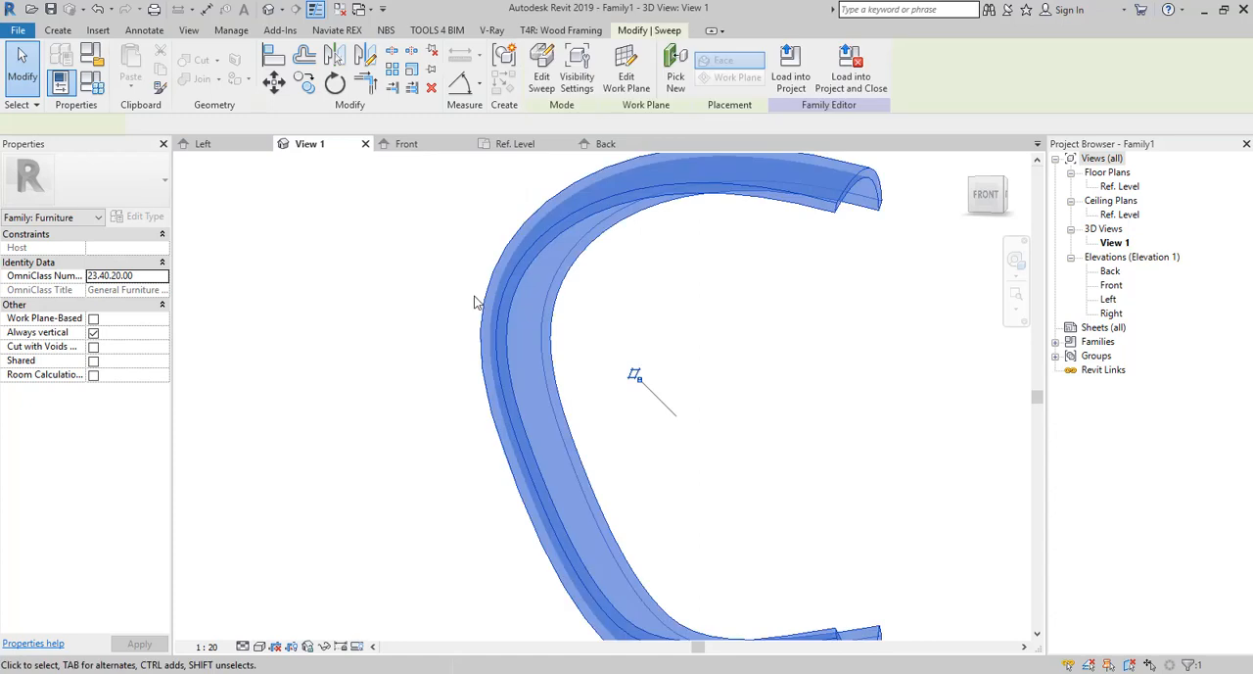
{"action": "left_click", "coordinate": [417, 385]}
{"action": "middle_click_drag", "start_coordinate": [415, 384], "coordinate": [473, 364]}
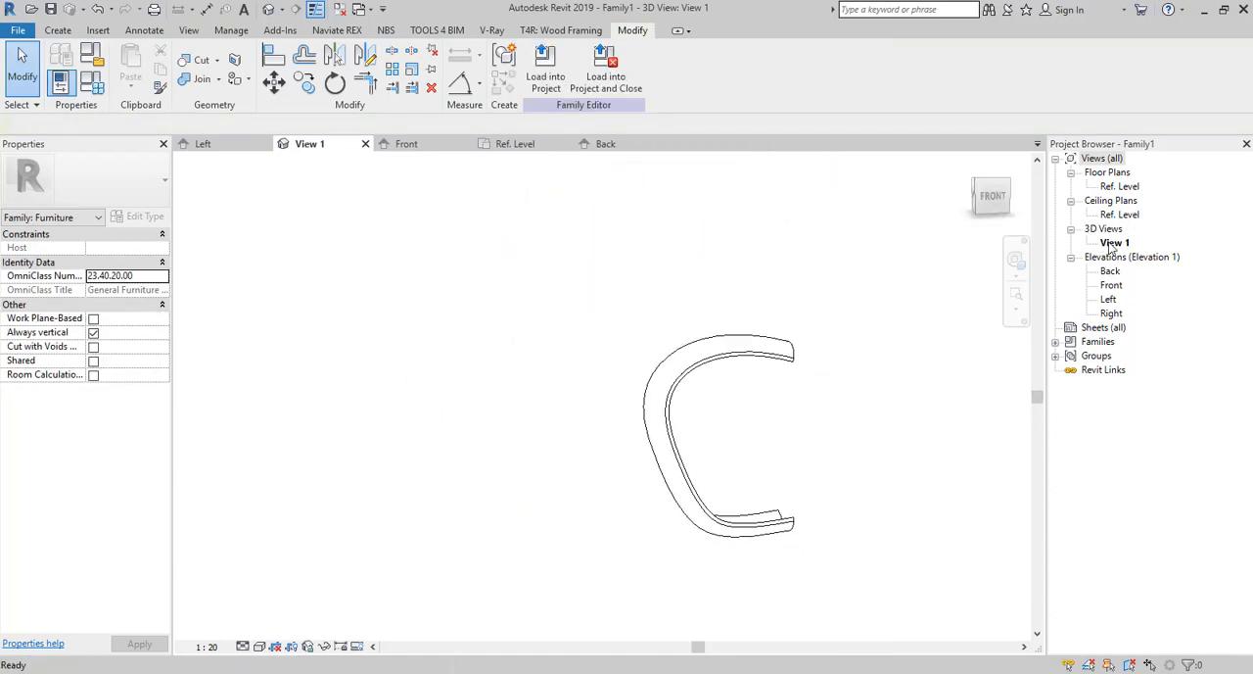
{"action": "scroll", "coordinate": [655, 433], "scroll_direction": "down", "scroll_amount": 5}
{"action": "middle_click_drag", "start_coordinate": [793, 460], "coordinate": [752, 458], "text": "shift"}
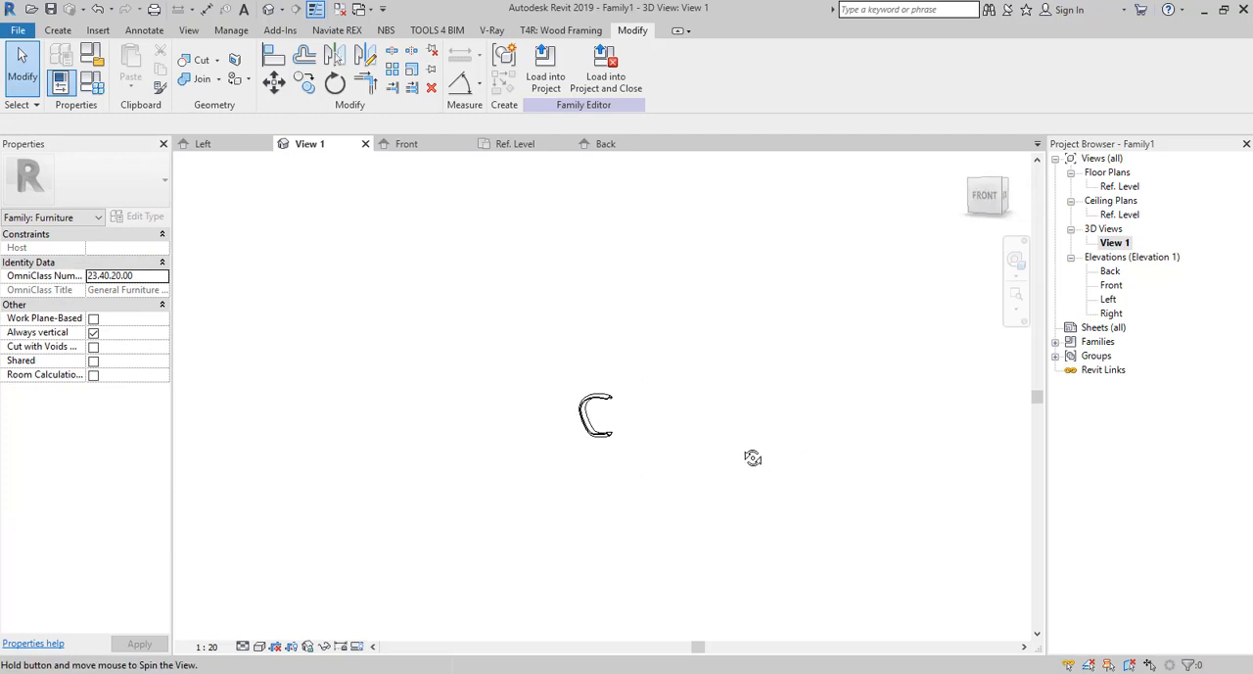
In the Ref. Level plan, start a void extrusion and sketch a 550 mm line from the reference plane intersection past the sweep's upper-left corner.
{"action": "double_click", "coordinate": [1119, 186]}
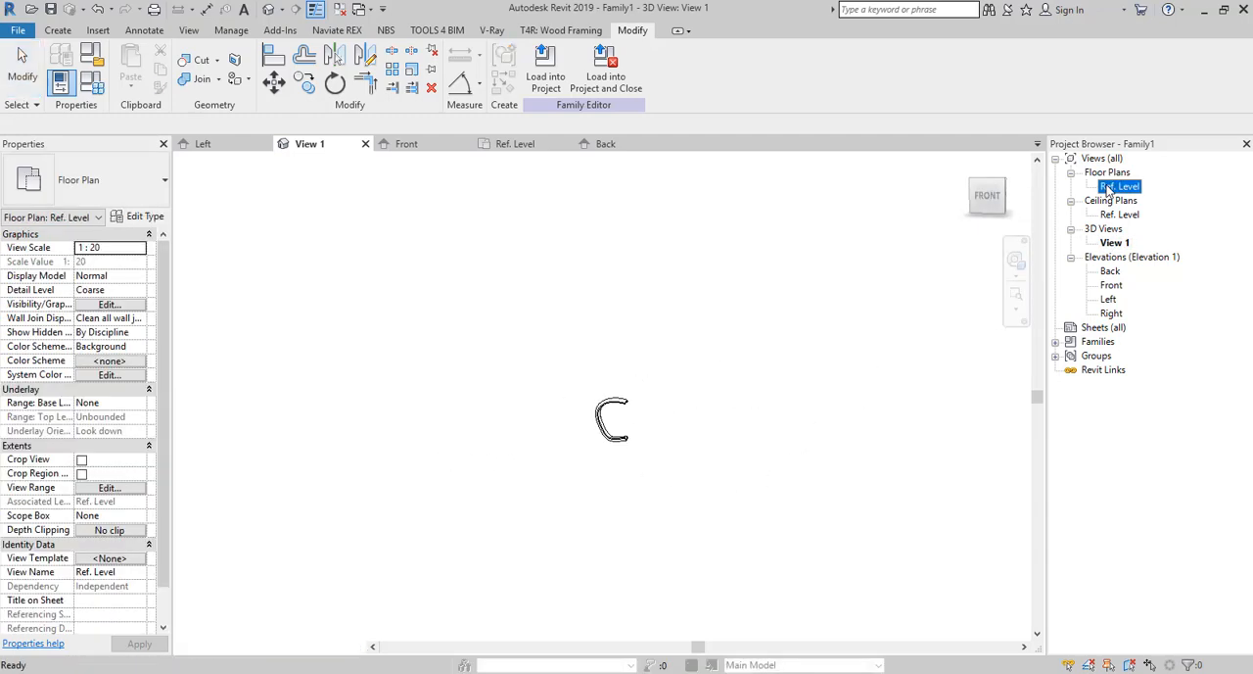
{"action": "left_click", "coordinate": [543, 486]}
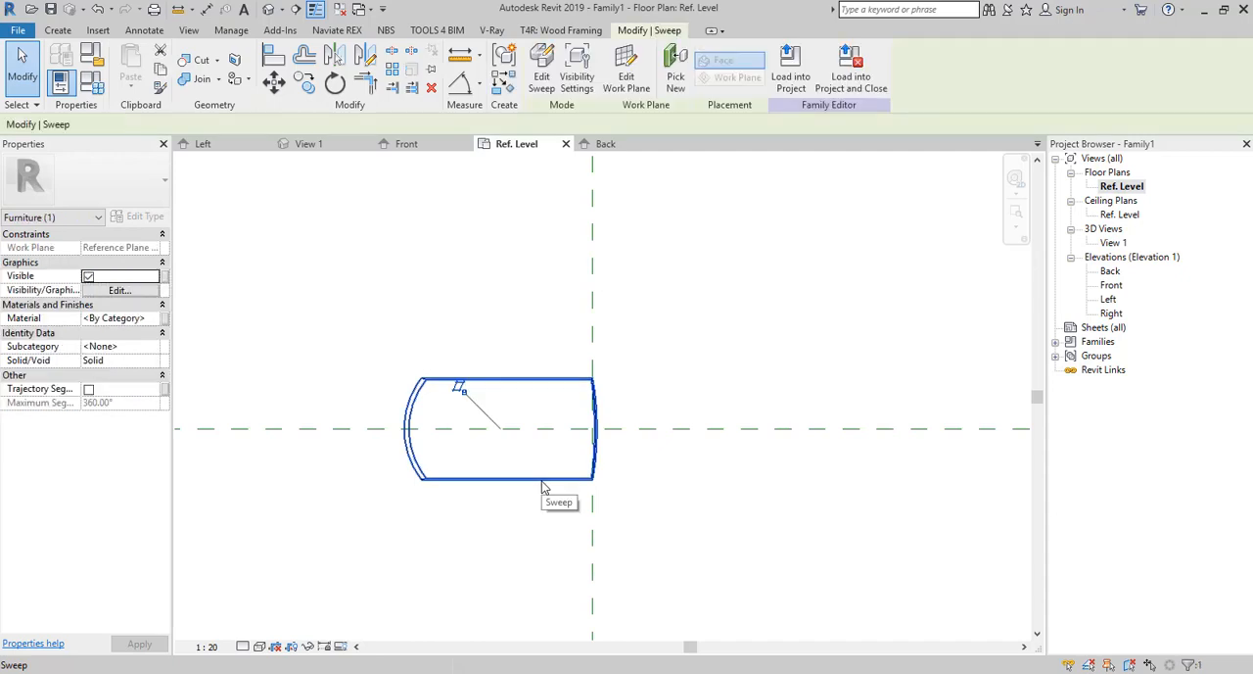
{"action": "left_click", "coordinate": [58, 30]}
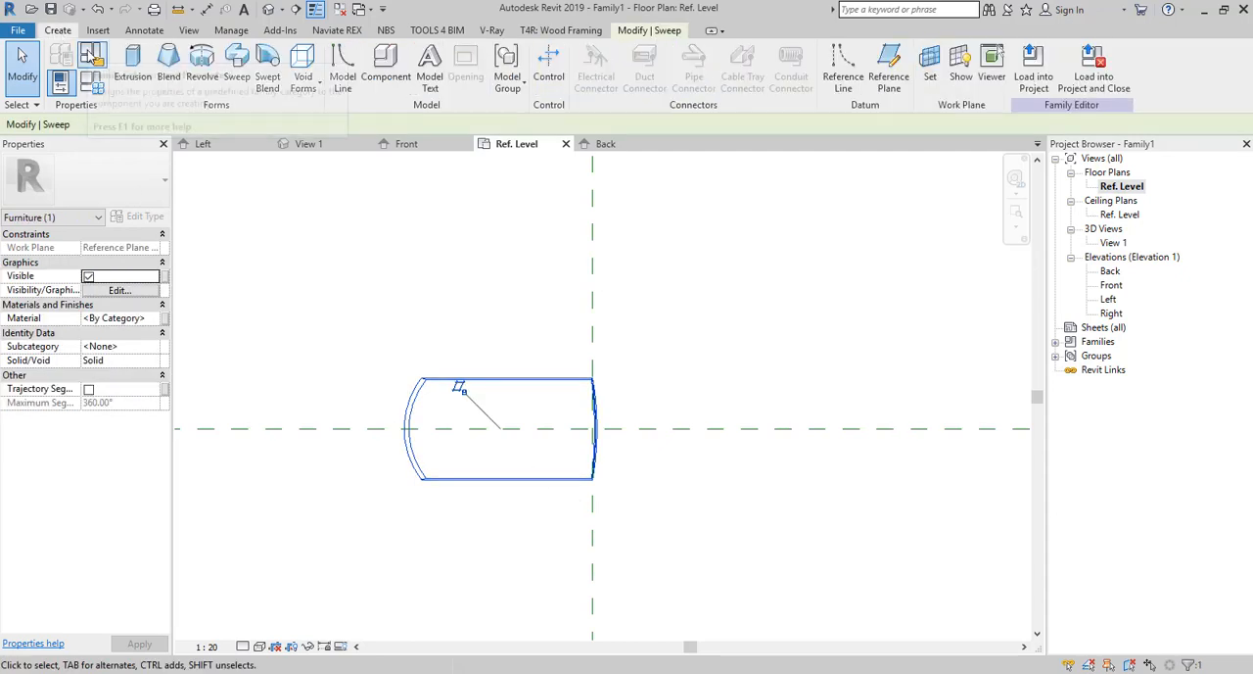
{"action": "left_click", "coordinate": [311, 93]}
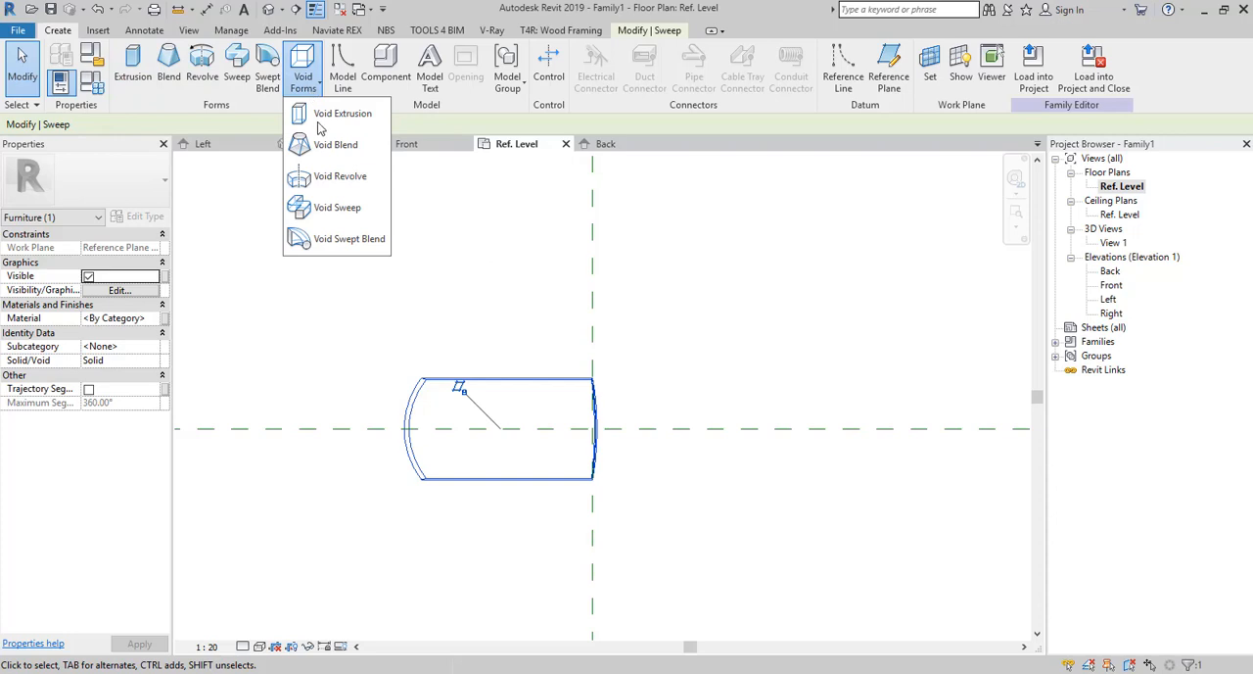
{"action": "left_click", "coordinate": [331, 113]}
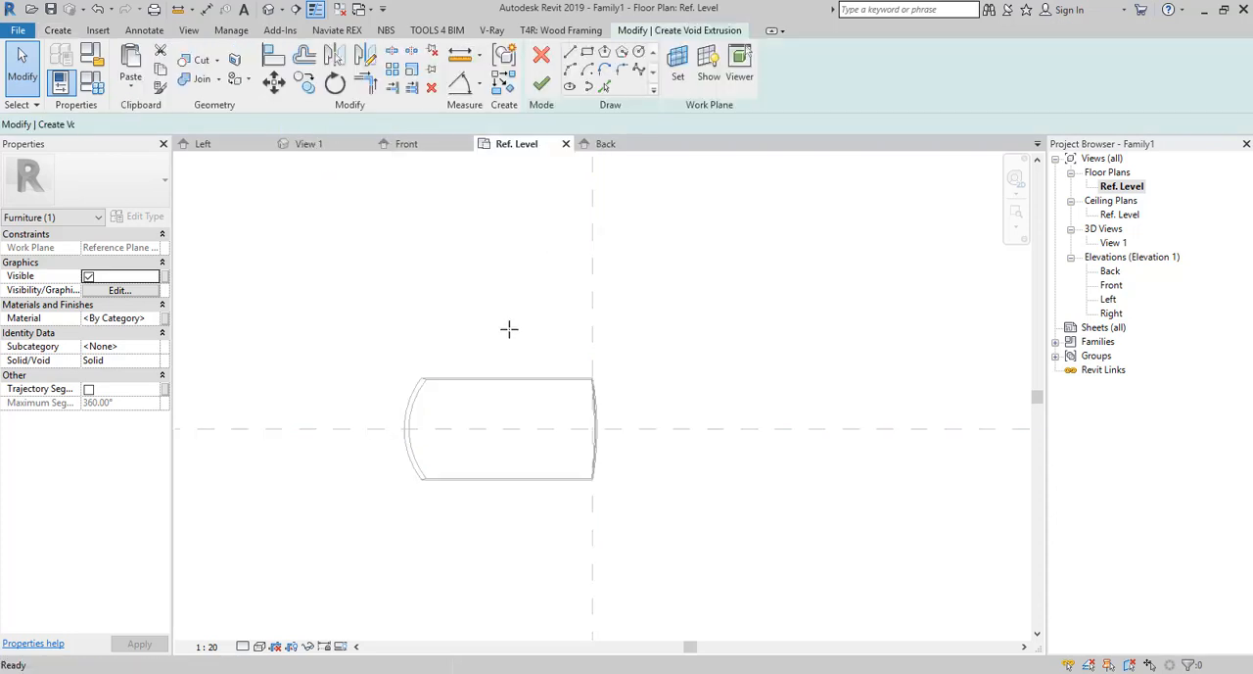
{"action": "scroll", "coordinate": [591, 436], "scroll_direction": "up", "scroll_amount": 2}
{"action": "left_click", "coordinate": [596, 420]}
{"action": "scroll", "coordinate": [494, 389], "scroll_direction": "down", "scroll_amount": 1}
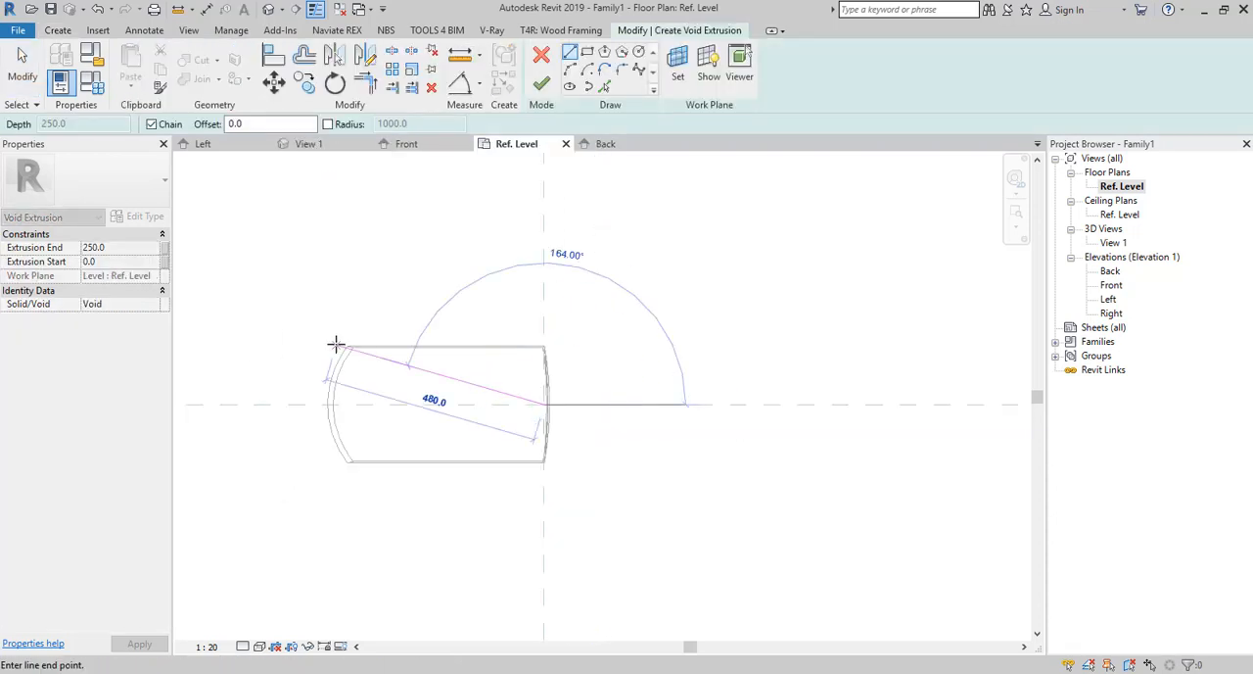
{"action": "scroll", "coordinate": [343, 352], "scroll_direction": "up", "scroll_amount": 2}
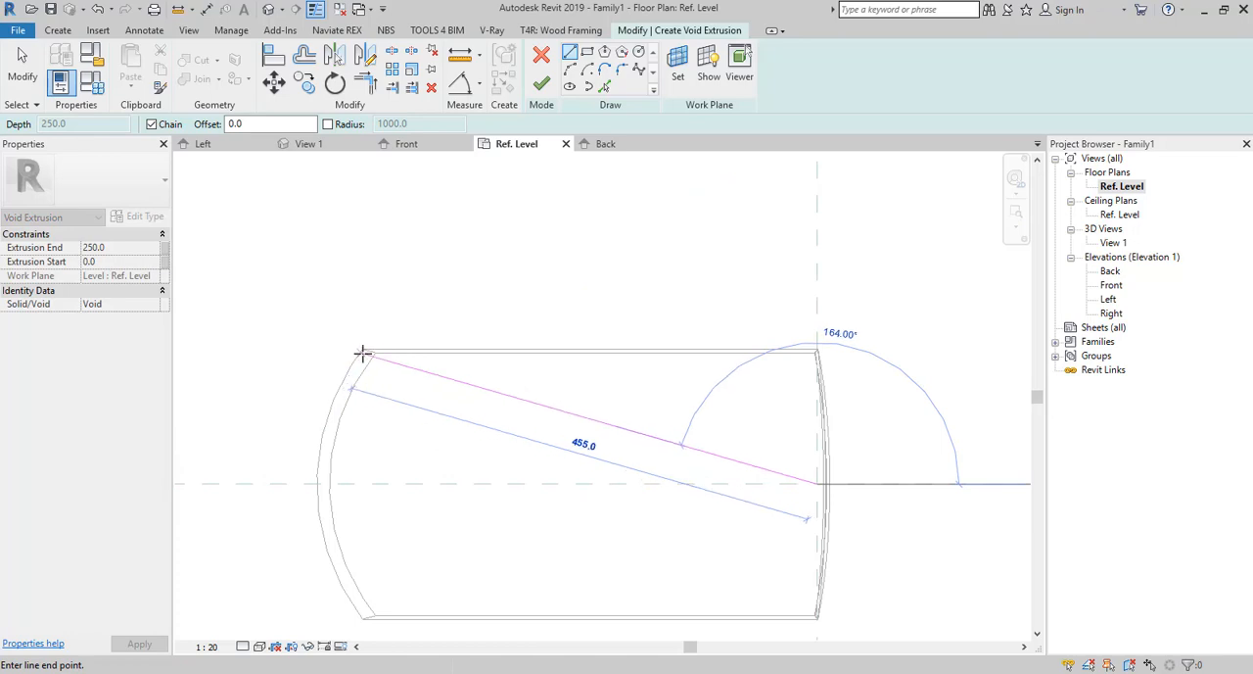
{"action": "left_click", "coordinate": [277, 285]}
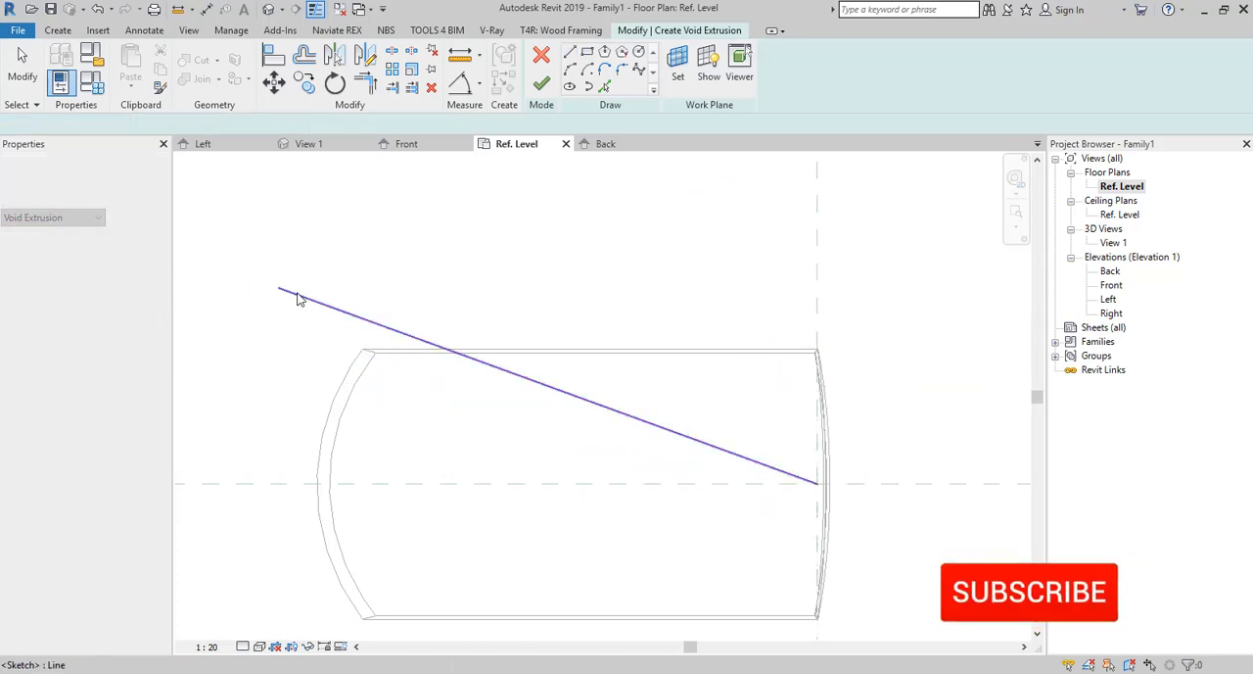
{"action": "key", "text": "Escape"}
{"action": "key", "text": "Escape"}
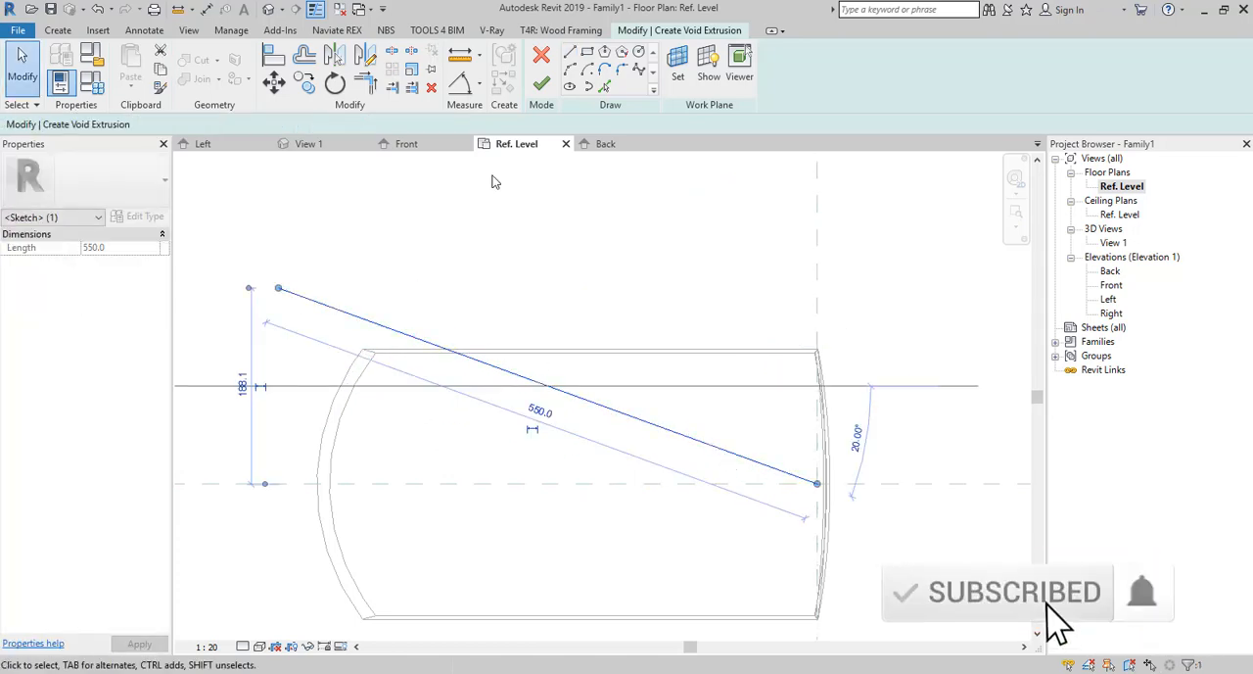
Add an angular dimension between the horizontal reference plane and the sloped sketch line.
{"action": "left_click", "coordinate": [459, 84]}
{"action": "left_click", "coordinate": [548, 483]}
{"action": "left_click", "coordinate": [594, 419]}
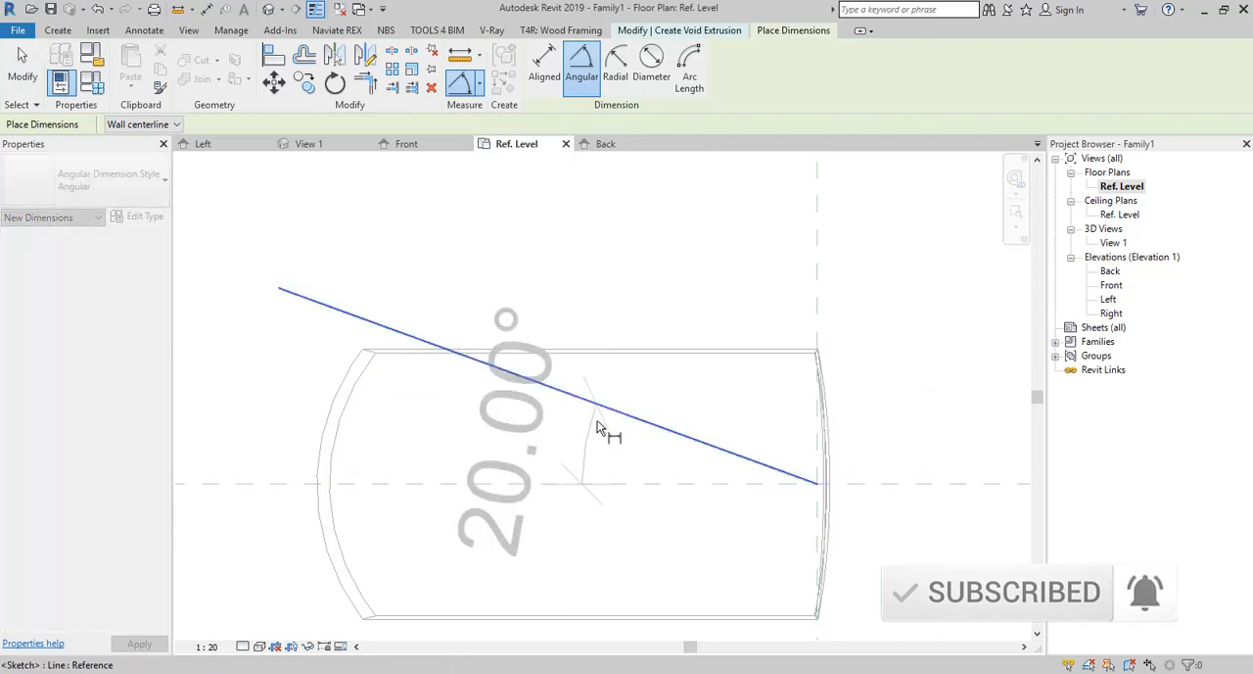
{"action": "left_click", "coordinate": [560, 444]}
{"action": "key", "text": "Escape"}
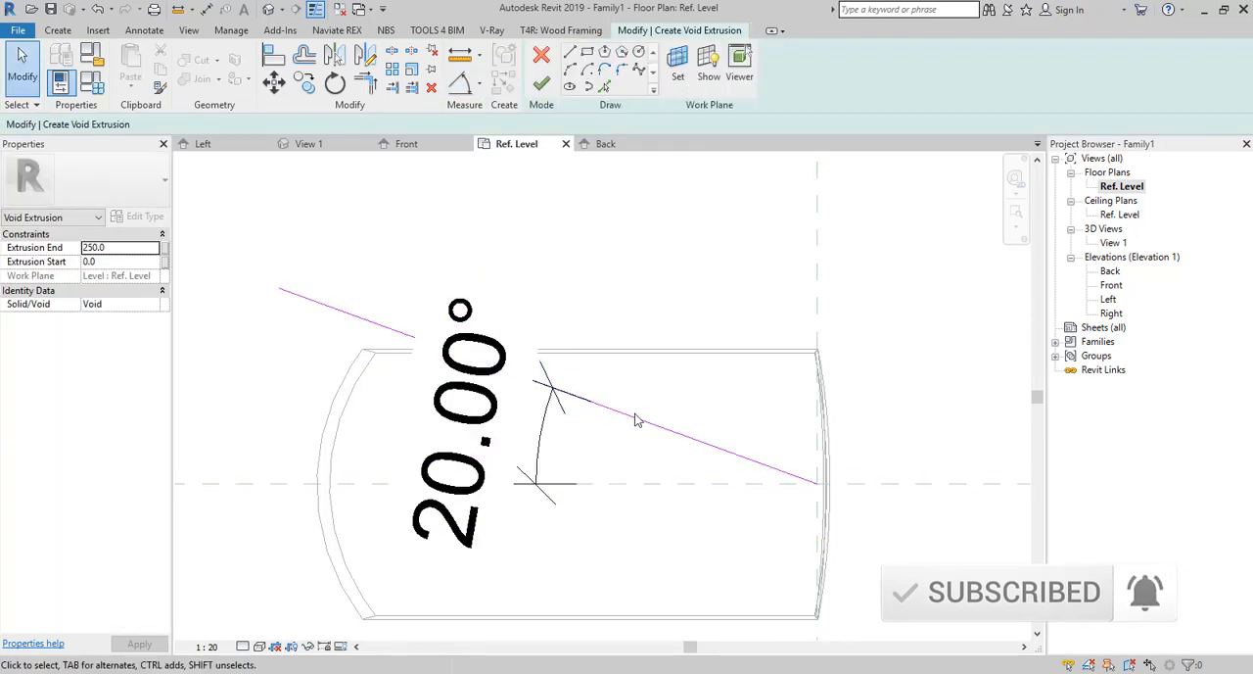
Set the angle between the sloped sketch line and the horizontal reference plane to 15°.
{"action": "left_click", "coordinate": [636, 420]}
{"action": "left_click", "coordinate": [498, 419]}
{"action": "type", "text": "15"}
{"action": "key", "text": "Return"}
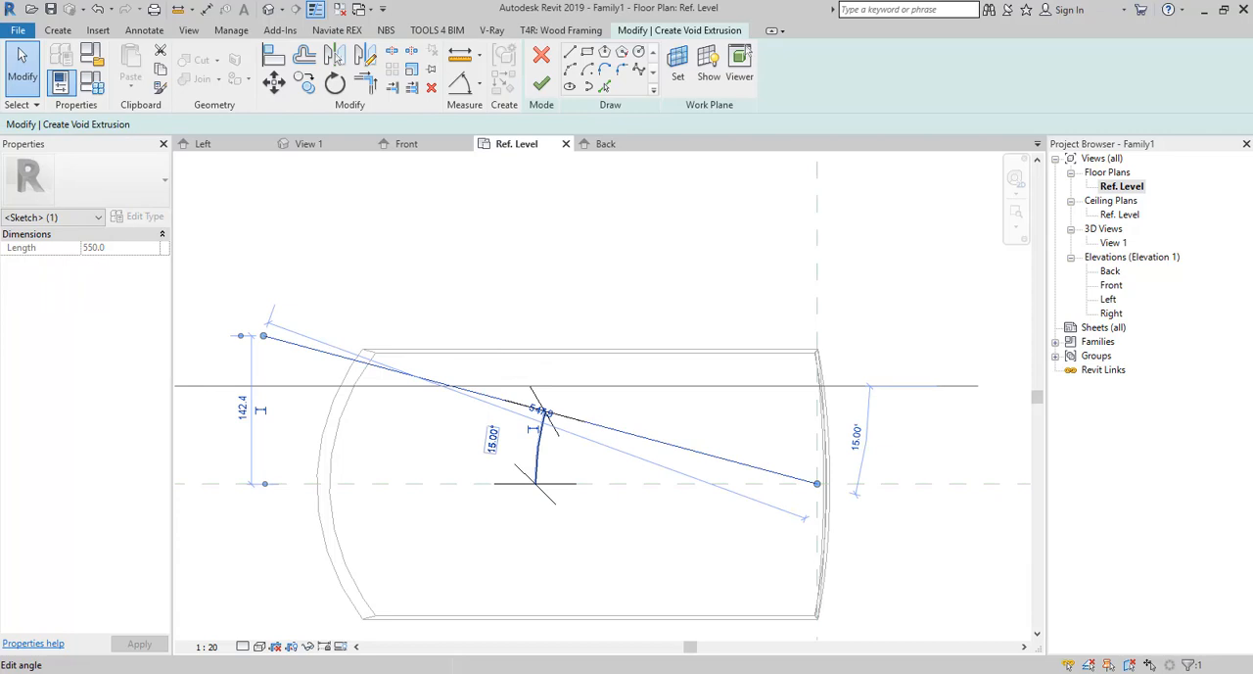
{"action": "left_click", "coordinate": [557, 306]}
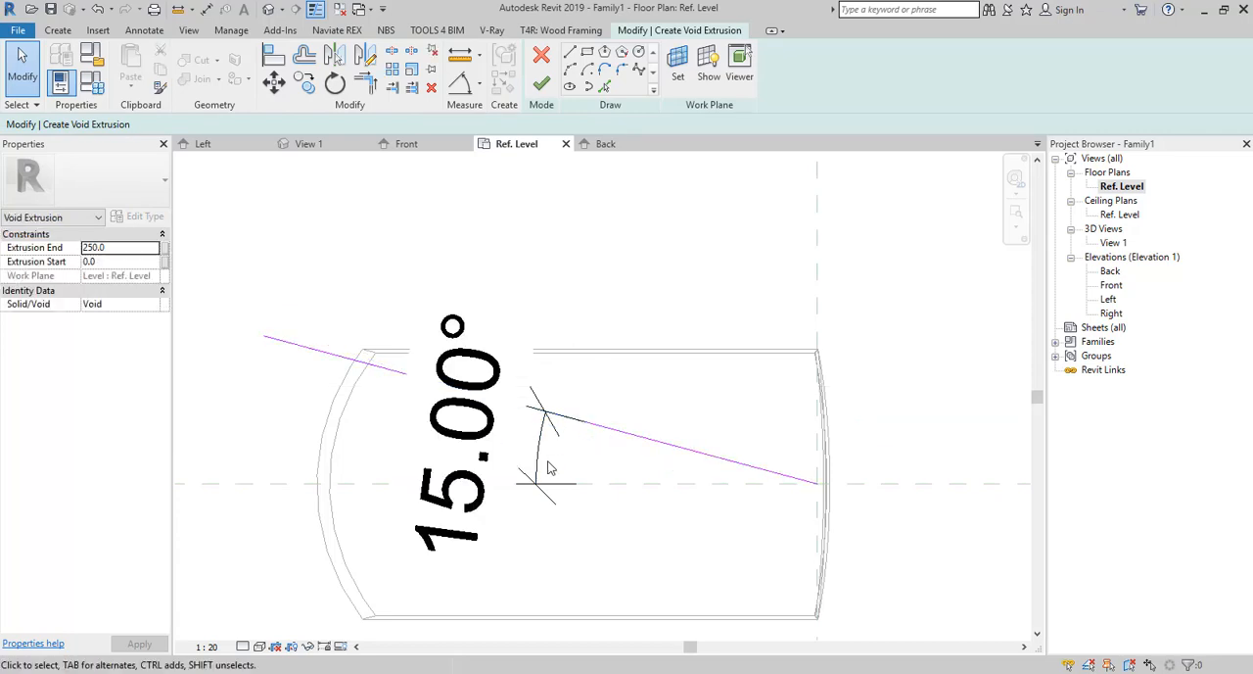
Mirror a copy of the 15° sketch line about the horizontal reference plane.
{"action": "left_click", "coordinate": [637, 437]}
{"action": "scroll", "coordinate": [599, 399], "scroll_direction": "down", "scroll_amount": 2}
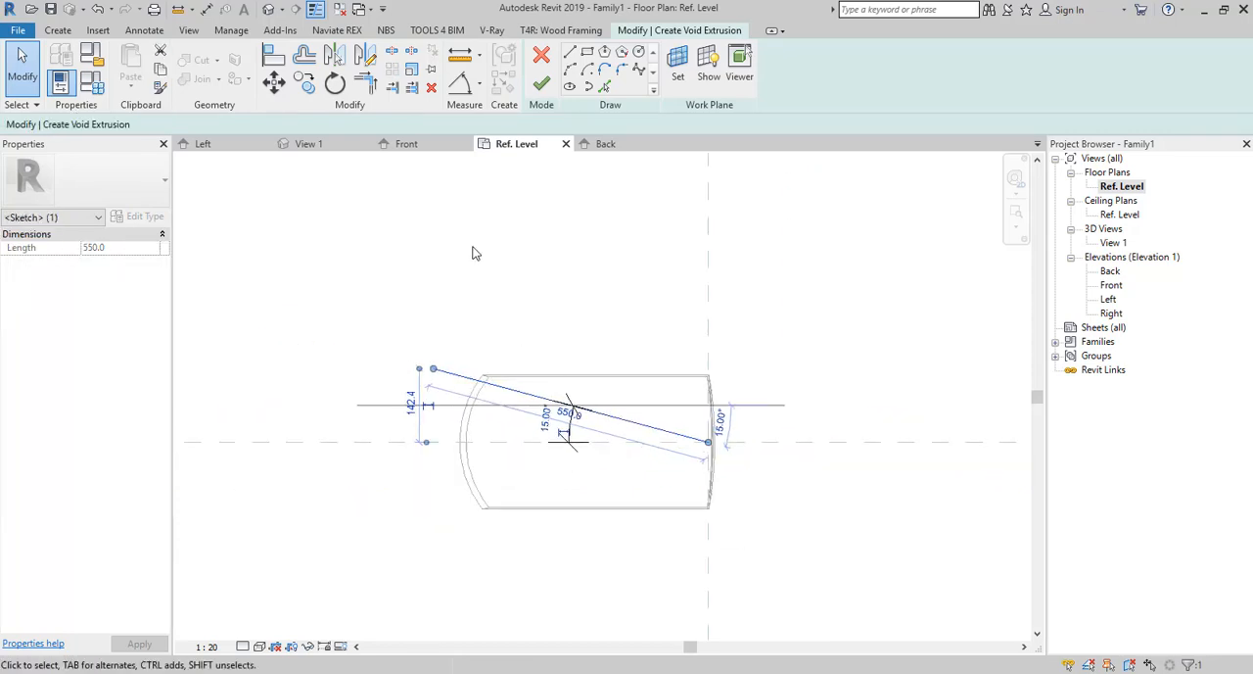
{"action": "left_click", "coordinate": [343, 59]}
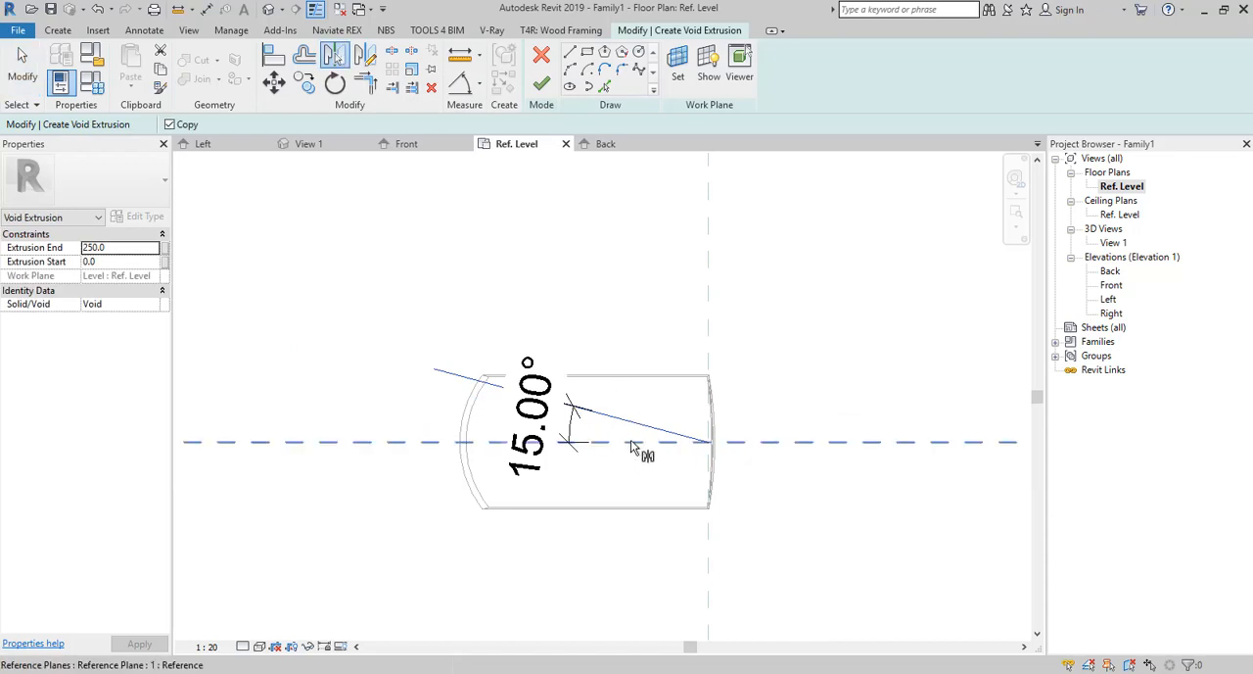
{"action": "left_click", "coordinate": [637, 442]}
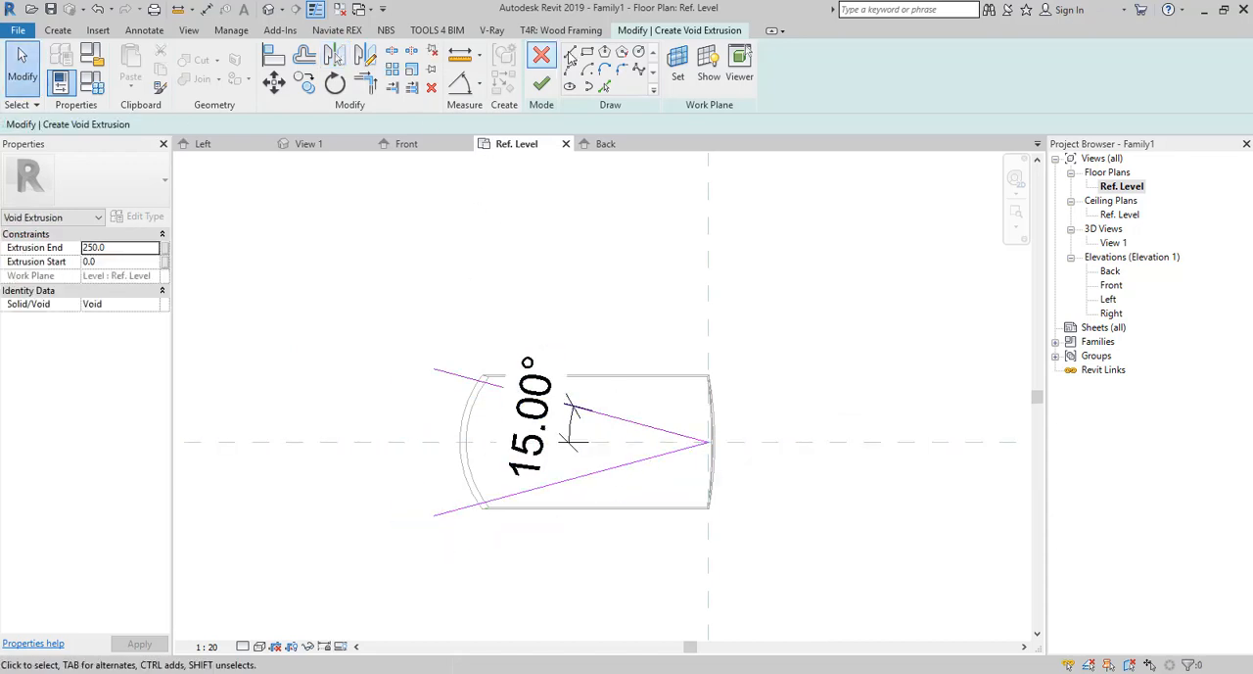
Draw a chain of lines around the outside of the sweep, joining the outer ends of the two radial lines into a closed void boundary.
{"action": "left_click", "coordinate": [570, 54]}
{"action": "left_click", "coordinate": [433, 368]}
{"action": "left_click", "coordinate": [433, 244]}
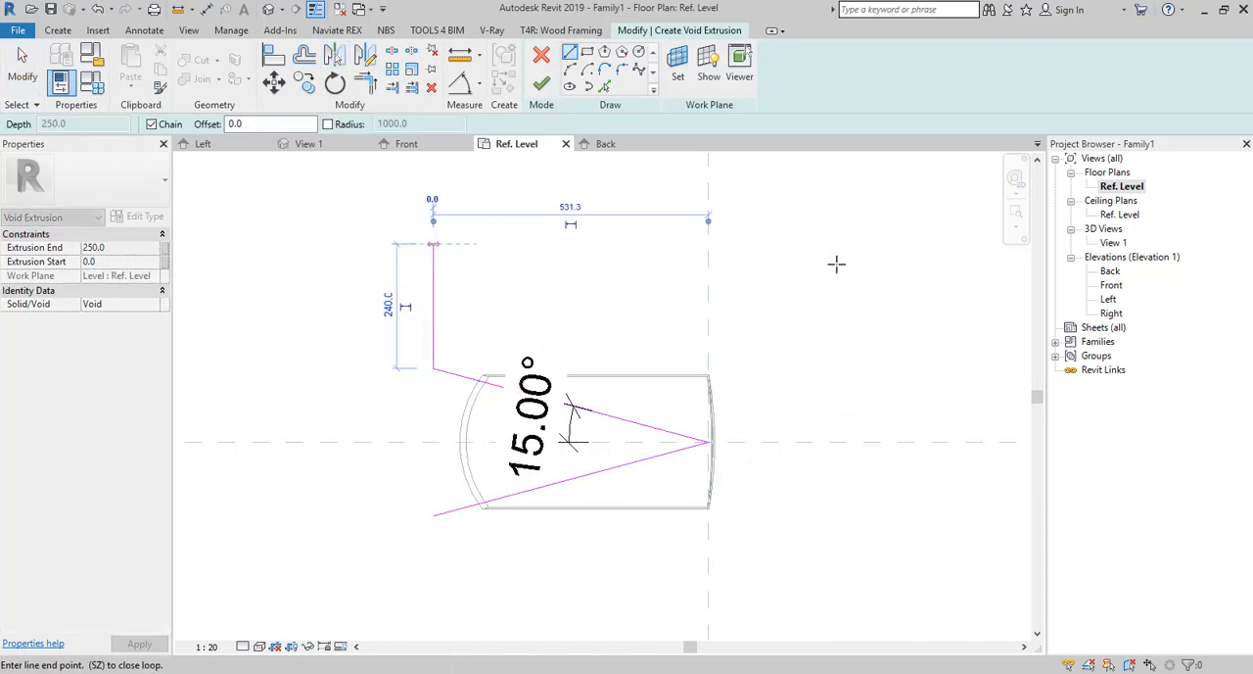
{"action": "left_click", "coordinate": [835, 264]}
{"action": "left_click", "coordinate": [808, 595]}
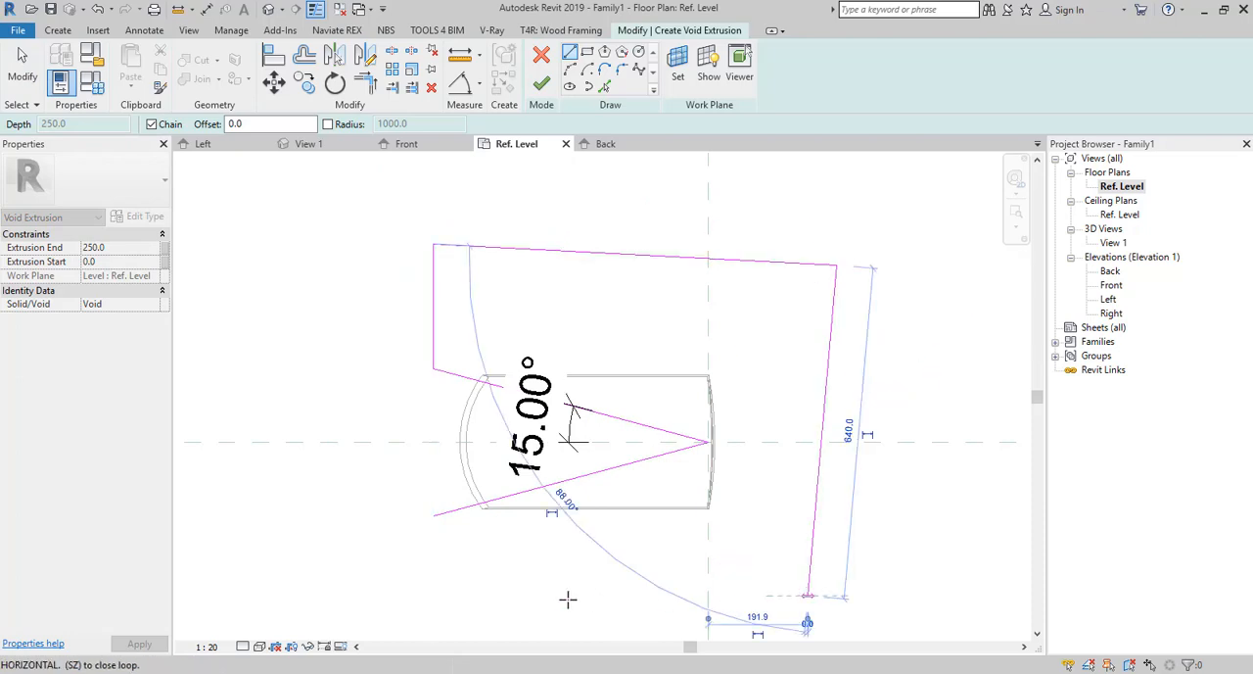
{"action": "left_click", "coordinate": [449, 593]}
{"action": "left_click", "coordinate": [432, 514]}
{"action": "key", "text": "Escape"}
{"action": "key", "text": "Escape"}
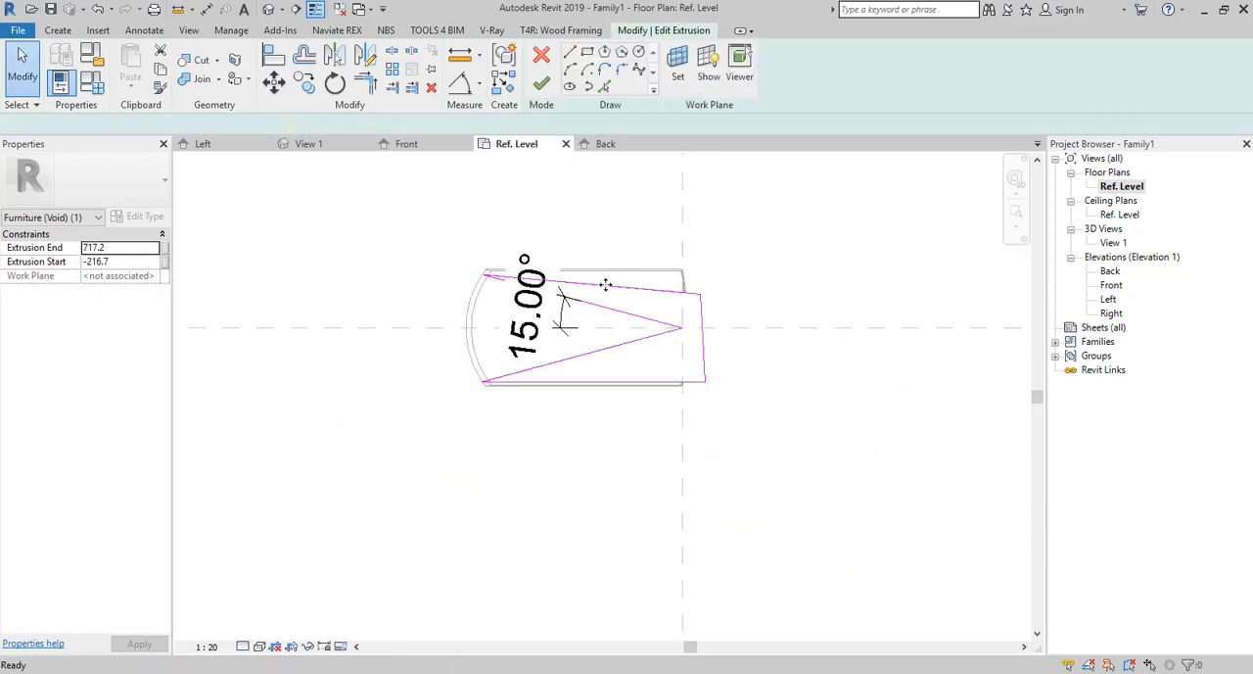
{"action": "key", "text": "Escape"}
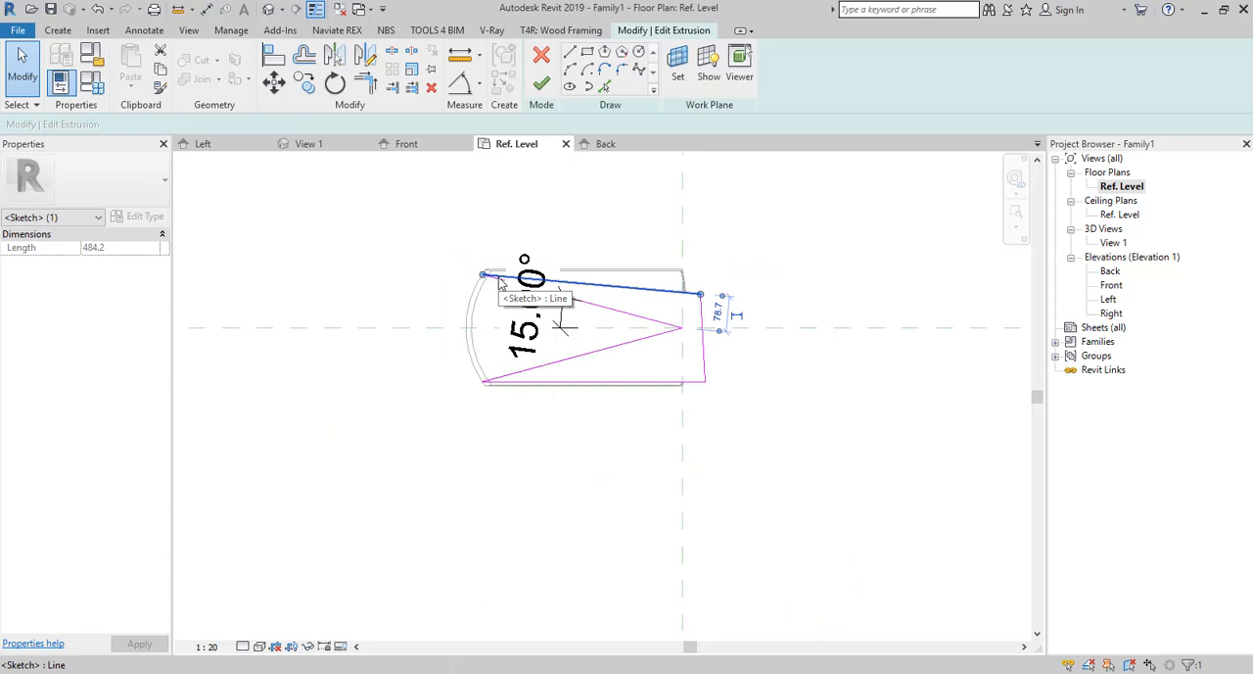
Delete the sloping upper line and the horizontal lower line from the void extrusion sketch.
{"action": "left_click", "coordinate": [531, 279]}
{"action": "key", "text": "Delete"}
{"action": "key", "text": "Delete"}
Draw lines from the lower radial line's outer end, about 35 mm downward, along below the sweep, and up to the right-hand line.
{"action": "left_click", "coordinate": [570, 52]}
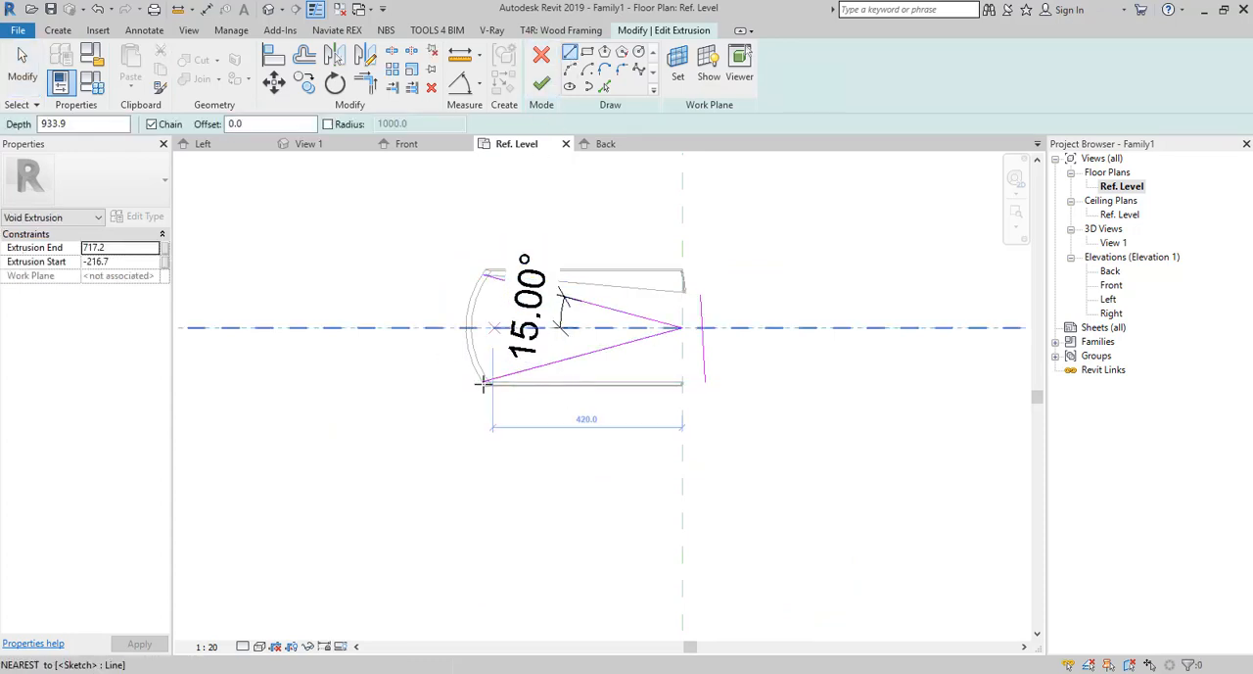
{"action": "left_click", "coordinate": [479, 382]}
{"action": "scroll", "coordinate": [480, 384], "scroll_direction": "up", "scroll_amount": 3}
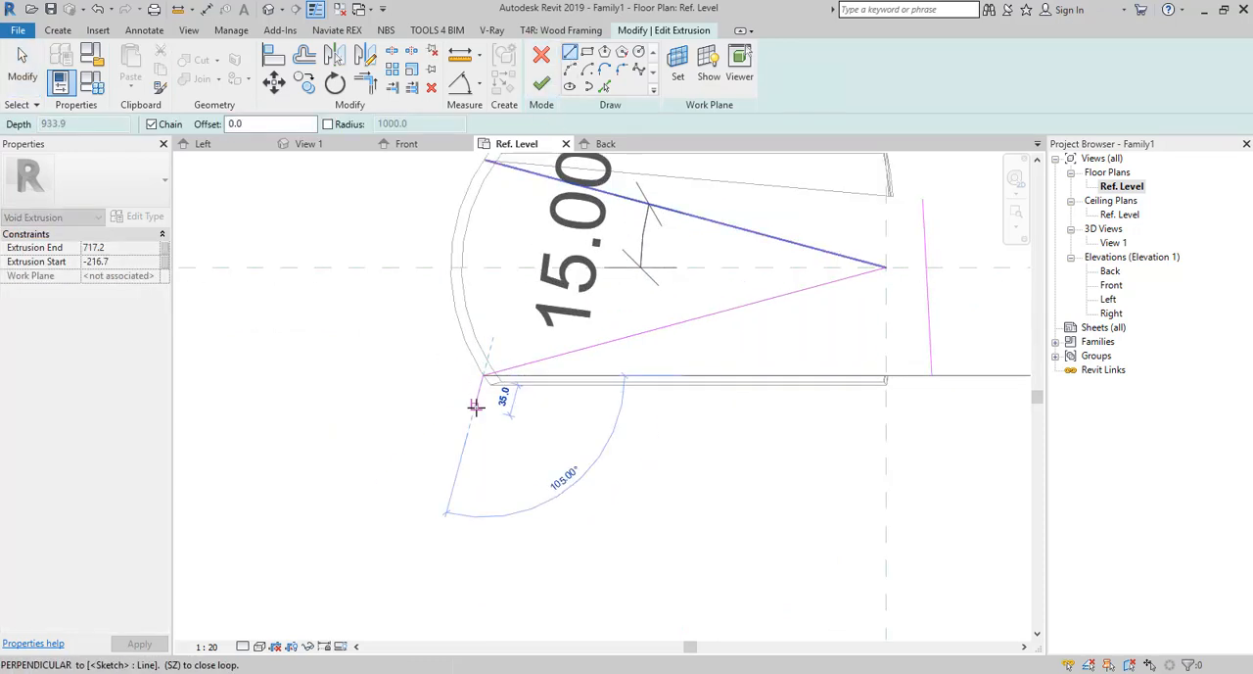
{"action": "left_click", "coordinate": [477, 403]}
{"action": "left_click", "coordinate": [951, 431]}
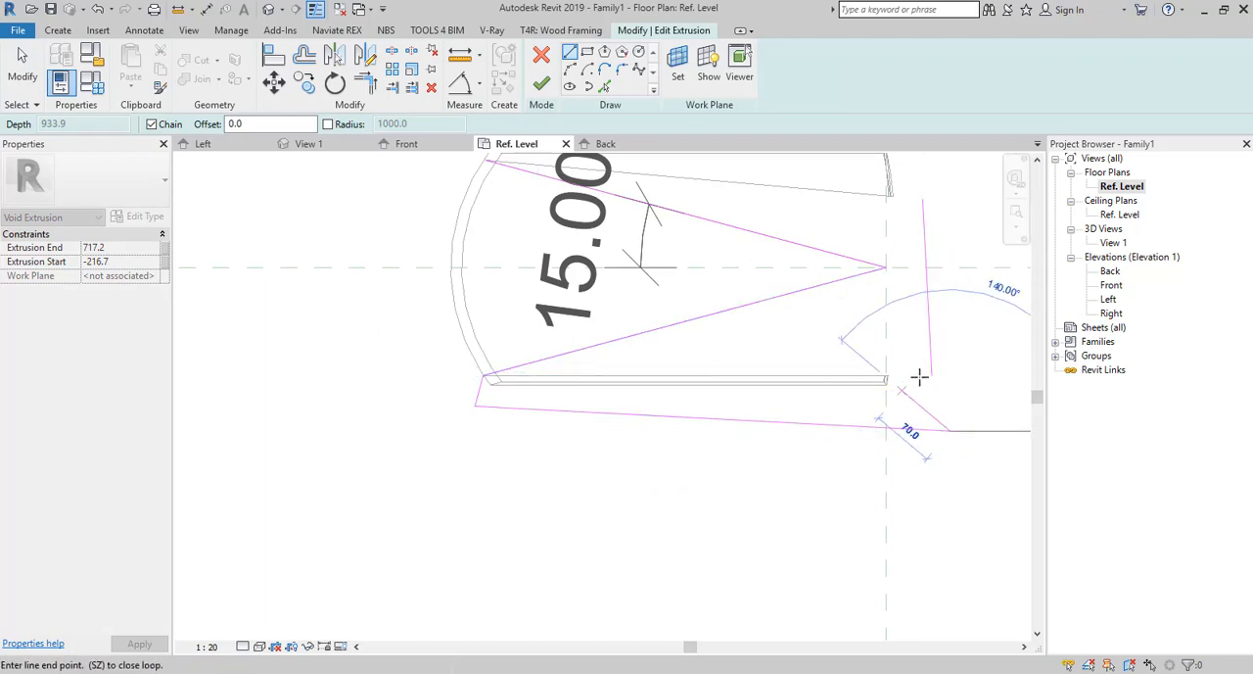
{"action": "left_click", "coordinate": [935, 373]}
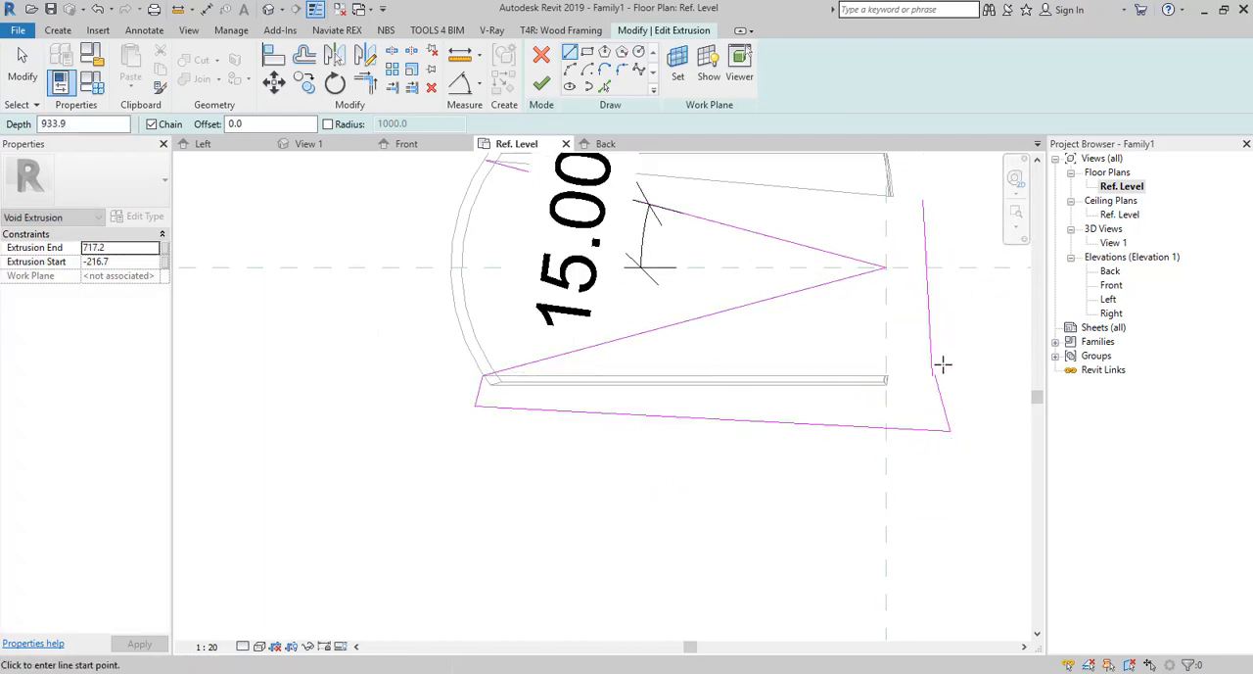
Delete the short connecting line and the right-hand line from the void extrusion sketch.
{"action": "key", "text": "Escape"}
{"action": "key", "text": "Escape"}
{"action": "left_click", "coordinate": [941, 401]}
{"action": "key", "text": "Delete"}
{"action": "left_click", "coordinate": [927, 294]}
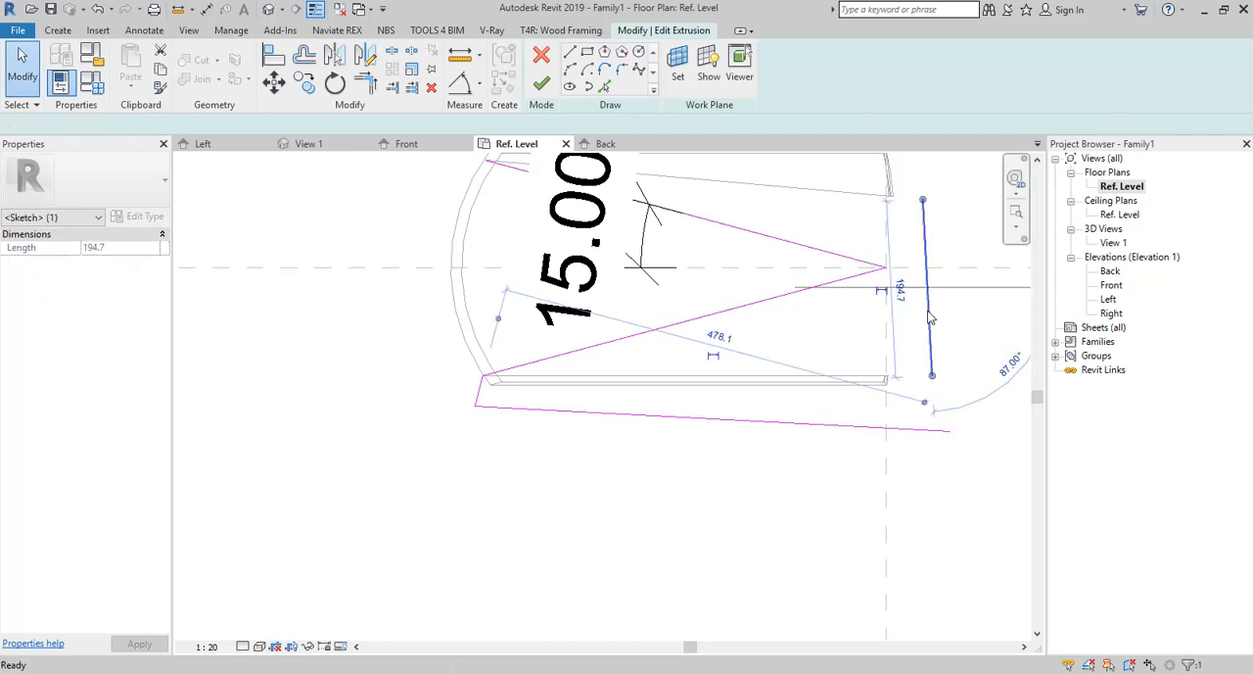
{"action": "key", "text": "Delete"}
{"action": "scroll", "coordinate": [828, 412], "scroll_direction": "down", "scroll_amount": 2}
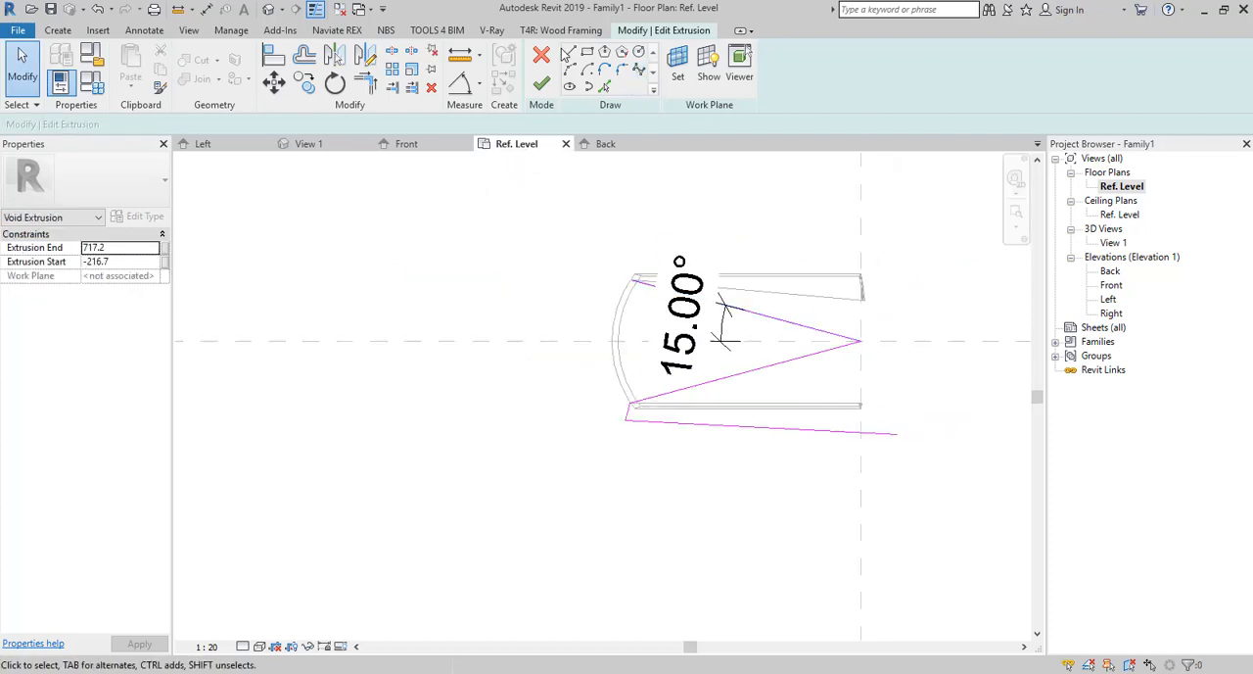
Draw lines from the upper radial line's outer end above and around the sweep, closing the boundary with a vertical side about 399 mm long.
{"action": "key", "text": "l"}
{"action": "key", "text": "i"}
{"action": "left_click", "coordinate": [634, 279]}
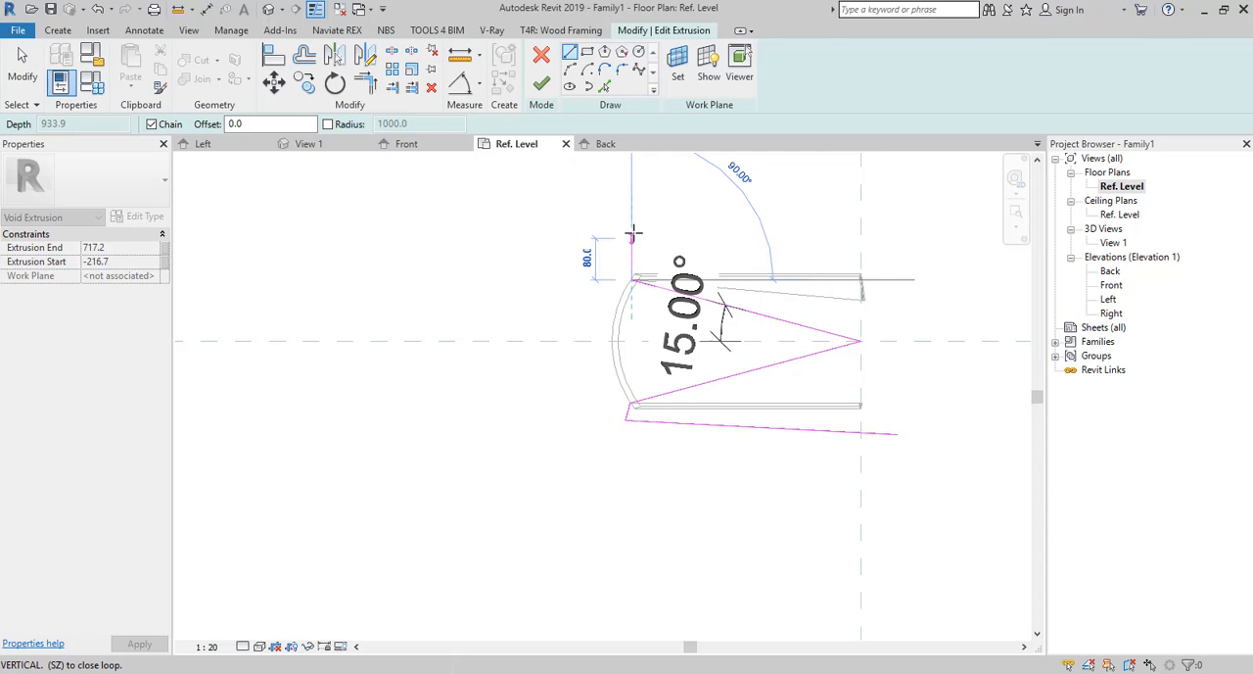
{"action": "left_click", "coordinate": [631, 227]}
{"action": "left_click", "coordinate": [901, 227]}
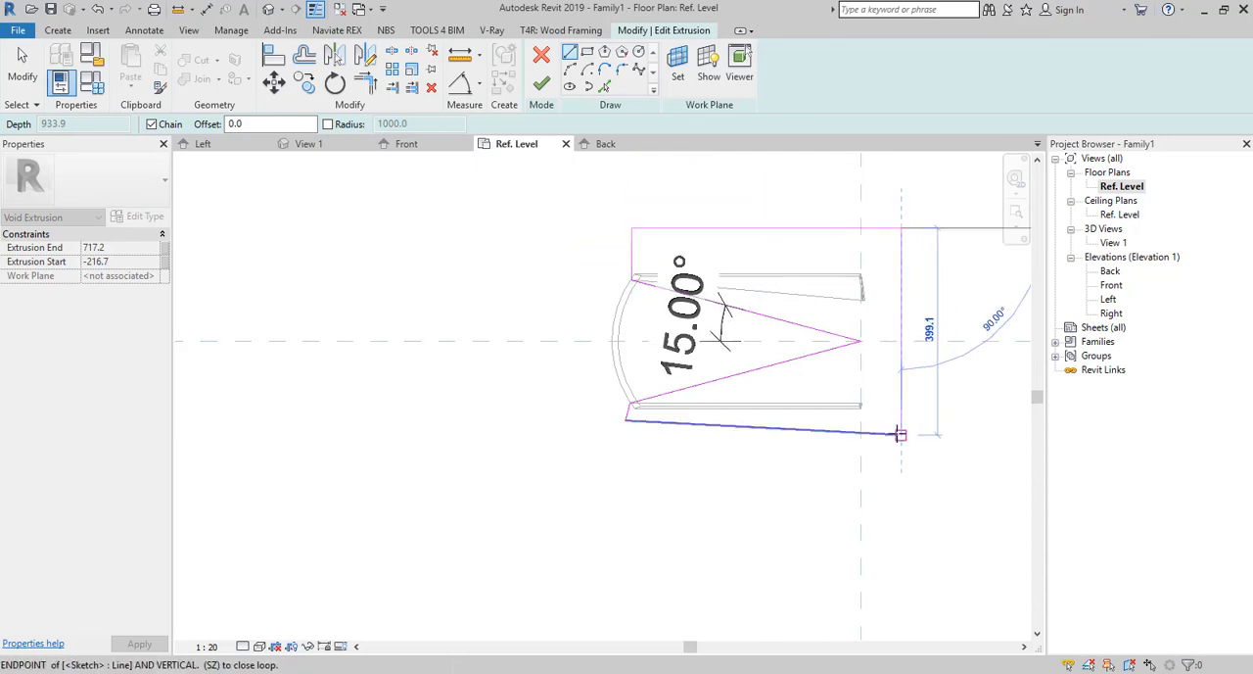
{"action": "left_click", "coordinate": [901, 433]}
Finish the void extrusion sketch to cut the sweep, and view the result in the 3D view.
{"action": "left_click", "coordinate": [541, 83]}
{"action": "left_click", "coordinate": [482, 327]}
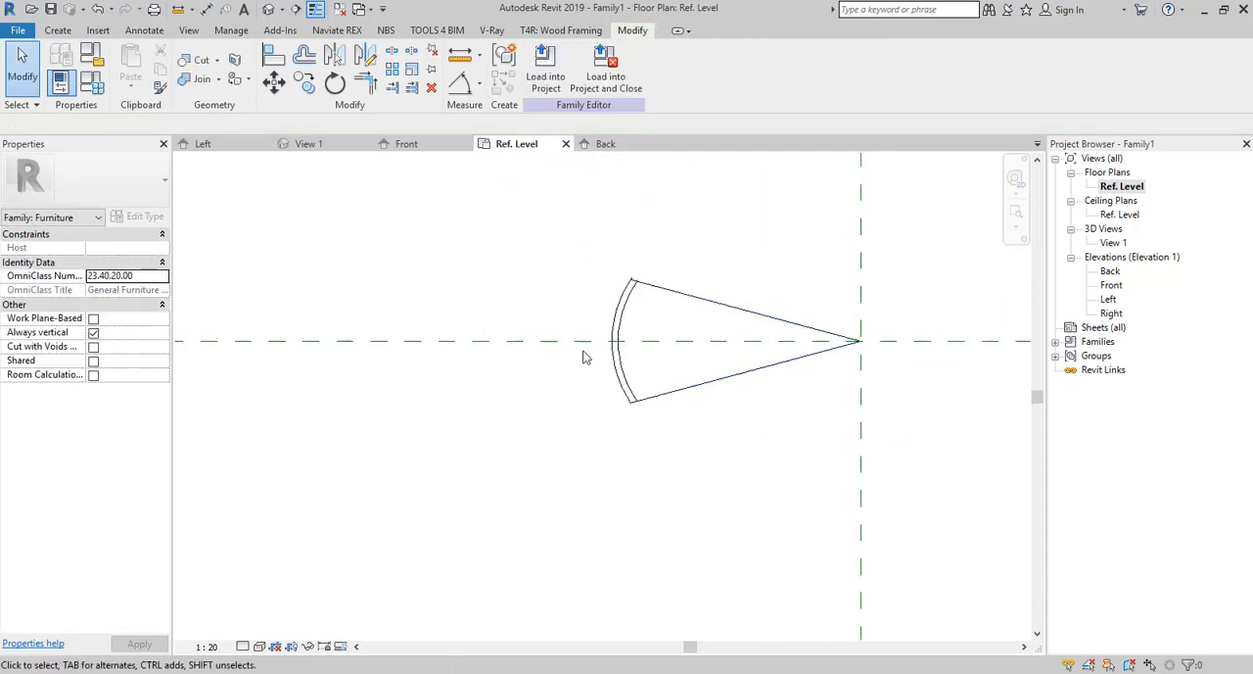
{"action": "left_click", "coordinate": [1113, 243]}
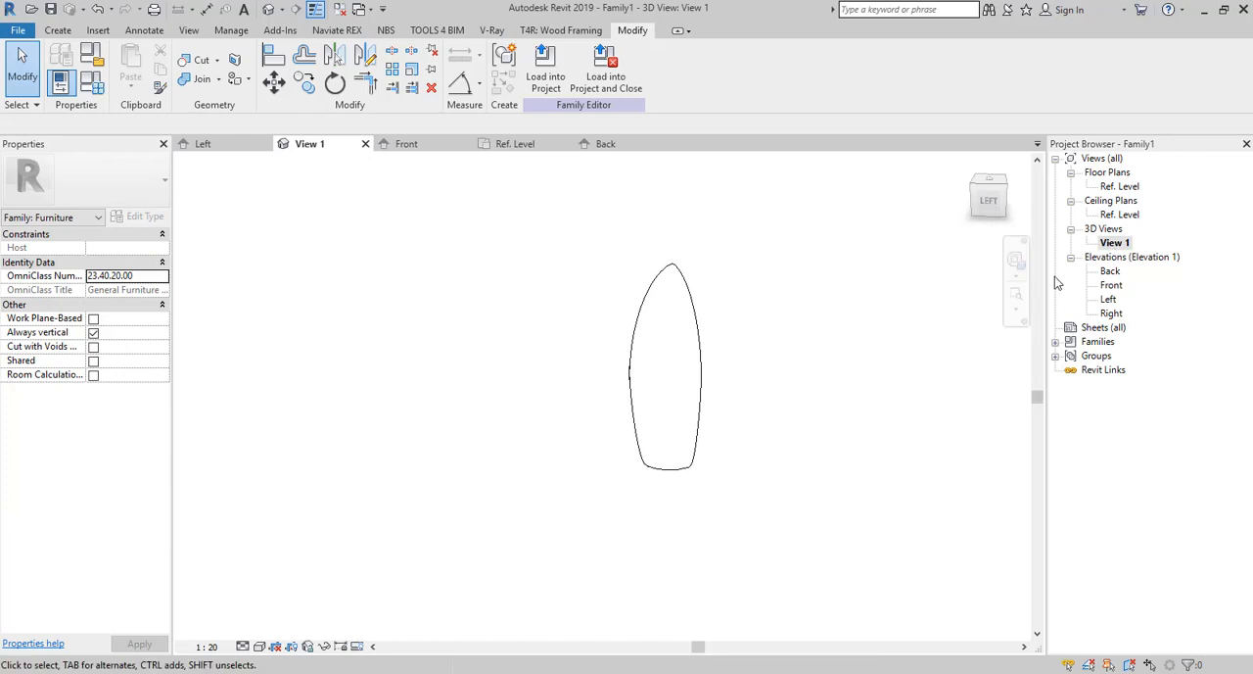
In the Ref. Level plan, radially array the cut sweep about the reference plane intersection with 11 copies at 30° spacing.
{"action": "double_click", "coordinate": [1115, 186]}
{"action": "left_click", "coordinate": [621, 322]}
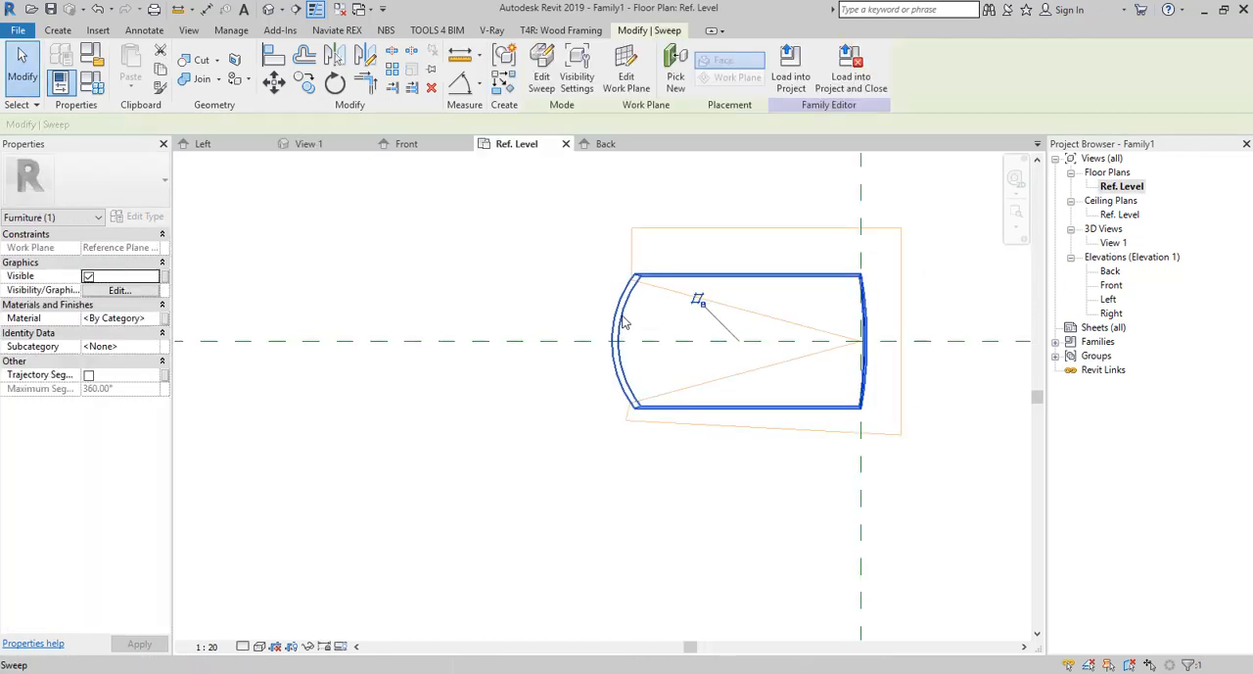
{"action": "left_click", "coordinate": [392, 71]}
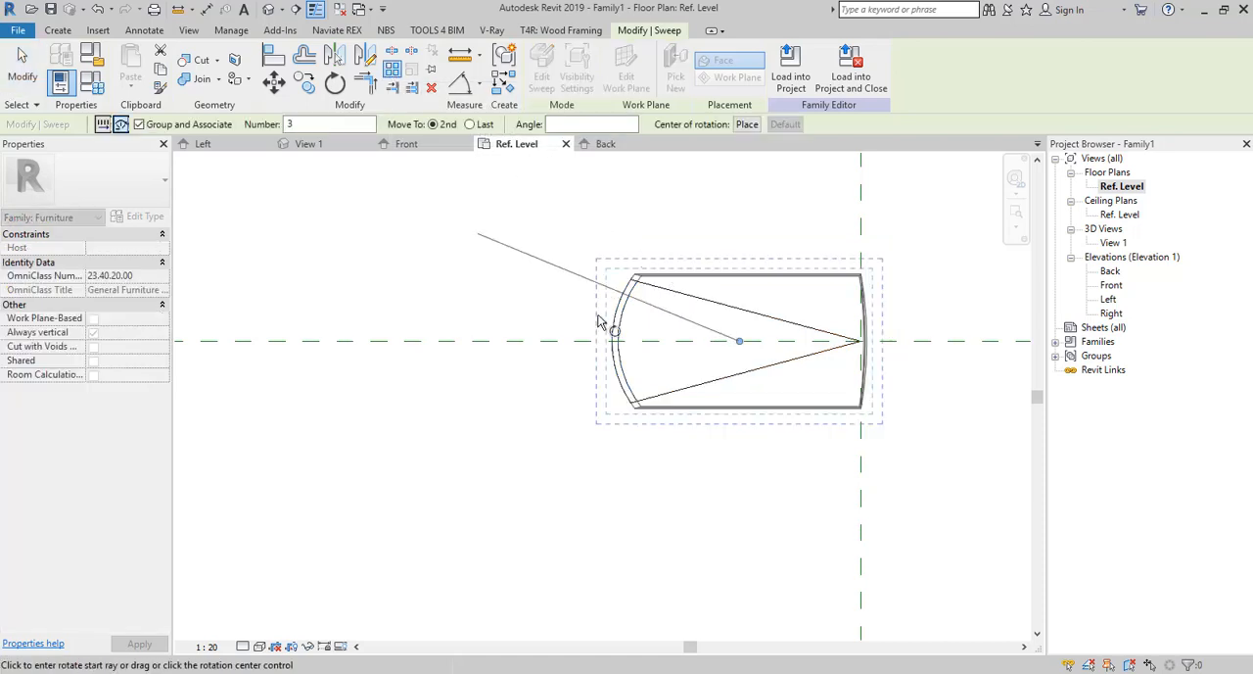
{"action": "left_click", "coordinate": [747, 124]}
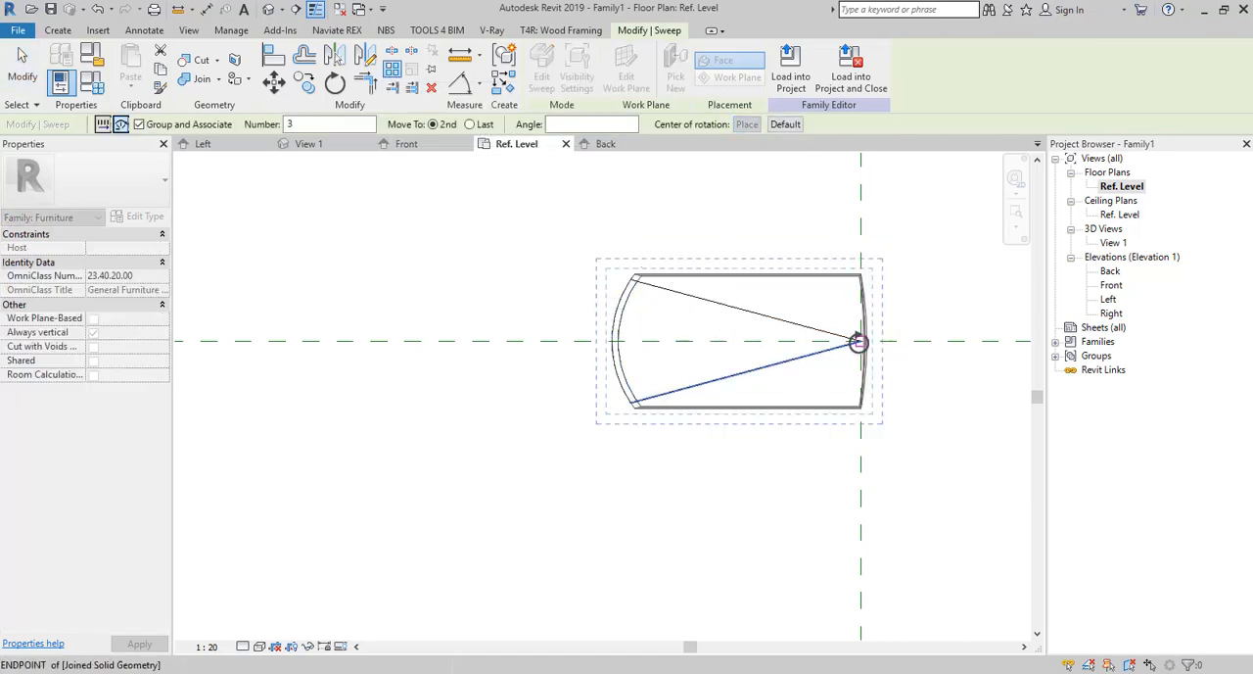
{"action": "left_click", "coordinate": [861, 340]}
{"action": "left_click", "coordinate": [621, 342]}
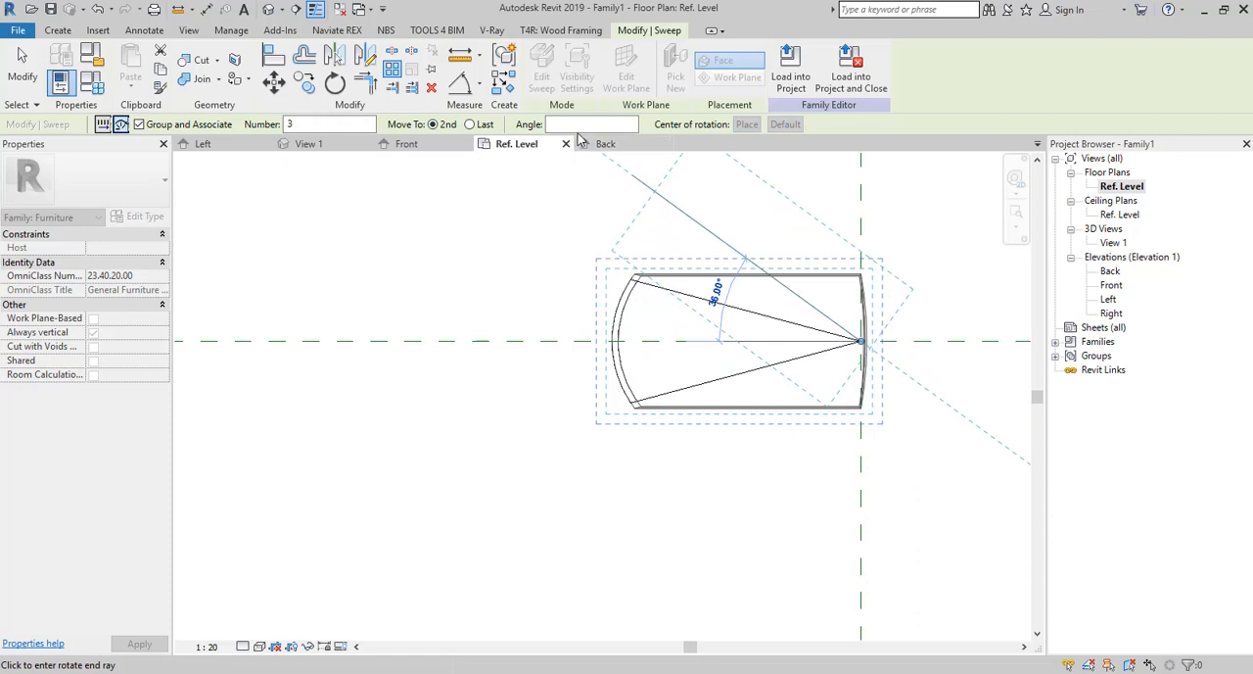
{"action": "type", "text": "11"}
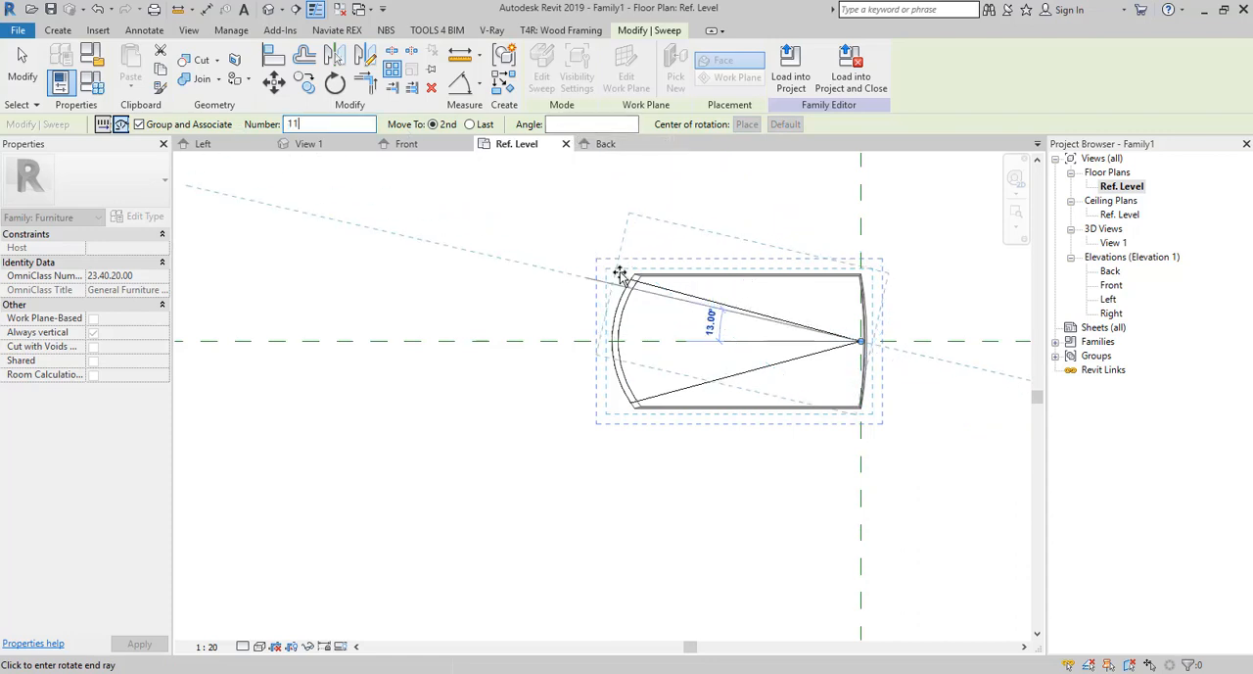
{"action": "left_click", "coordinate": [664, 228]}
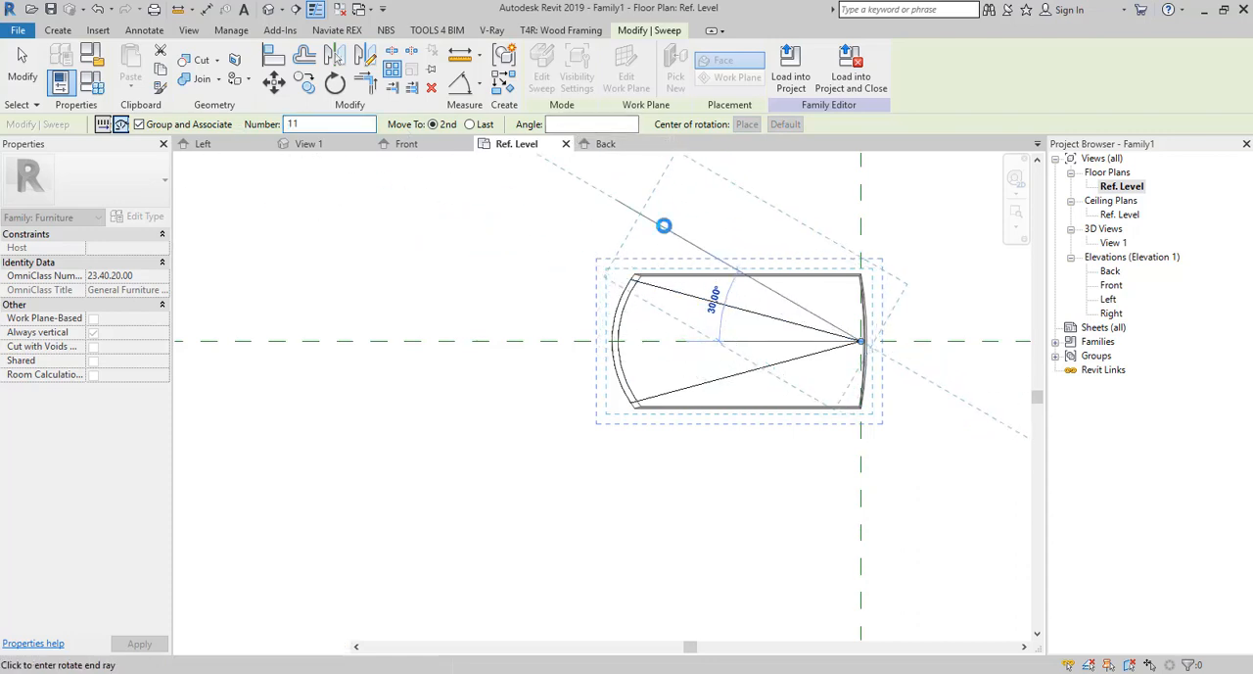
Set the radial array count to 12 to complete the full circle.
{"action": "scroll", "coordinate": [576, 357], "scroll_direction": "down", "scroll_amount": 2}
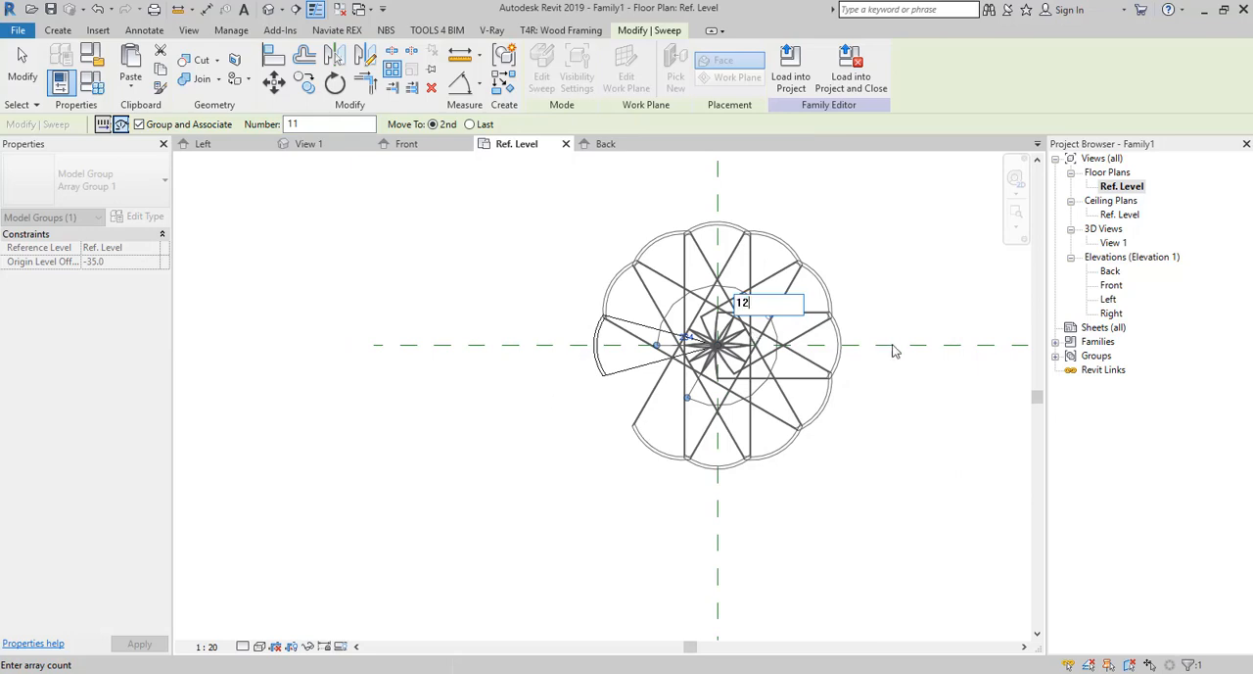
{"action": "key", "text": "Return"}
{"action": "left_click", "coordinate": [699, 400]}
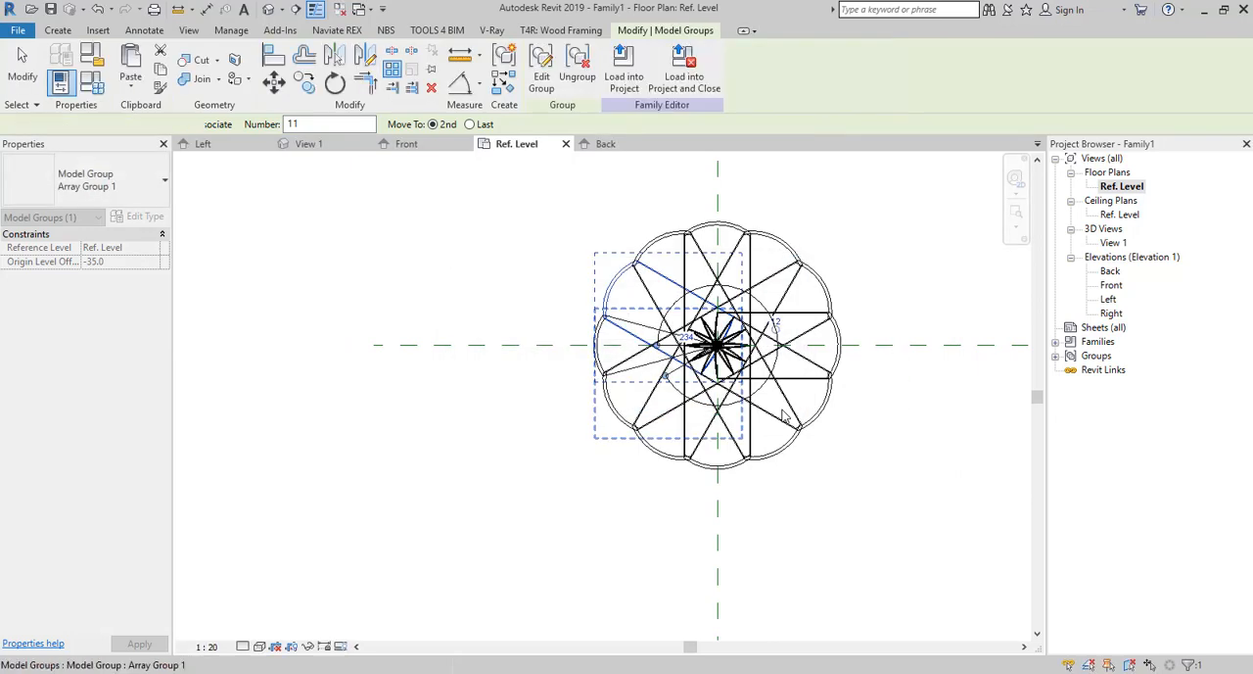
{"action": "left_click", "coordinate": [938, 434]}
Set the 3D view's visual style to Realistic and inspect the arrayed form from different angles.
{"action": "double_click", "coordinate": [1114, 242]}
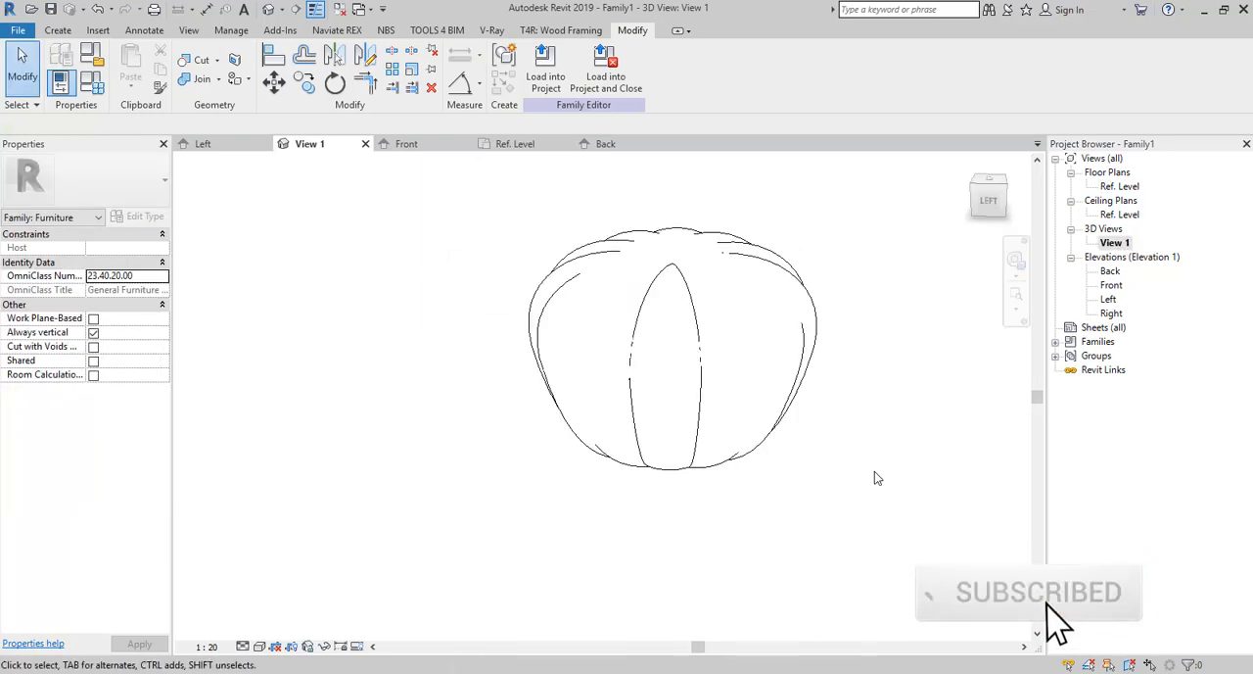
{"action": "left_click", "coordinate": [243, 646]}
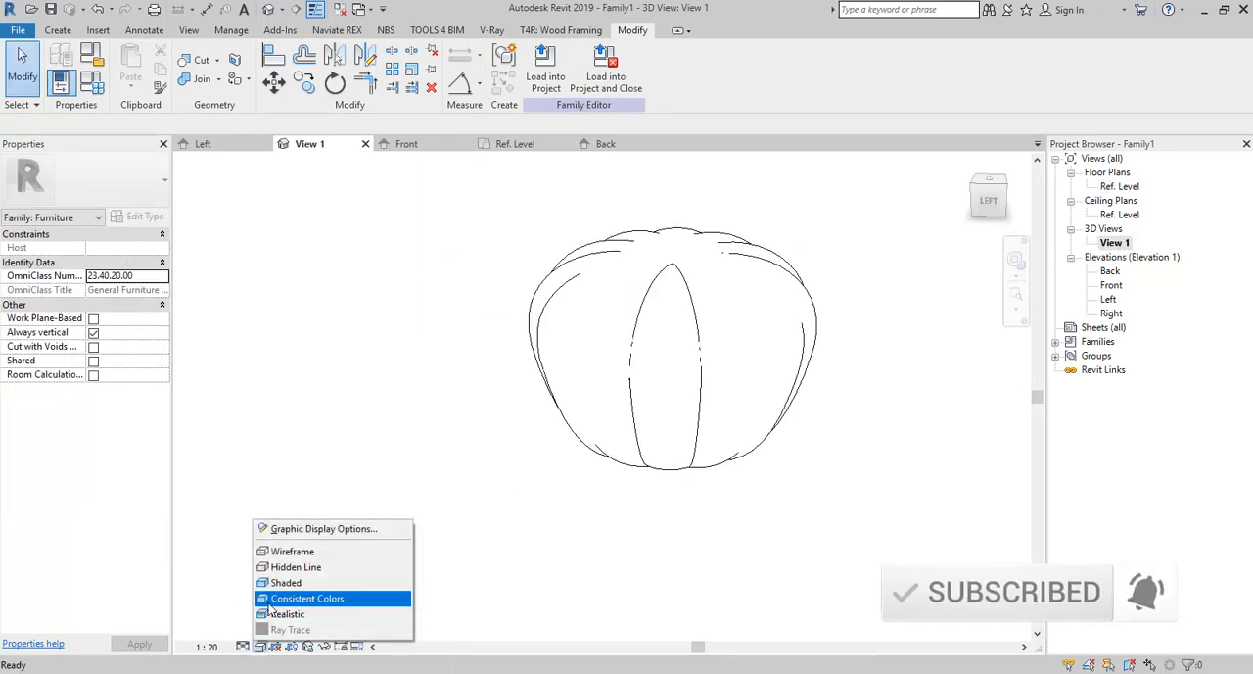
{"action": "left_click", "coordinate": [294, 608]}
{"action": "mouse_move", "coordinate": [425, 568]}
{"action": "middle_mouse_down", "text": "shift"}
{"action": "mouse_move", "coordinate": [388, 538]}
{"action": "mouse_move", "coordinate": [501, 556]}
{"action": "middle_mouse_up", "text": "shift"}
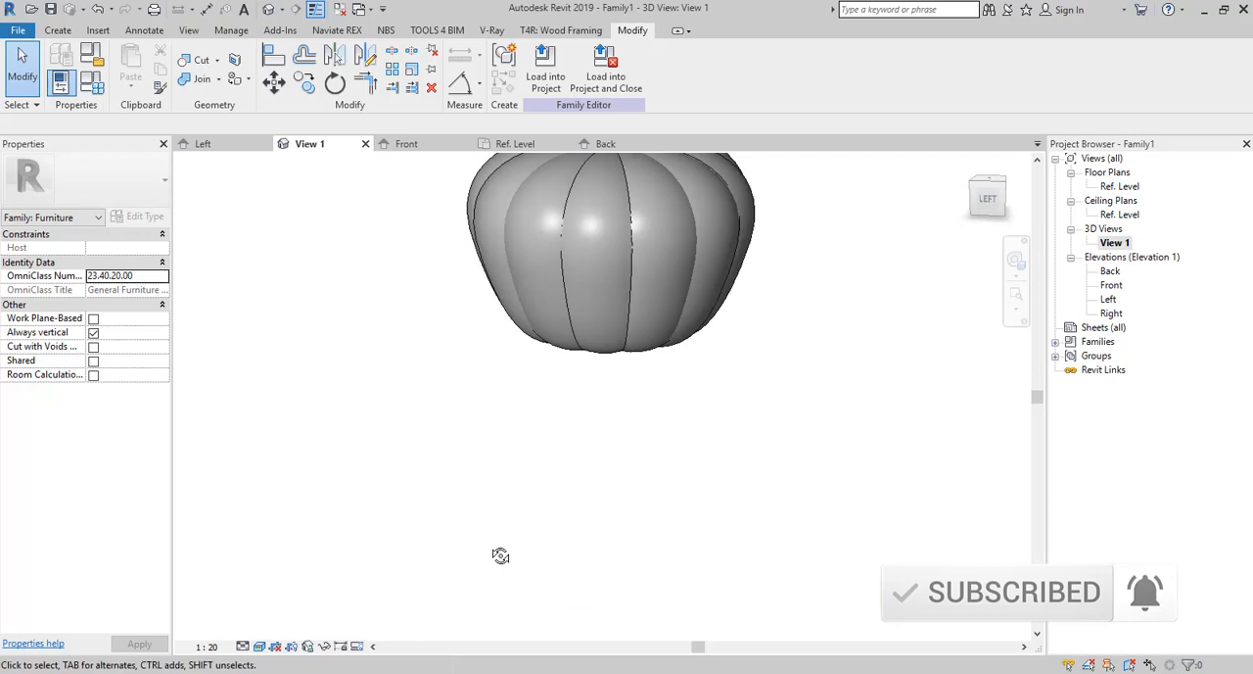
{"action": "scroll", "coordinate": [500, 556], "scroll_direction": "down", "scroll_amount": 2}
{"action": "scroll", "coordinate": [704, 313], "scroll_direction": "up", "scroll_amount": 3}
{"action": "scroll", "coordinate": [741, 355], "scroll_direction": "down", "scroll_amount": 3}
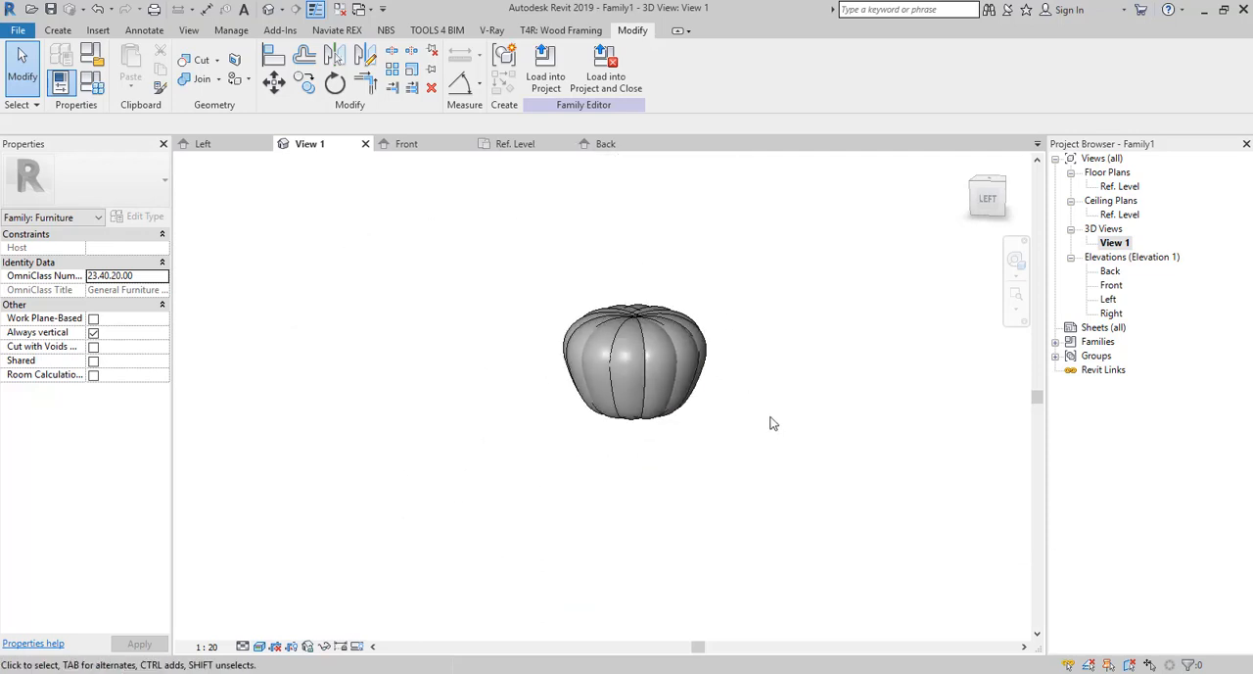
{"action": "scroll", "coordinate": [630, 319], "scroll_direction": "up", "scroll_amount": 3}
{"action": "scroll", "coordinate": [866, 257], "scroll_direction": "up", "scroll_amount": 3}
{"action": "scroll", "coordinate": [865, 256], "scroll_direction": "down", "scroll_amount": 2}
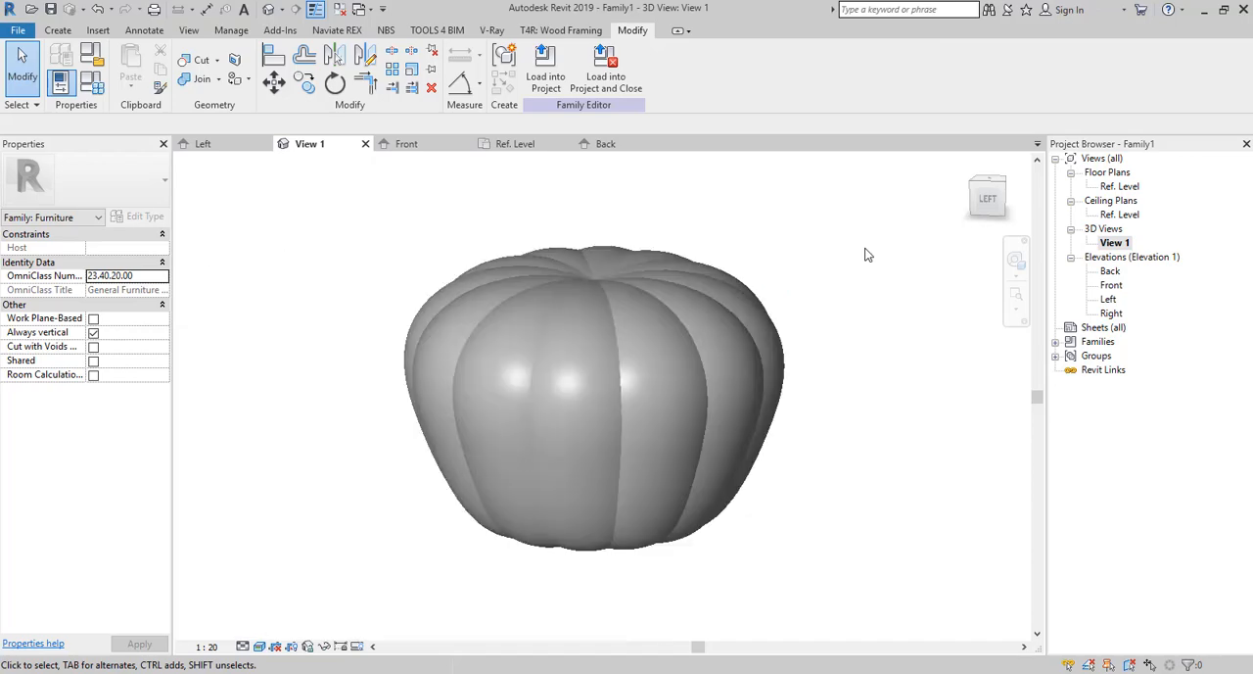
Start a void extrusion sketch in the Front elevation using the start-end-radius arc.
{"action": "double_click", "coordinate": [1111, 286]}
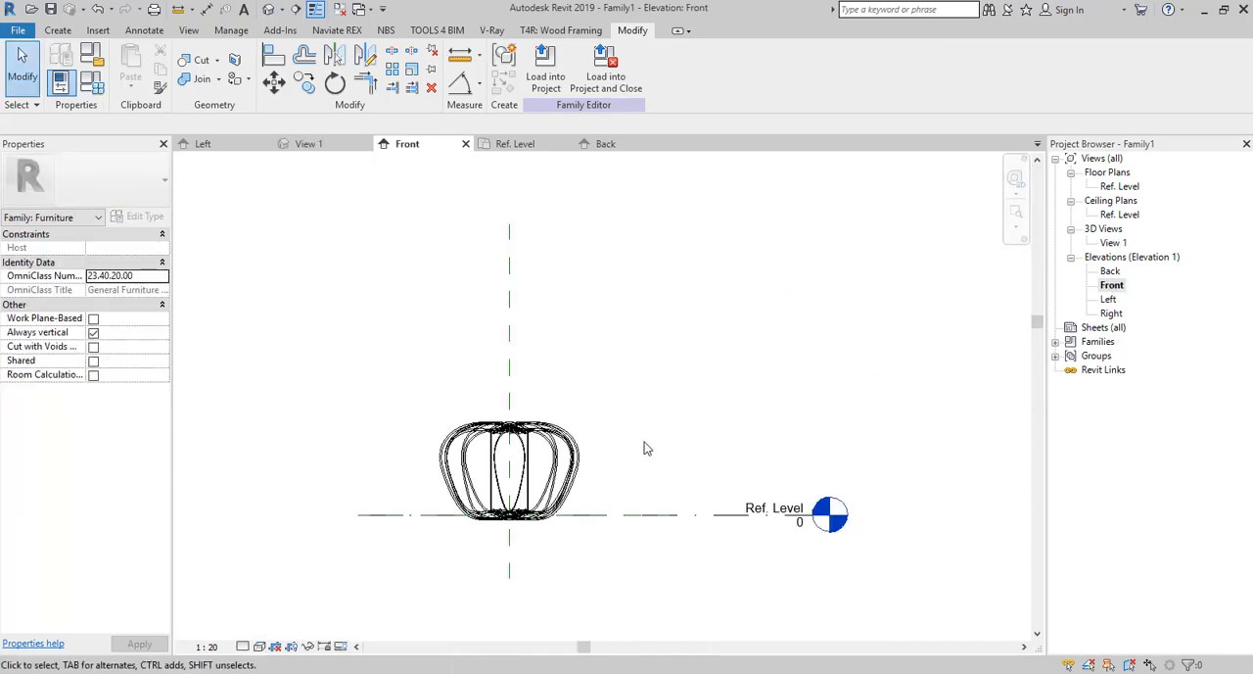
{"action": "left_click", "coordinate": [65, 32]}
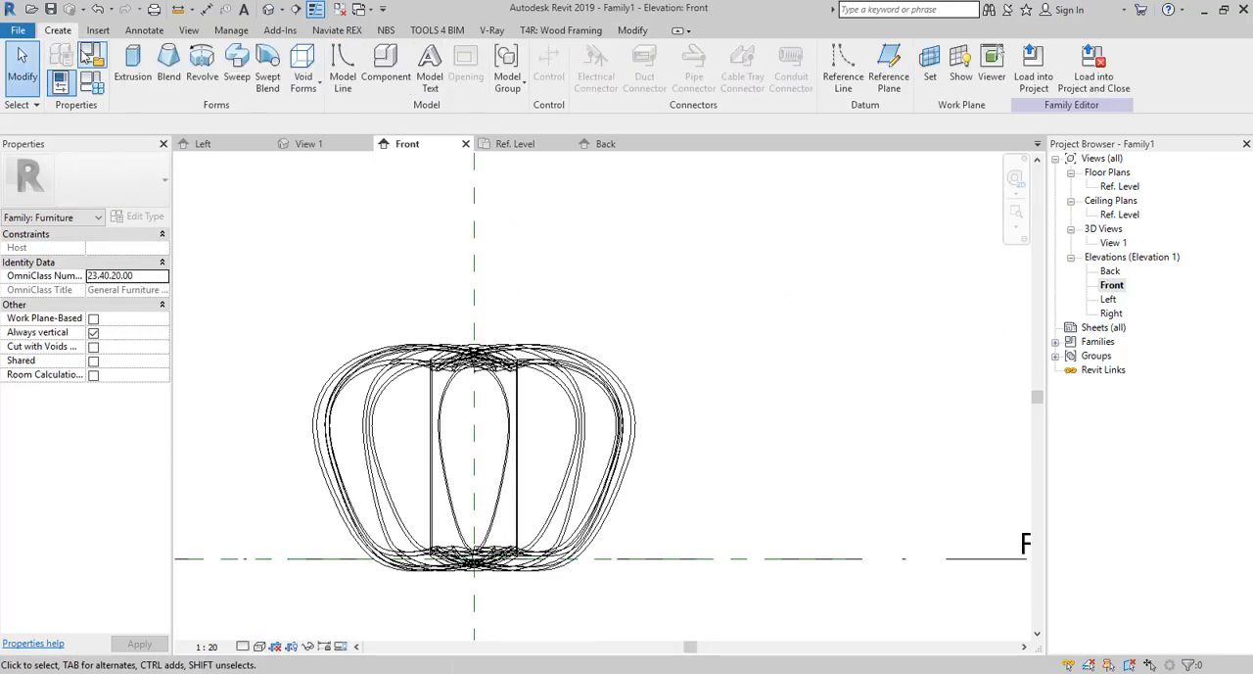
{"action": "left_click", "coordinate": [302, 80]}
{"action": "left_click", "coordinate": [333, 113]}
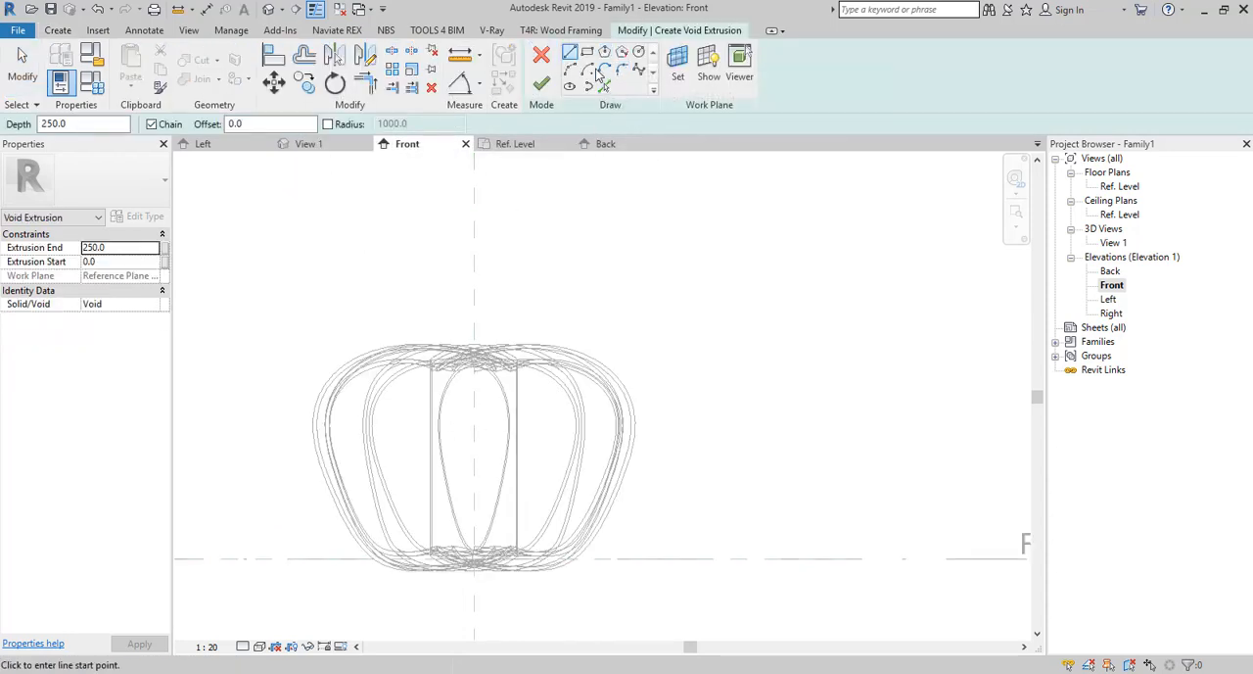
{"action": "left_click", "coordinate": [589, 69]}
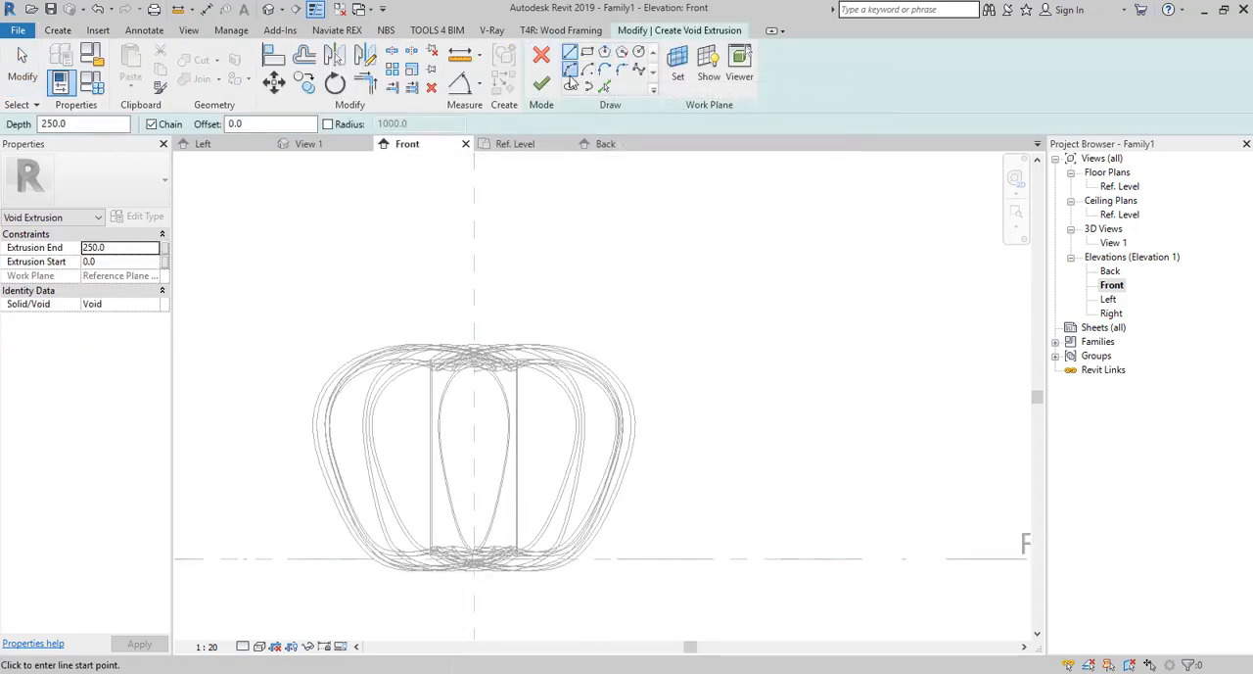
{"action": "left_click", "coordinate": [451, 435]}
{"action": "left_click", "coordinate": [421, 416]}
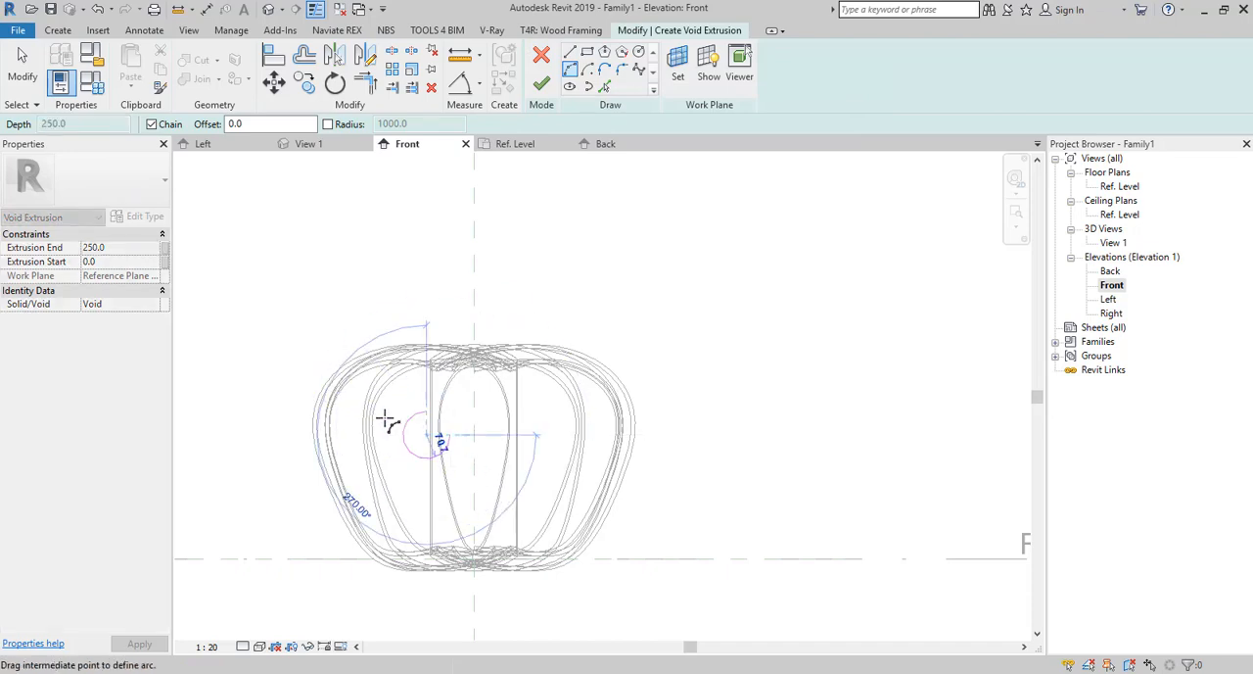
{"action": "left_click", "coordinate": [569, 76]}
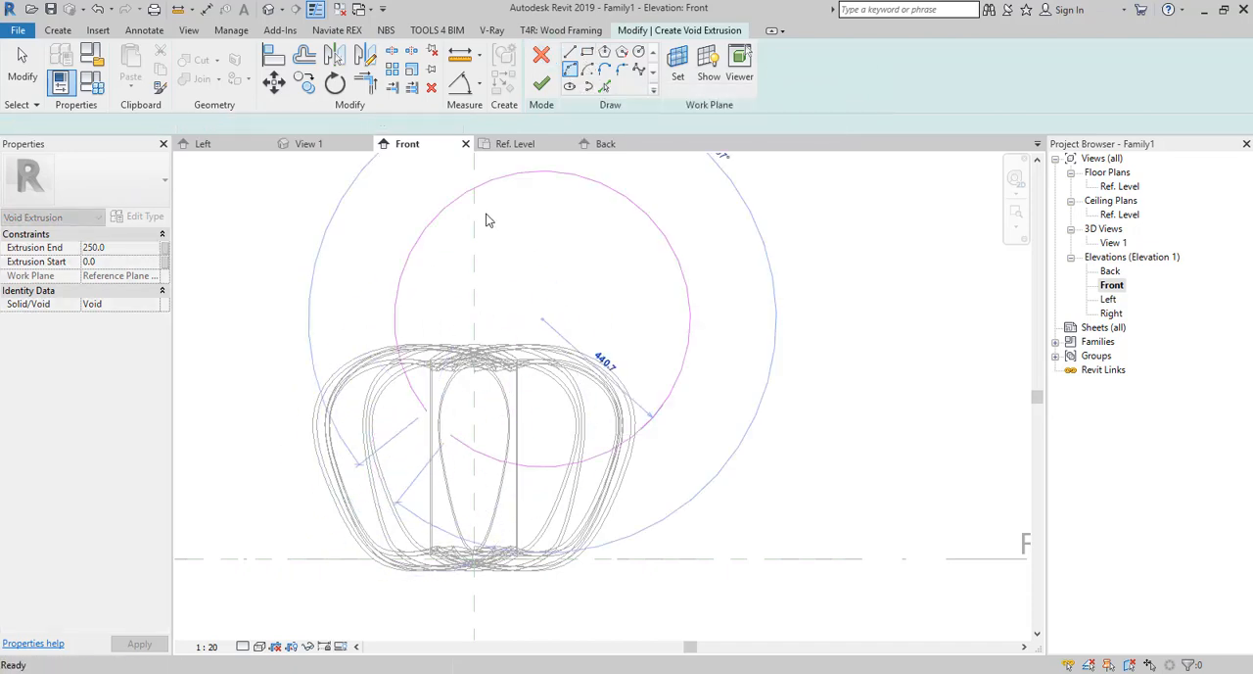
Sketch an upward-bulging arc of about 134 mm radius left of the centre plane and extend its right end slightly downward.
{"action": "left_click", "coordinate": [440, 425]}
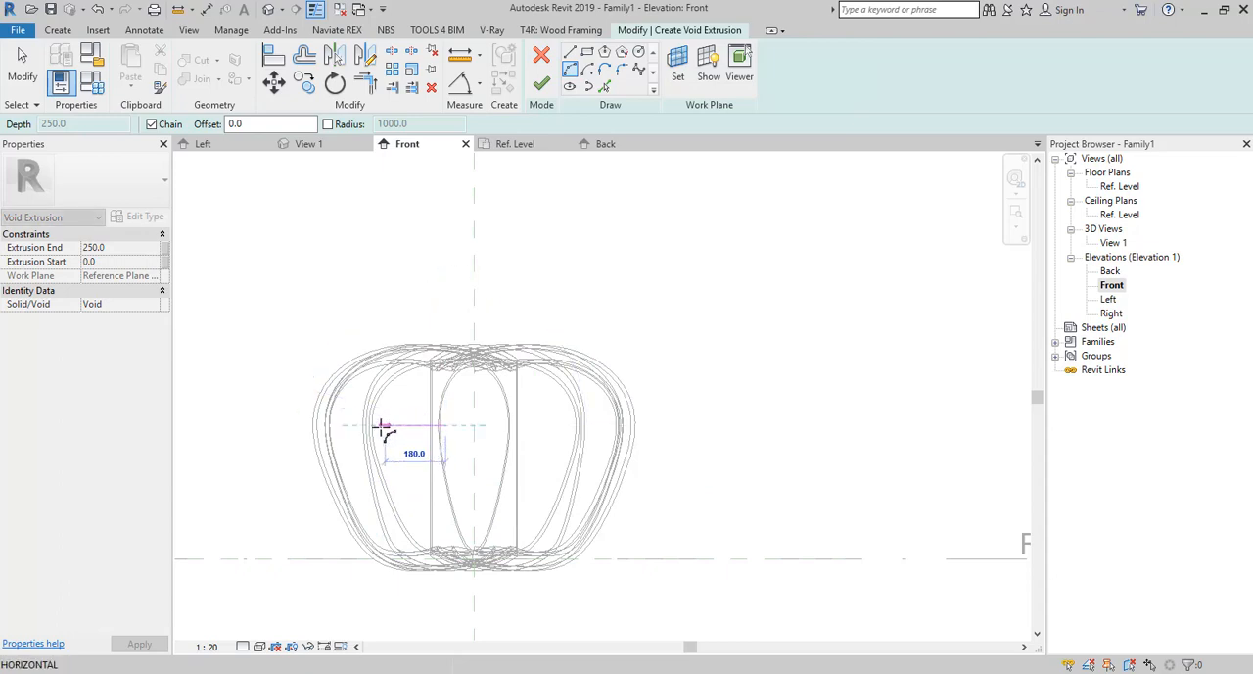
{"action": "left_click", "coordinate": [382, 423]}
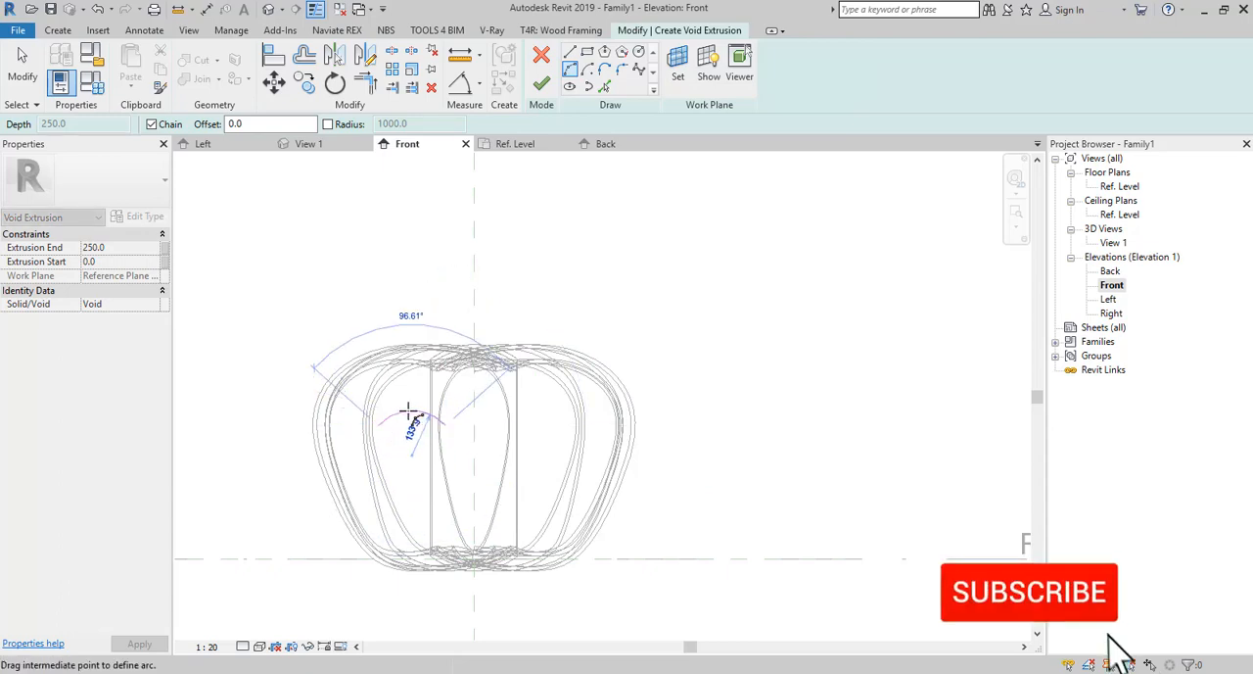
{"action": "left_click", "coordinate": [414, 414]}
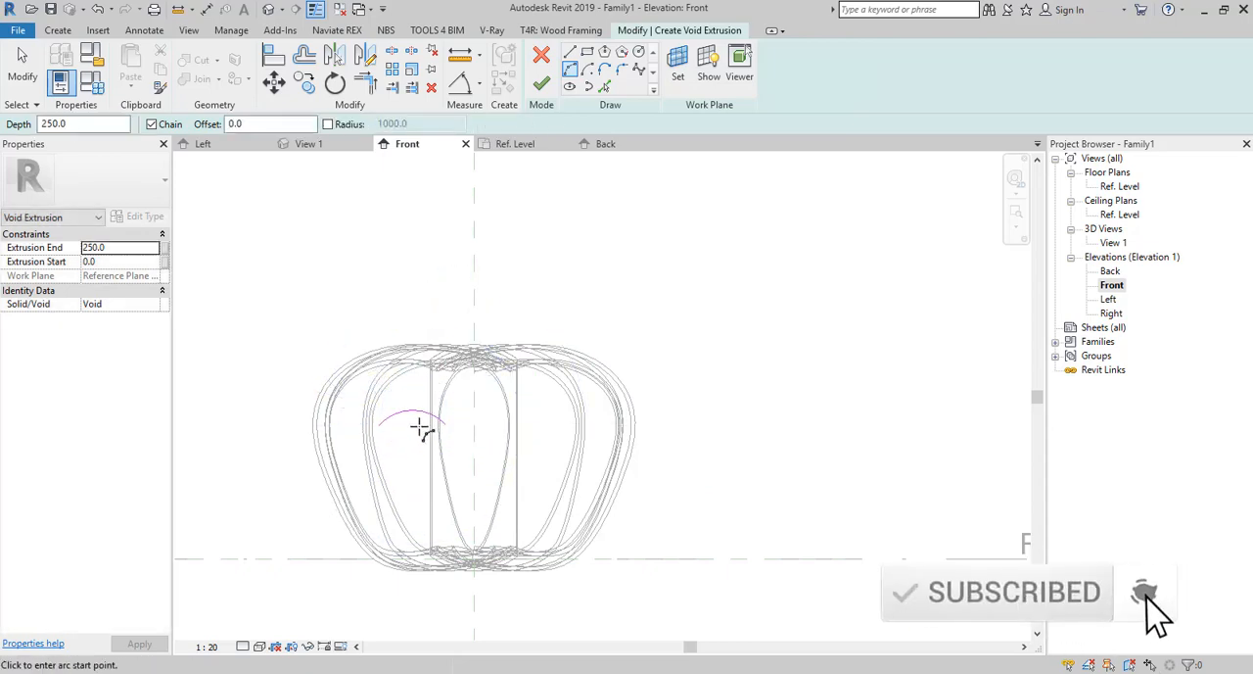
{"action": "key", "text": "Escape"}
{"action": "left_click", "coordinate": [424, 417]}
{"action": "left_click_drag", "start_coordinate": [446, 424], "coordinate": [450, 436]}
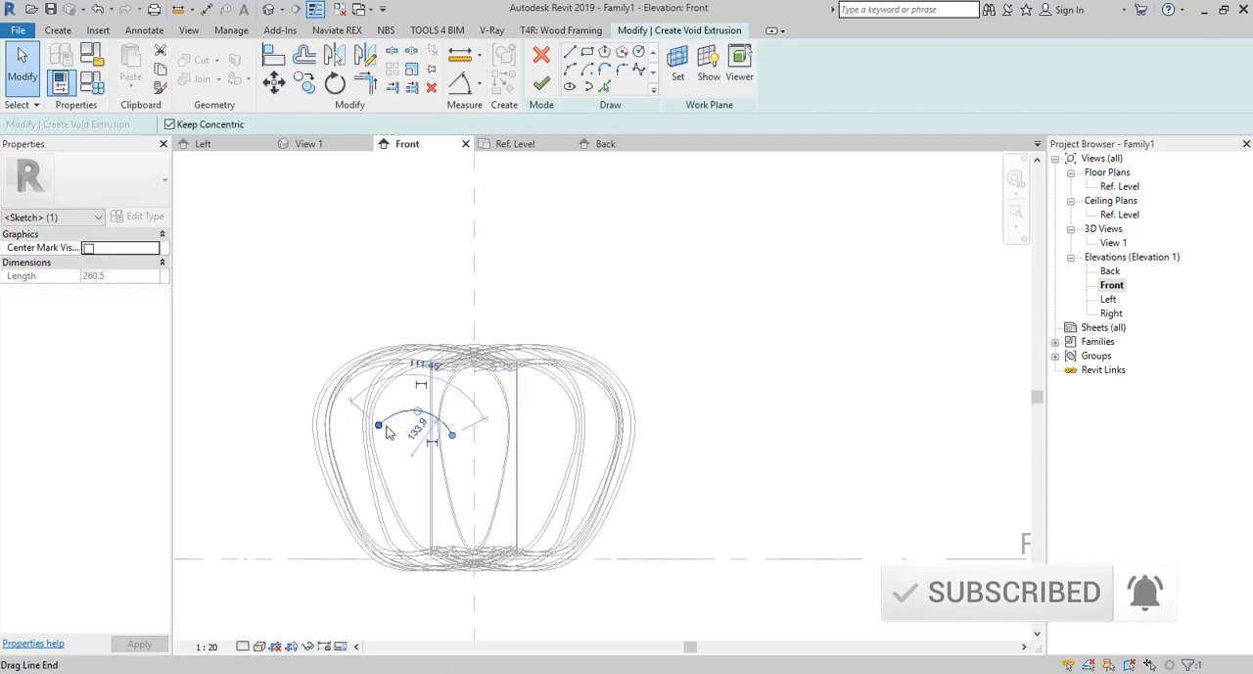
Mirror the arc about an axis drawn through its endpoints and flatten the lower copy to a radius of about 175 mm.
{"action": "left_click", "coordinate": [366, 55]}
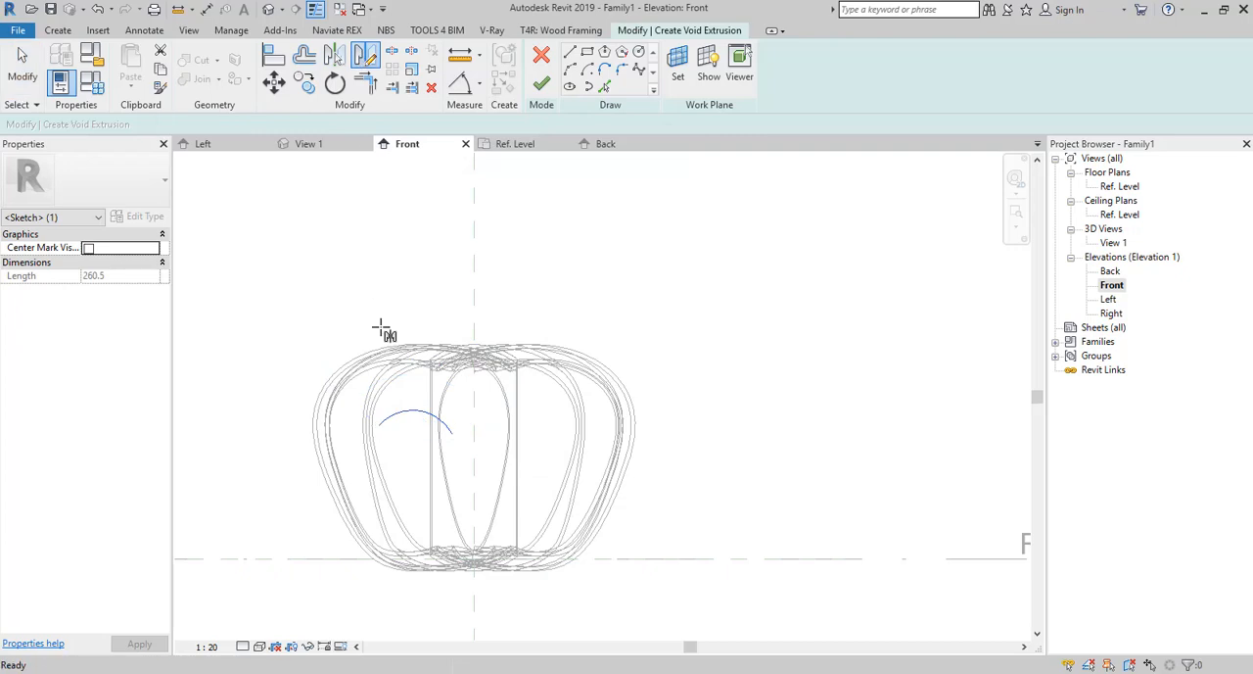
{"action": "left_click", "coordinate": [382, 424]}
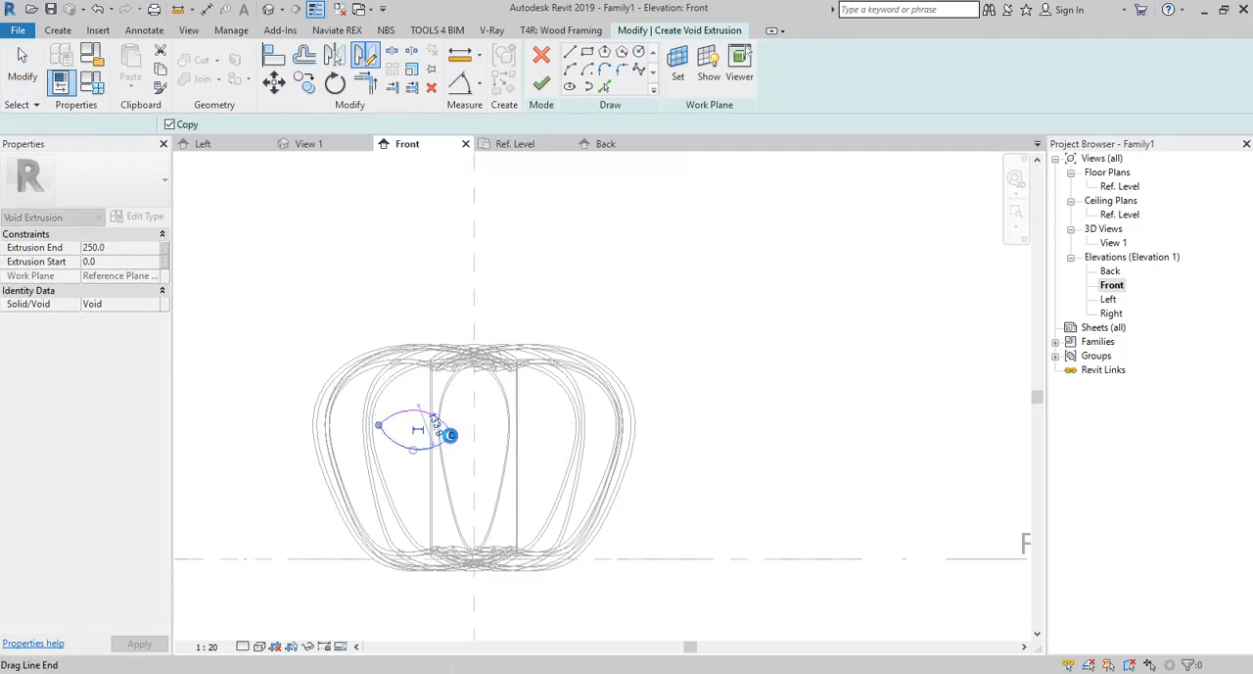
{"action": "left_click", "coordinate": [448, 434]}
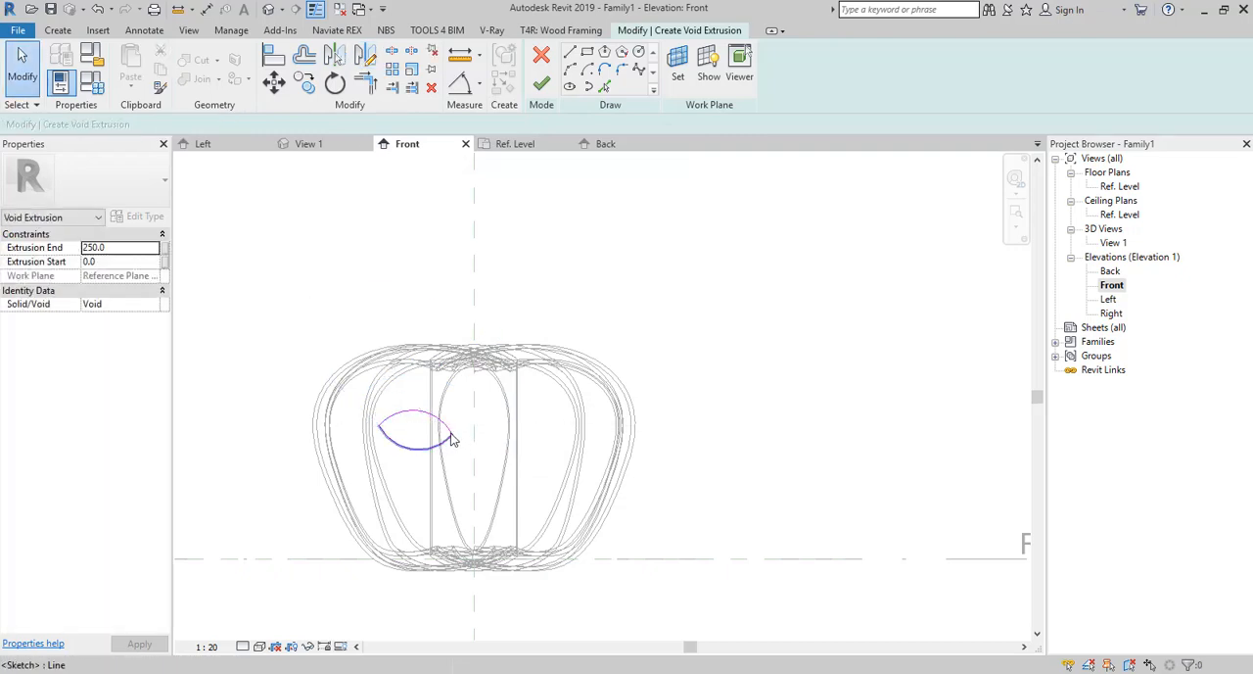
{"action": "left_click", "coordinate": [422, 447]}
{"action": "left_click_drag", "start_coordinate": [414, 450], "coordinate": [413, 442]}
{"action": "left_click", "coordinate": [230, 424]}
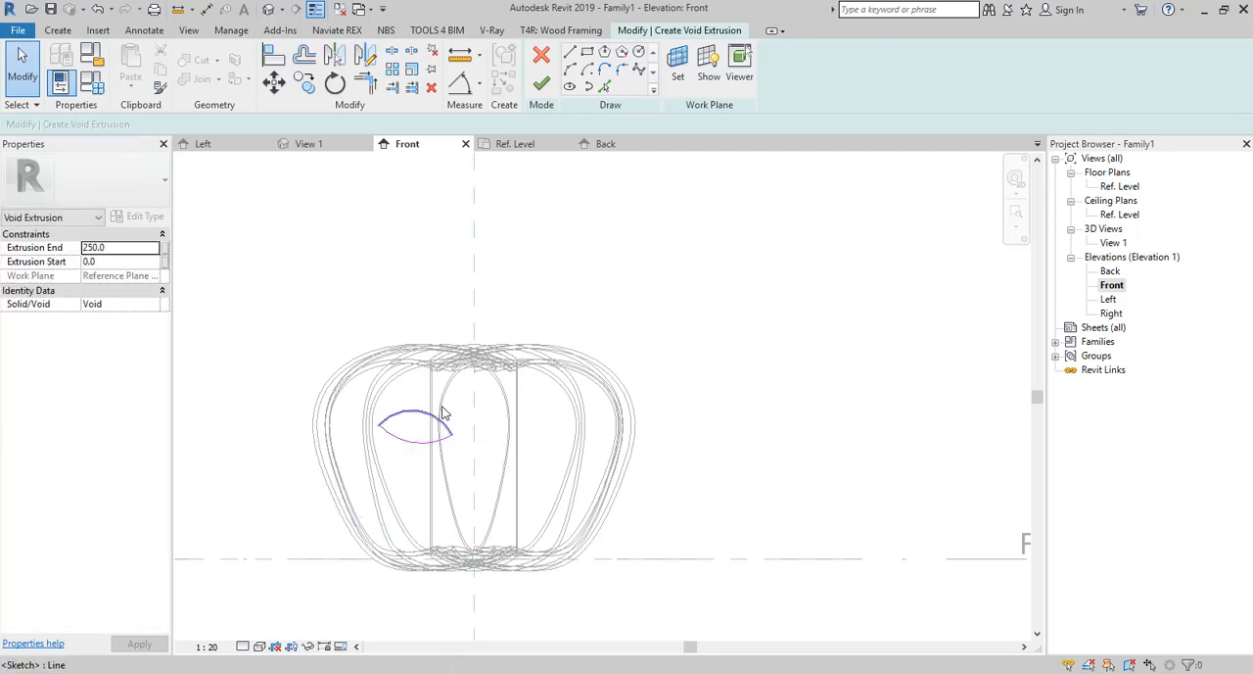
Select both arcs of the eye-shaped loop and nudge them slightly to the left.
{"action": "key", "text": "Tab"}
{"action": "left_click", "coordinate": [394, 440]}
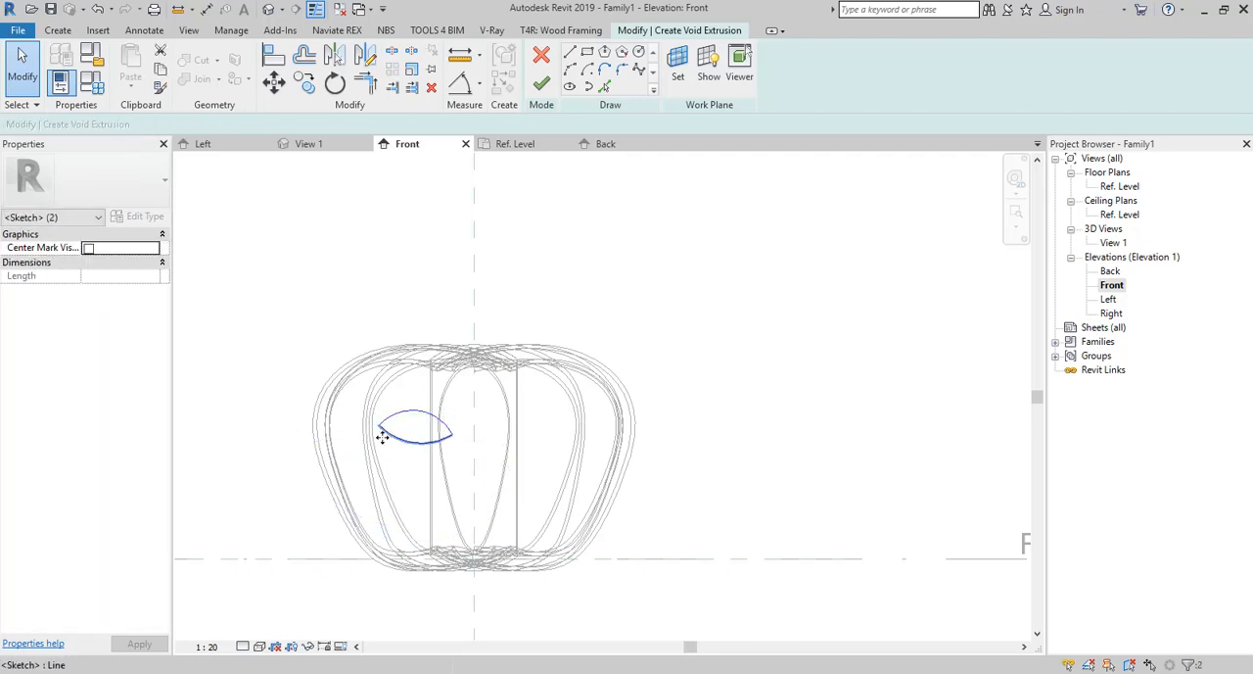
{"action": "left_click", "coordinate": [401, 441]}
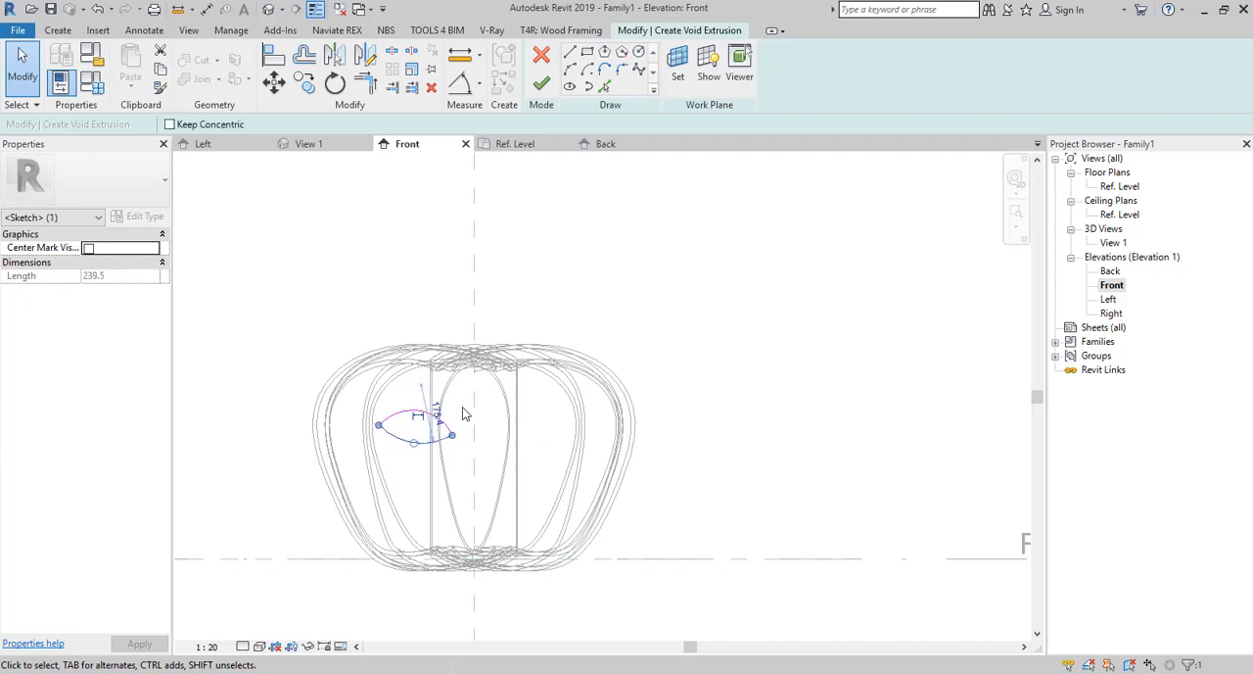
{"action": "left_click_drag", "start_coordinate": [452, 393], "coordinate": [378, 472]}
{"action": "key", "text": "Left"}
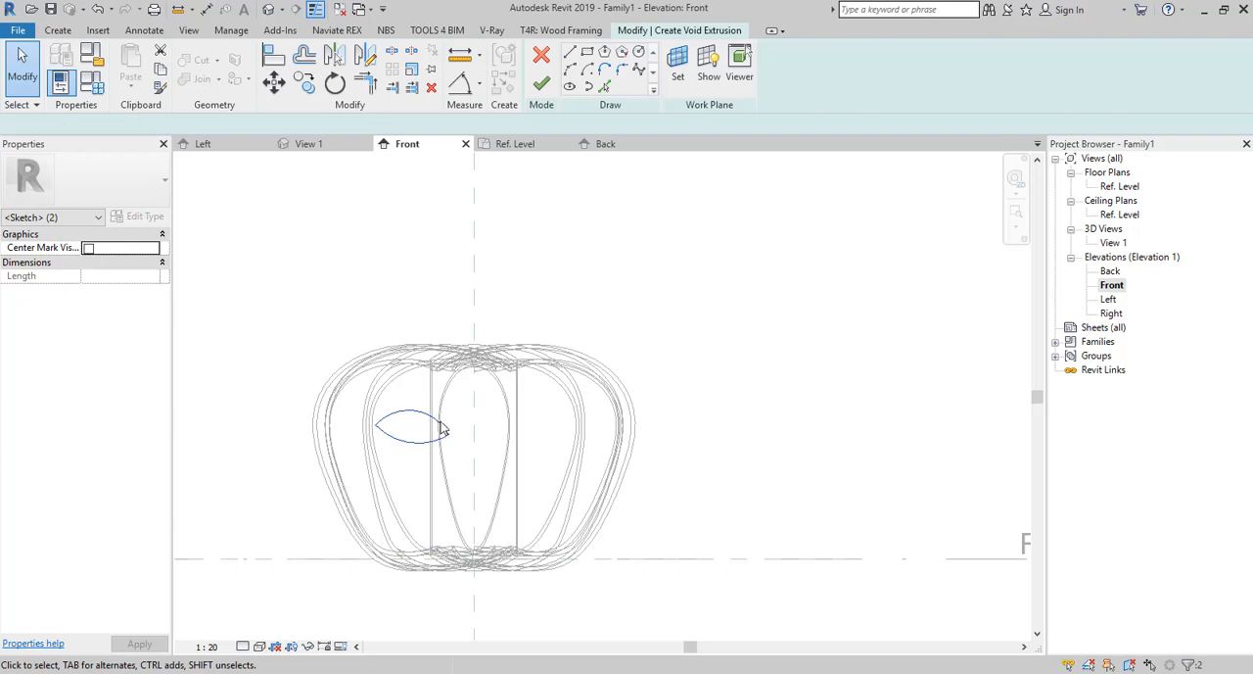
{"action": "left_click", "coordinate": [682, 388]}
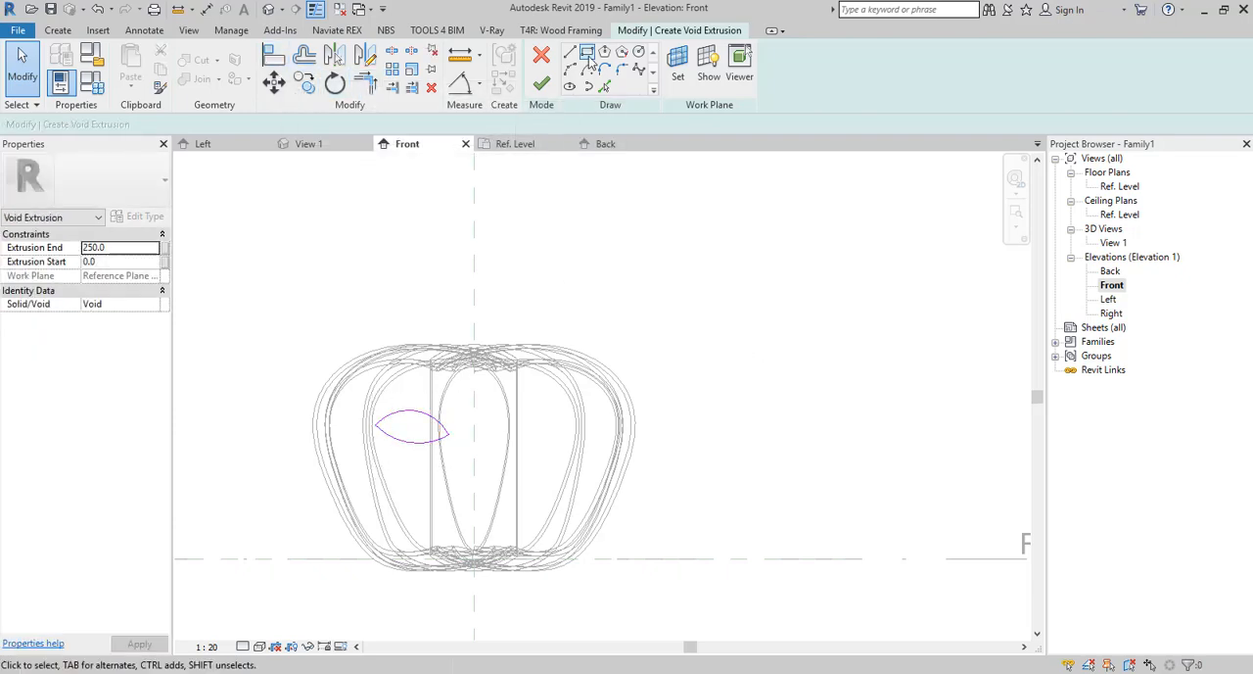
Draw a zigzag chain of six lines at roughly 45° below the eye shape, running rightward across the centre plane.
{"action": "key", "text": "l"}
{"action": "key", "text": "i"}
{"action": "left_click", "coordinate": [412, 490]}
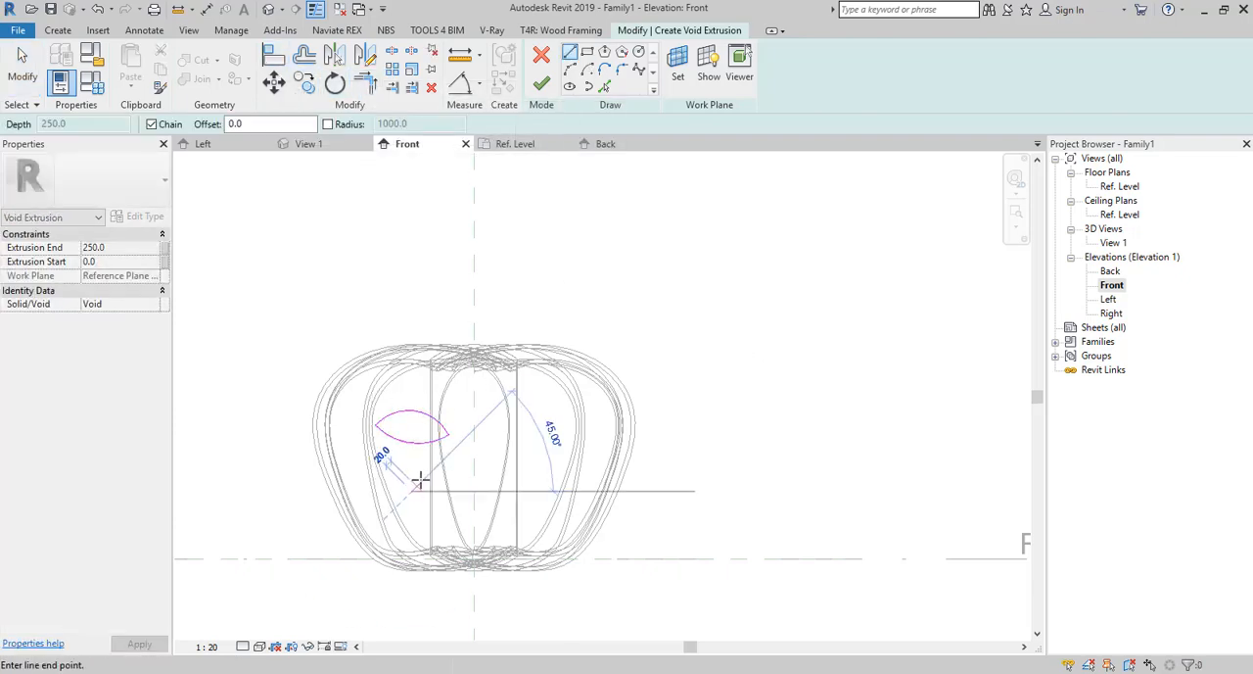
{"action": "left_click", "coordinate": [426, 477]}
{"action": "left_click", "coordinate": [442, 491]}
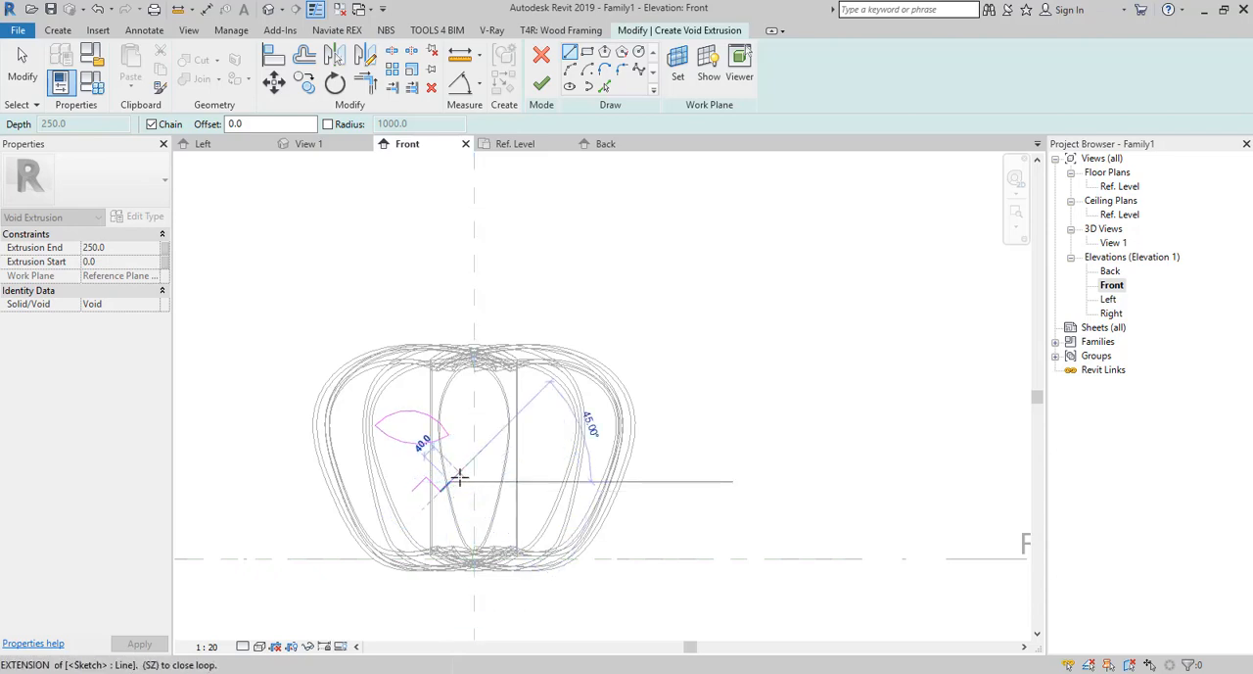
{"action": "left_click", "coordinate": [458, 476]}
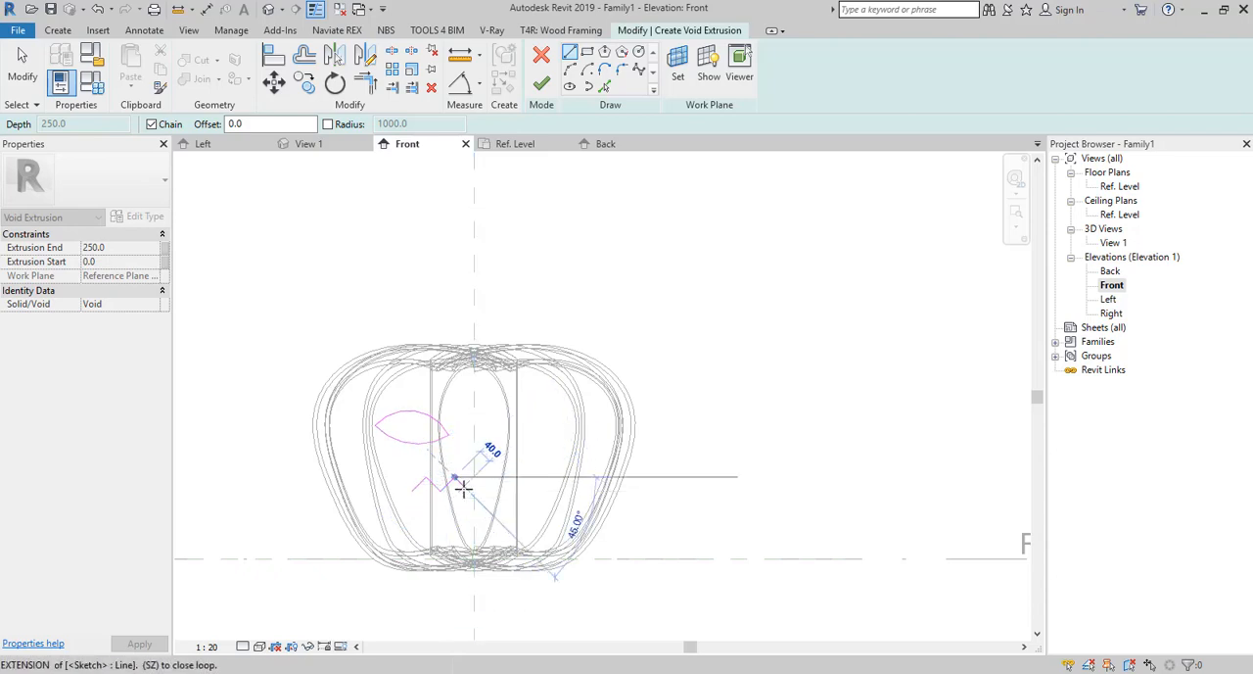
{"action": "left_click", "coordinate": [464, 487]}
{"action": "left_click", "coordinate": [475, 476]}
{"action": "left_click", "coordinate": [493, 486]}
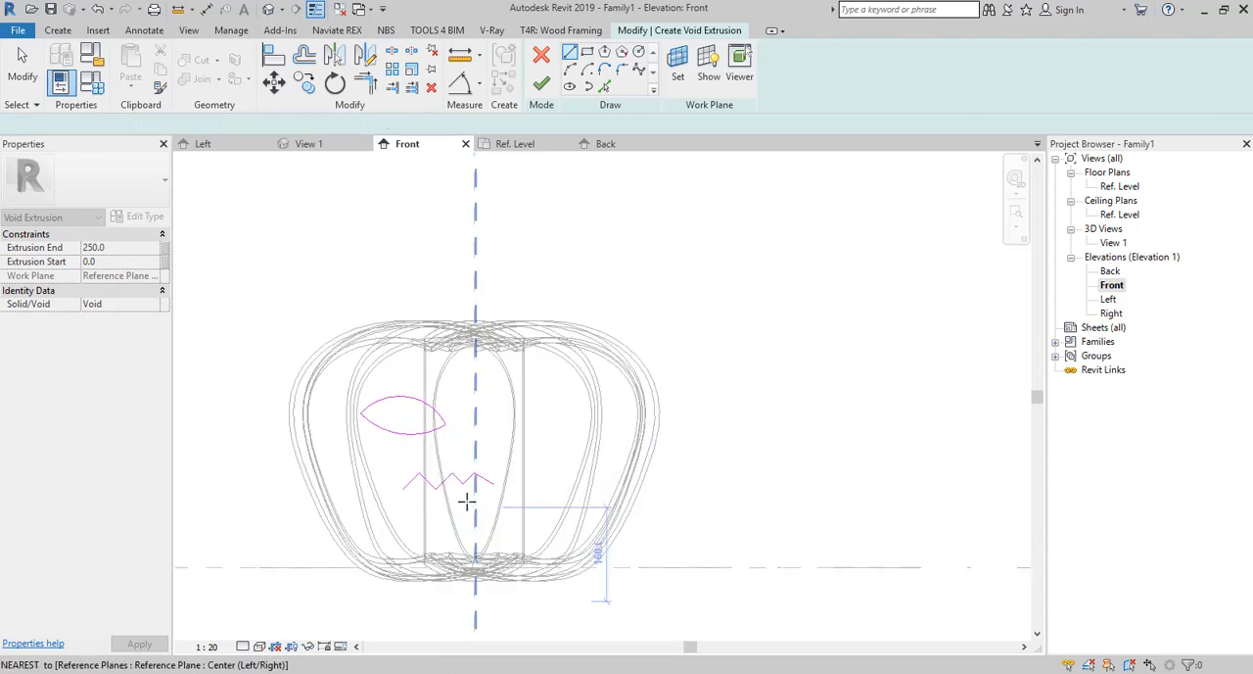
Remove the zigzag line past the centre plane and draw the mouth's left side and lower zigzag back to the centre plane.
{"action": "scroll", "coordinate": [470, 501], "scroll_direction": "up", "scroll_amount": 3}
{"action": "key", "text": "ctrl+z"}
{"action": "left_click", "coordinate": [413, 493]}
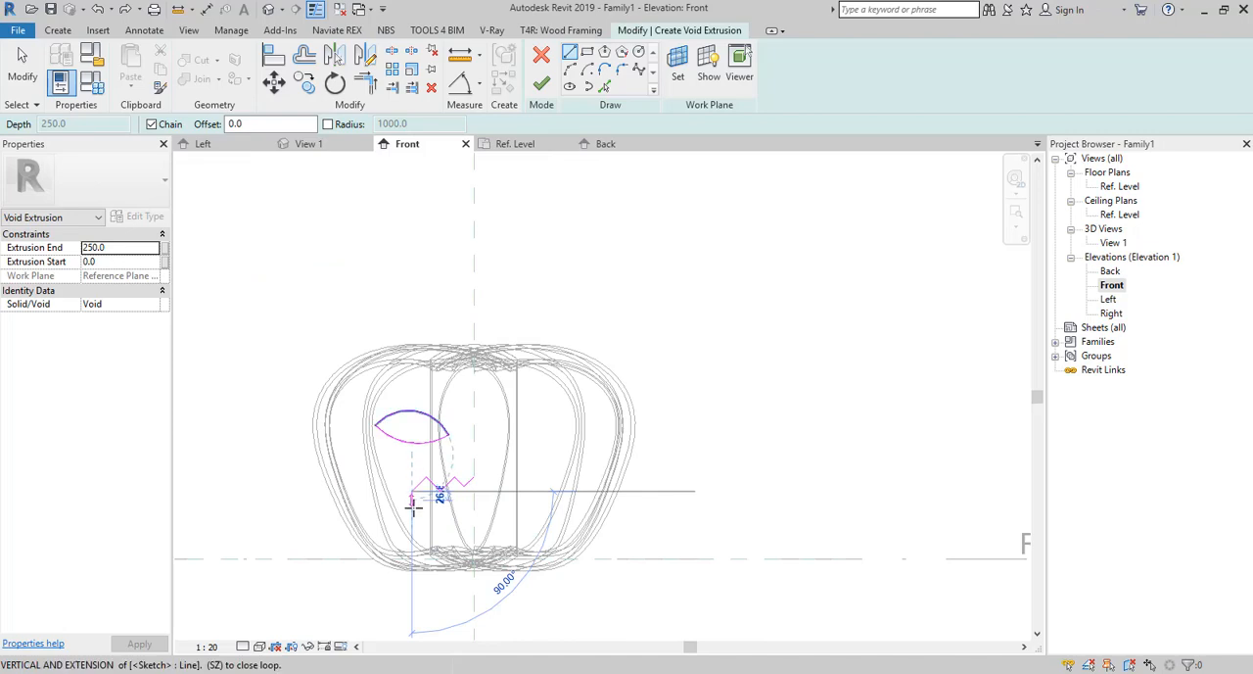
{"action": "left_click", "coordinate": [425, 509]}
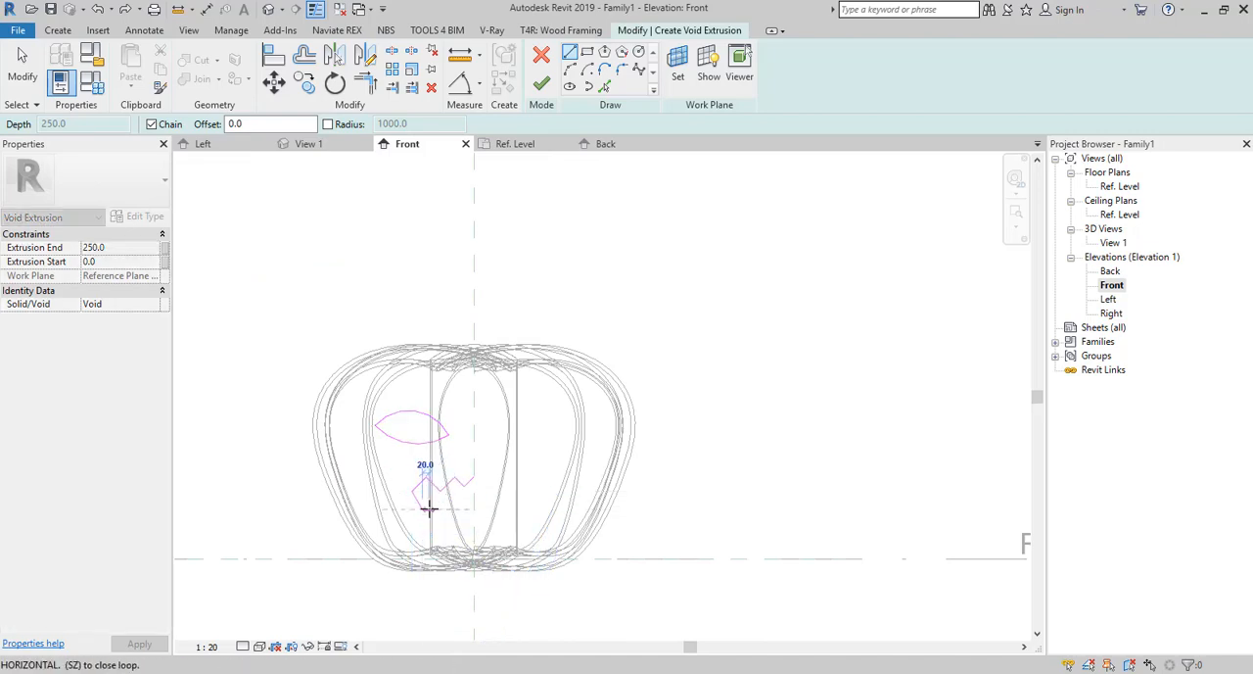
{"action": "scroll", "coordinate": [434, 506], "scroll_direction": "up", "scroll_amount": 4}
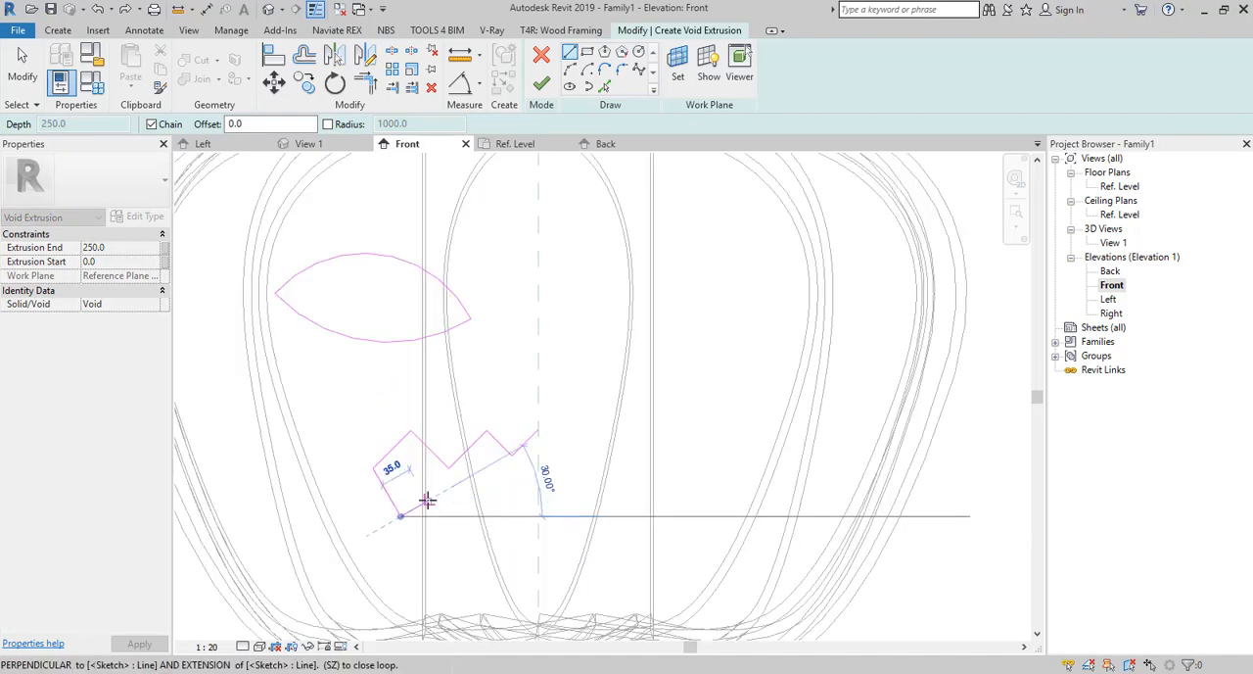
{"action": "left_click", "coordinate": [426, 501]}
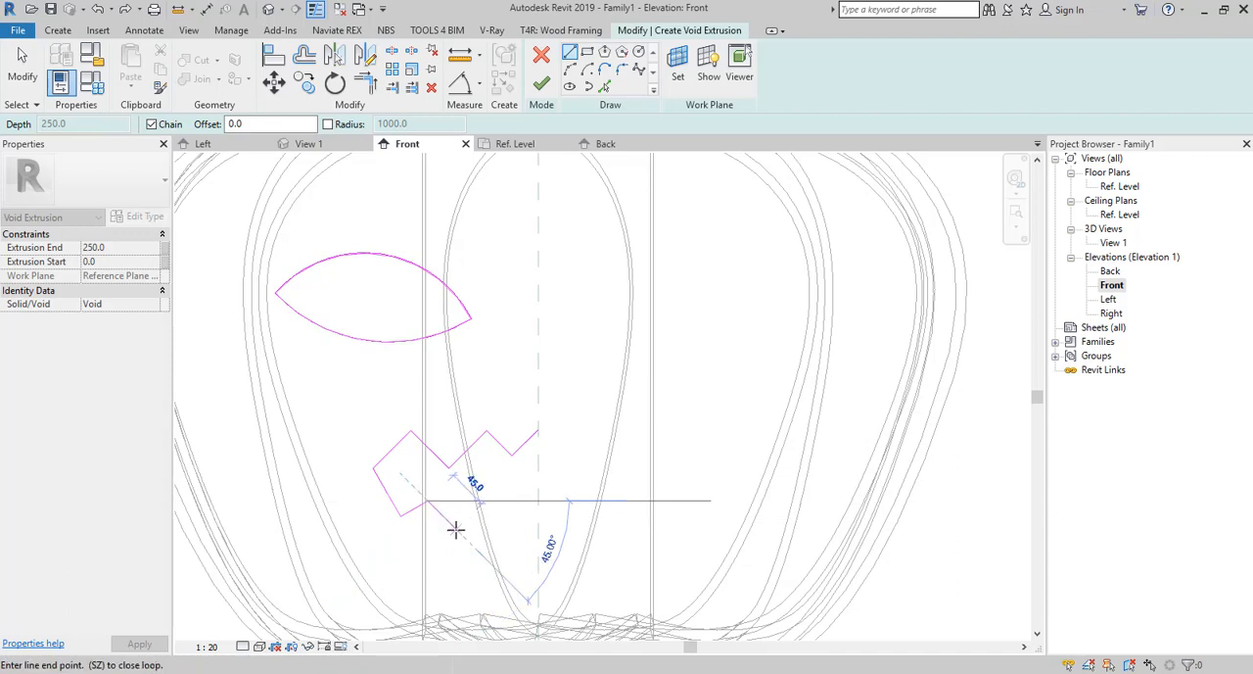
{"action": "left_click", "coordinate": [468, 542]}
{"action": "left_click", "coordinate": [492, 519]}
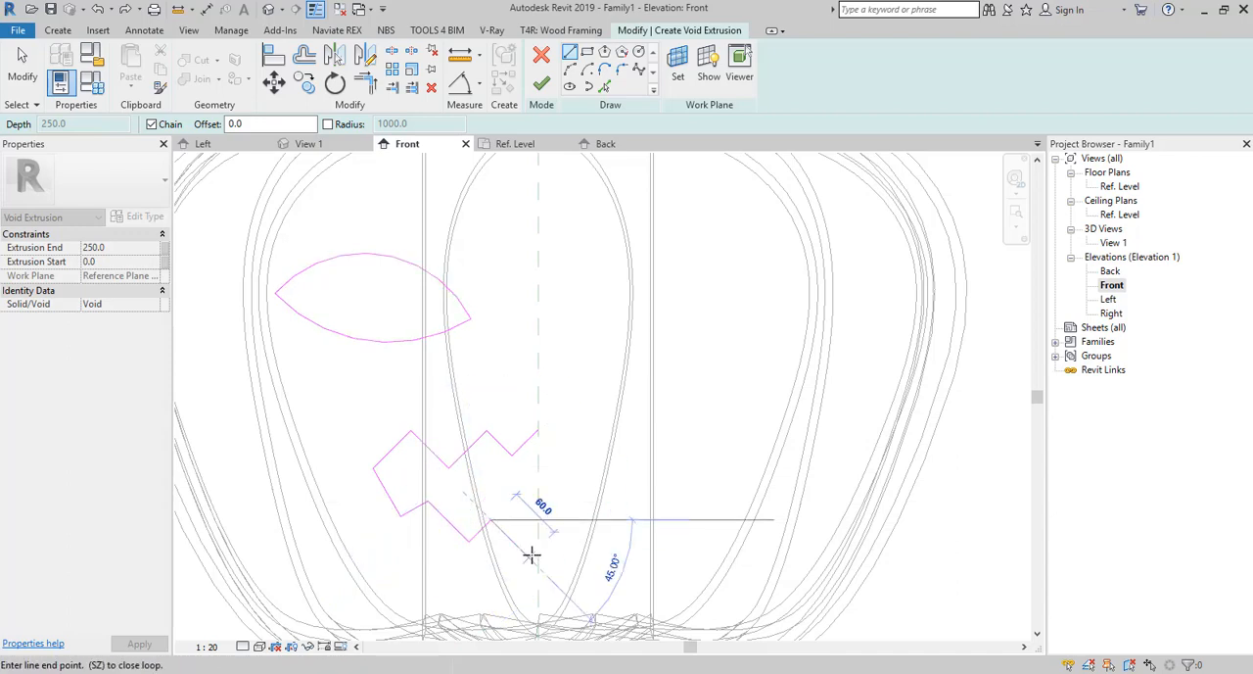
{"action": "left_click", "coordinate": [518, 543]}
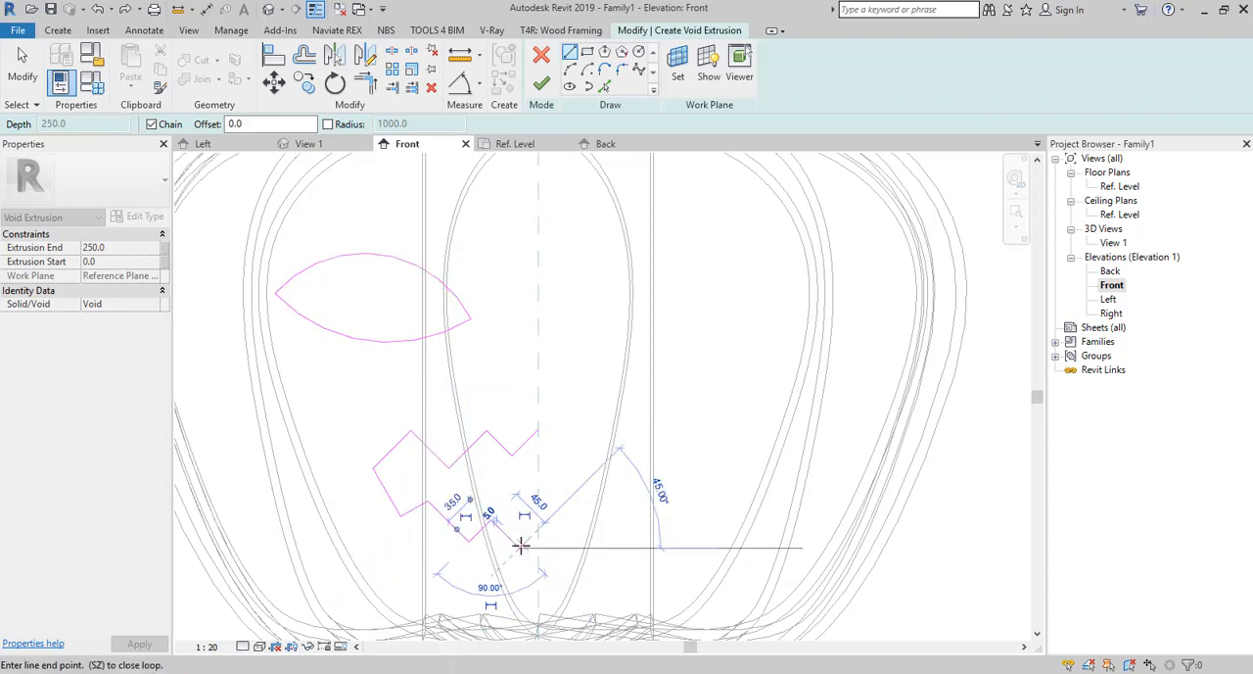
{"action": "left_click", "coordinate": [537, 521]}
{"action": "key", "text": "Escape"}
{"action": "key", "text": "Escape"}
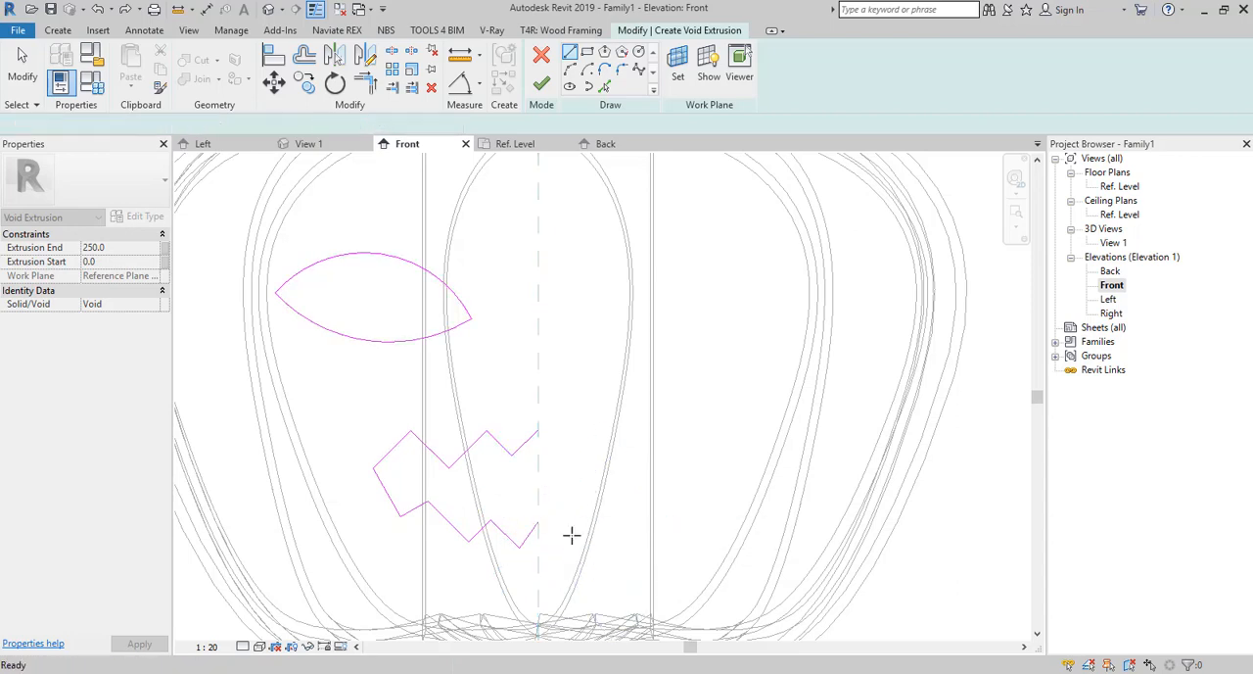
Mirror the half mouth outline about the Center (Left/Right) reference plane to complete the mouth loop.
{"action": "left_click_drag", "start_coordinate": [575, 409], "coordinate": [364, 538]}
{"action": "left_click", "coordinate": [334, 54]}
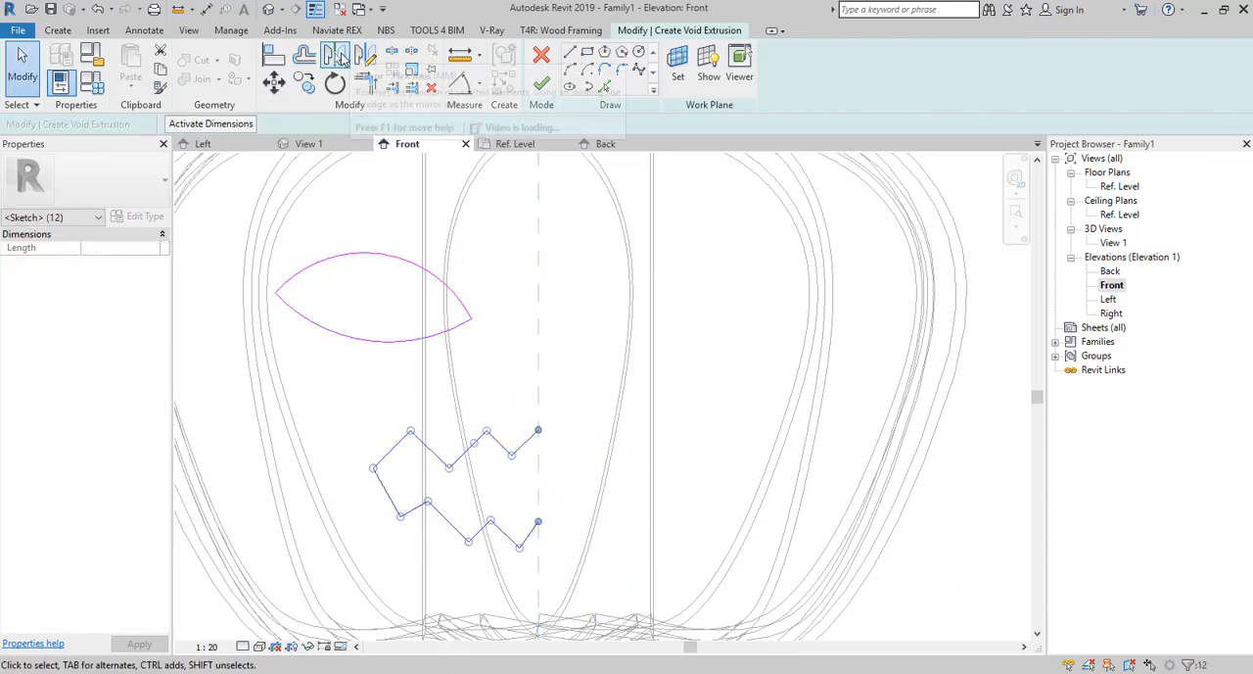
{"action": "left_click", "coordinate": [537, 313]}
{"action": "scroll", "coordinate": [537, 353], "scroll_direction": "down", "scroll_amount": 3}
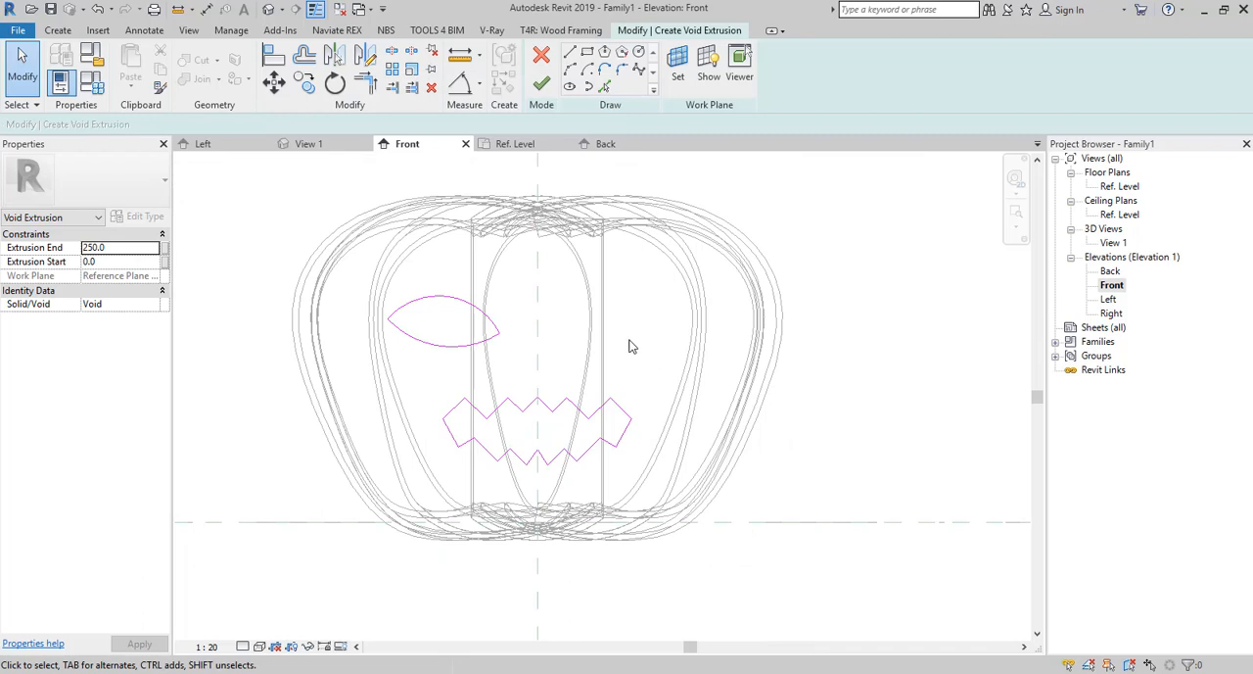
Mirror the eye loop about the Center (Left/Right) reference plane and finish the void extrusion sketch.
{"action": "key", "text": "Tab"}
{"action": "left_click", "coordinate": [415, 342]}
{"action": "left_click", "coordinate": [333, 54]}
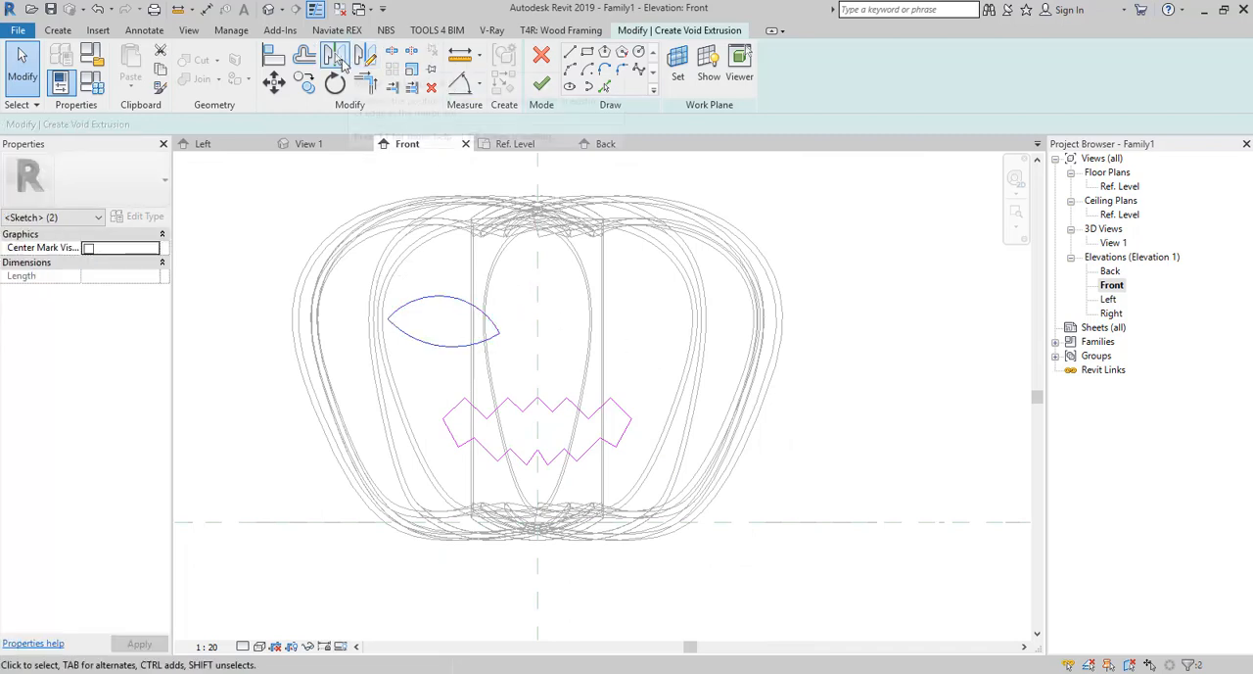
{"action": "left_click", "coordinate": [538, 327]}
{"action": "left_click", "coordinate": [549, 290]}
{"action": "left_click", "coordinate": [542, 83]}
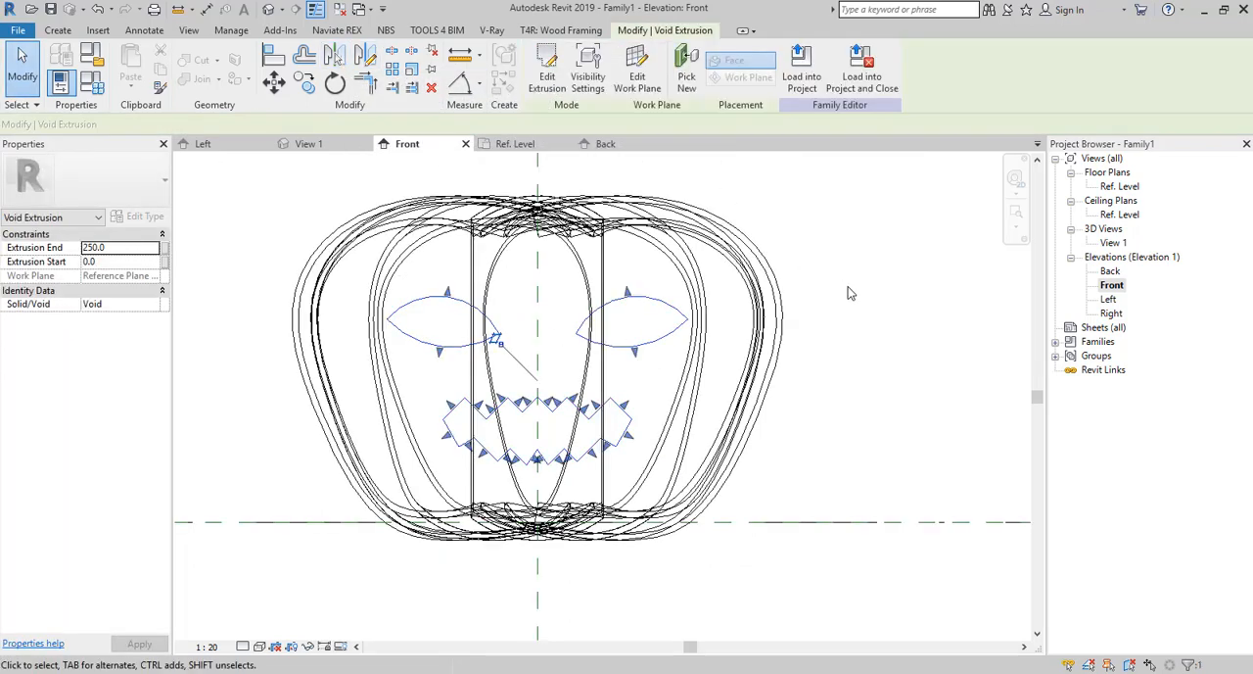
{"action": "left_click", "coordinate": [850, 293]}
In the Left elevation, stretch the void extrusion past the pumpkin's front to a depth of about 608 mm.
{"action": "double_click", "coordinate": [1109, 245]}
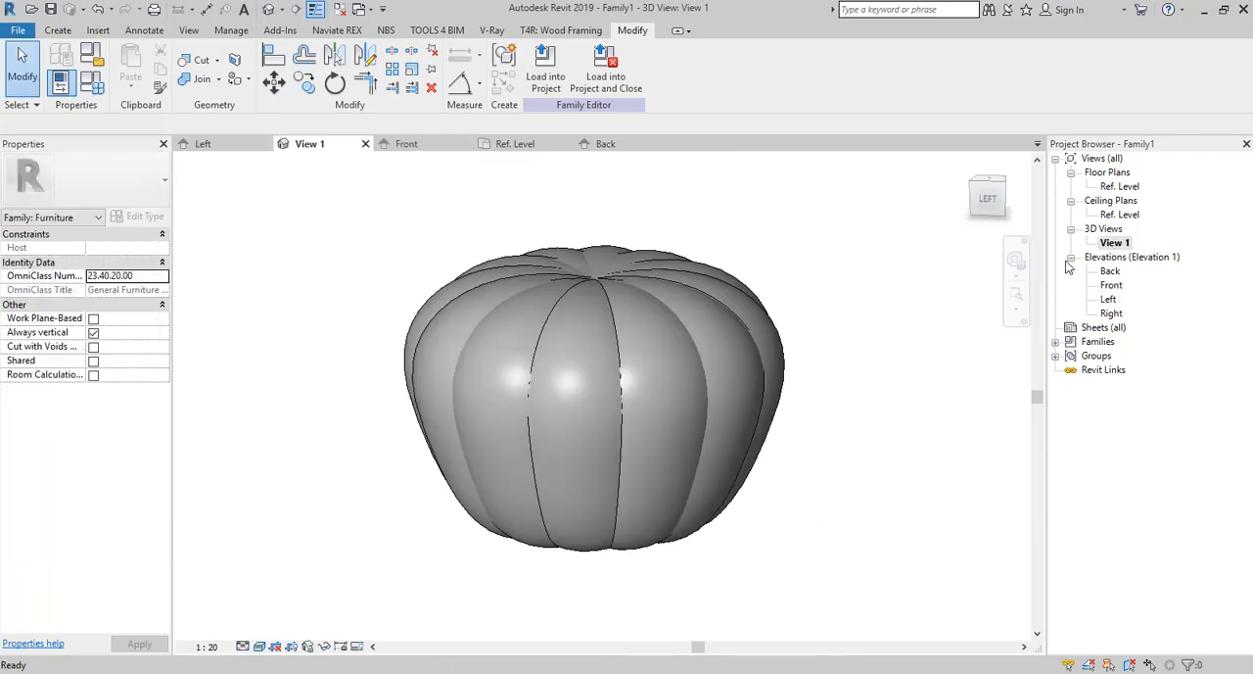
{"action": "scroll", "coordinate": [931, 346], "scroll_direction": "down", "scroll_amount": 1}
{"action": "middle_click_drag", "start_coordinate": [931, 347], "coordinate": [742, 441], "text": "shift"}
{"action": "double_click", "coordinate": [1111, 284]}
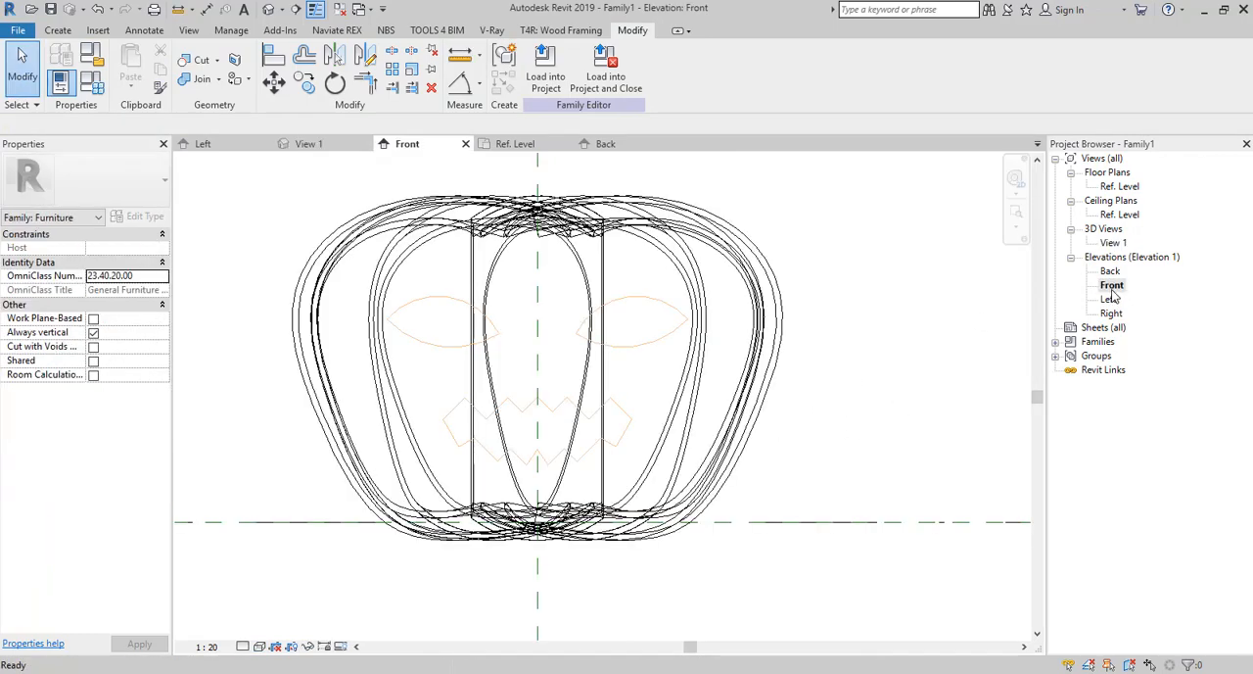
{"action": "double_click", "coordinate": [1108, 299]}
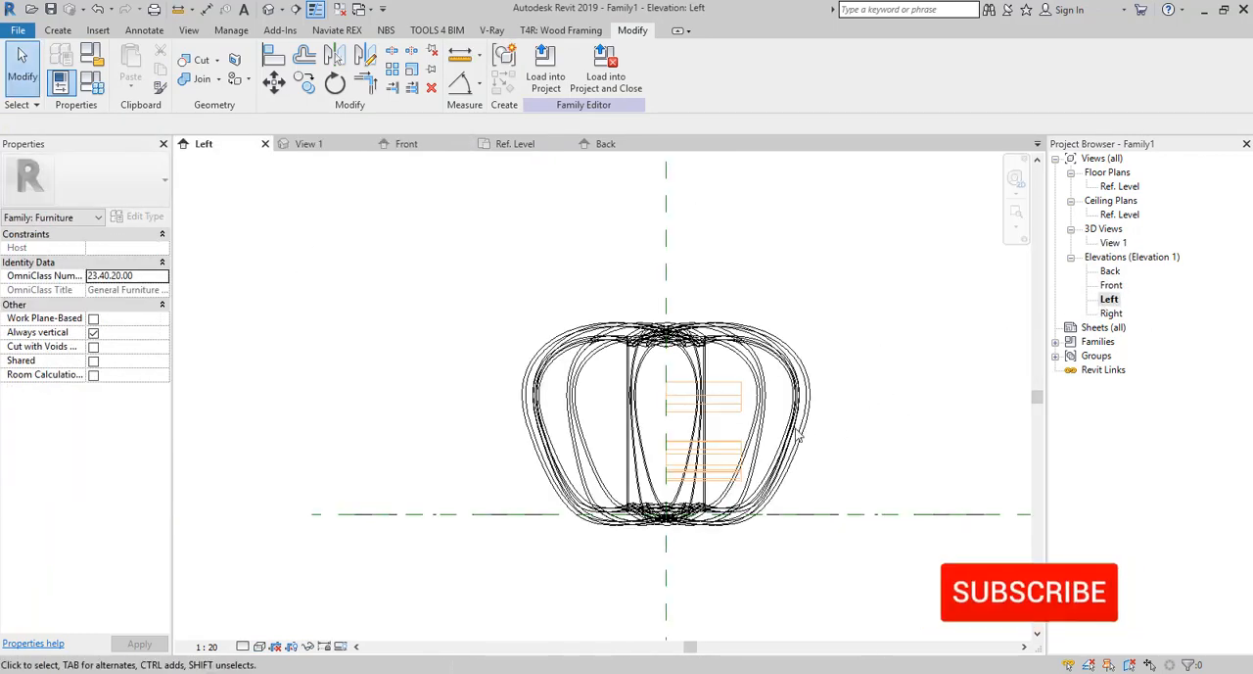
{"action": "left_click", "coordinate": [724, 412]}
{"action": "left_click_drag", "start_coordinate": [748, 432], "coordinate": [871, 431]}
{"action": "left_click", "coordinate": [882, 294]}
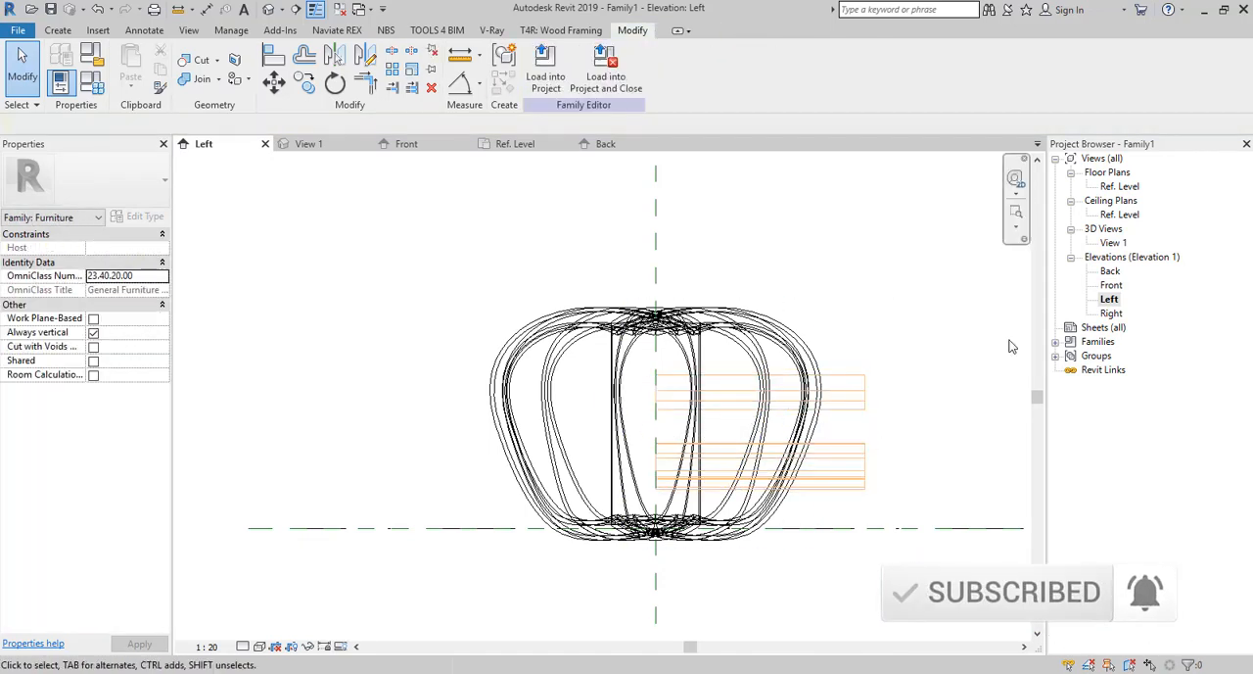
In the 3D view, cut the front pumpkin segment at the right eye with the void extrusion.
{"action": "double_click", "coordinate": [1114, 243]}
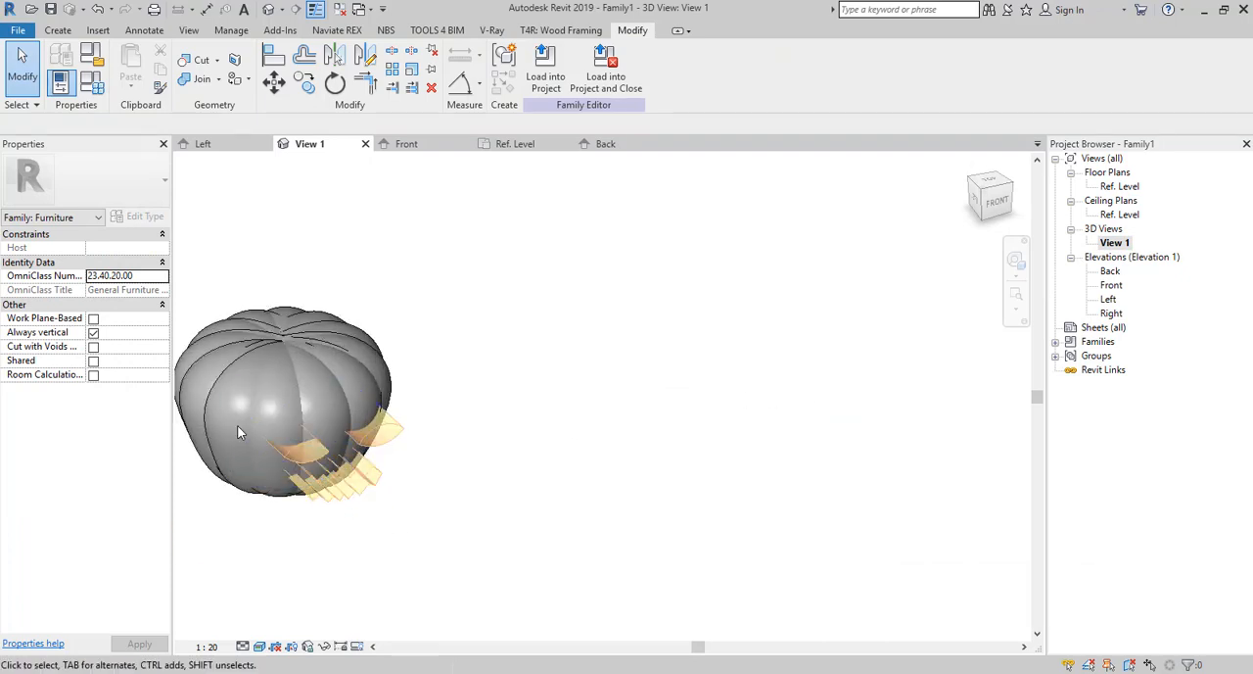
{"action": "left_click", "coordinate": [196, 60]}
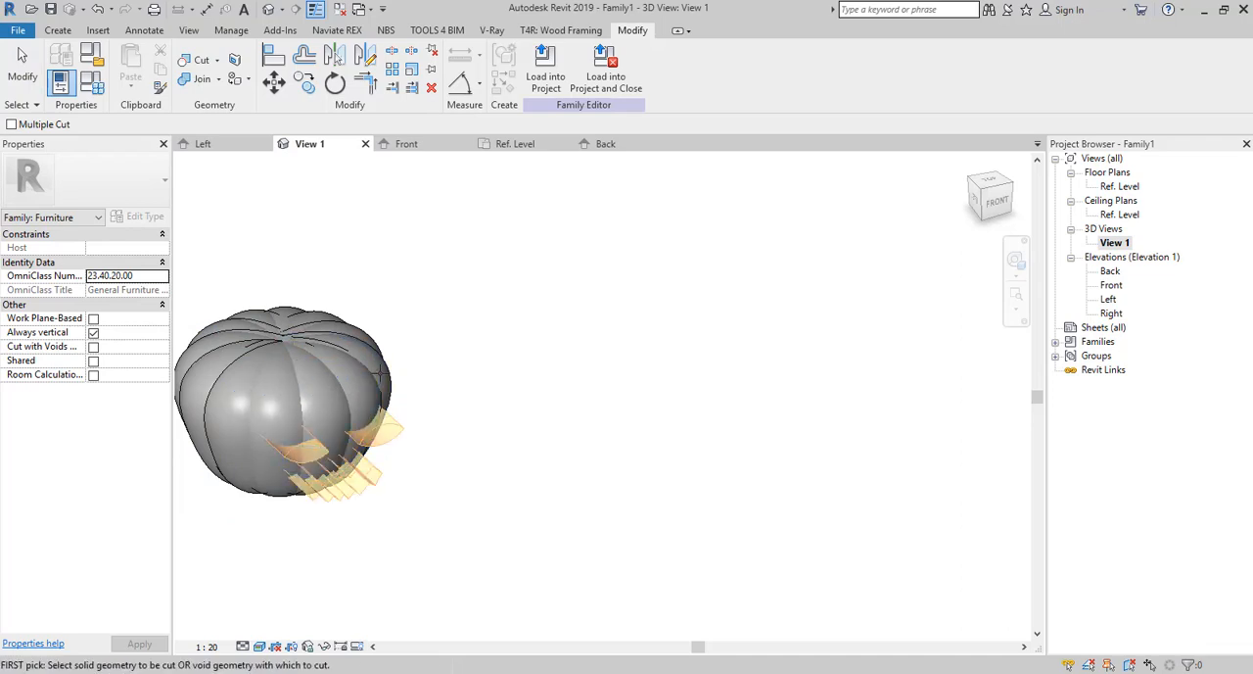
{"action": "left_click", "coordinate": [374, 389]}
{"action": "left_click", "coordinate": [367, 427]}
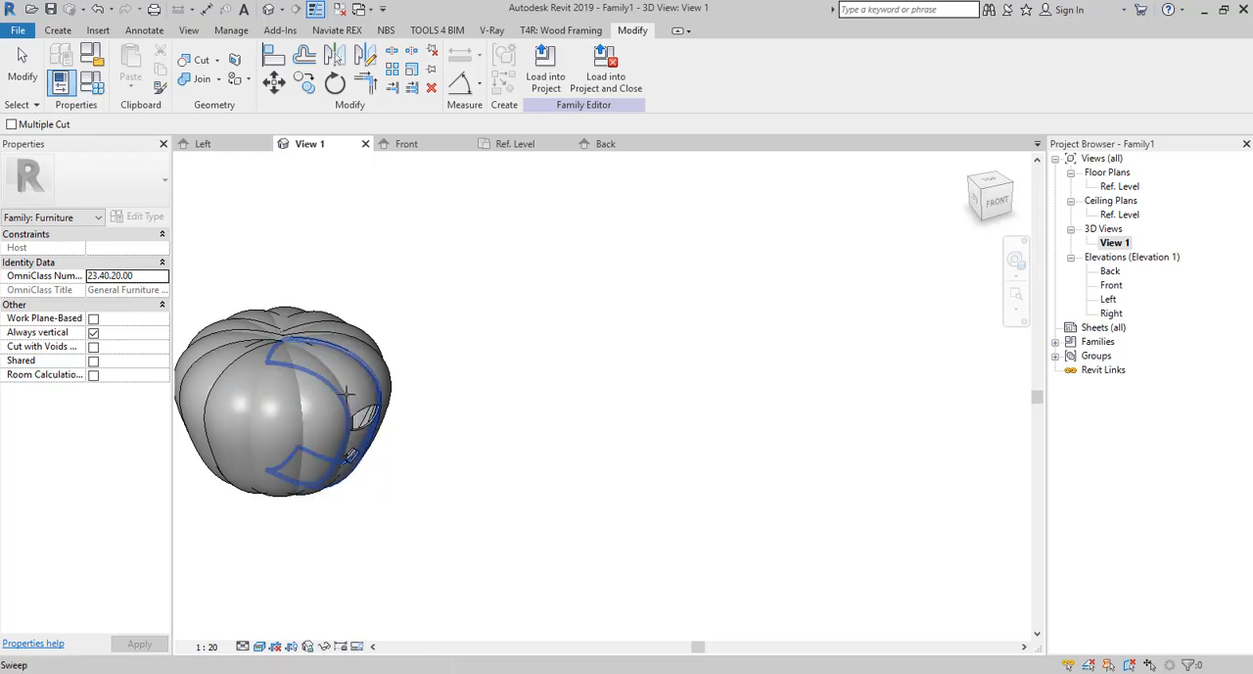
{"action": "key", "text": "Escape"}
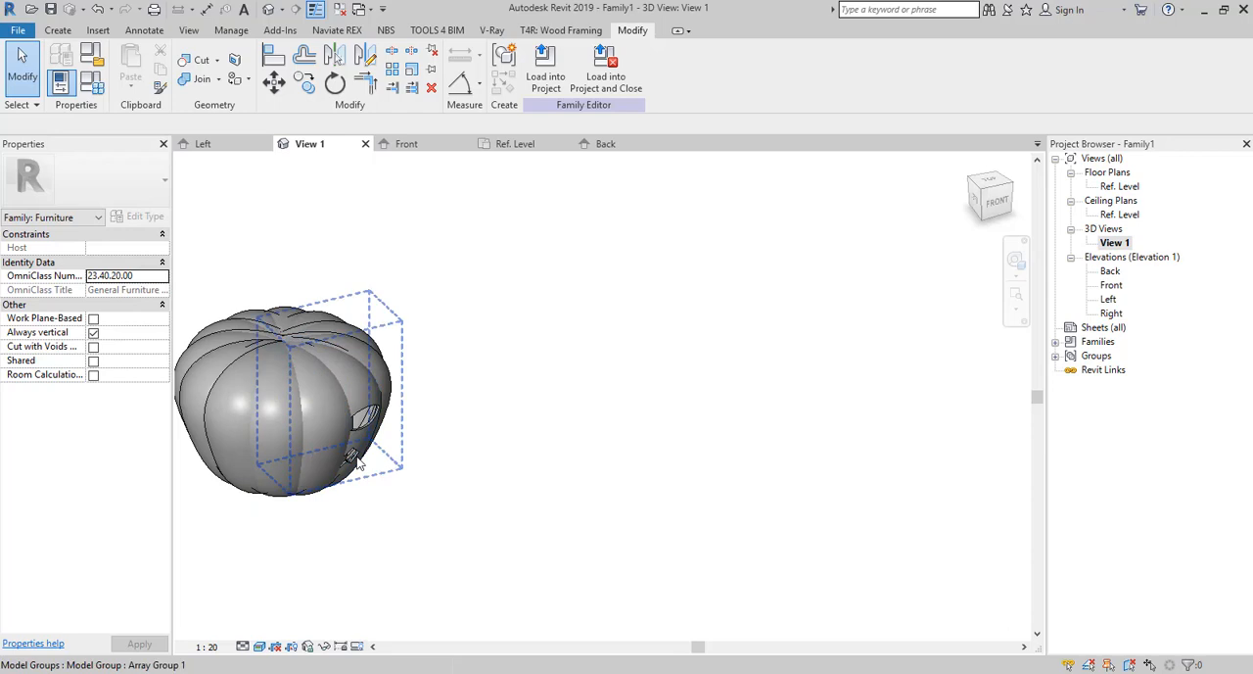
Try to cut a neighbouring front segment with the same void extrusion in the 3D view.
{"action": "left_click", "coordinate": [392, 479]}
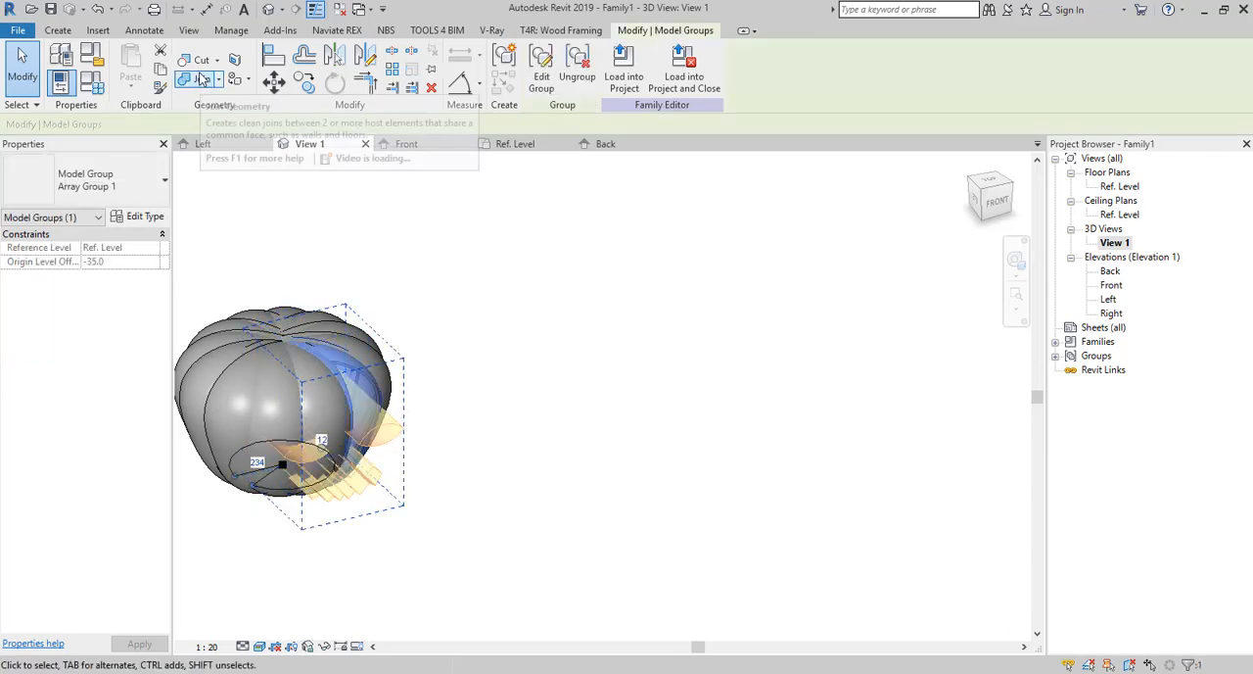
{"action": "left_click", "coordinate": [332, 503]}
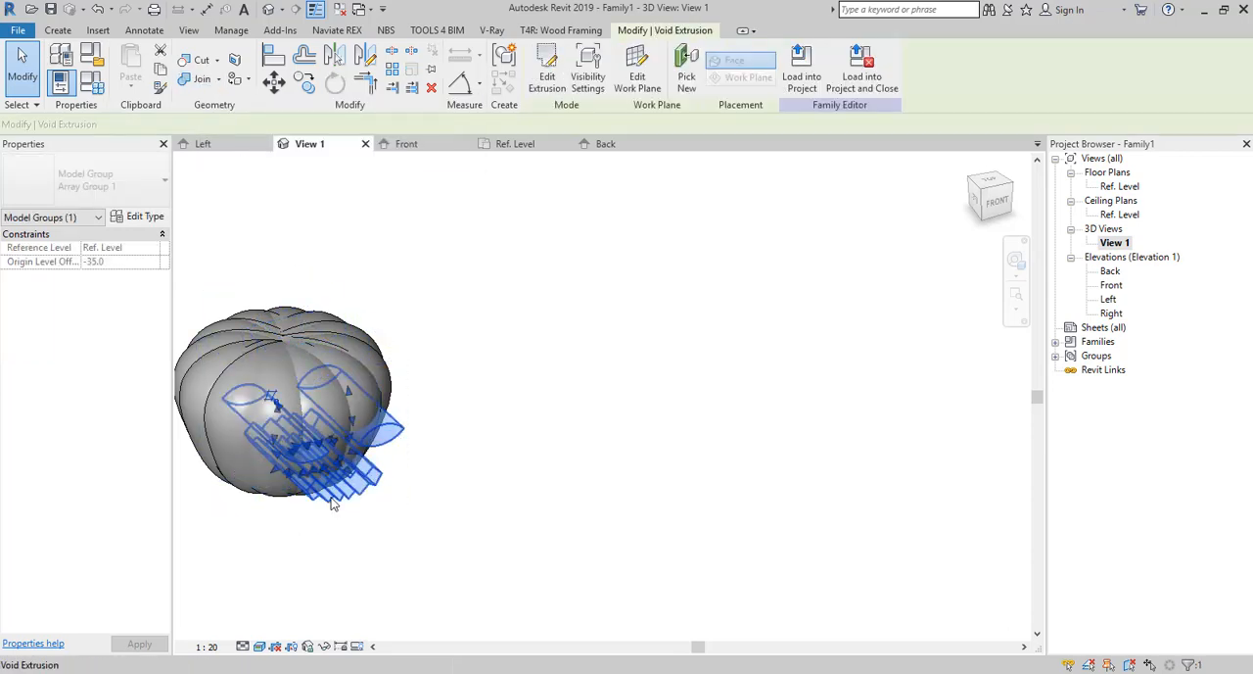
{"action": "key", "text": "c"}
{"action": "key", "text": "g"}
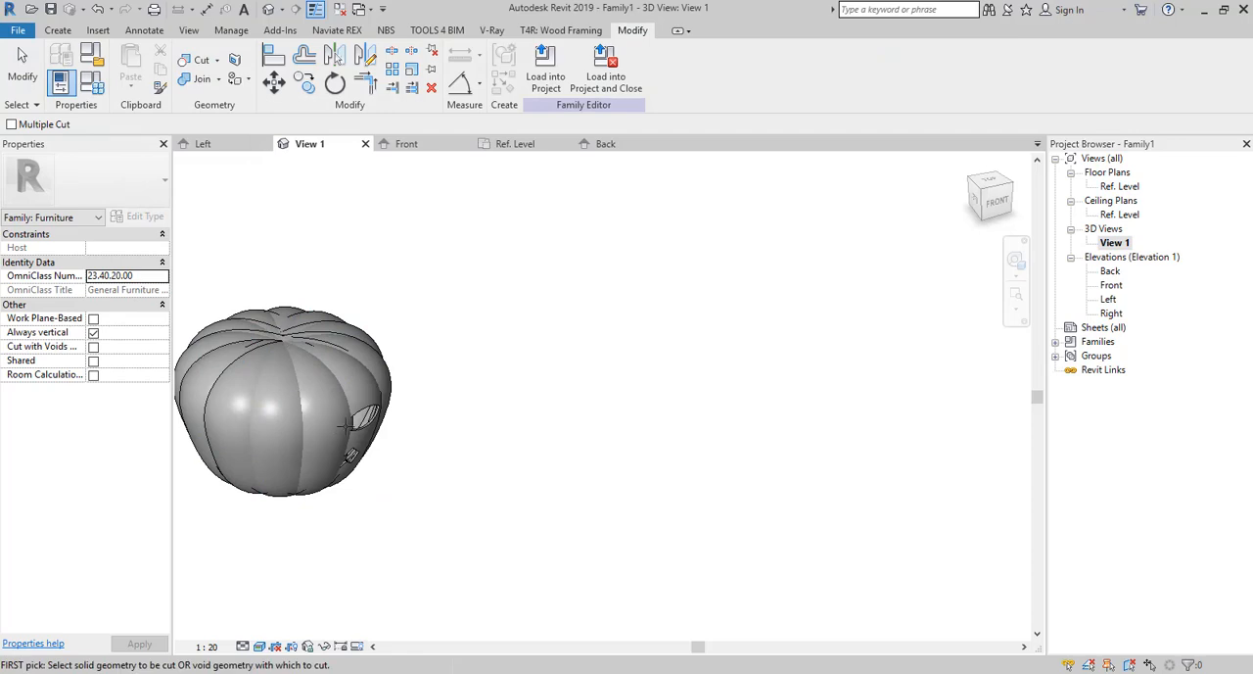
{"action": "left_click", "coordinate": [350, 422]}
{"action": "left_click", "coordinate": [413, 470]}
{"action": "key", "text": "Escape"}
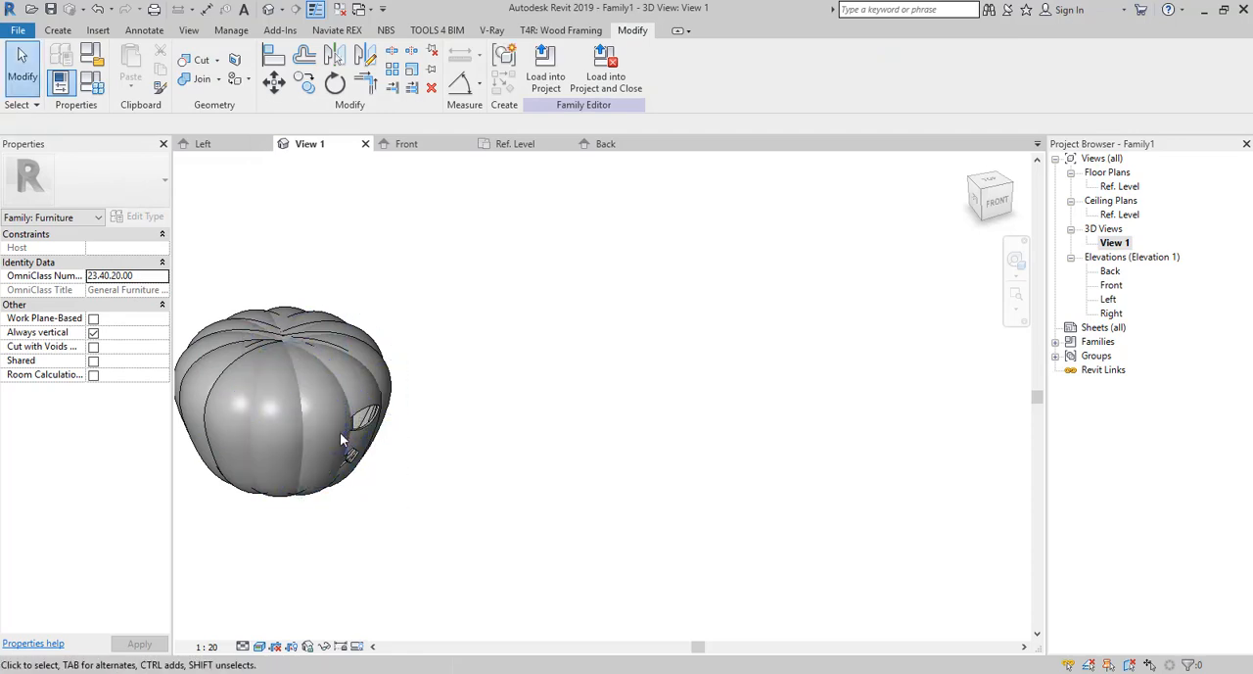
{"action": "left_click_drag", "start_coordinate": [436, 277], "coordinate": [521, 380]}
{"action": "middle_click_drag", "start_coordinate": [376, 478], "coordinate": [561, 449]}
{"action": "scroll", "coordinate": [544, 433], "scroll_direction": "up", "scroll_amount": 4}
{"action": "scroll", "coordinate": [619, 298], "scroll_direction": "down", "scroll_amount": 4}
{"action": "left_click_drag", "start_coordinate": [650, 191], "coordinate": [292, 402]}
{"action": "left_click", "coordinate": [623, 420]}
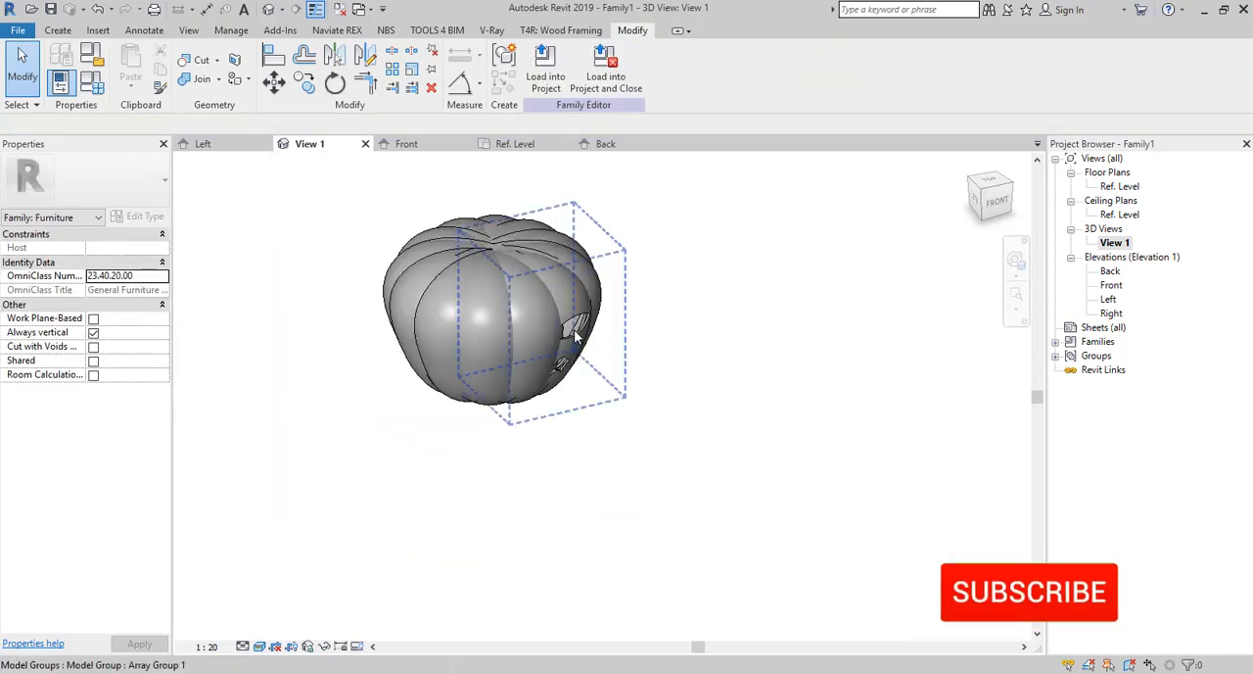
{"action": "left_click", "coordinate": [574, 329]}
{"action": "key", "text": "Escape"}
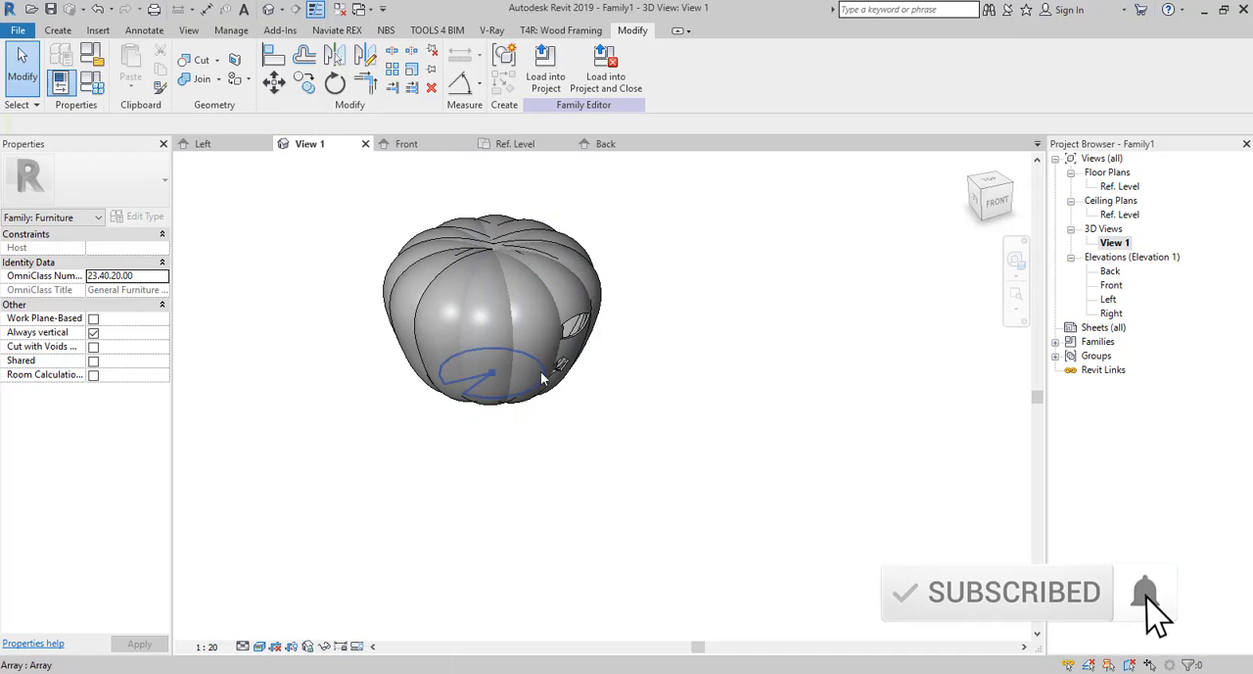
In the Front elevation, cut the pumpkin segment at the left eye with the void extrusion.
{"action": "double_click", "coordinate": [1111, 285]}
{"action": "left_click", "coordinate": [656, 342]}
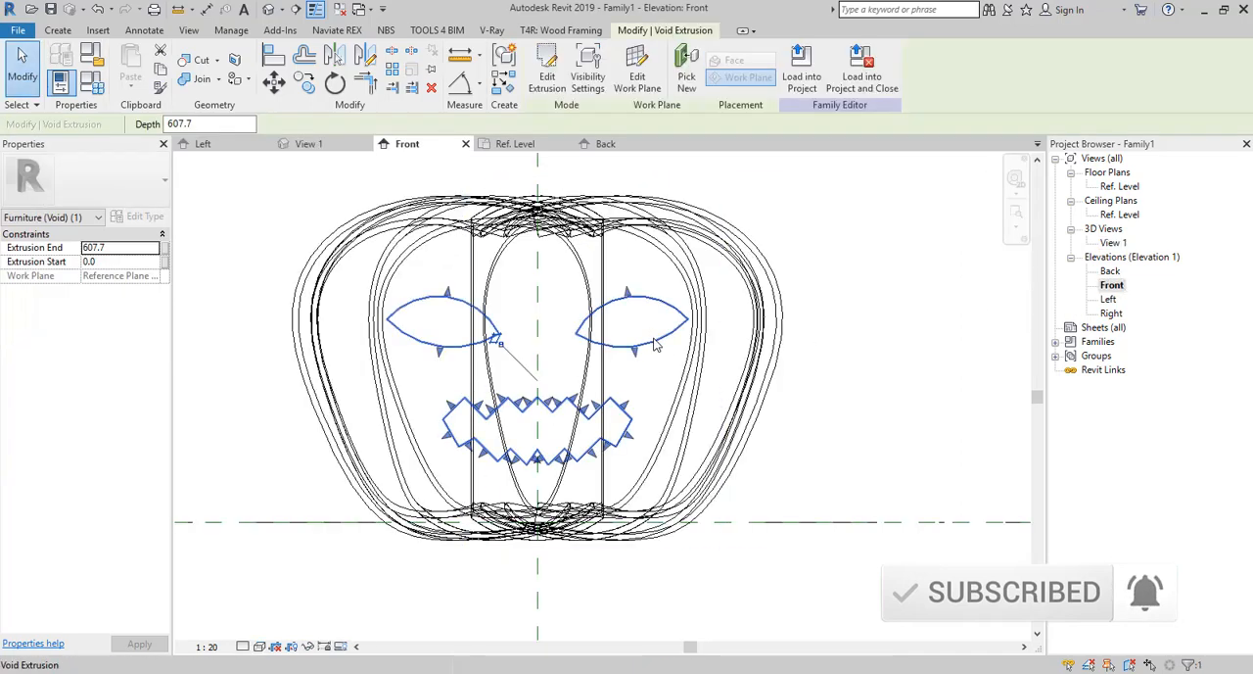
{"action": "key", "text": "c"}
{"action": "key", "text": "g"}
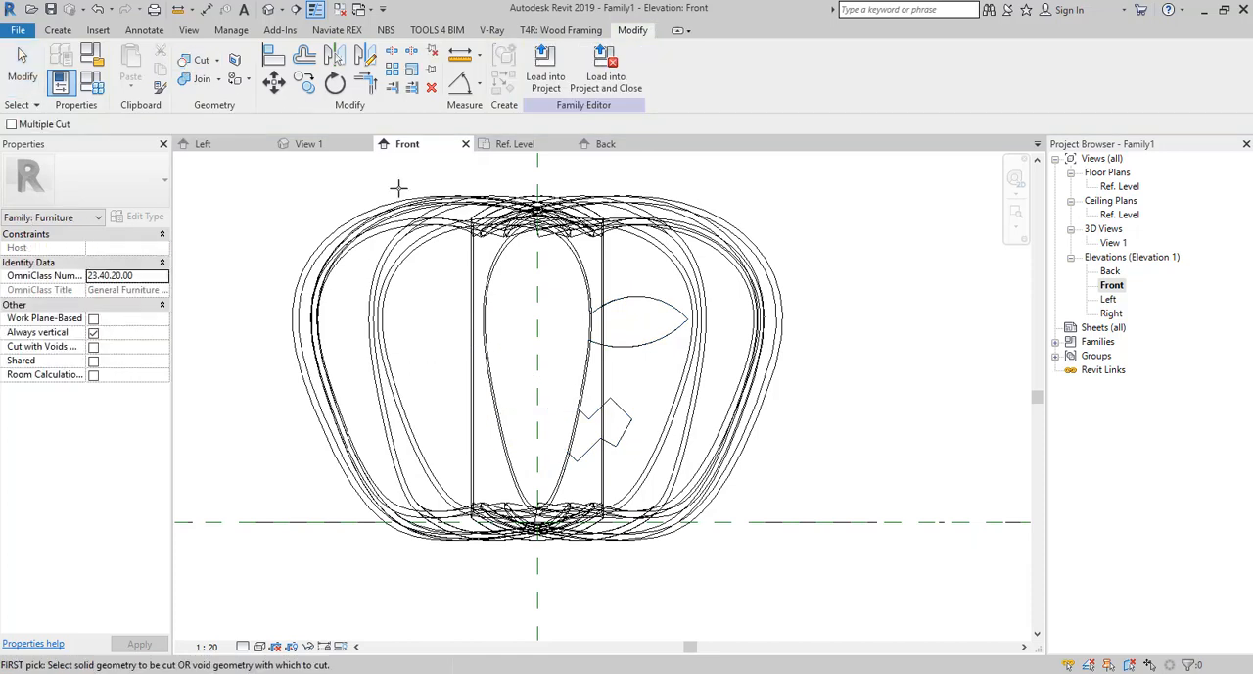
{"action": "left_click", "coordinate": [500, 286]}
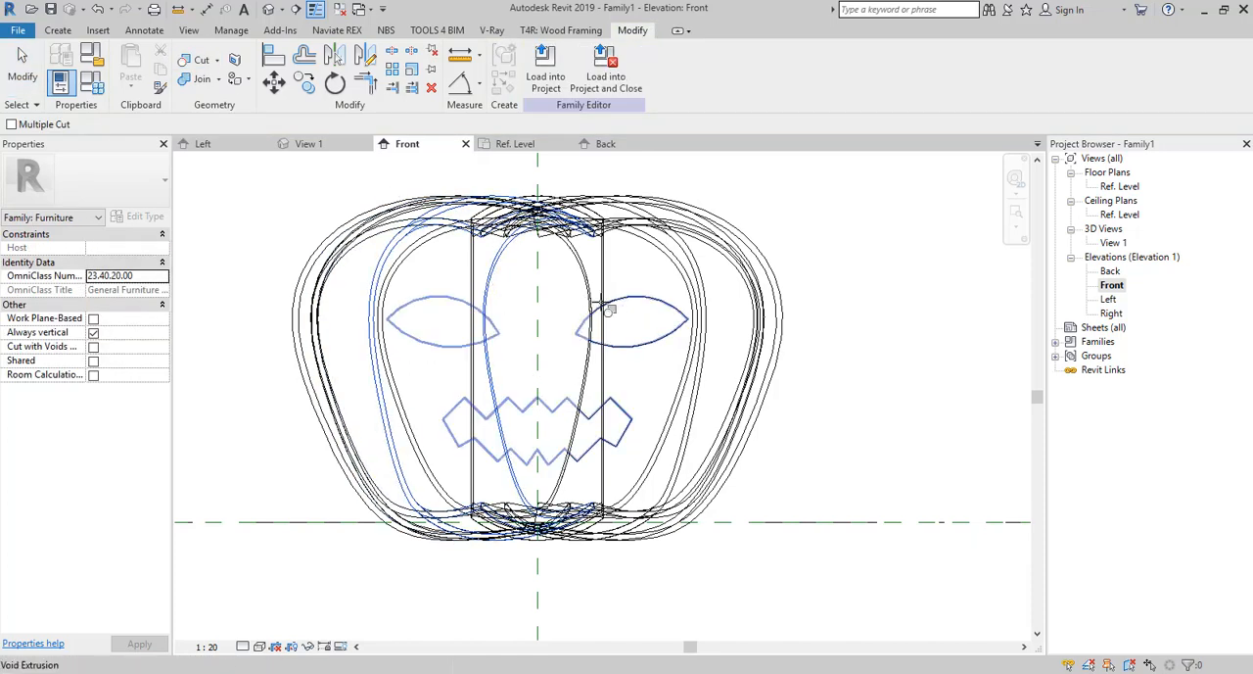
{"action": "left_click", "coordinate": [615, 309]}
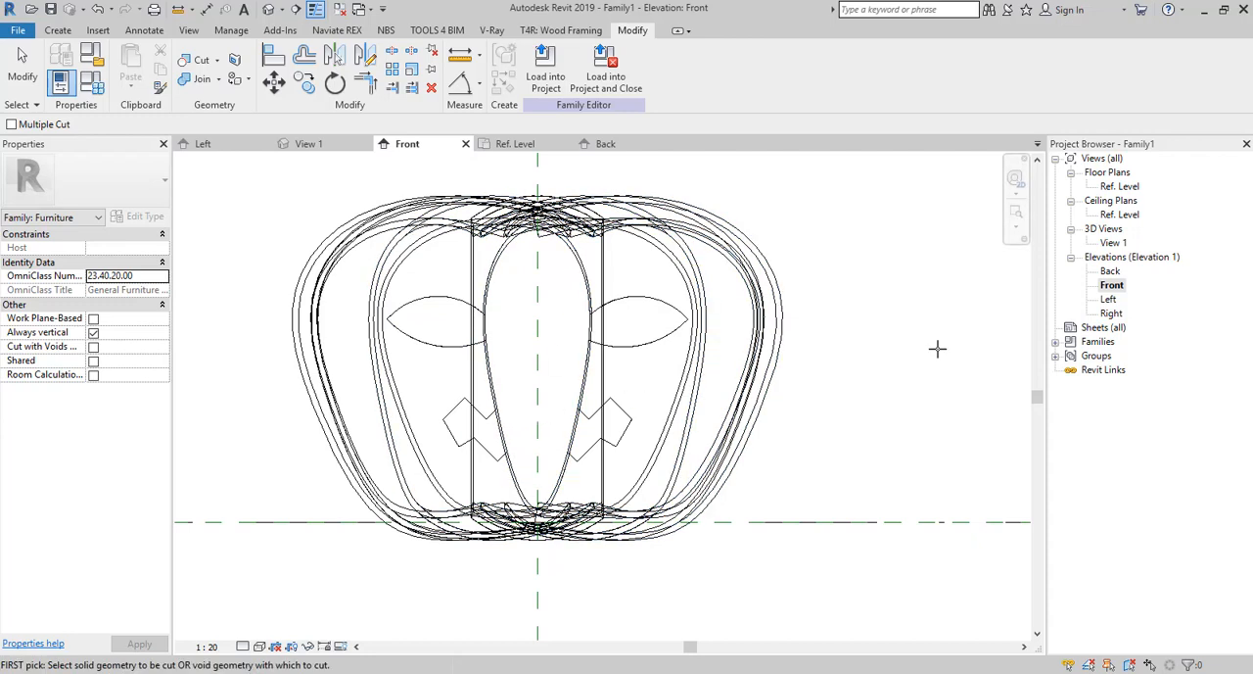
In the 3D view, cut the middle front segment with the void extrusion to complete the eyes and mouth.
{"action": "double_click", "coordinate": [1113, 243]}
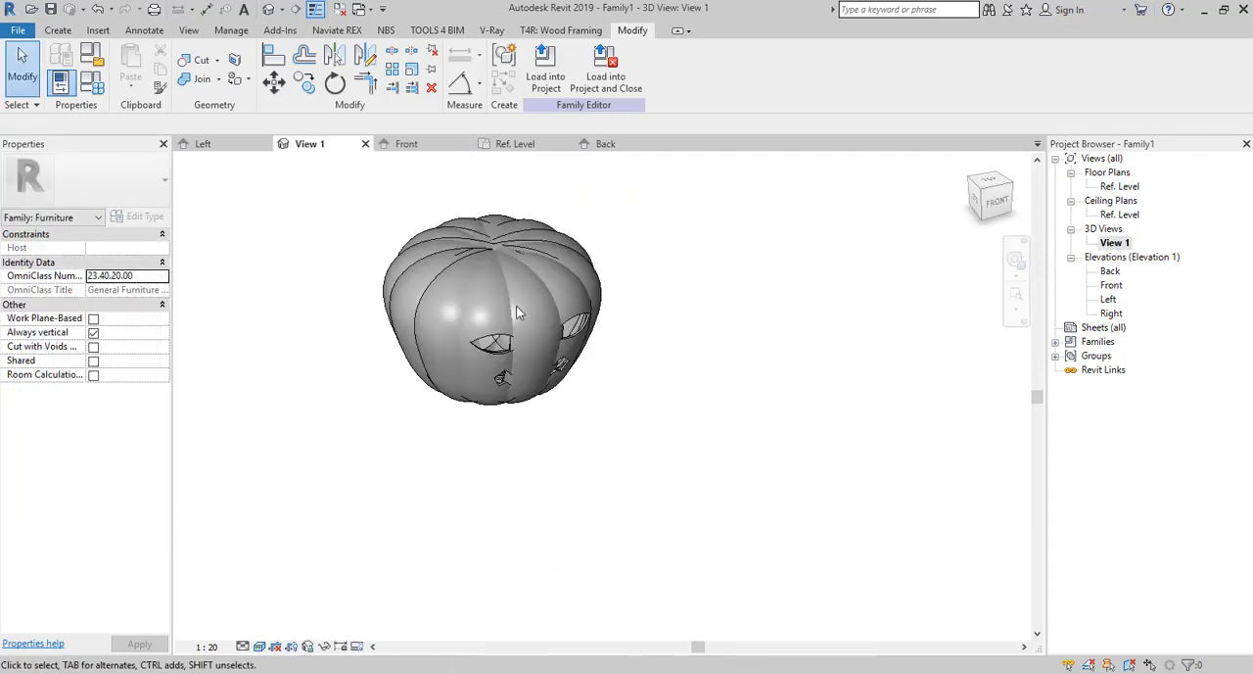
{"action": "left_click", "coordinate": [196, 61]}
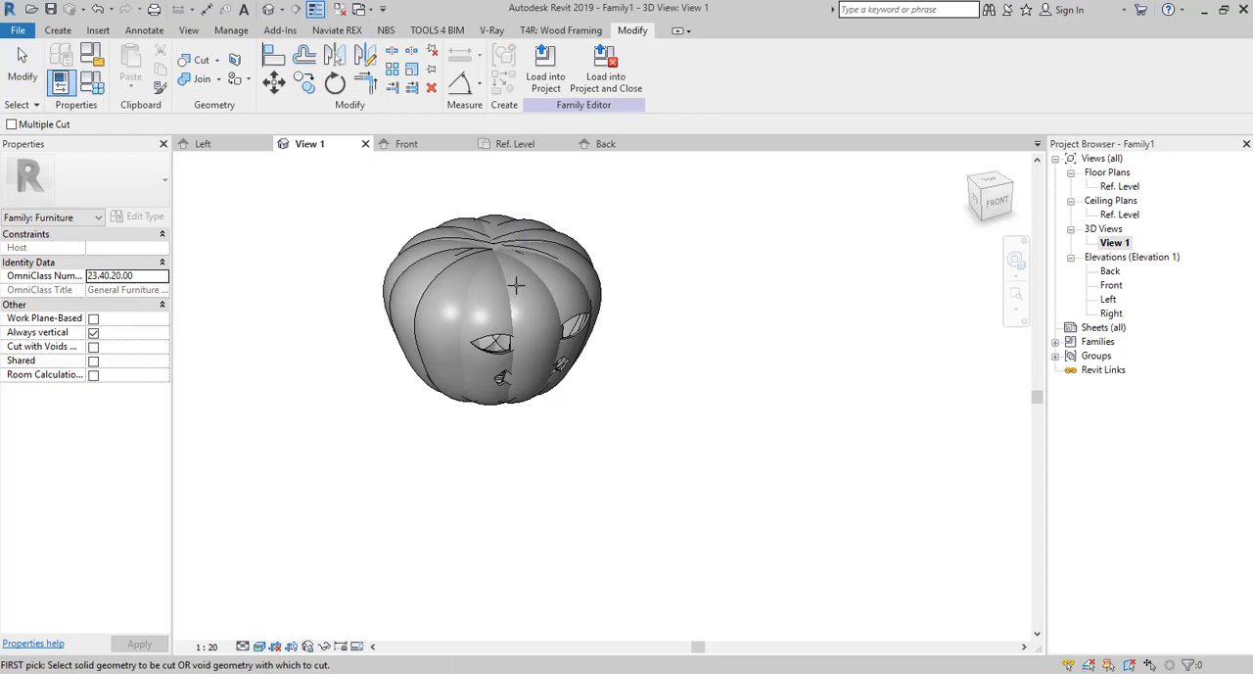
{"action": "left_click", "coordinate": [516, 323]}
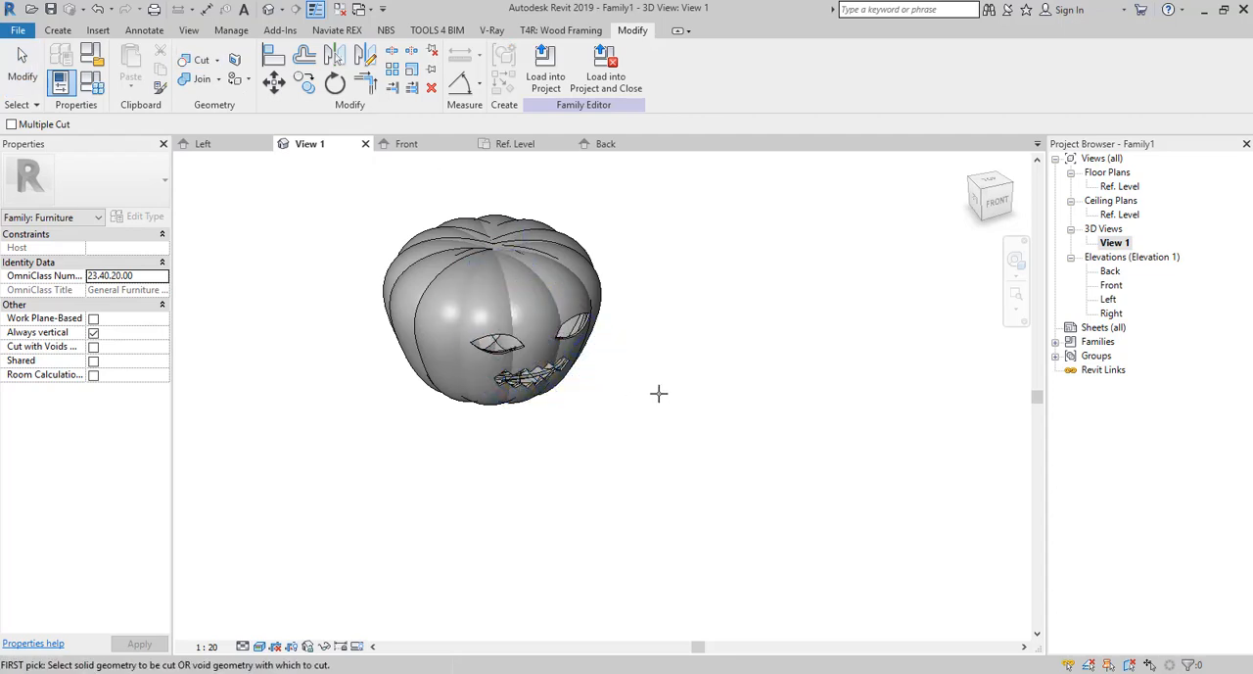
{"action": "key", "text": "Escape"}
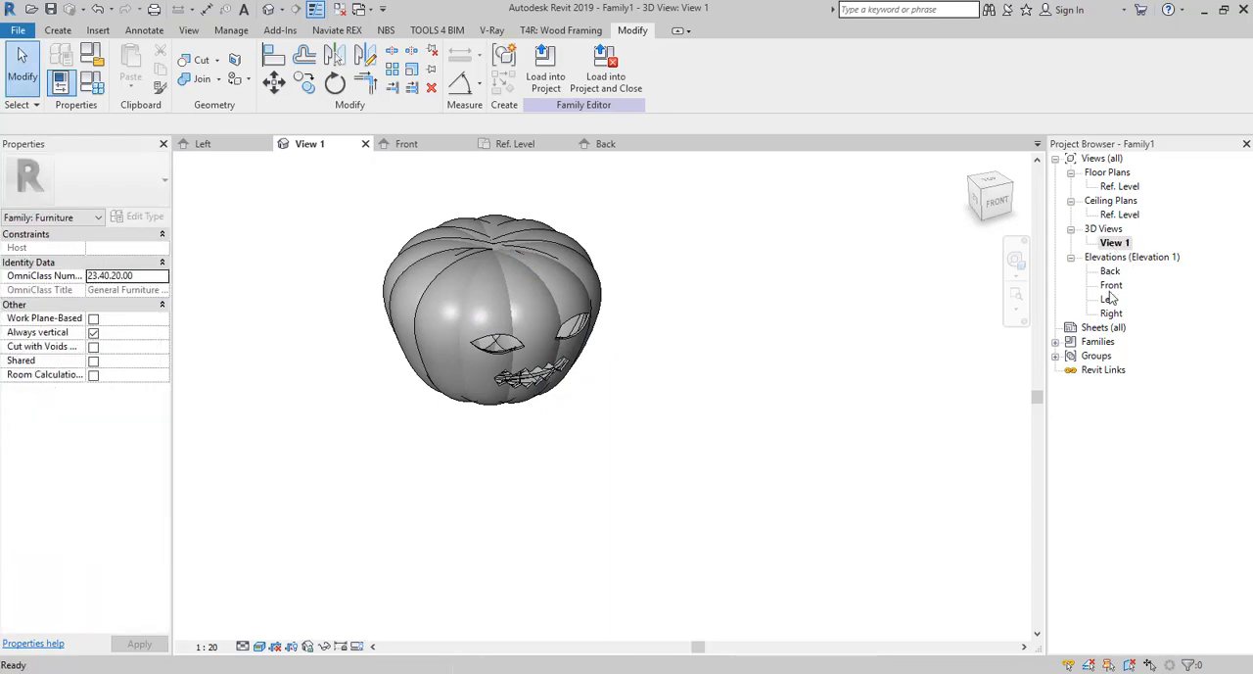
Check the carved eyes and mouth of the pumpkin in the Front elevation and in the 3D view.
{"action": "double_click", "coordinate": [1111, 285]}
{"action": "scroll", "coordinate": [855, 340], "scroll_direction": "down", "scroll_amount": 3}
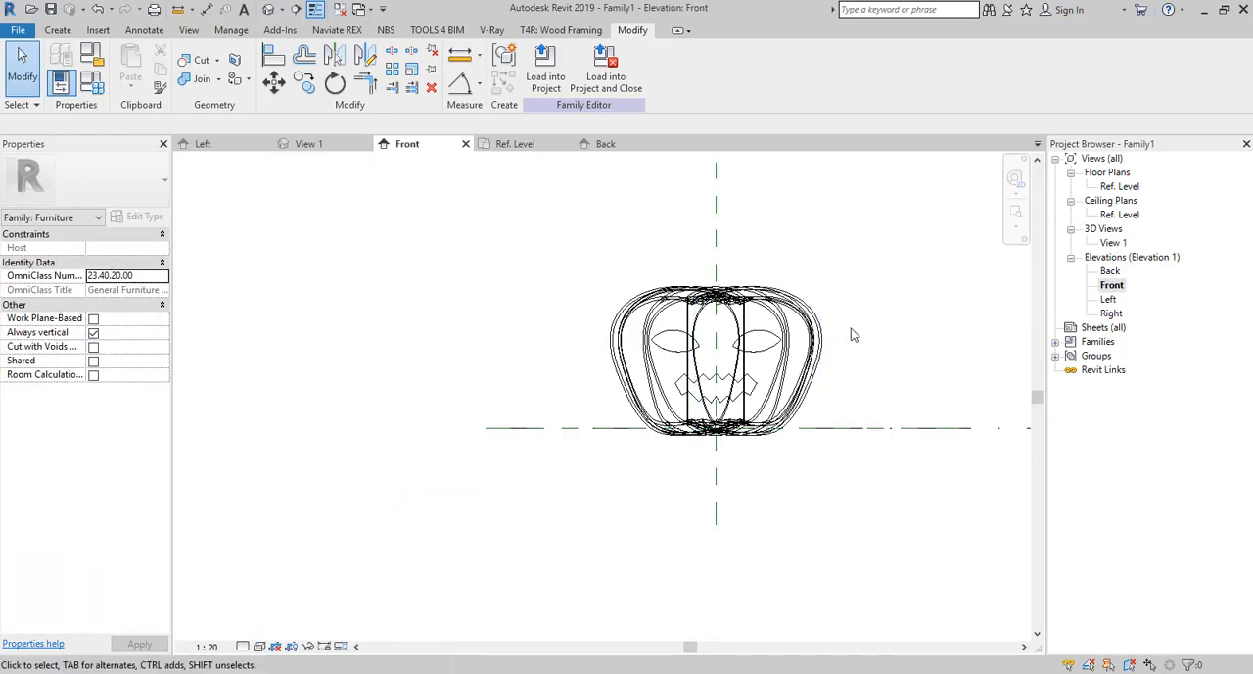
{"action": "scroll", "coordinate": [839, 355], "scroll_direction": "down", "scroll_amount": 2}
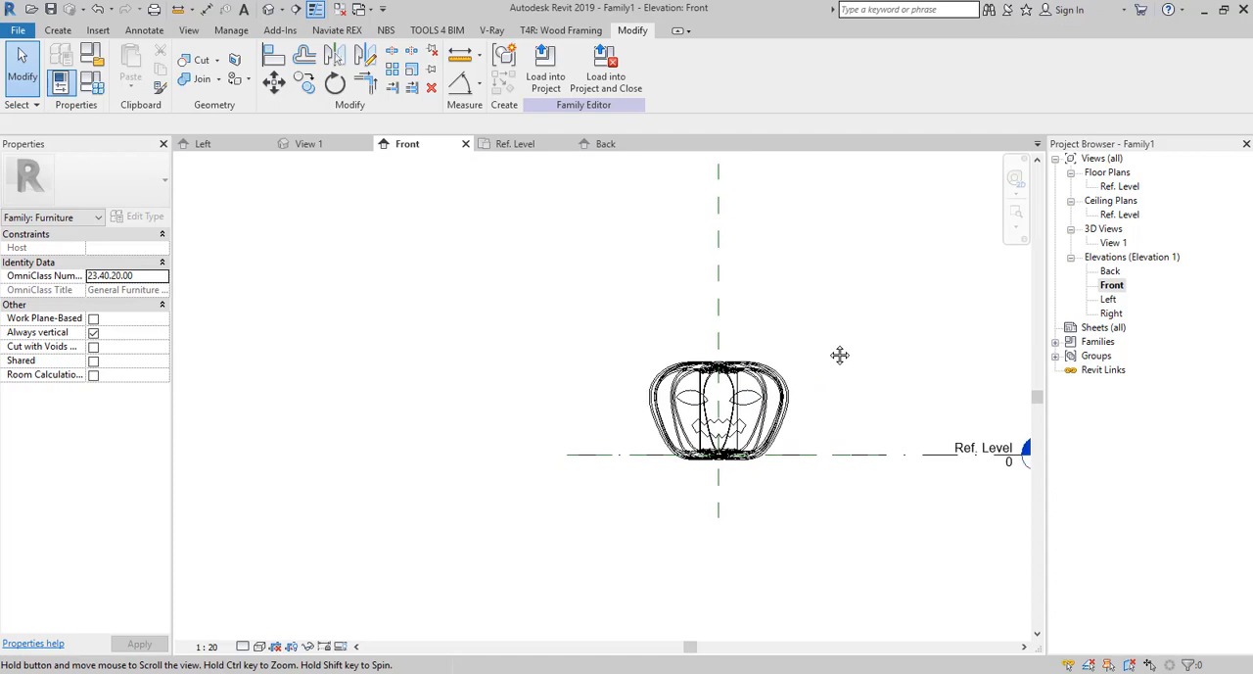
{"action": "double_click", "coordinate": [1113, 243]}
{"action": "middle_click_drag", "start_coordinate": [695, 377], "coordinate": [627, 441], "text": "shift"}
{"action": "middle_click_drag", "start_coordinate": [361, 272], "coordinate": [357, 267], "text": "shift"}
{"action": "scroll", "coordinate": [354, 264], "scroll_direction": "up", "scroll_amount": 3}
{"action": "scroll", "coordinate": [356, 271], "scroll_direction": "down", "scroll_amount": 2}
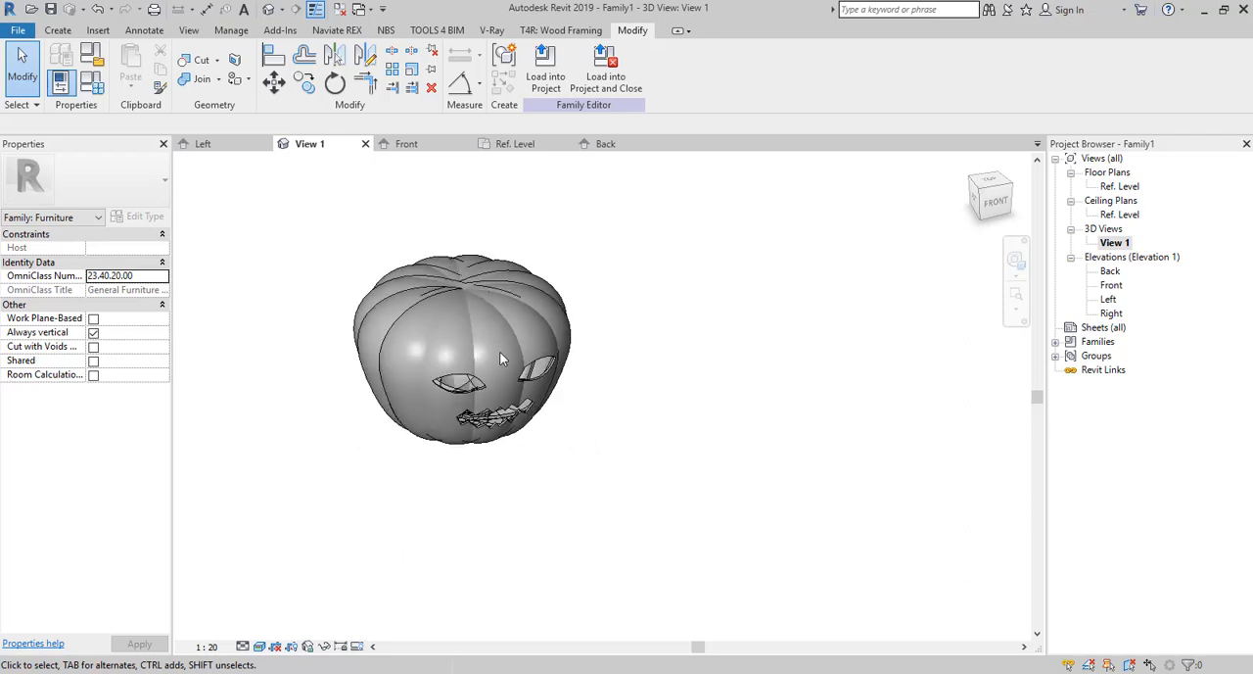
{"action": "left_click_drag", "start_coordinate": [577, 258], "coordinate": [392, 404]}
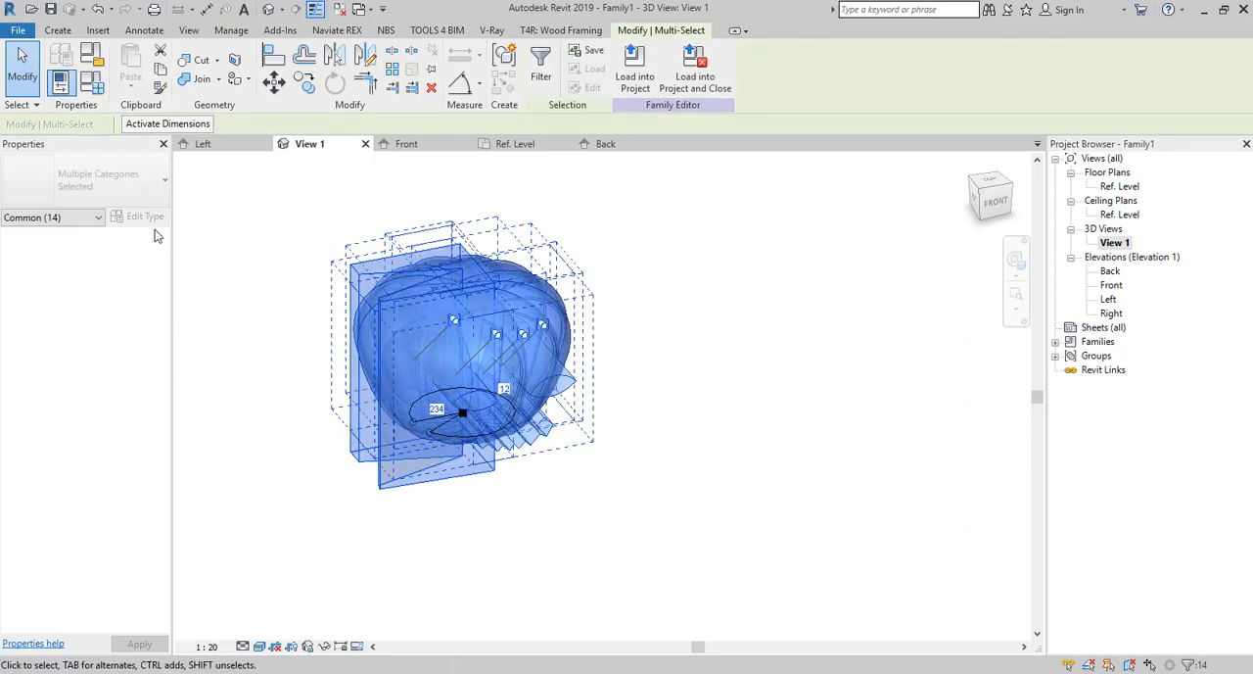
{"action": "left_click", "coordinate": [657, 282]}
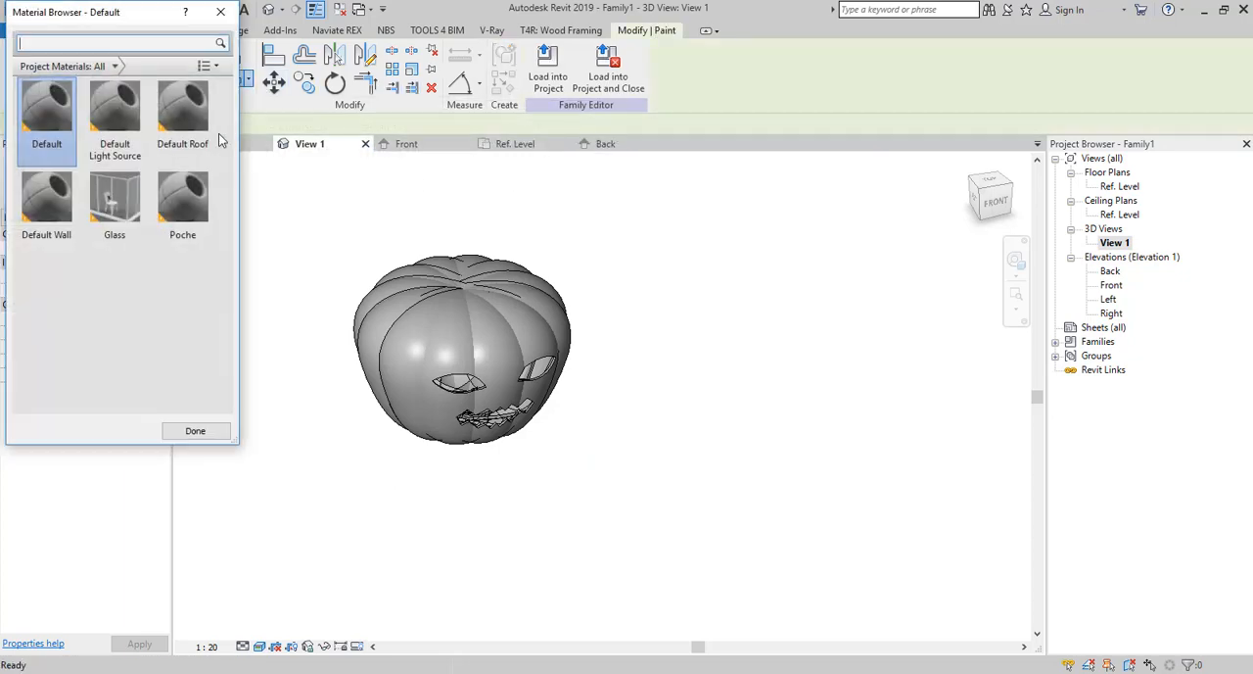
{"action": "left_click", "coordinate": [120, 43]}
{"action": "left_click", "coordinate": [220, 11]}
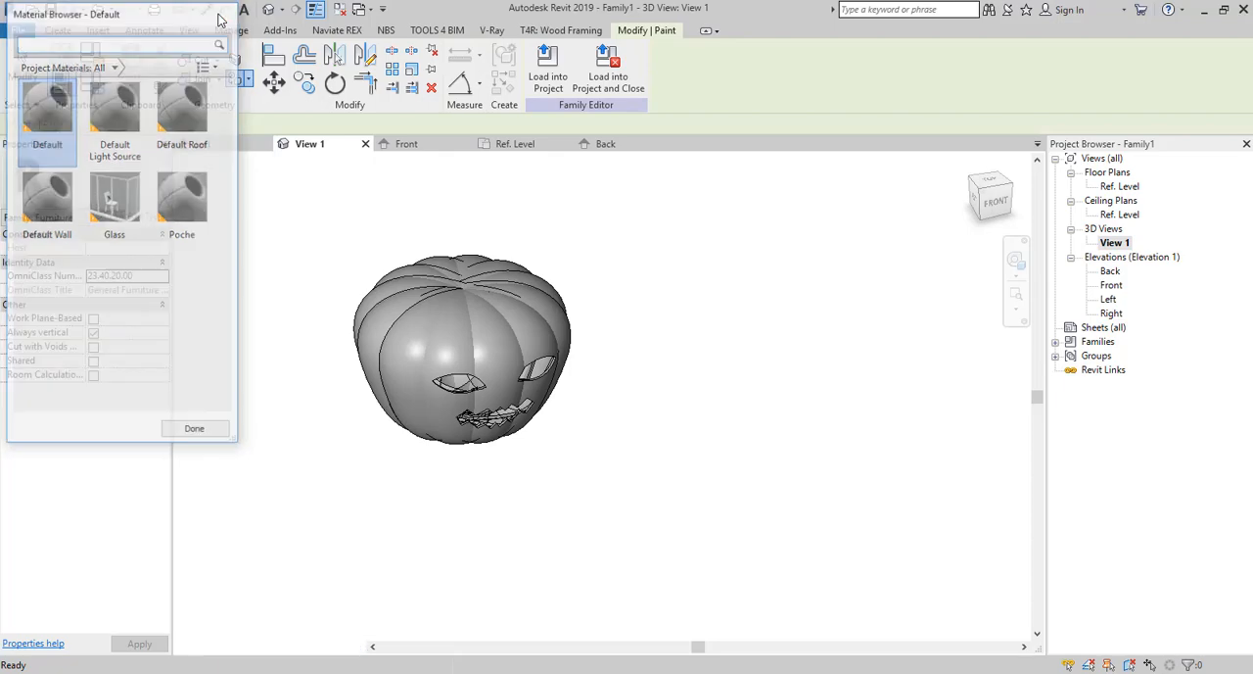
Search the material library for "orange", add Phenolic Resin to the family's materials and show its appearance settings.
{"action": "left_click", "coordinate": [231, 31]}
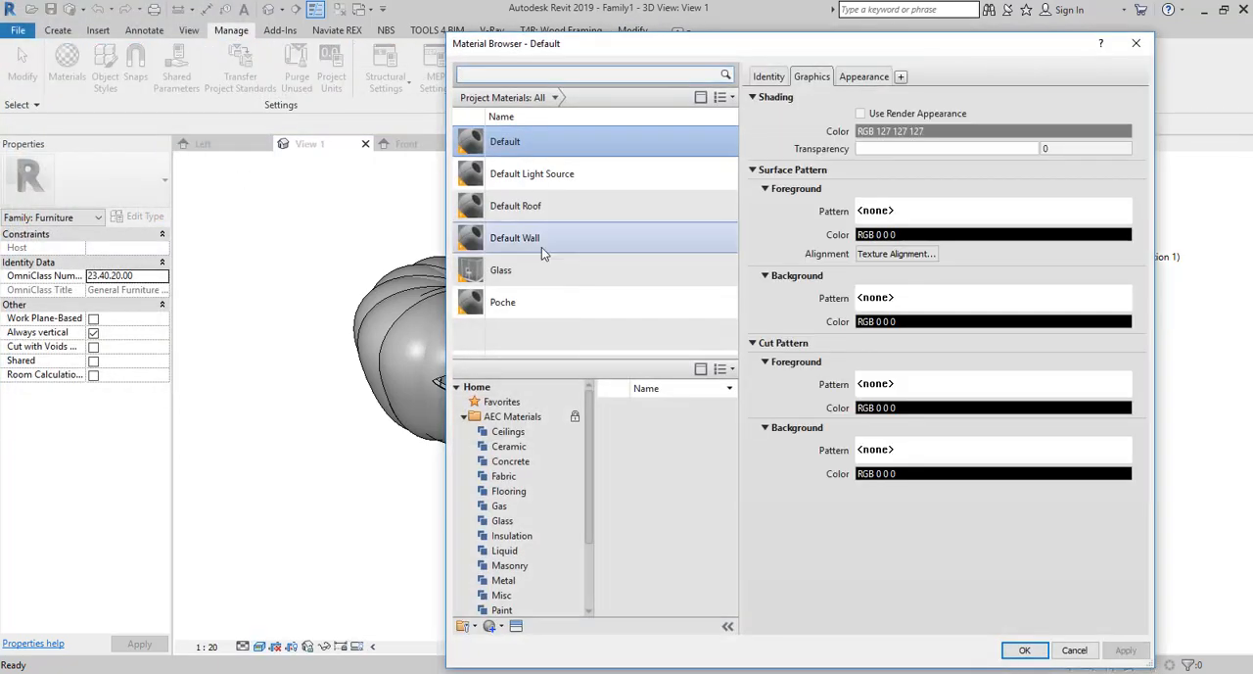
{"action": "scroll", "coordinate": [534, 509], "scroll_direction": "down", "scroll_amount": 2}
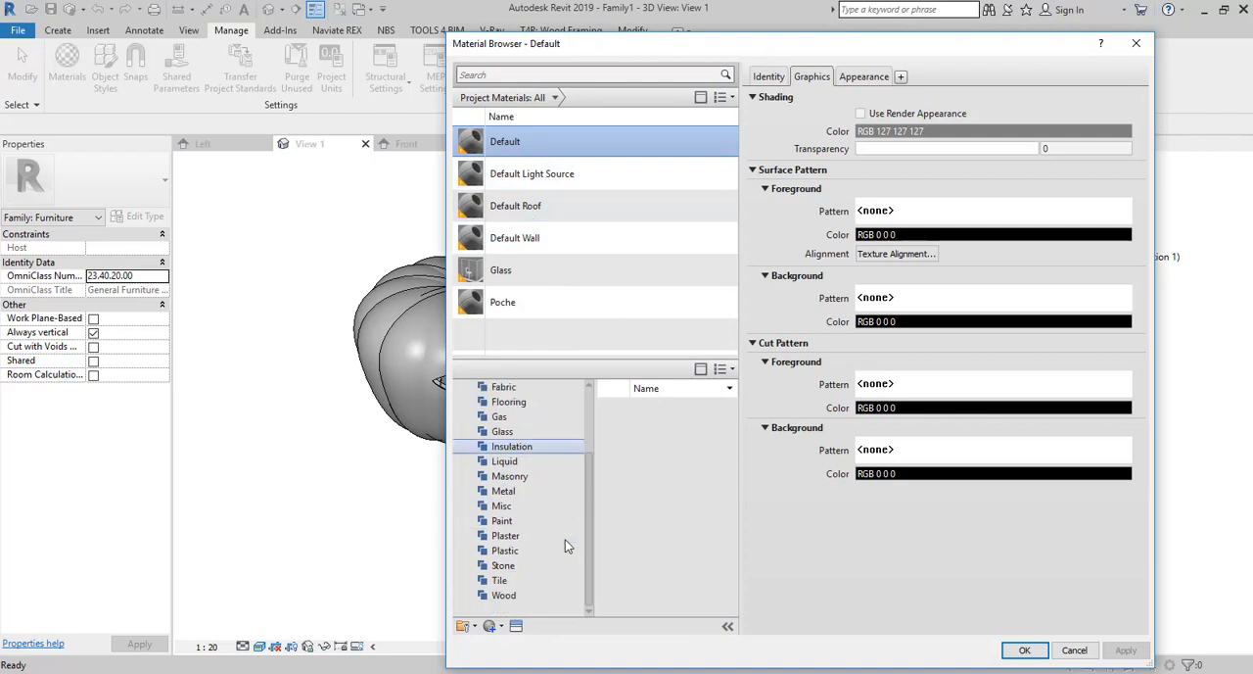
{"action": "left_click", "coordinate": [500, 78]}
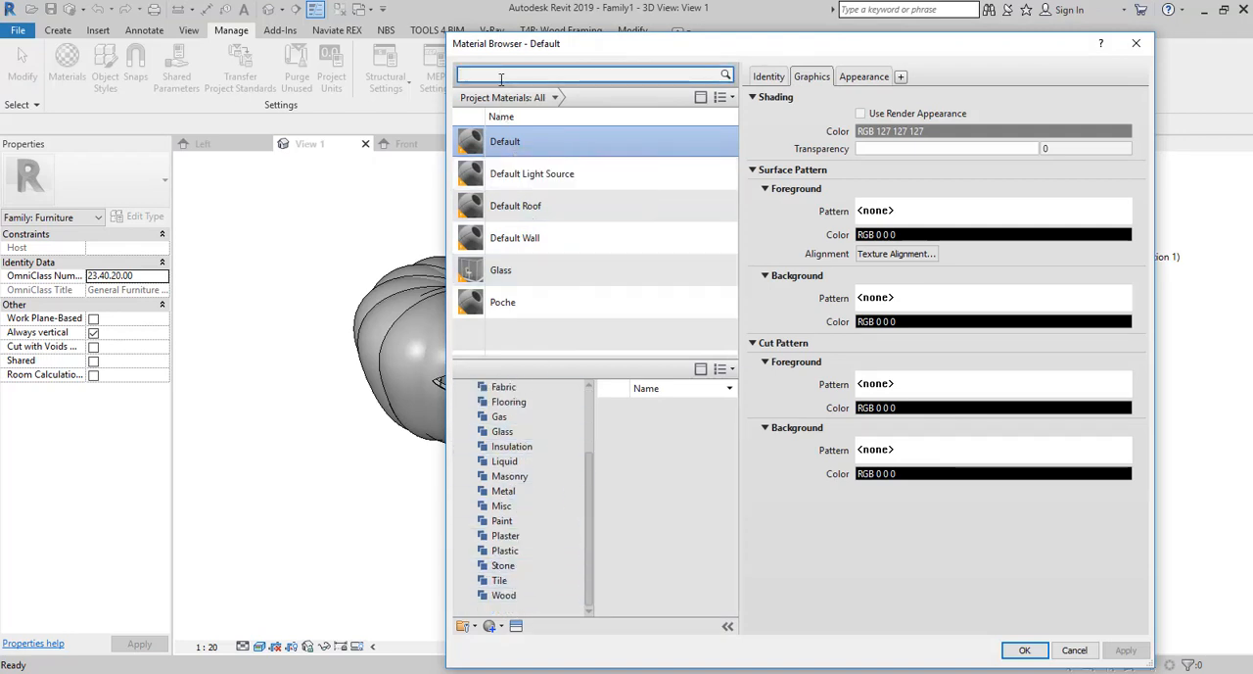
{"action": "type", "text": "orra"}
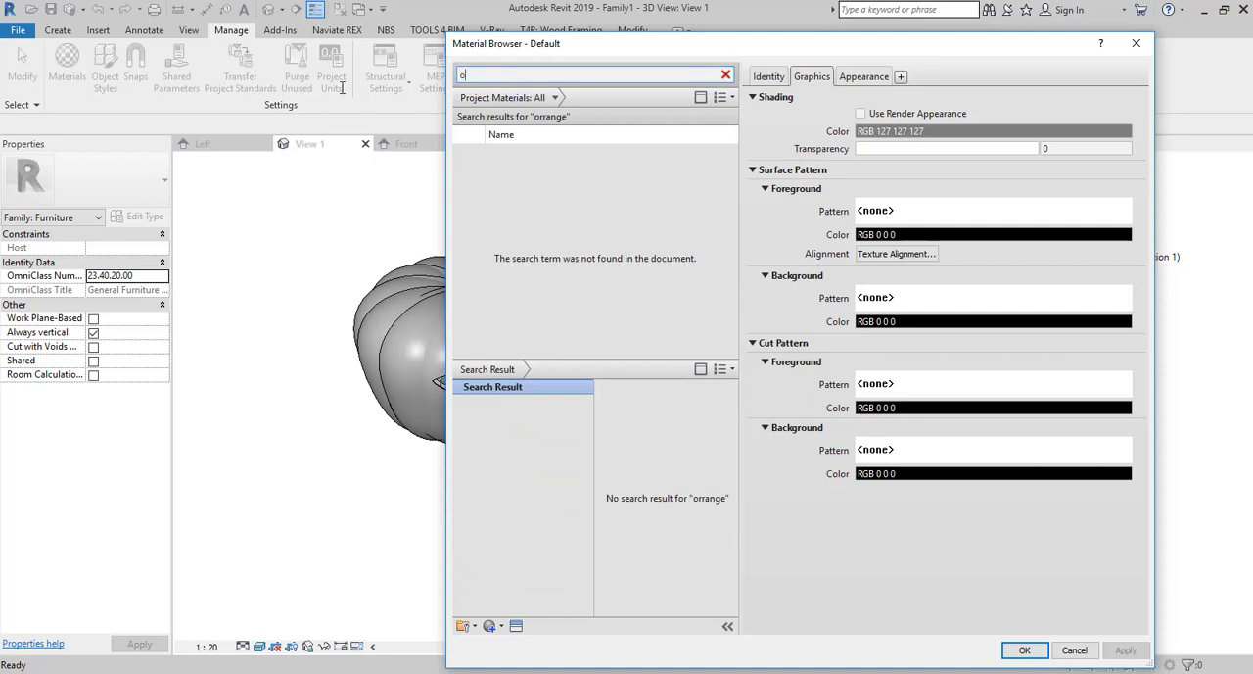
{"action": "type", "text": "range"}
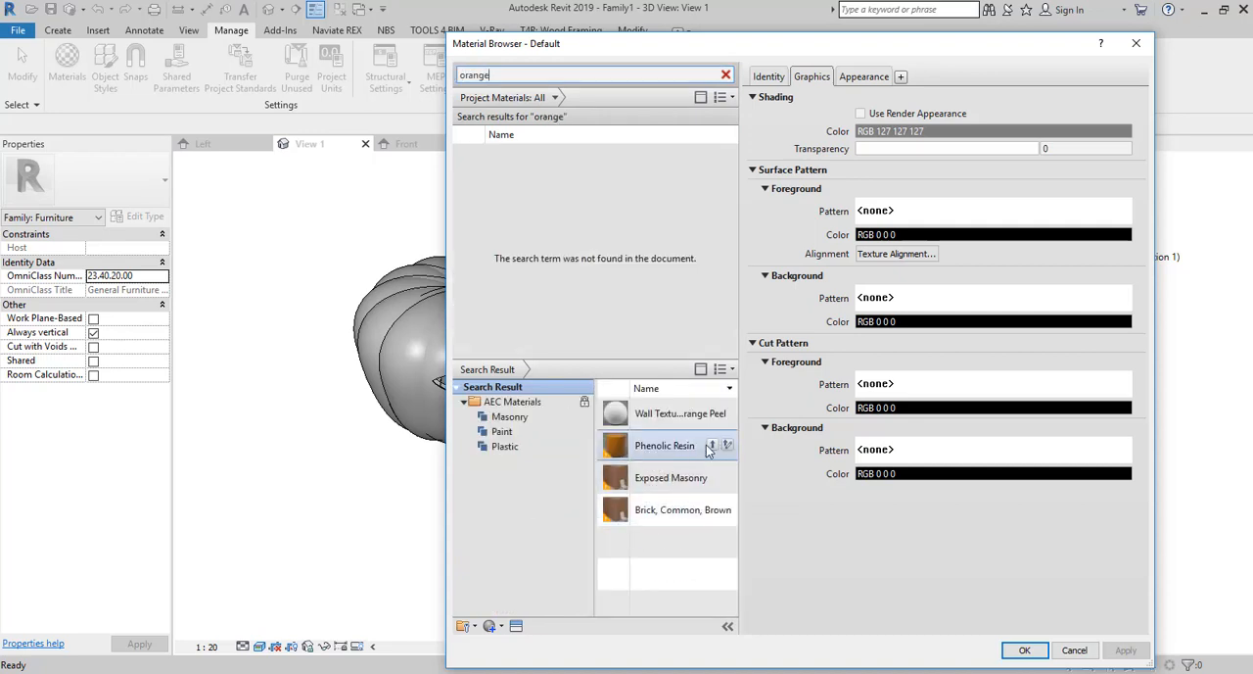
{"action": "left_click", "coordinate": [712, 448]}
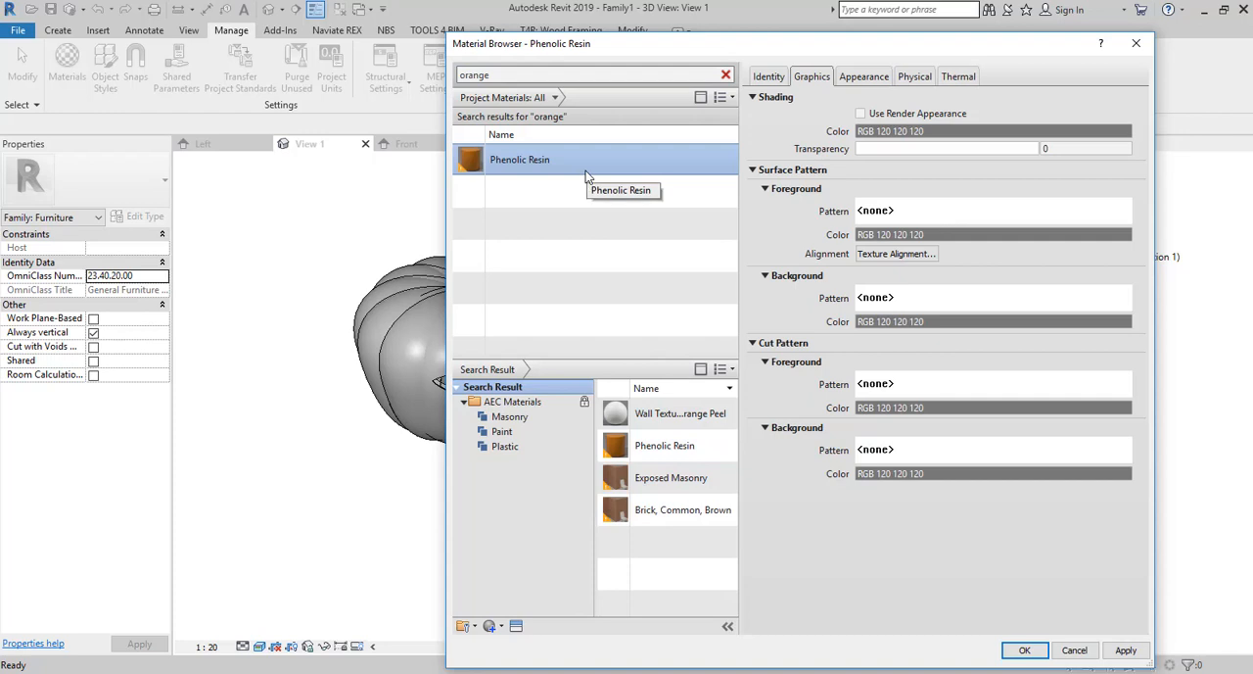
{"action": "left_click", "coordinate": [848, 82]}
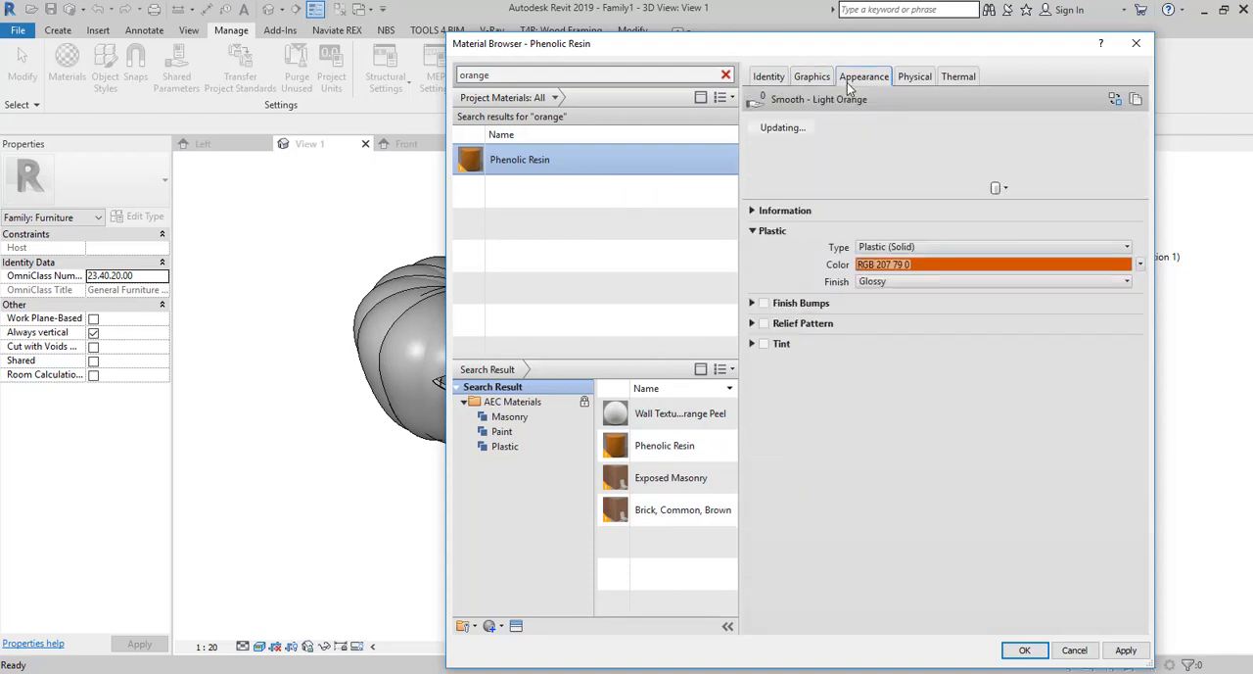
Search for "plast" among the AEC plastic materials and add Polystyrene, Expanded to the family's materials.
{"action": "left_click", "coordinate": [545, 430]}
{"action": "left_click", "coordinate": [554, 449]}
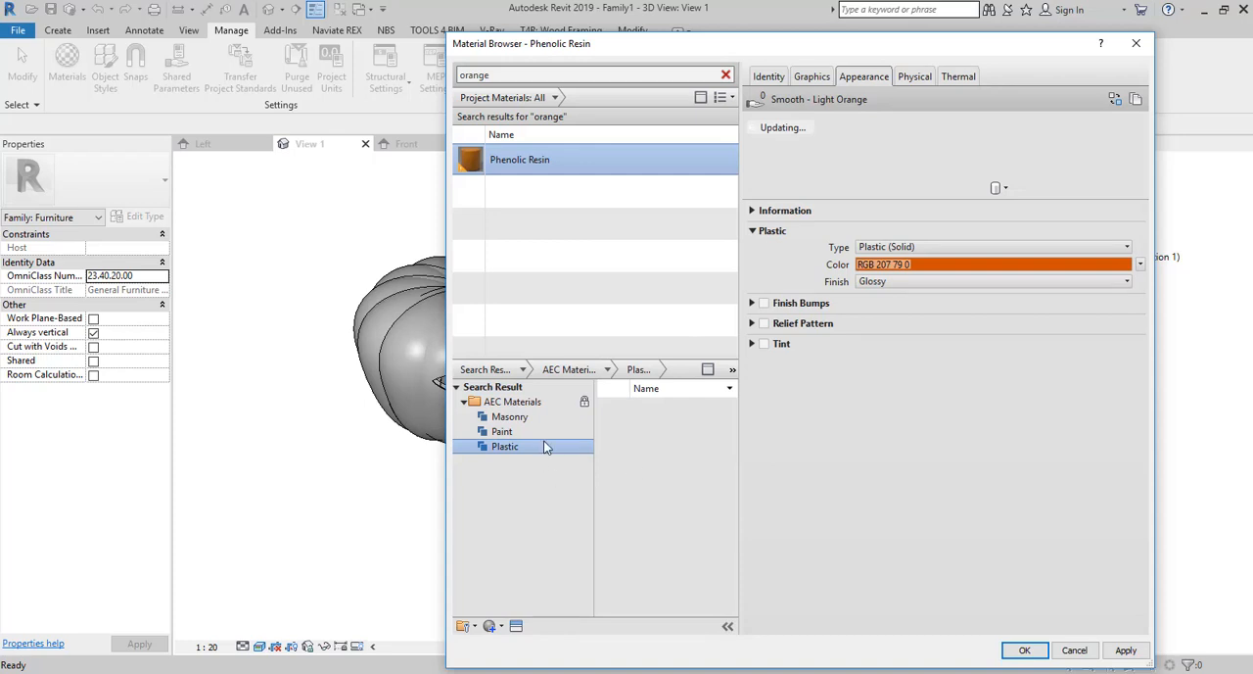
{"action": "left_click", "coordinate": [542, 78]}
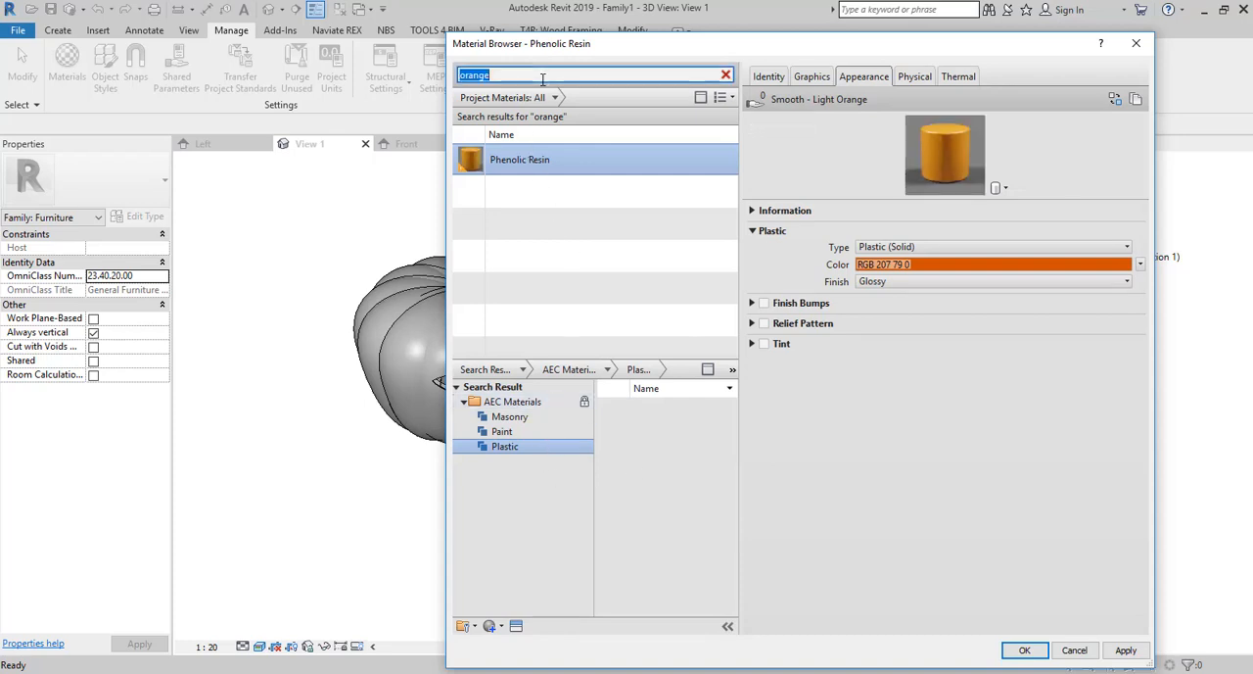
{"action": "type", "text": "plast"}
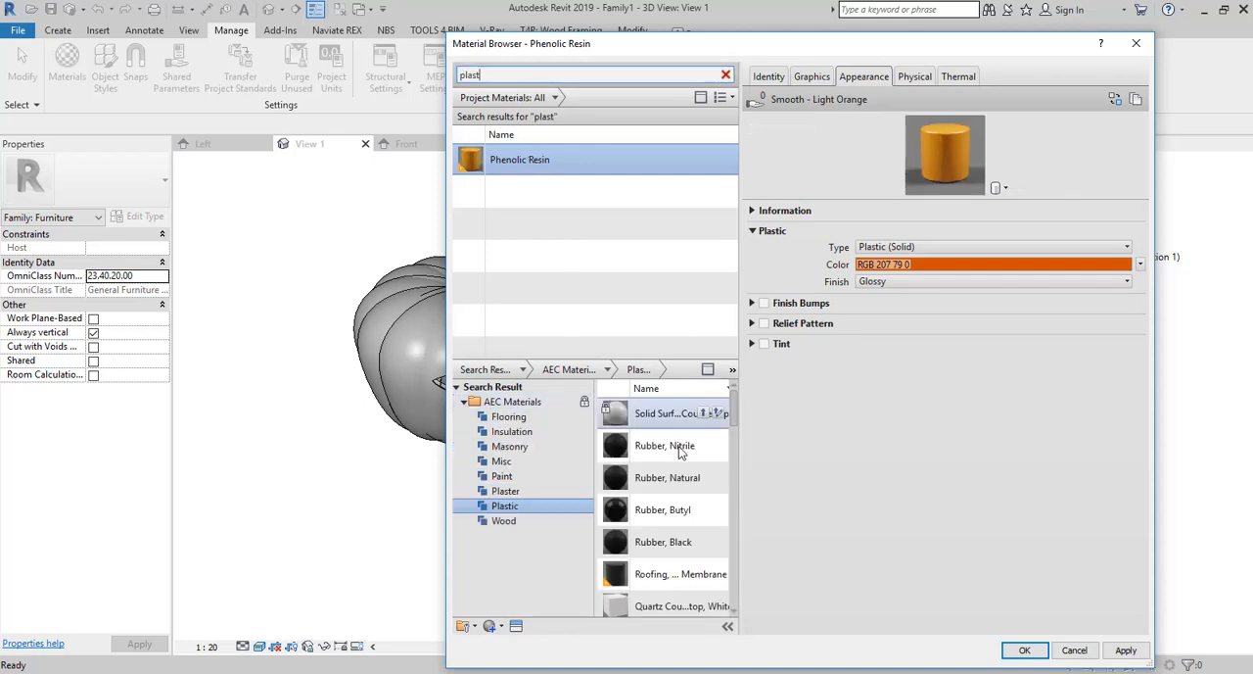
{"action": "scroll", "coordinate": [690, 490], "scroll_direction": "down", "scroll_amount": 5}
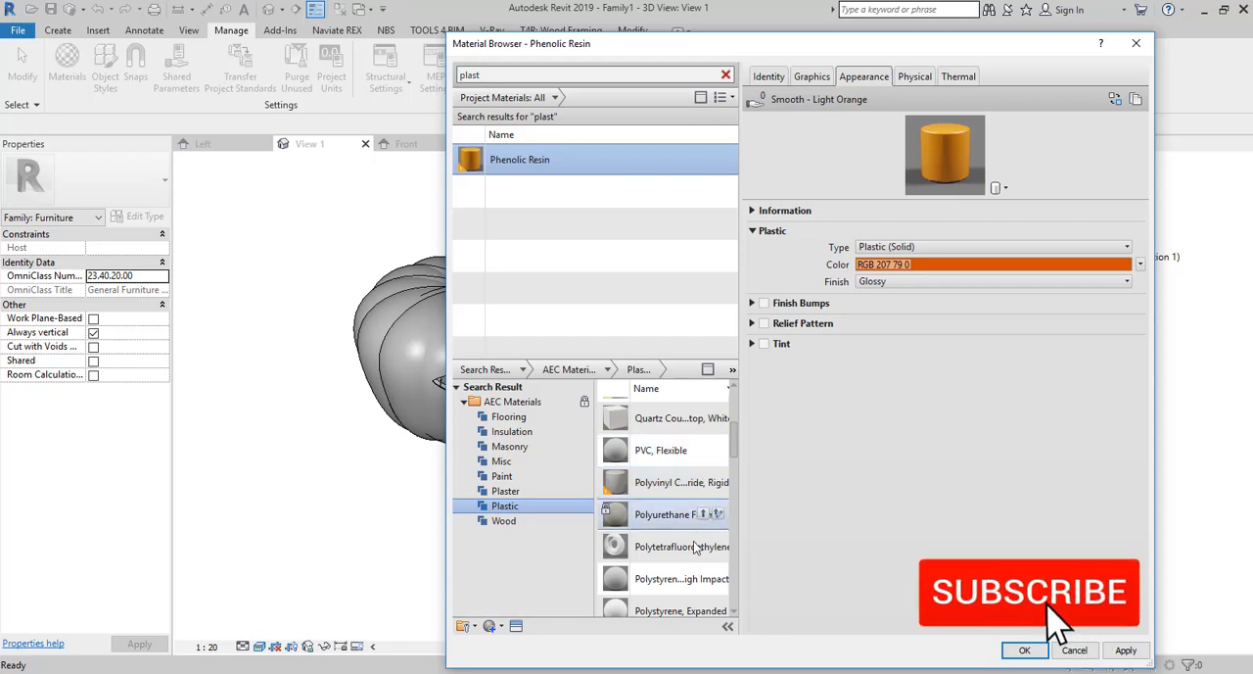
{"action": "scroll", "coordinate": [693, 539], "scroll_direction": "down", "scroll_amount": 3}
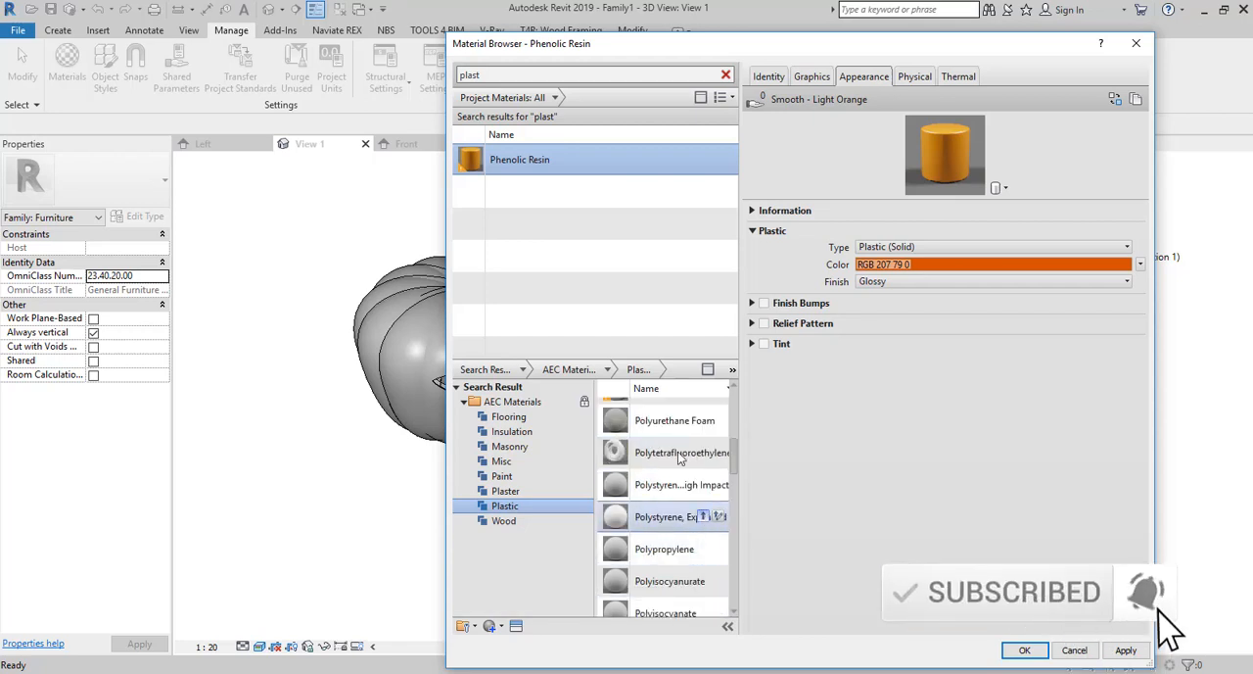
{"action": "left_click_drag", "start_coordinate": [699, 517], "coordinate": [613, 201]}
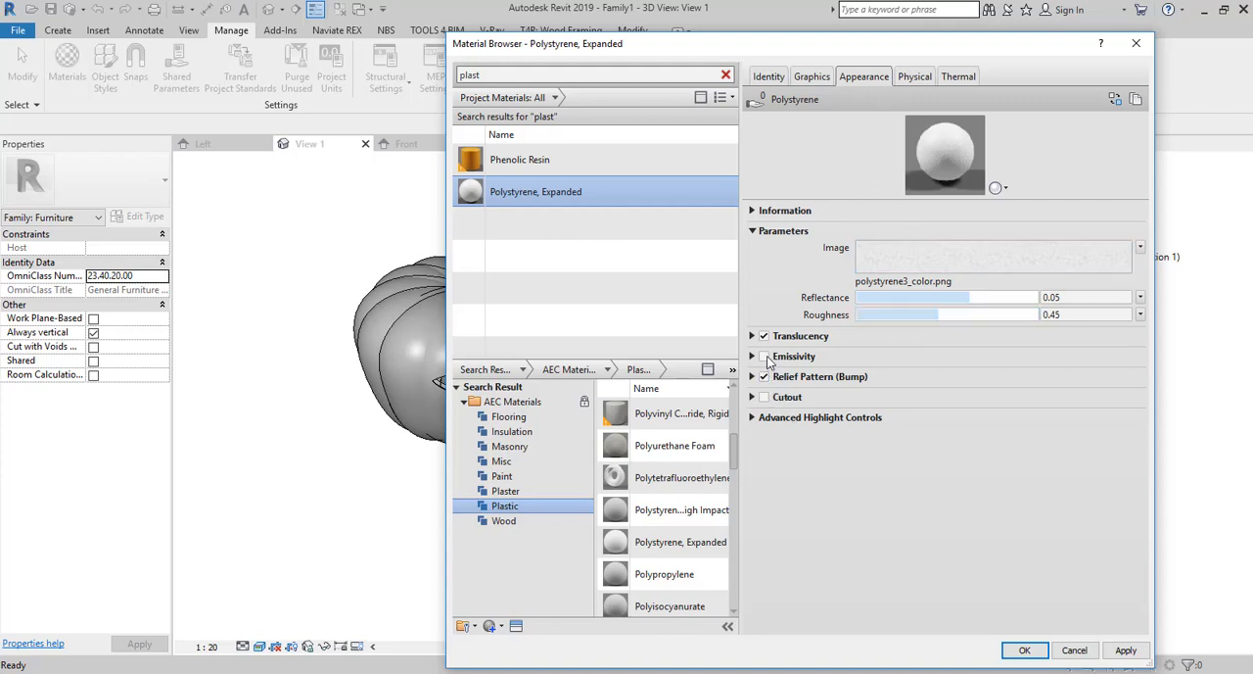
Examine the image texture, Information, Cutout and Emissivity appearance settings of Polystyrene, Expanded for a way to colour it.
{"action": "left_click", "coordinate": [901, 264]}
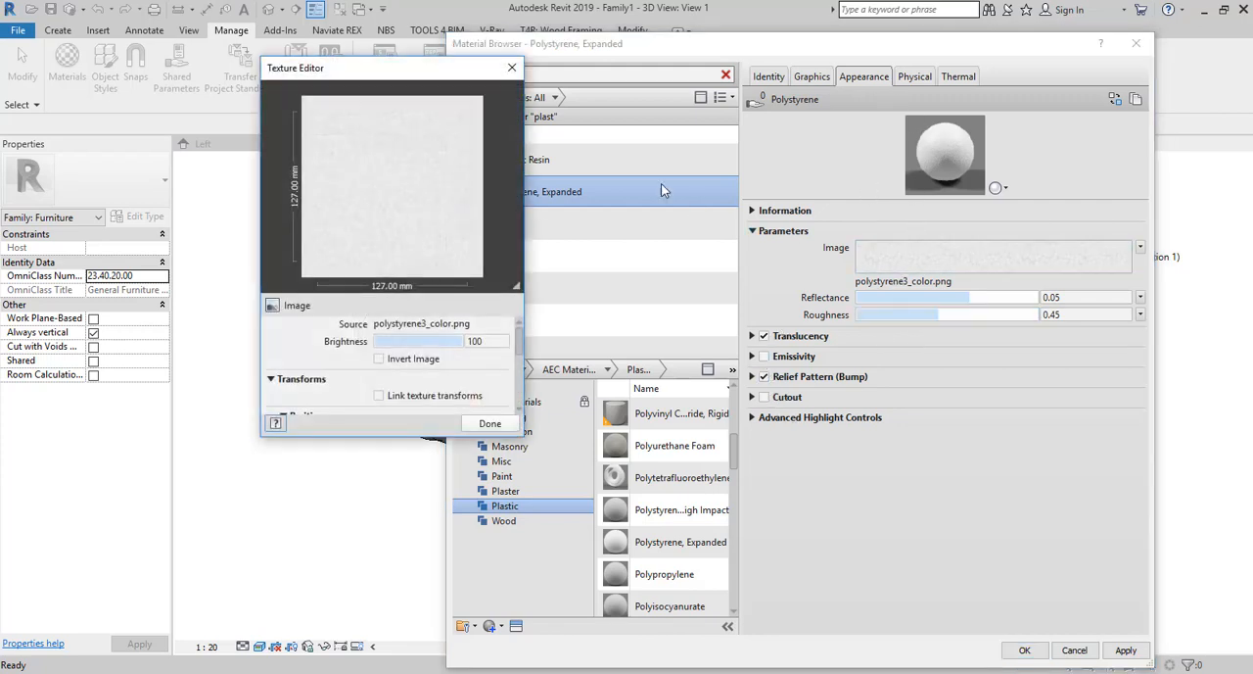
{"action": "left_click", "coordinate": [511, 69]}
{"action": "left_click", "coordinate": [761, 211]}
{"action": "left_click", "coordinate": [763, 212]}
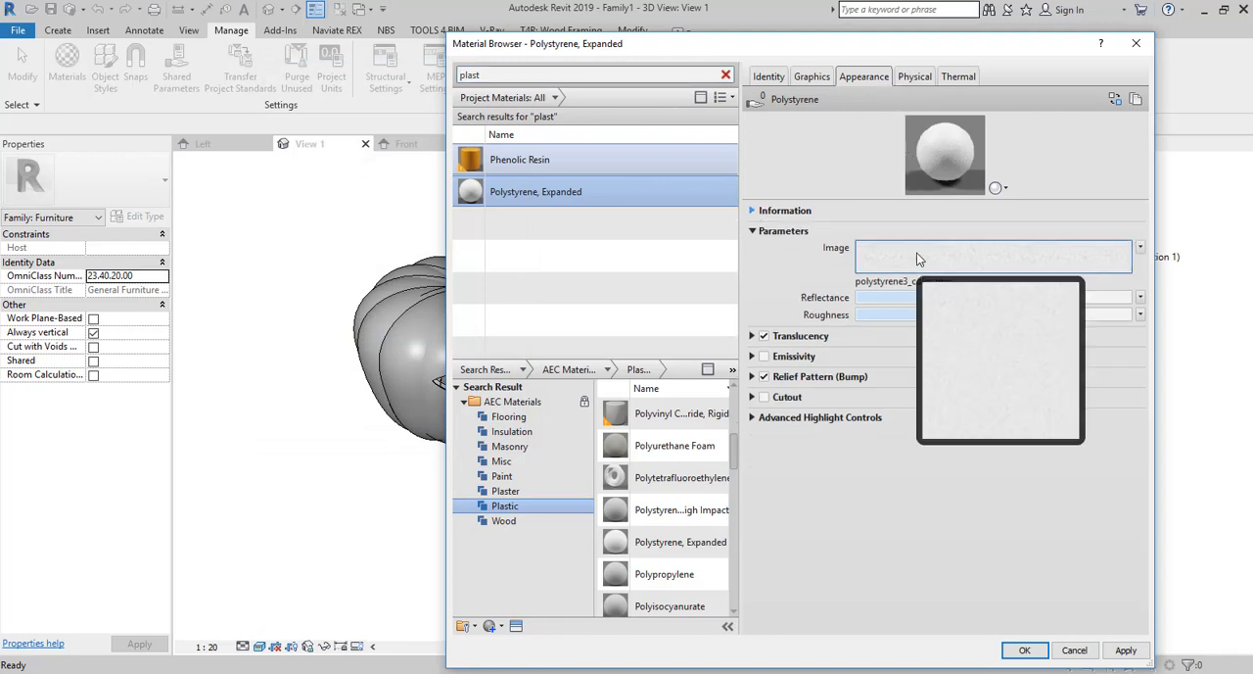
{"action": "left_click", "coordinate": [752, 398]}
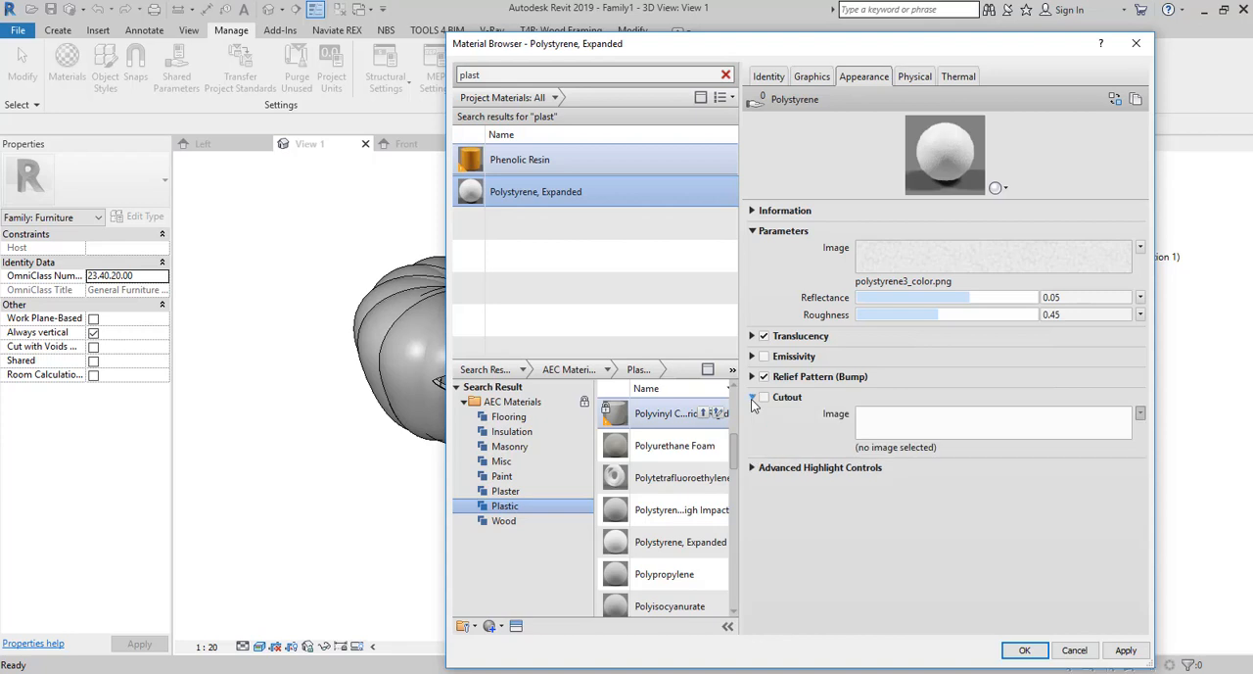
{"action": "left_click", "coordinate": [752, 398]}
{"action": "left_click", "coordinate": [752, 357]}
{"action": "left_click", "coordinate": [752, 357]}
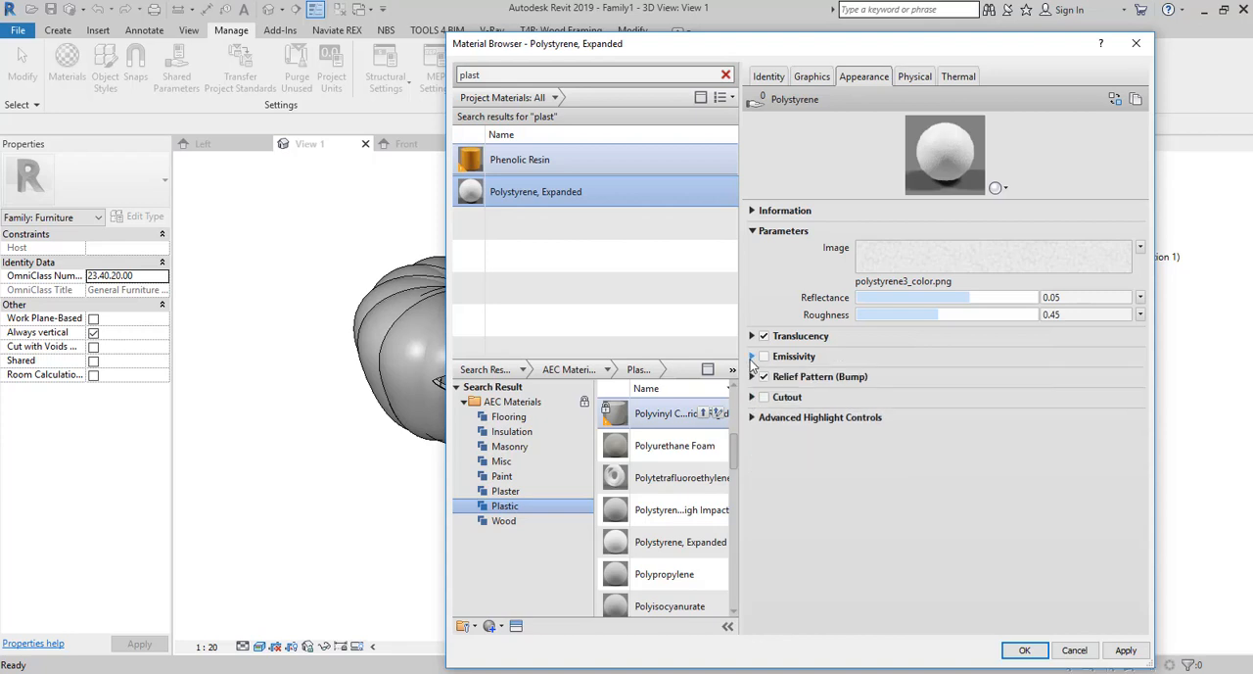
{"action": "left_click", "coordinate": [752, 397]}
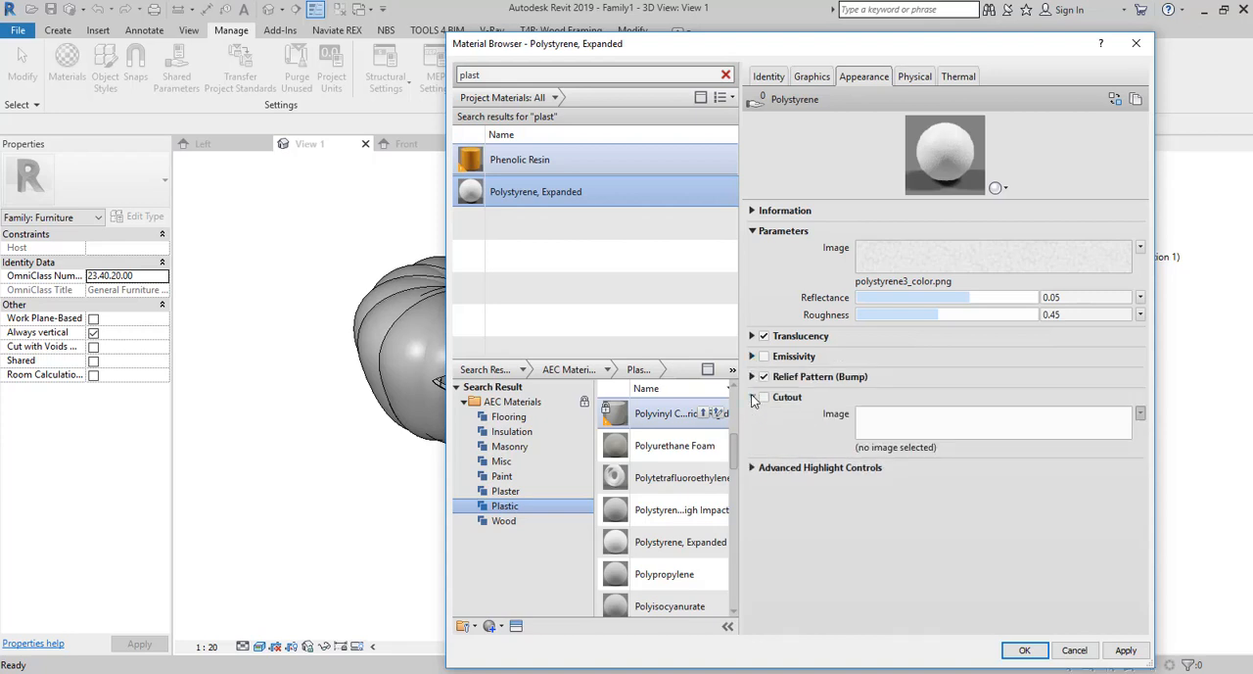
{"action": "left_click", "coordinate": [752, 397]}
Set the advanced highlight color of Polystyrene, Expanded to orange, RGB 232 131 55.
{"action": "left_click", "coordinate": [752, 418]}
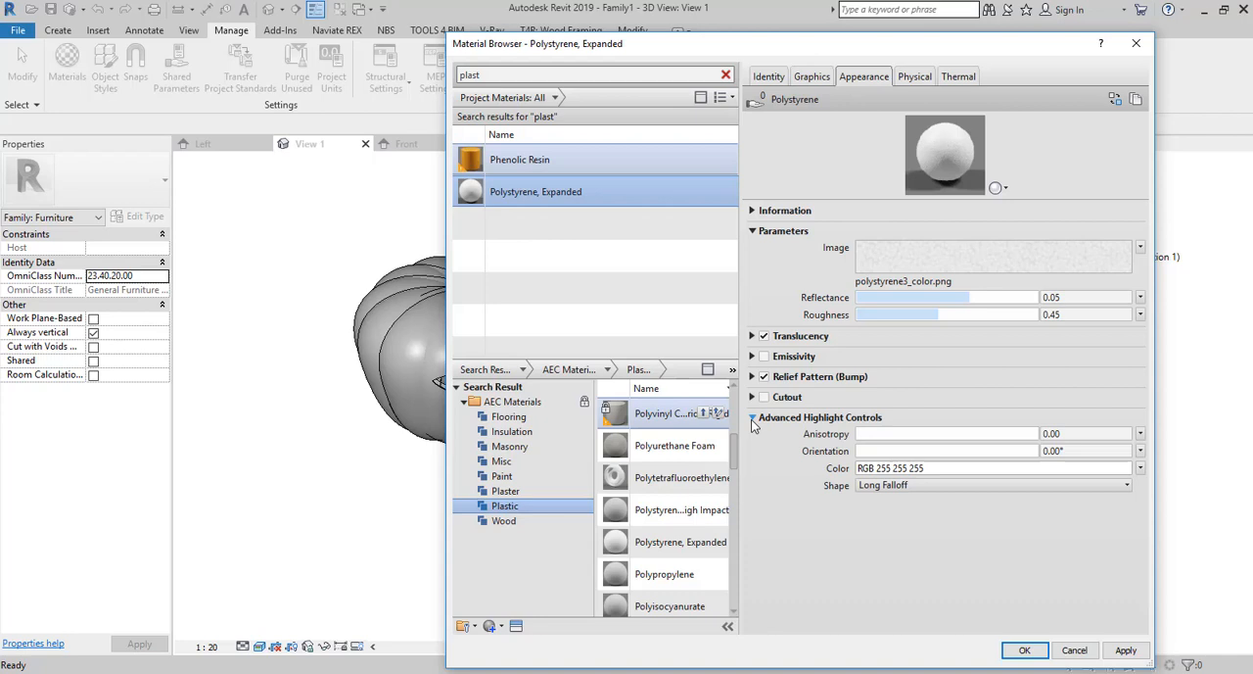
{"action": "left_click", "coordinate": [930, 468]}
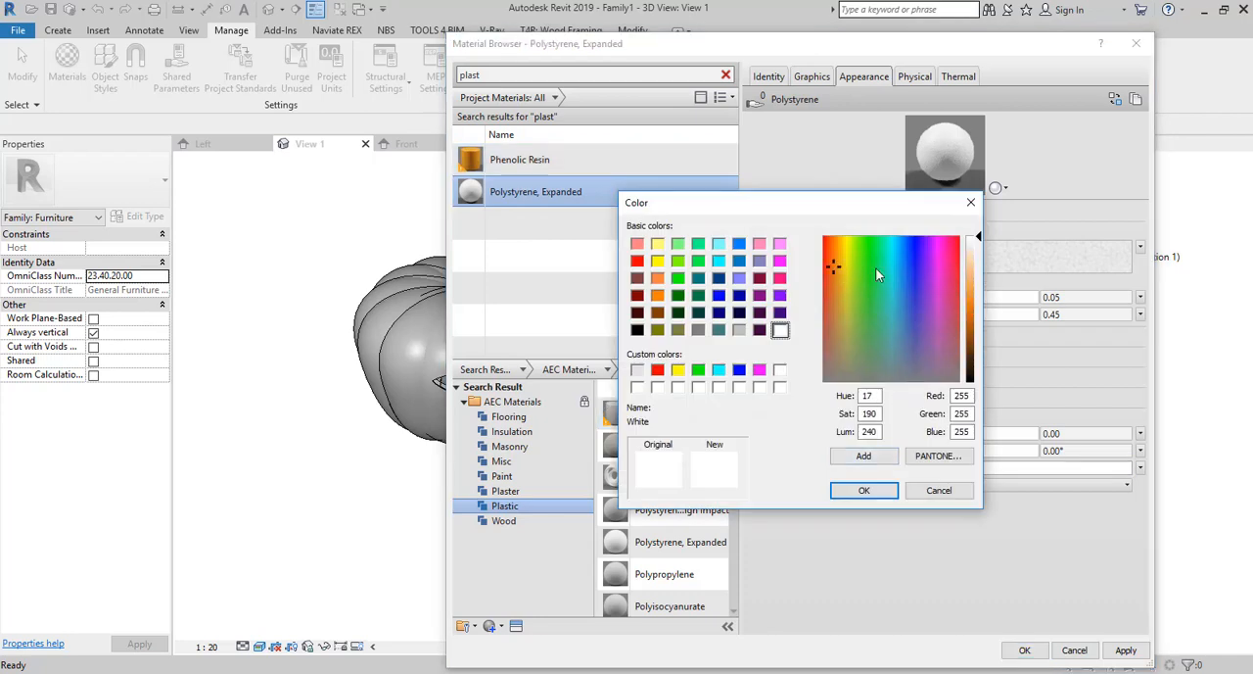
{"action": "left_click_drag", "start_coordinate": [988, 240], "coordinate": [976, 305]}
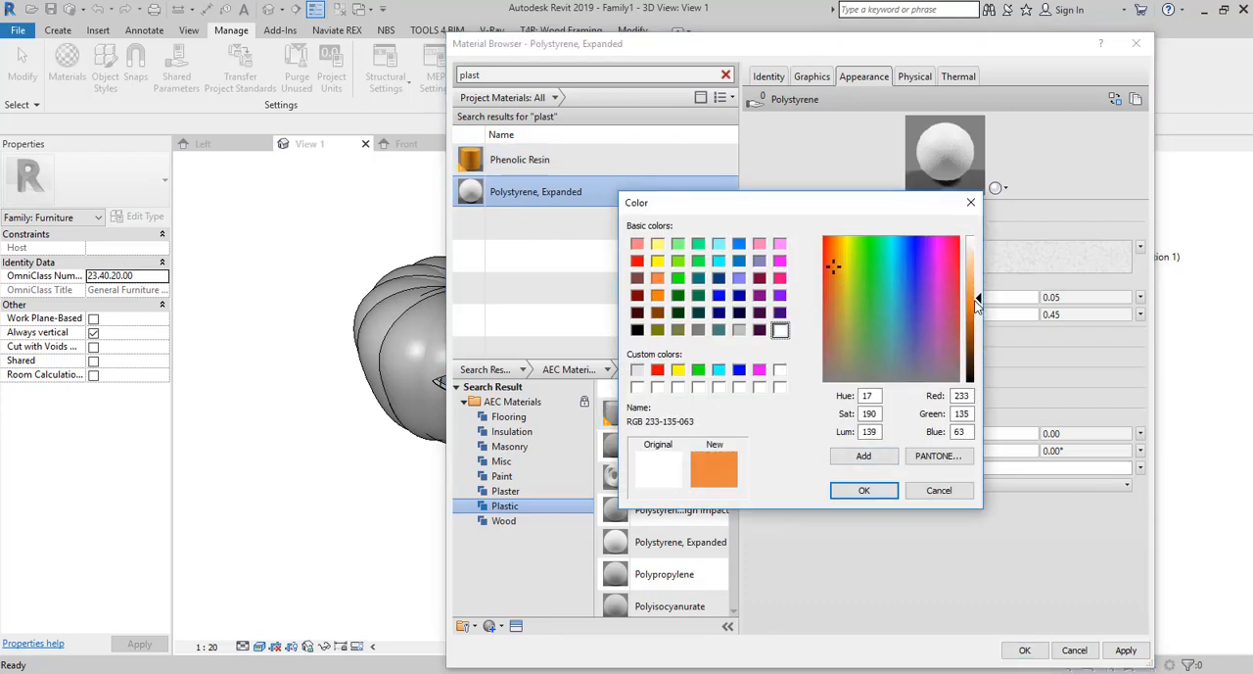
{"action": "left_click", "coordinate": [863, 490]}
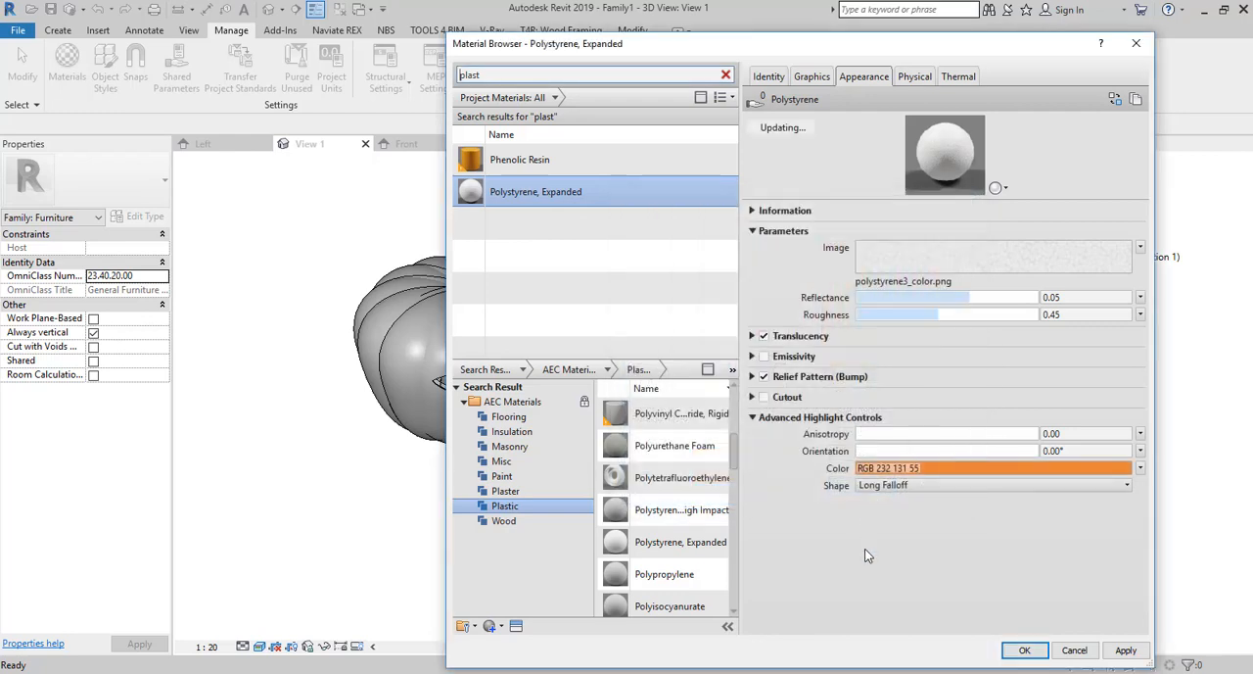
Enable emissivity for Polystyrene, Expanded with a luminance of 100 cd/m² and save the material changes.
{"action": "left_click", "coordinate": [770, 357]}
{"action": "left_click", "coordinate": [765, 357]}
{"action": "left_click", "coordinate": [764, 357]}
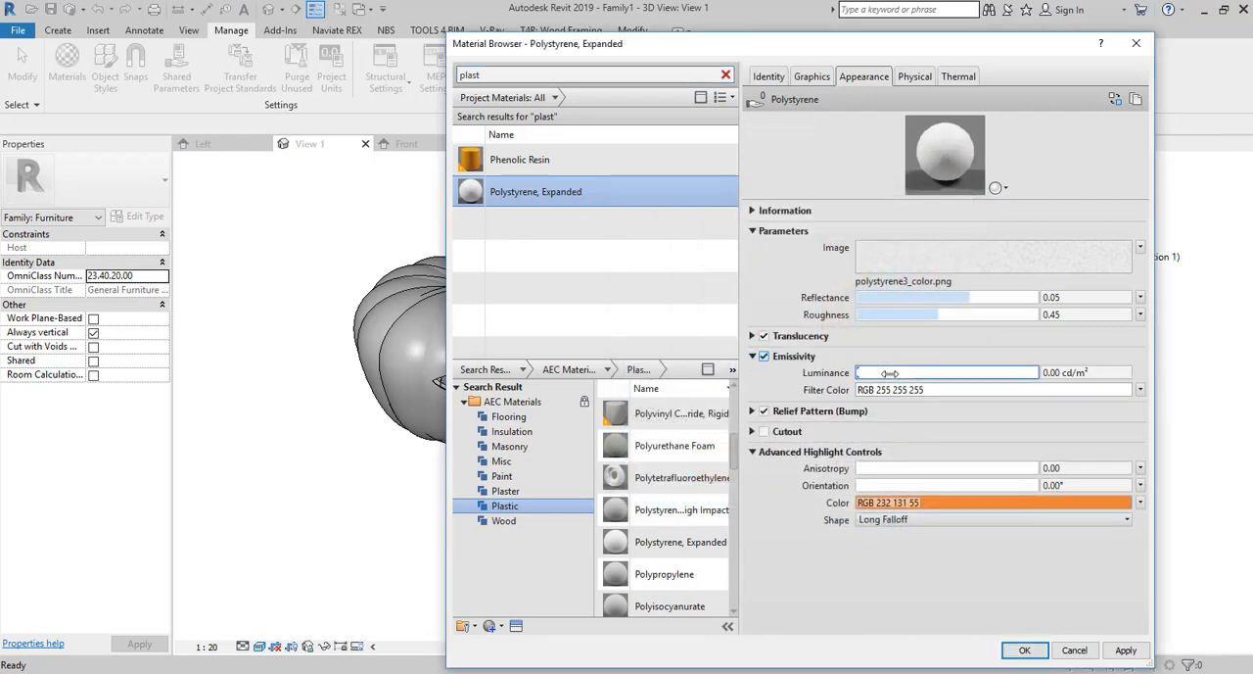
{"action": "left_click", "coordinate": [866, 373]}
{"action": "left_click_drag", "start_coordinate": [869, 373], "coordinate": [861, 375]}
{"action": "left_click", "coordinate": [1046, 373]}
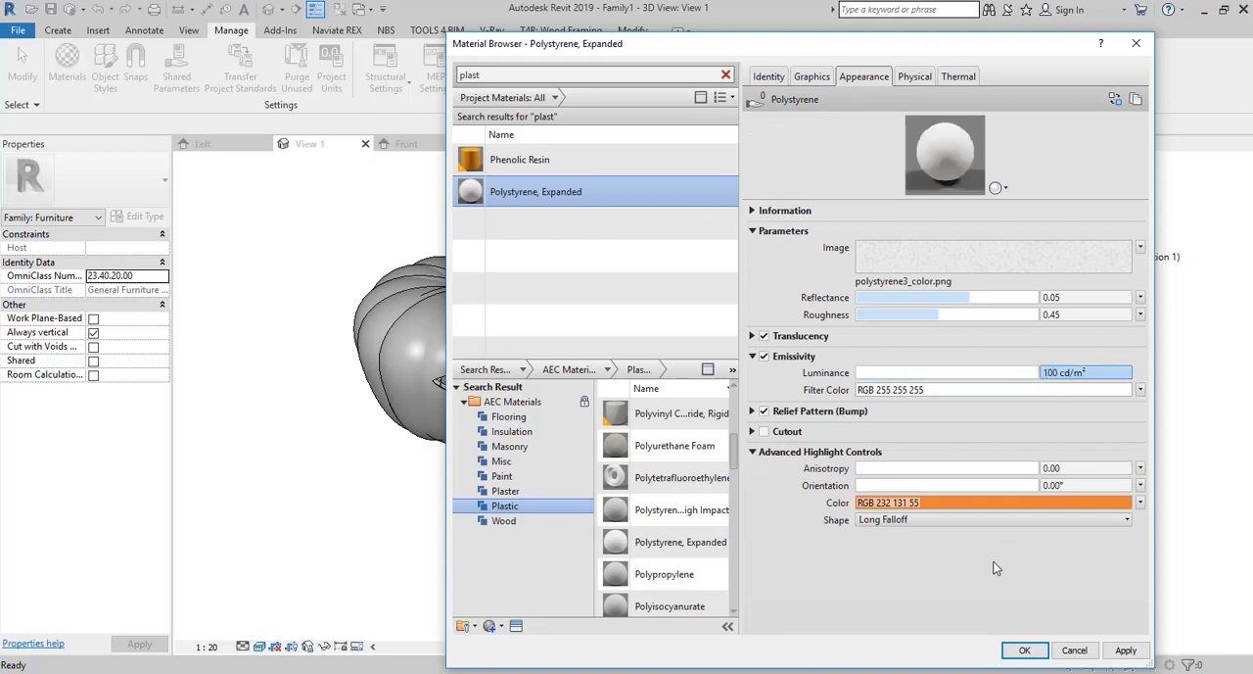
{"action": "key", "text": "Return"}
{"action": "left_click", "coordinate": [1067, 372]}
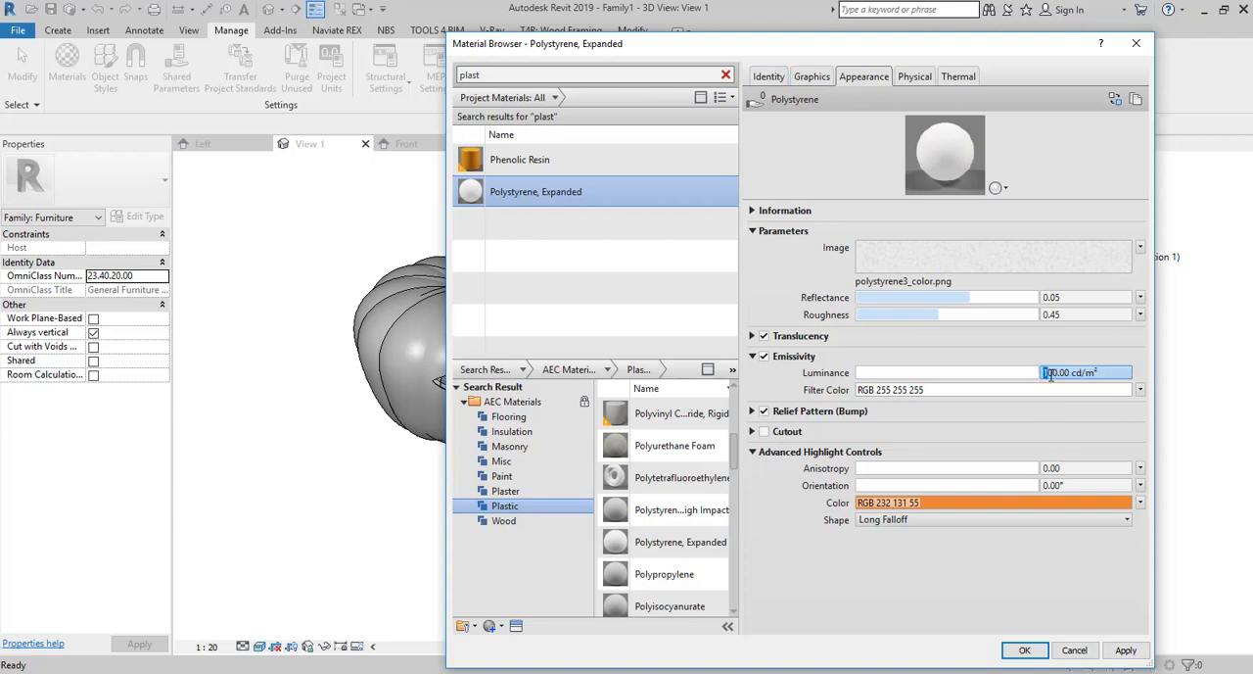
{"action": "left_click", "coordinate": [1125, 650]}
{"action": "left_click", "coordinate": [1024, 650]}
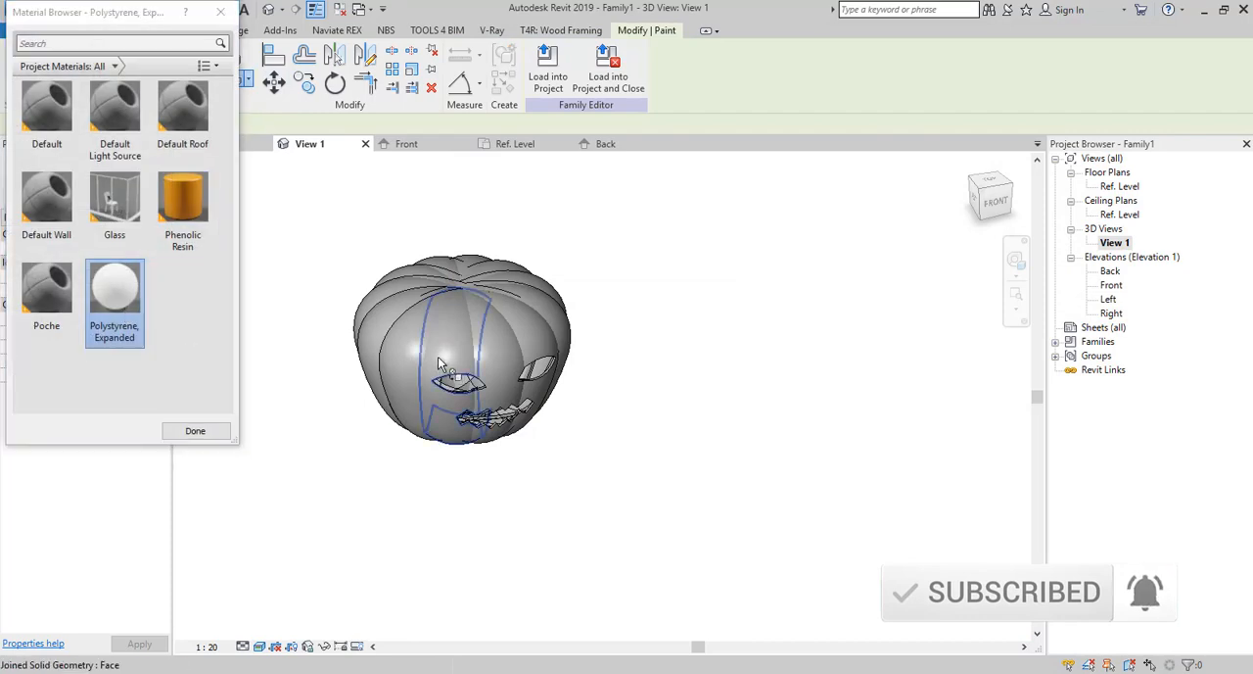
Paint the pumpkin's joined front faces around the eyes and mouth with Polystyrene, Expanded.
{"action": "left_click", "coordinate": [497, 364]}
{"action": "left_click", "coordinate": [506, 359]}
{"action": "left_click", "coordinate": [532, 345]}
{"action": "left_click", "coordinate": [561, 333]}
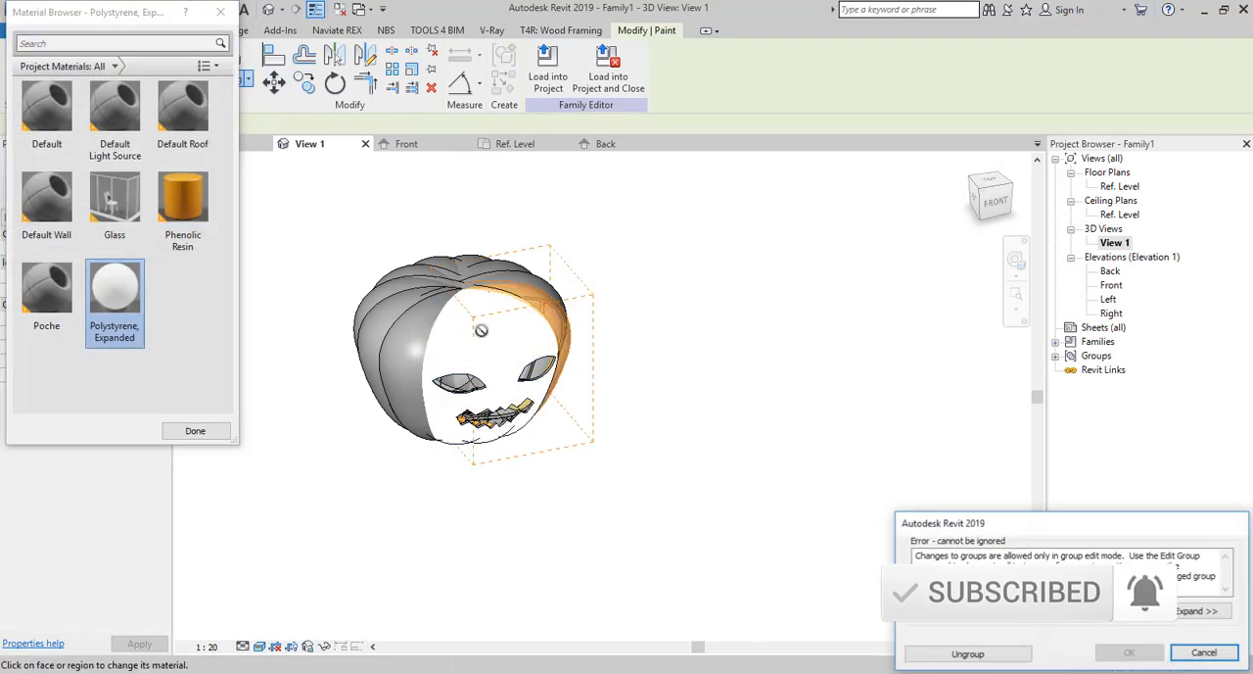
{"action": "left_click", "coordinate": [1183, 655]}
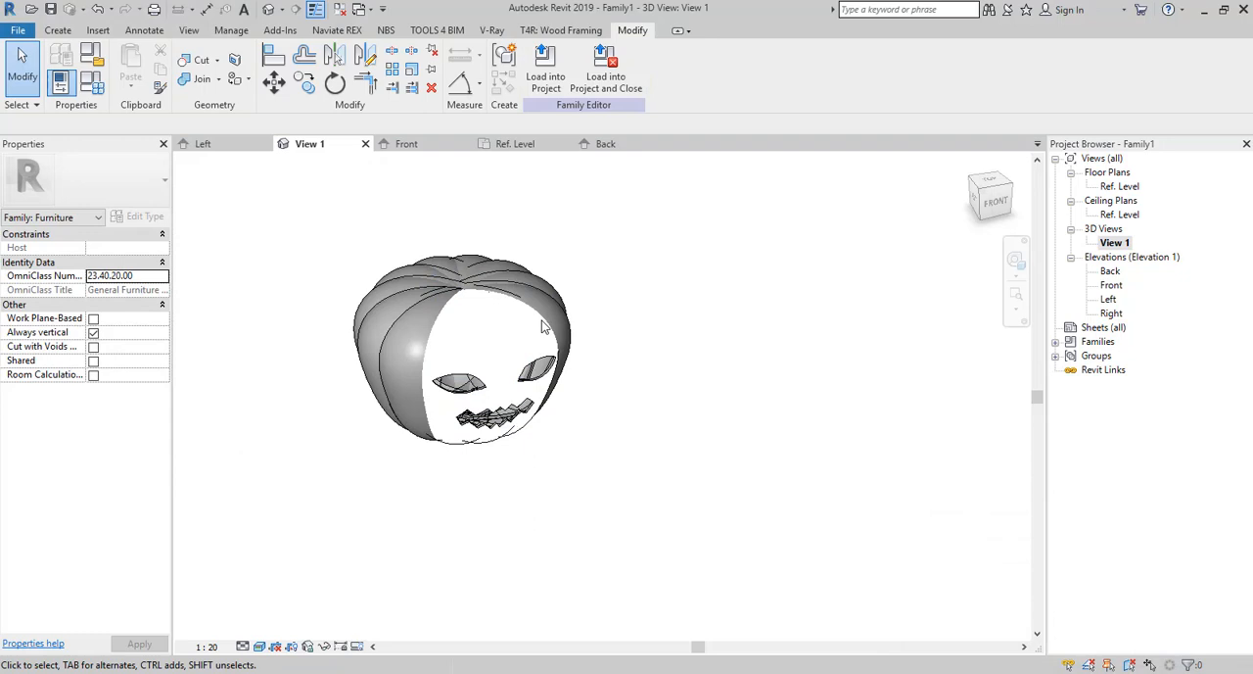
Paint the segments from beside the carved face round to the upper rear with Polystyrene, Expanded, ungrouping each array segment.
{"action": "left_click", "coordinate": [235, 79]}
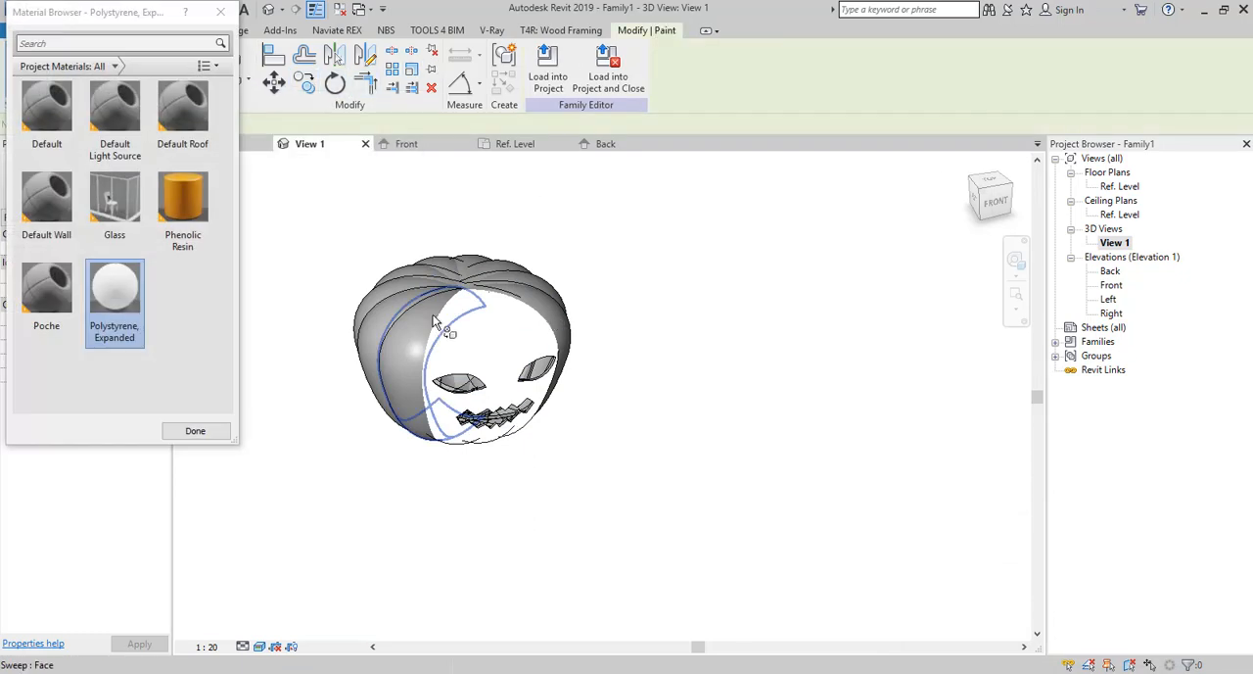
{"action": "left_click", "coordinate": [432, 318]}
{"action": "left_click", "coordinate": [1018, 650]}
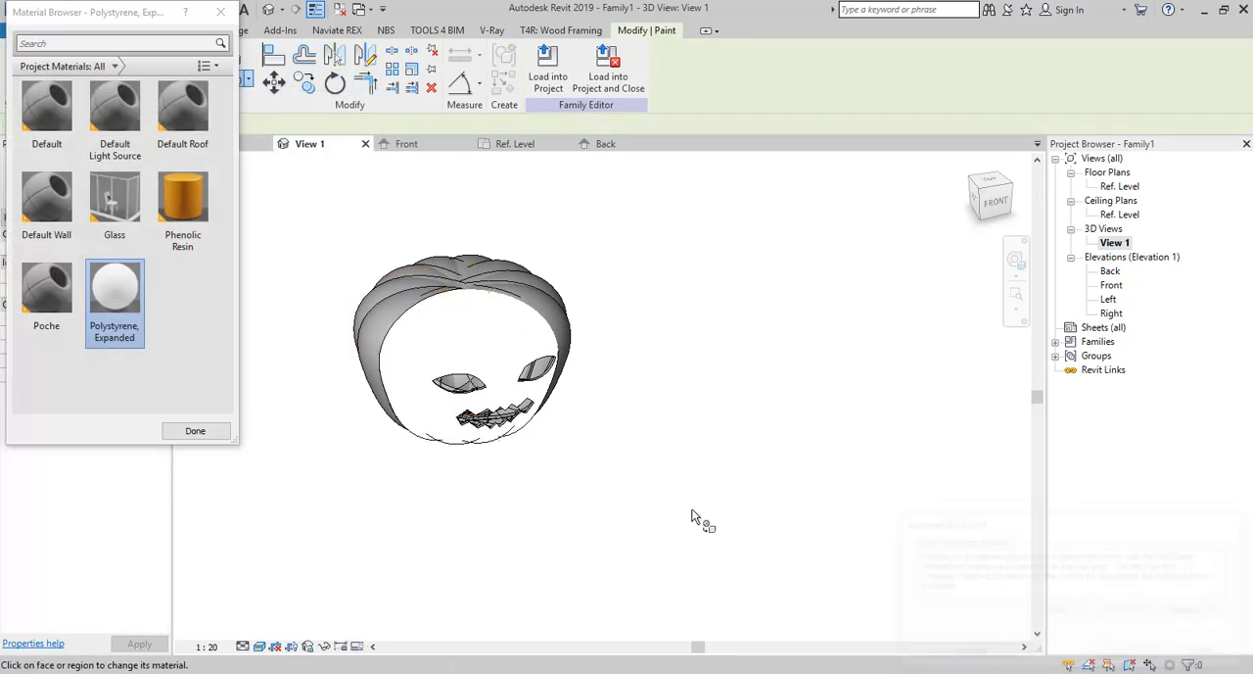
{"action": "left_click", "coordinate": [382, 299]}
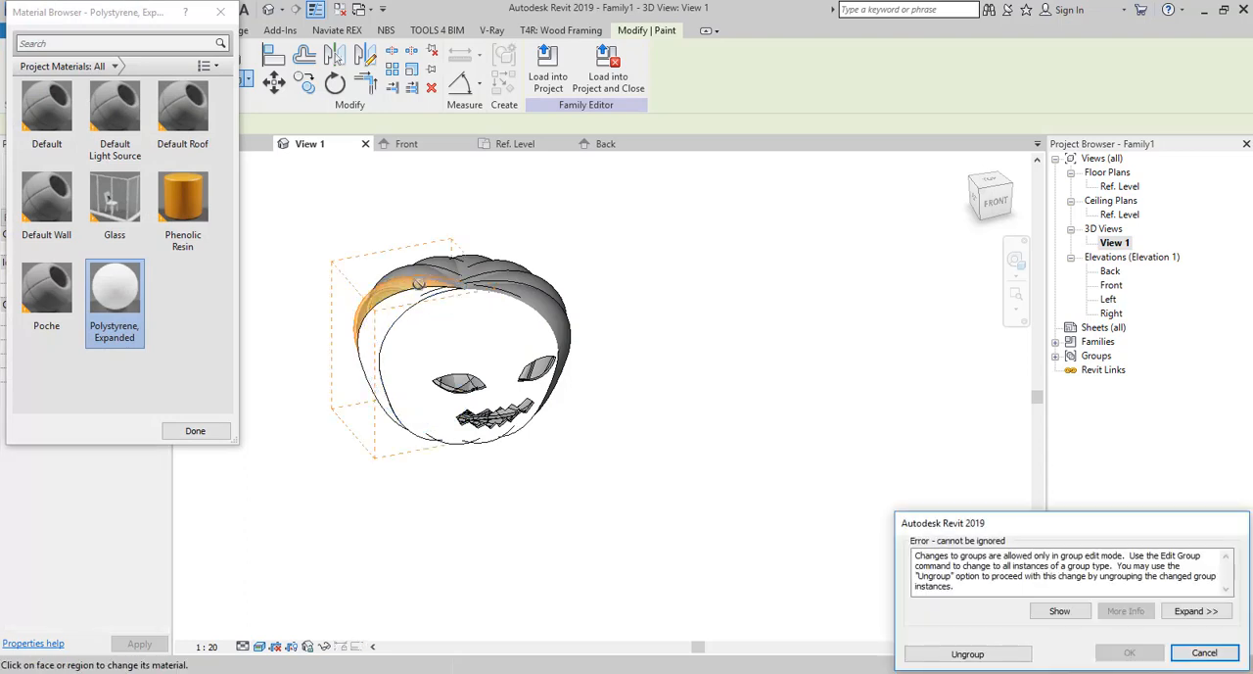
{"action": "left_click", "coordinate": [1018, 650]}
{"action": "left_click", "coordinate": [432, 281]}
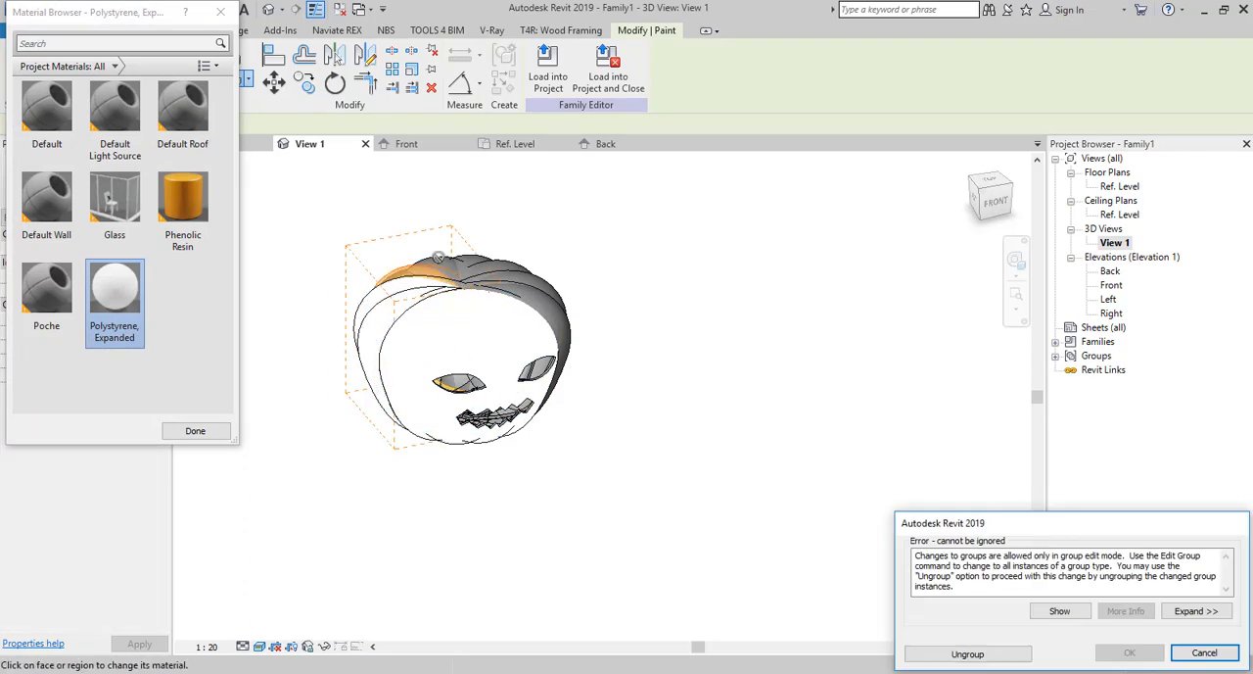
{"action": "left_click", "coordinate": [979, 653]}
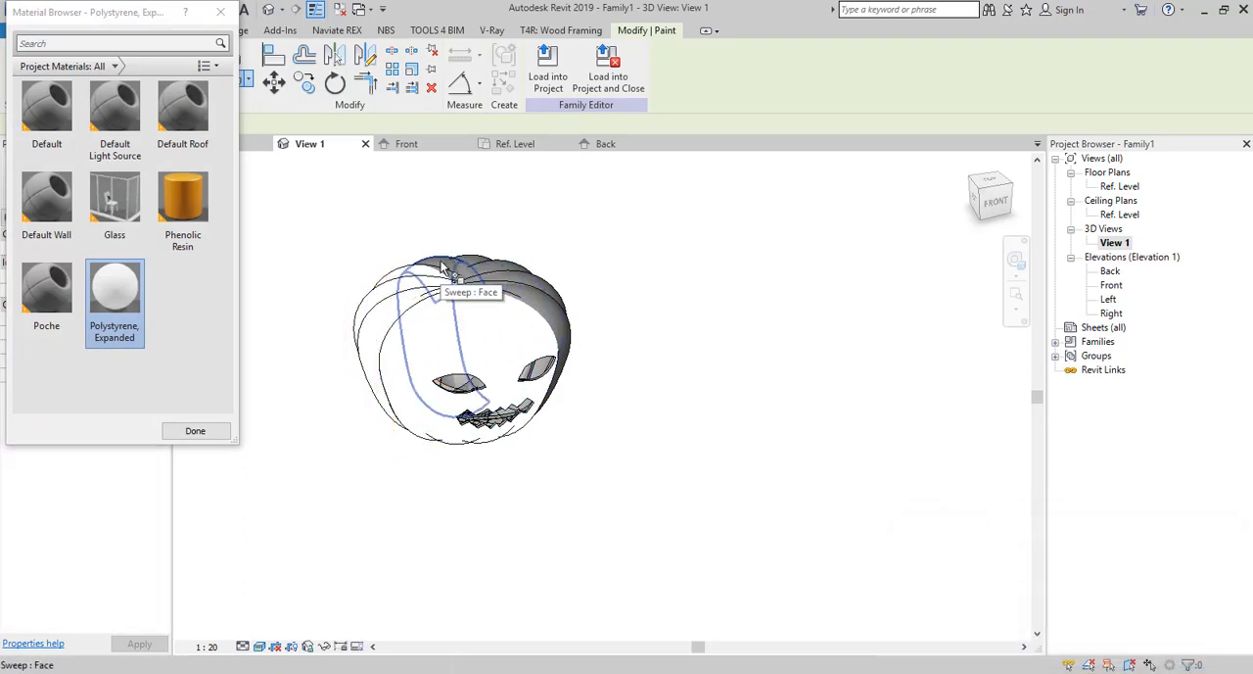
{"action": "left_click", "coordinate": [434, 271]}
{"action": "left_click", "coordinate": [950, 654]}
Paint the remaining rear and far-side pumpkin segments with Polystyrene, Expanded, ungrouping each one, and finish painting.
{"action": "left_click", "coordinate": [470, 269]}
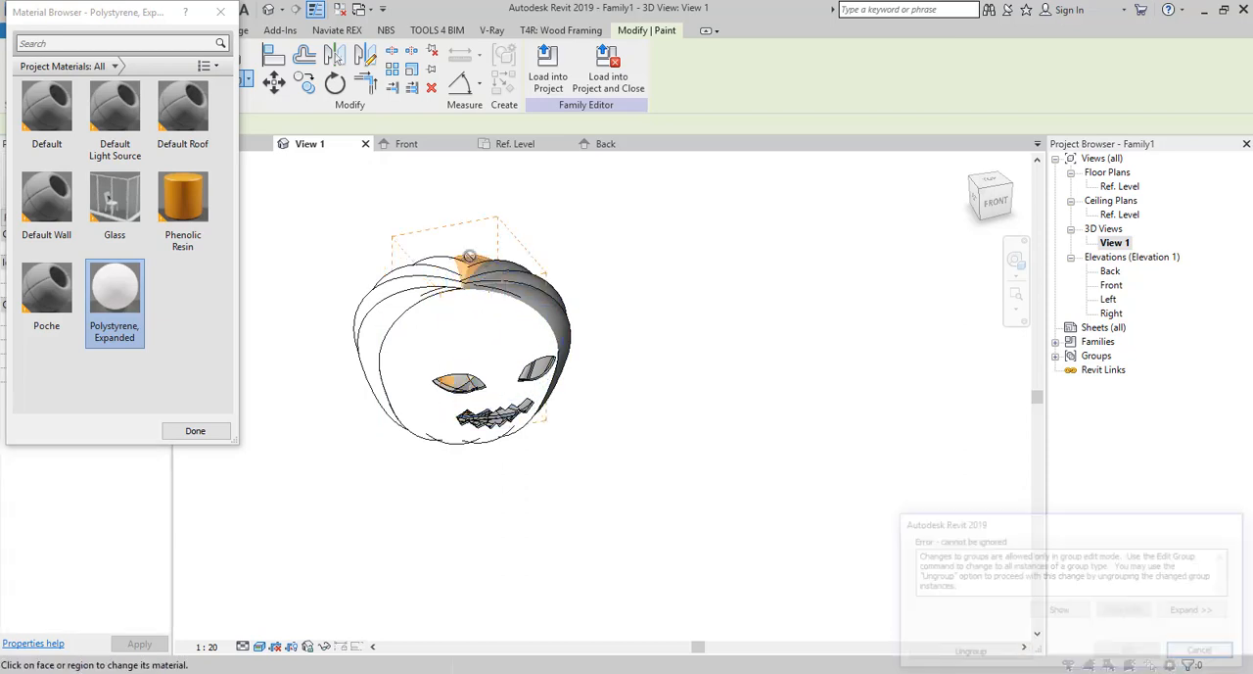
{"action": "left_click", "coordinate": [950, 654]}
{"action": "left_click", "coordinate": [537, 370]}
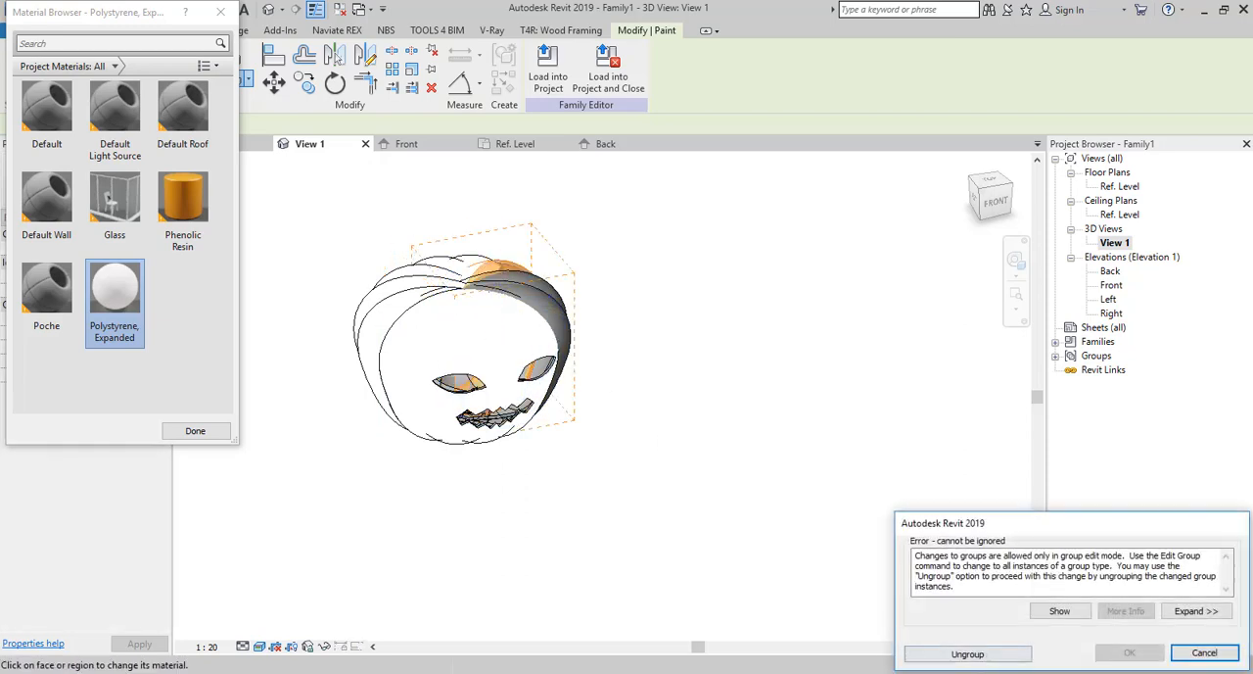
{"action": "left_click", "coordinate": [984, 658]}
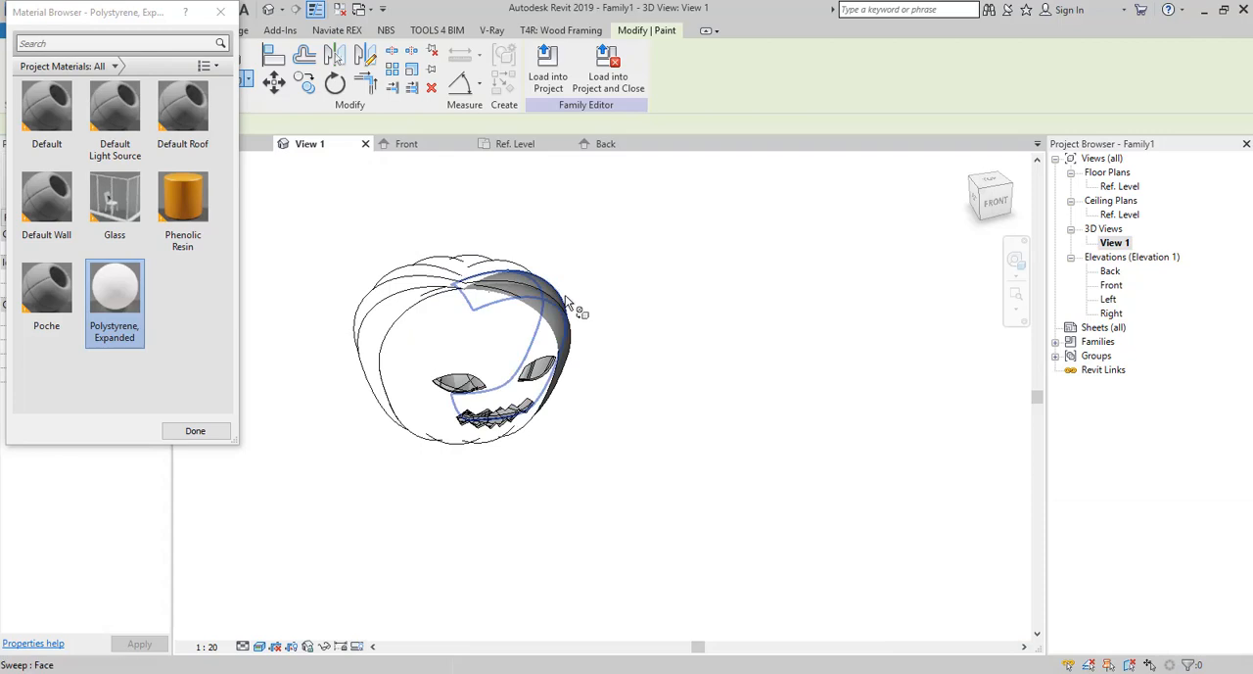
{"action": "left_click", "coordinate": [564, 295]}
{"action": "left_click", "coordinate": [964, 654]}
{"action": "left_click", "coordinate": [572, 335]}
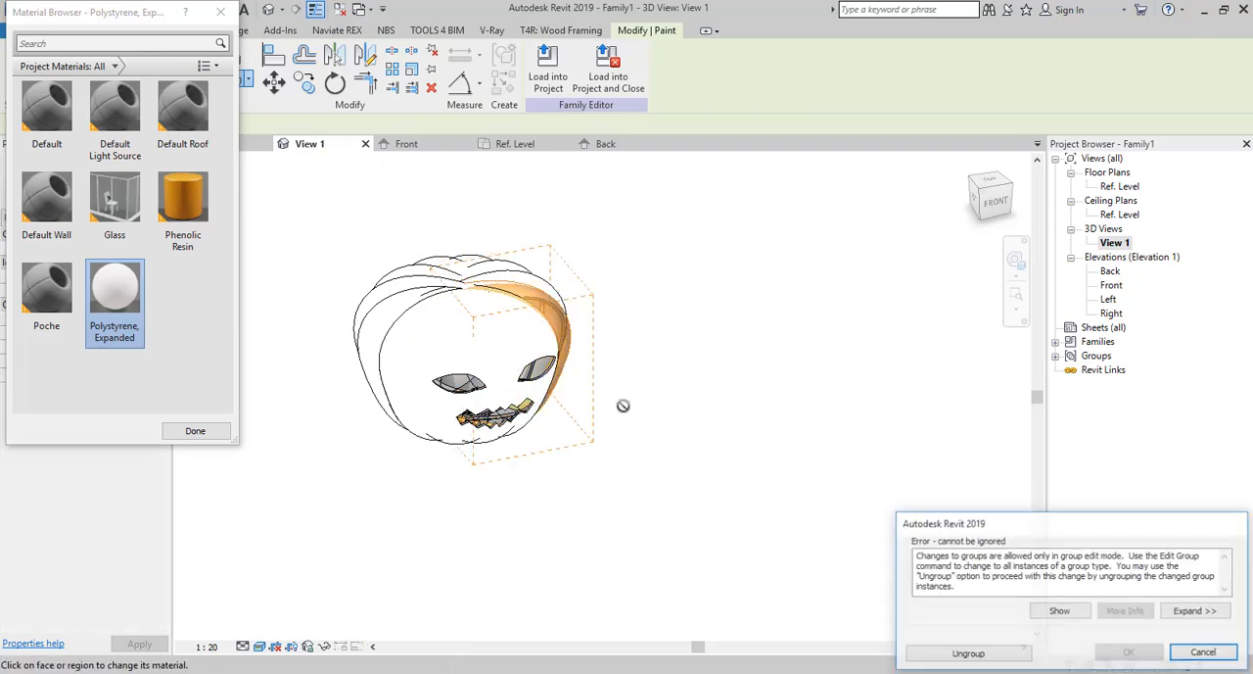
{"action": "left_click", "coordinate": [947, 656]}
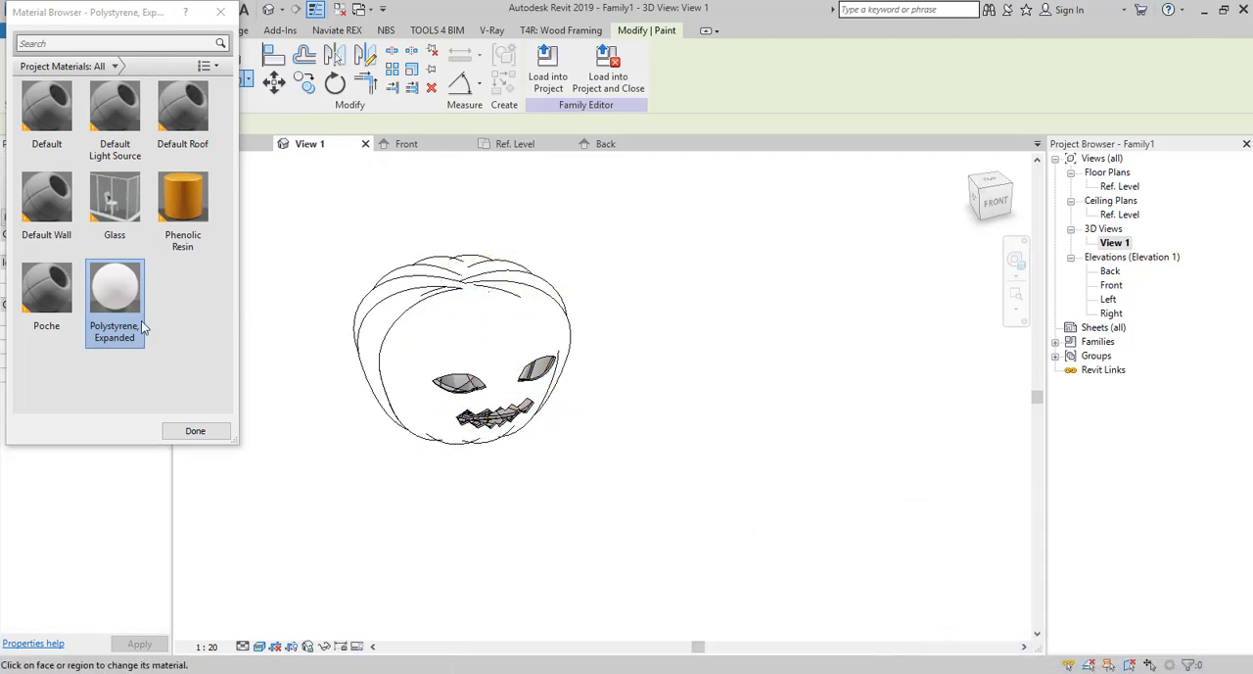
{"action": "left_click", "coordinate": [191, 430]}
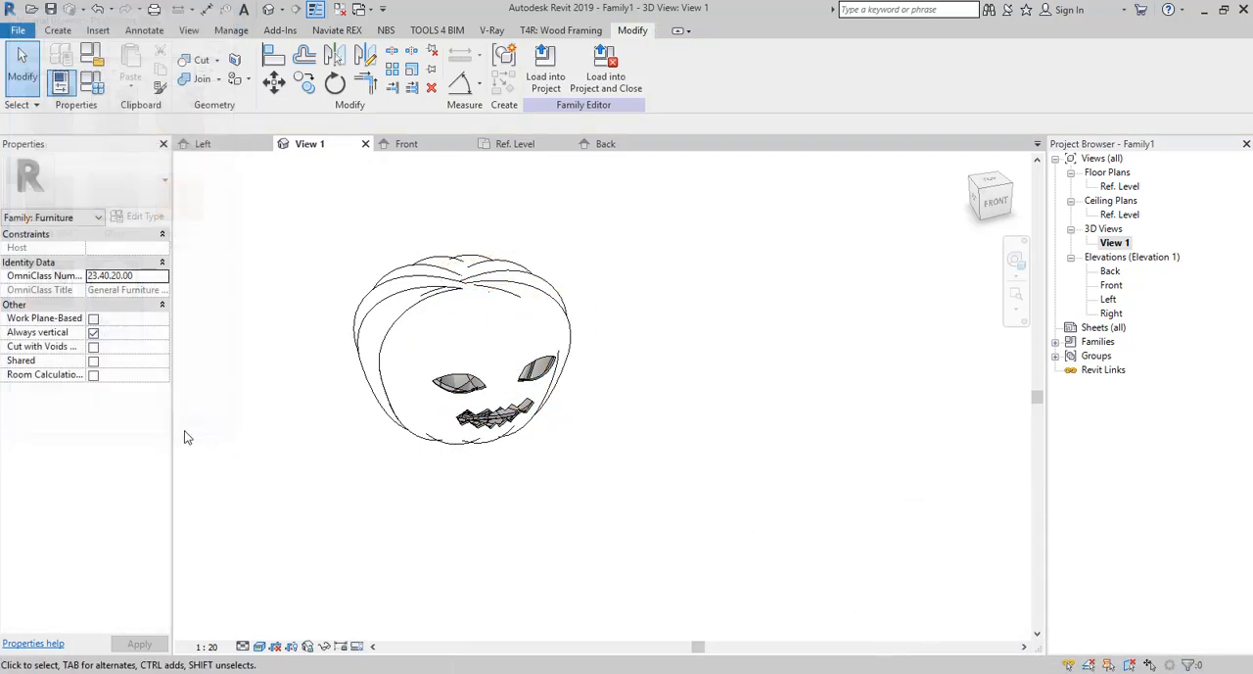
Examine the highlight falloff shapes and image texture settings in the appearance of Polystyrene, Expanded.
{"action": "left_click", "coordinate": [231, 30]}
{"action": "left_click", "coordinate": [67, 67]}
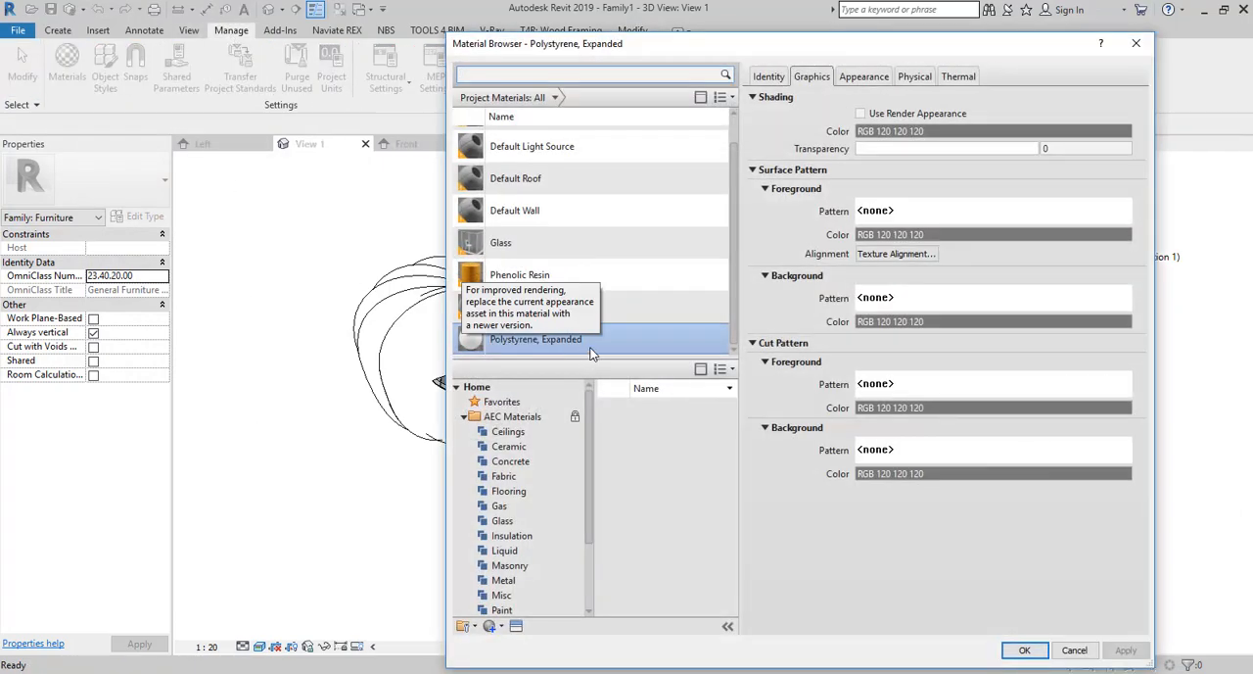
{"action": "left_click", "coordinate": [864, 76]}
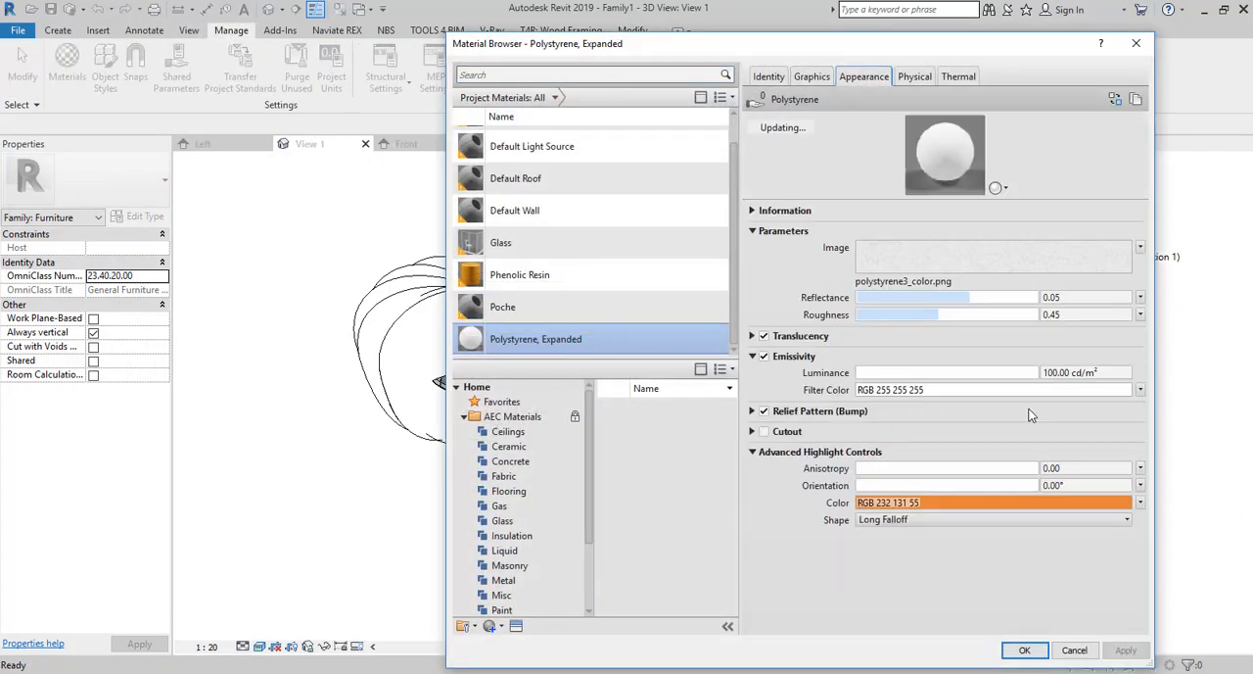
{"action": "left_click", "coordinate": [921, 520]}
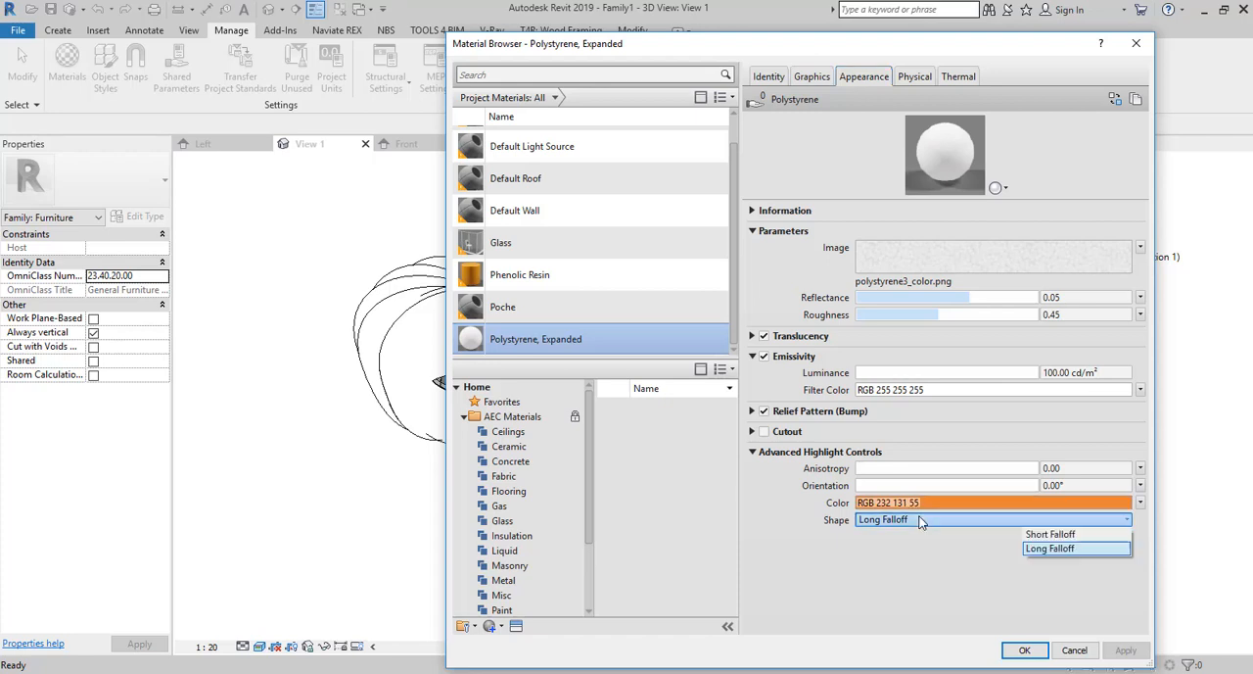
{"action": "left_click", "coordinate": [921, 521]}
{"action": "left_click", "coordinate": [931, 255]}
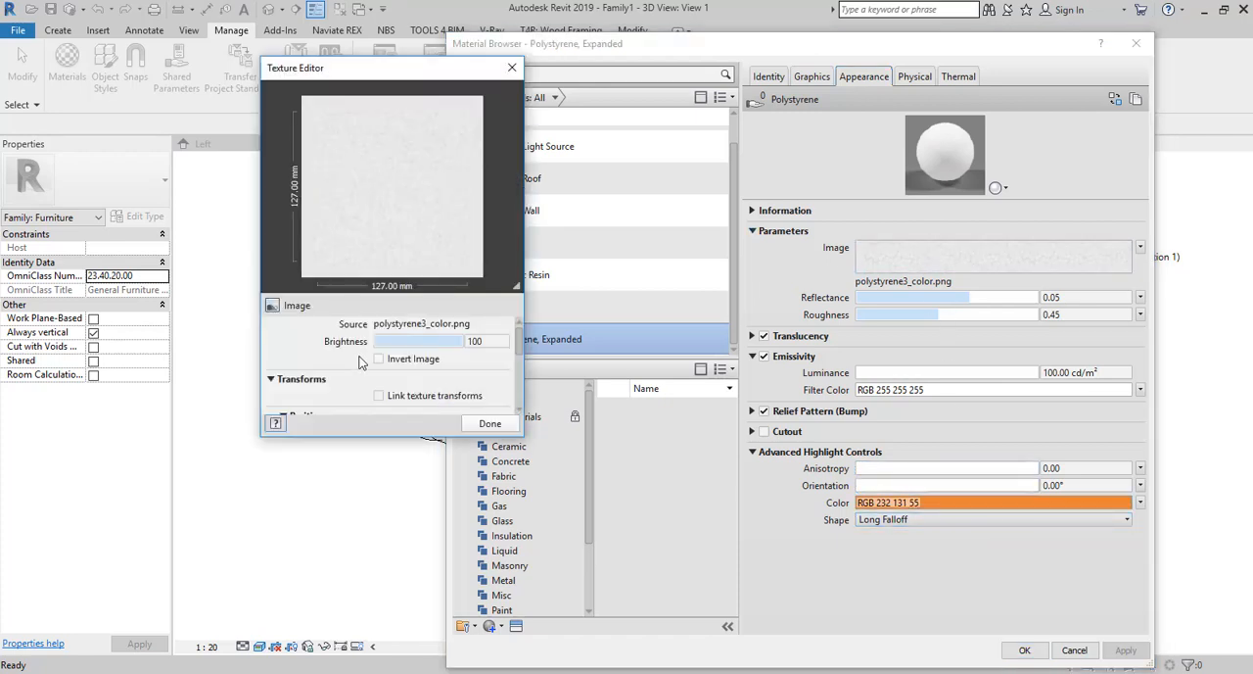
{"action": "scroll", "coordinate": [362, 347], "scroll_direction": "down", "scroll_amount": 3}
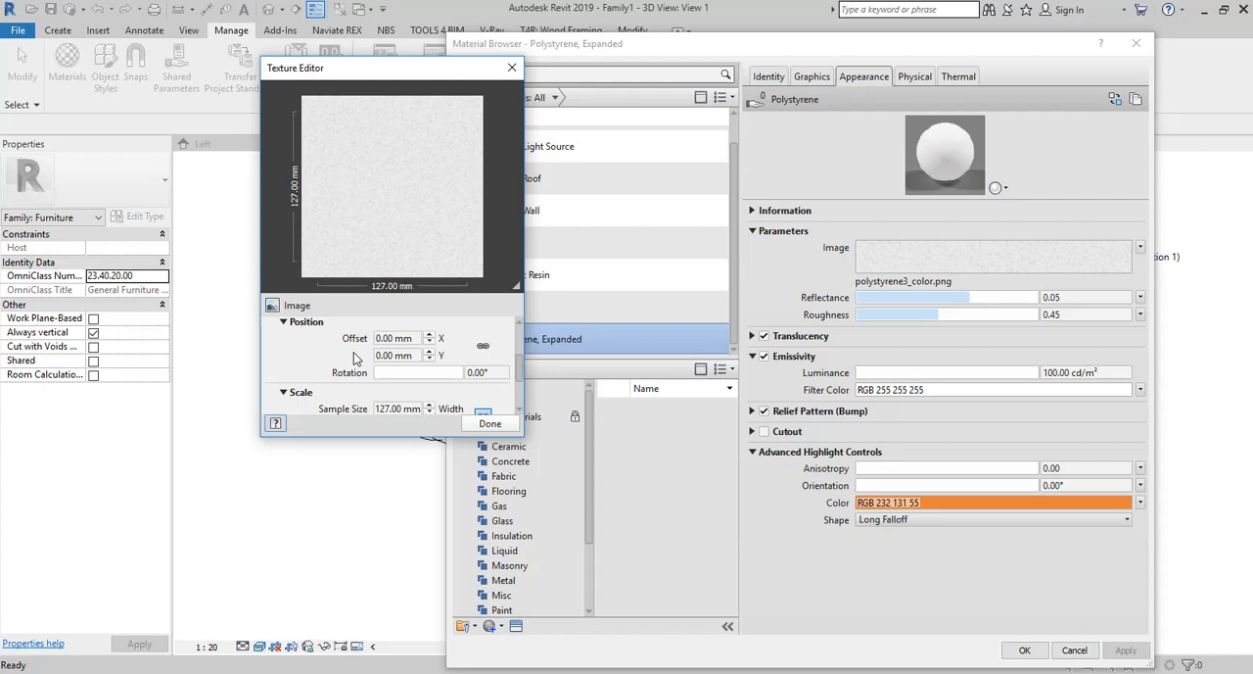
{"action": "scroll", "coordinate": [353, 358], "scroll_direction": "down", "scroll_amount": 3}
{"action": "scroll", "coordinate": [353, 358], "scroll_direction": "up", "scroll_amount": 6}
{"action": "left_click", "coordinate": [489, 423]}
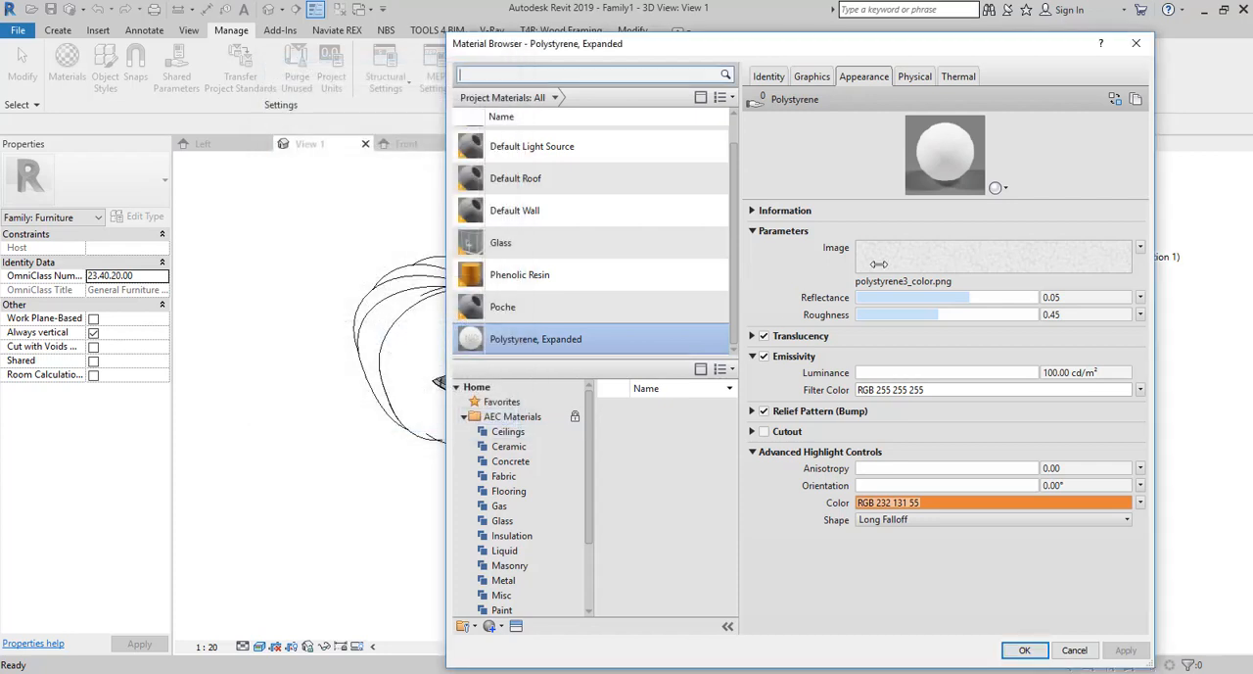
Replace the image of Polystyrene, Expanded with a solid orange color, RGB 249 129 19, and save the material.
{"action": "left_click", "coordinate": [1141, 248]}
{"action": "left_click", "coordinate": [1062, 262]}
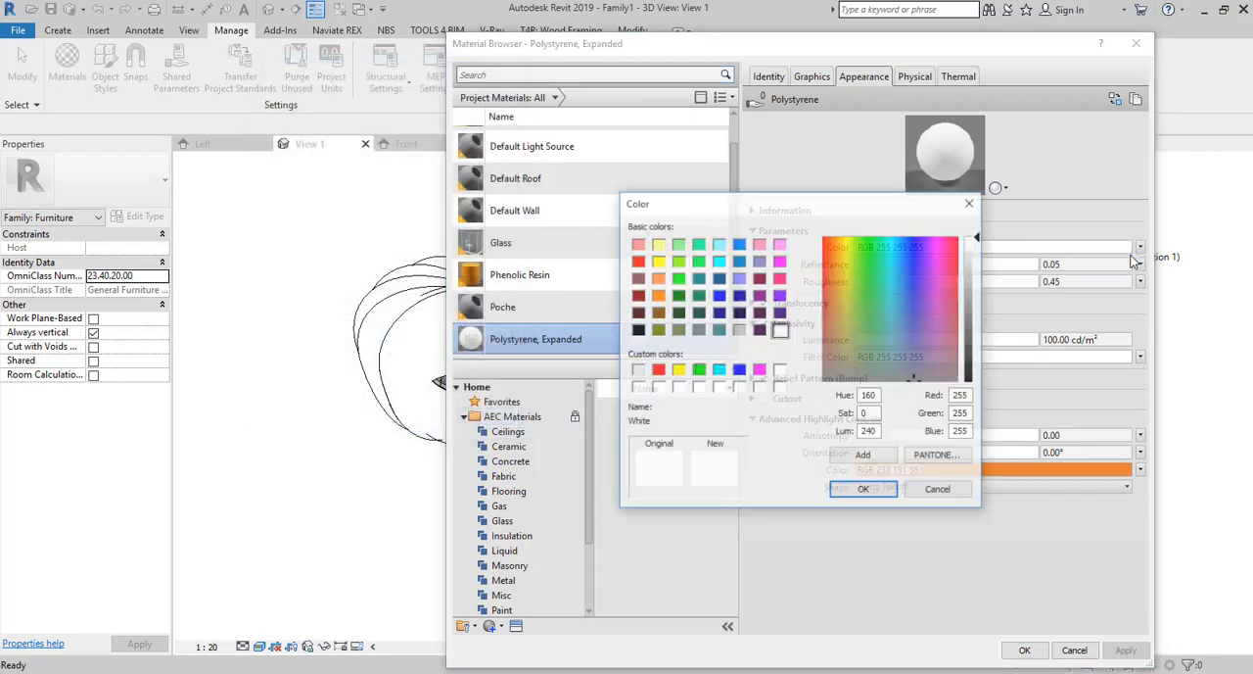
{"action": "left_click", "coordinate": [841, 258]}
{"action": "left_click_drag", "start_coordinate": [841, 257], "coordinate": [838, 274]}
{"action": "left_click", "coordinate": [839, 243]}
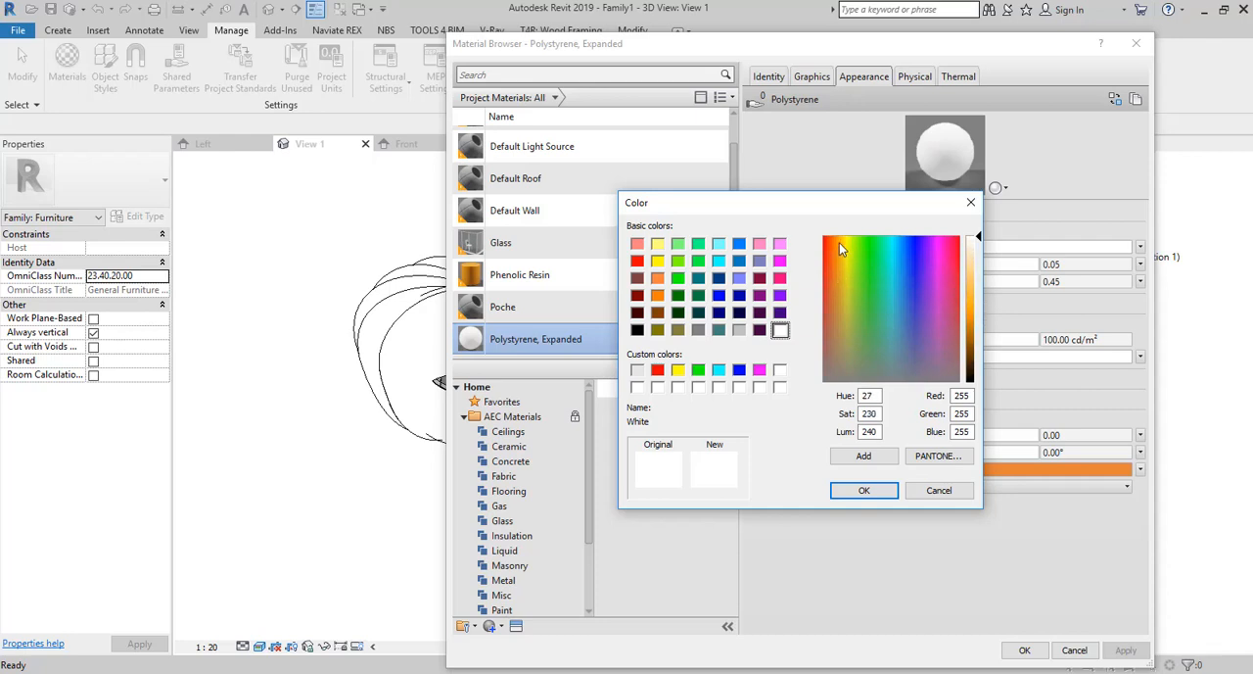
{"action": "left_click", "coordinate": [834, 244]}
{"action": "left_click_drag", "start_coordinate": [981, 238], "coordinate": [977, 309]}
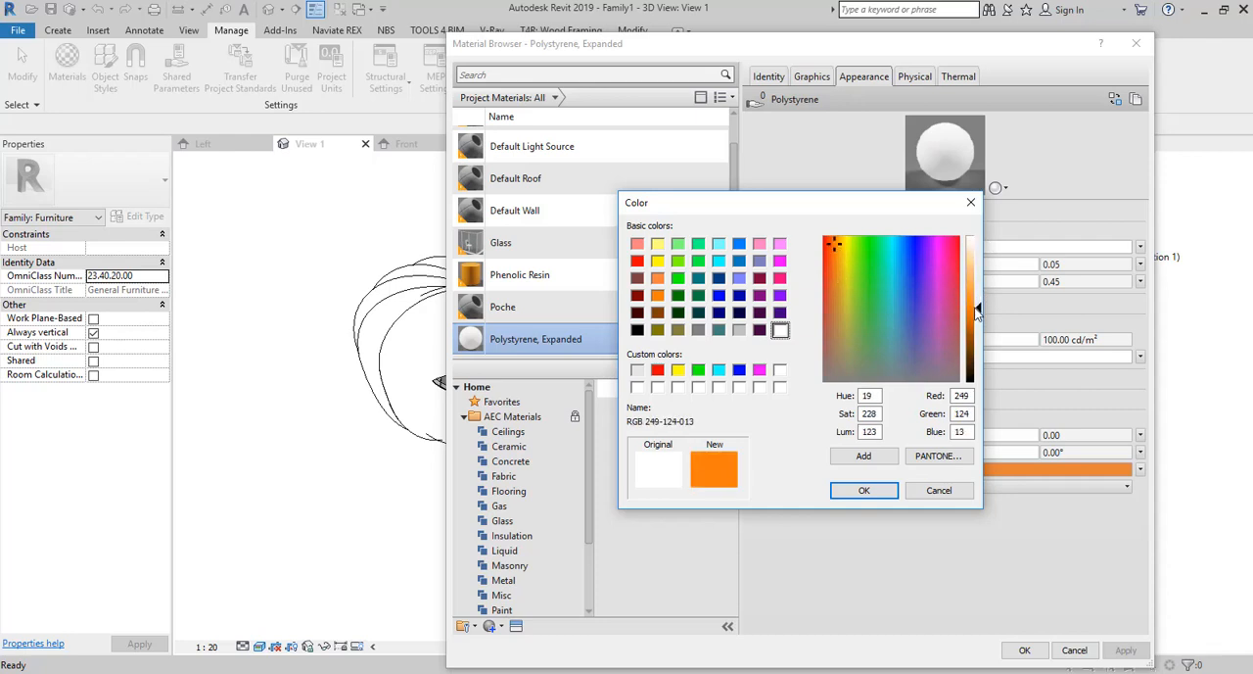
{"action": "left_click", "coordinate": [861, 493]}
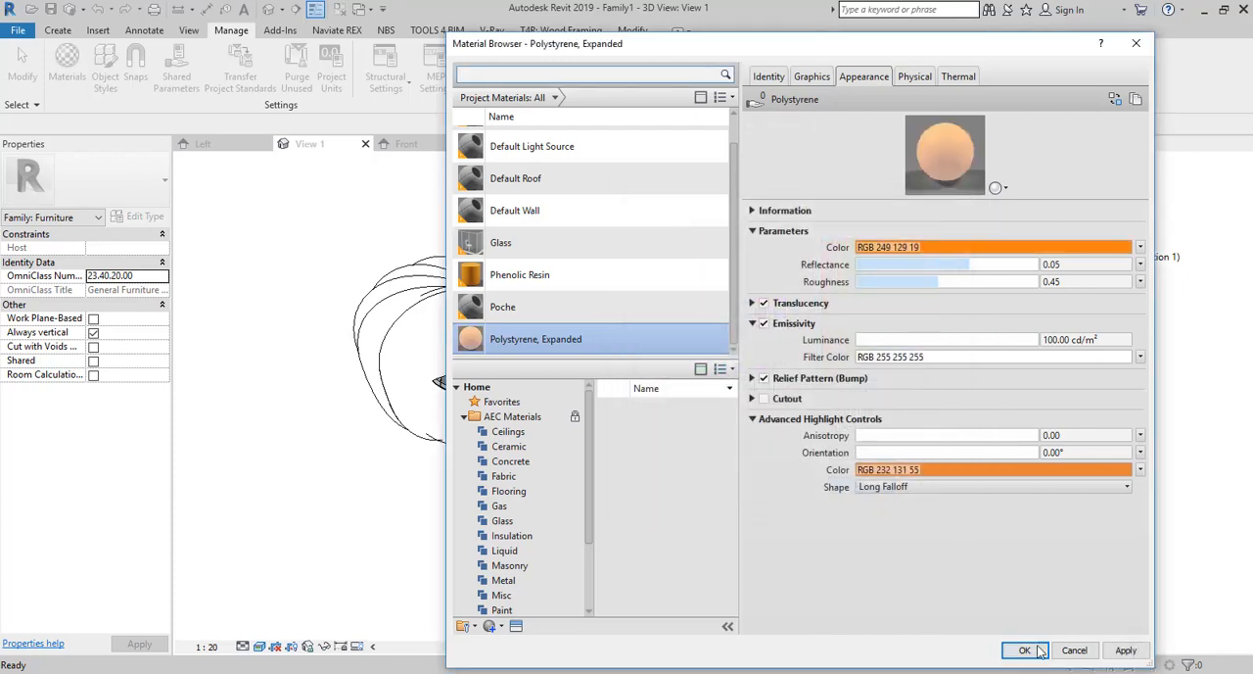
{"action": "left_click", "coordinate": [1126, 650]}
{"action": "left_click", "coordinate": [1024, 650]}
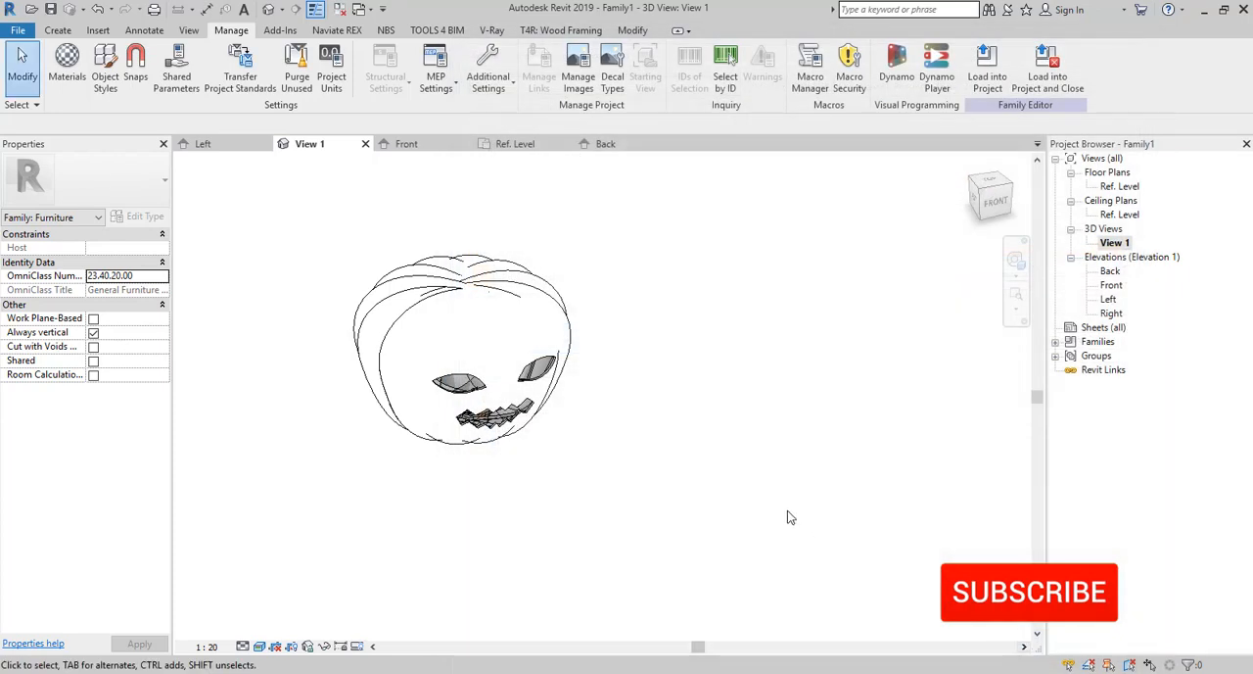
{"action": "left_click", "coordinate": [632, 30]}
{"action": "left_click", "coordinate": [235, 79]}
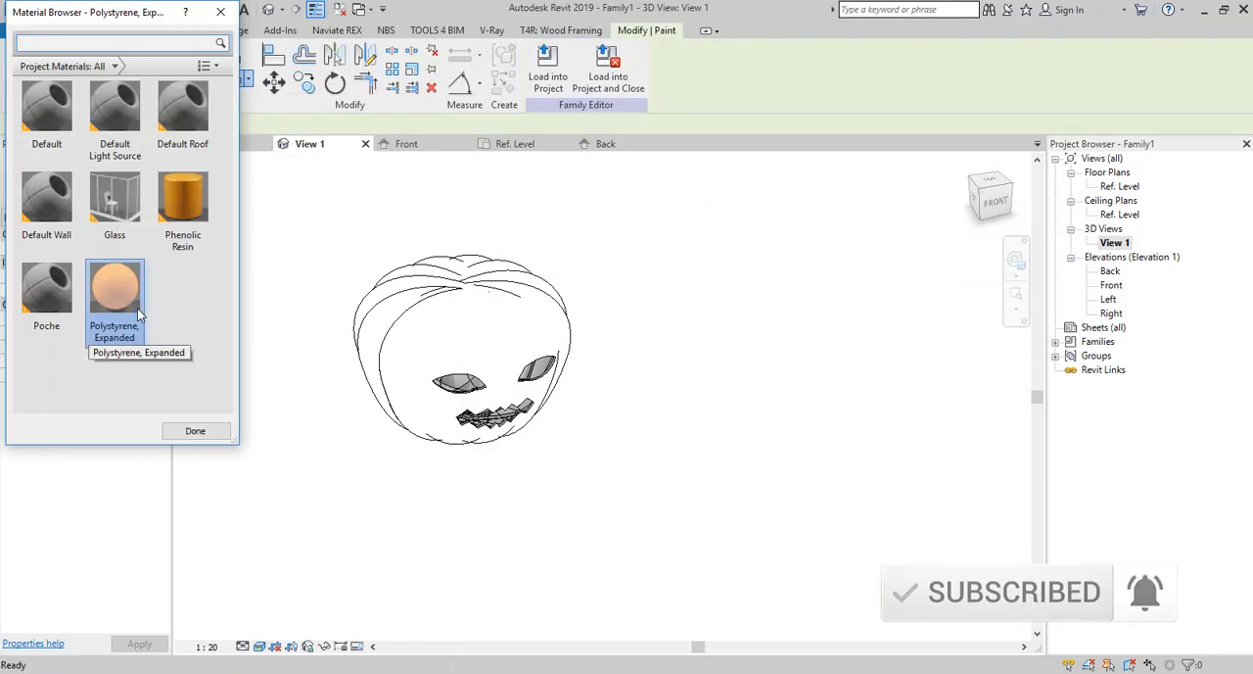
{"action": "key", "text": "Escape"}
{"action": "left_click", "coordinate": [263, 644]}
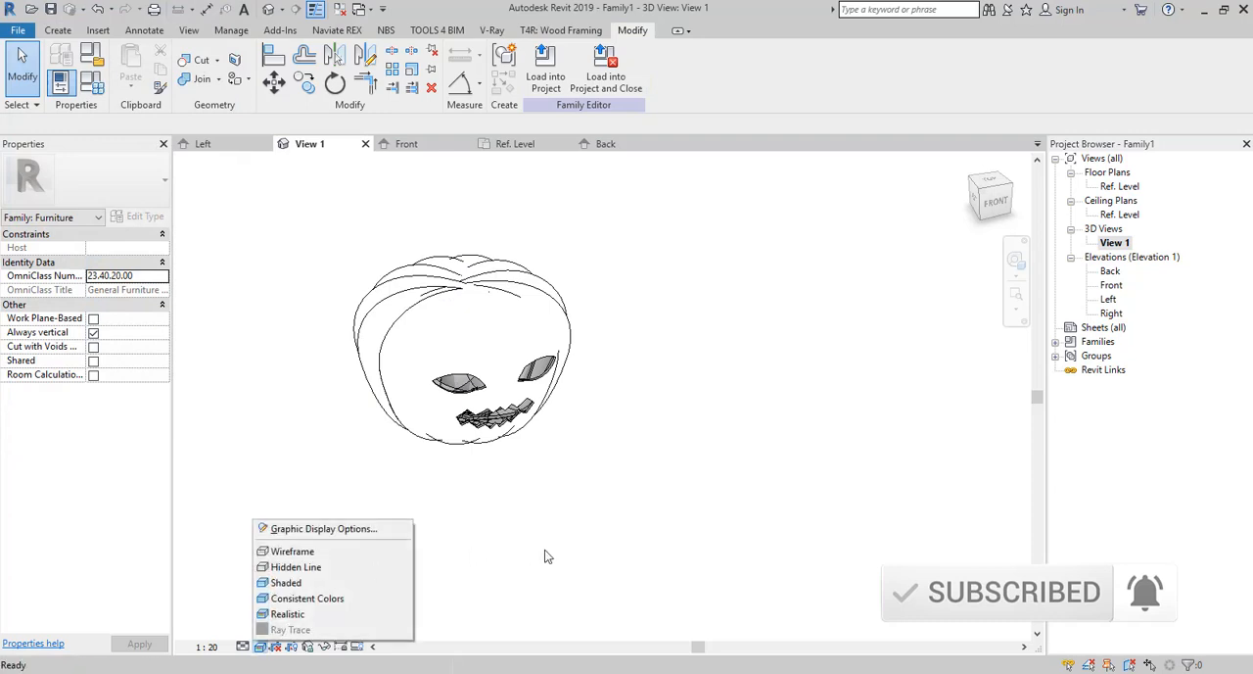
{"action": "left_click", "coordinate": [545, 548]}
Inspect the pumpkin's painted surfaces up close and from a slightly different angle in the 3D view.
{"action": "scroll", "coordinate": [461, 458], "scroll_direction": "up", "scroll_amount": 2}
{"action": "scroll", "coordinate": [501, 492], "scroll_direction": "down", "scroll_amount": 3}
{"action": "scroll", "coordinate": [466, 418], "scroll_direction": "up", "scroll_amount": 5}
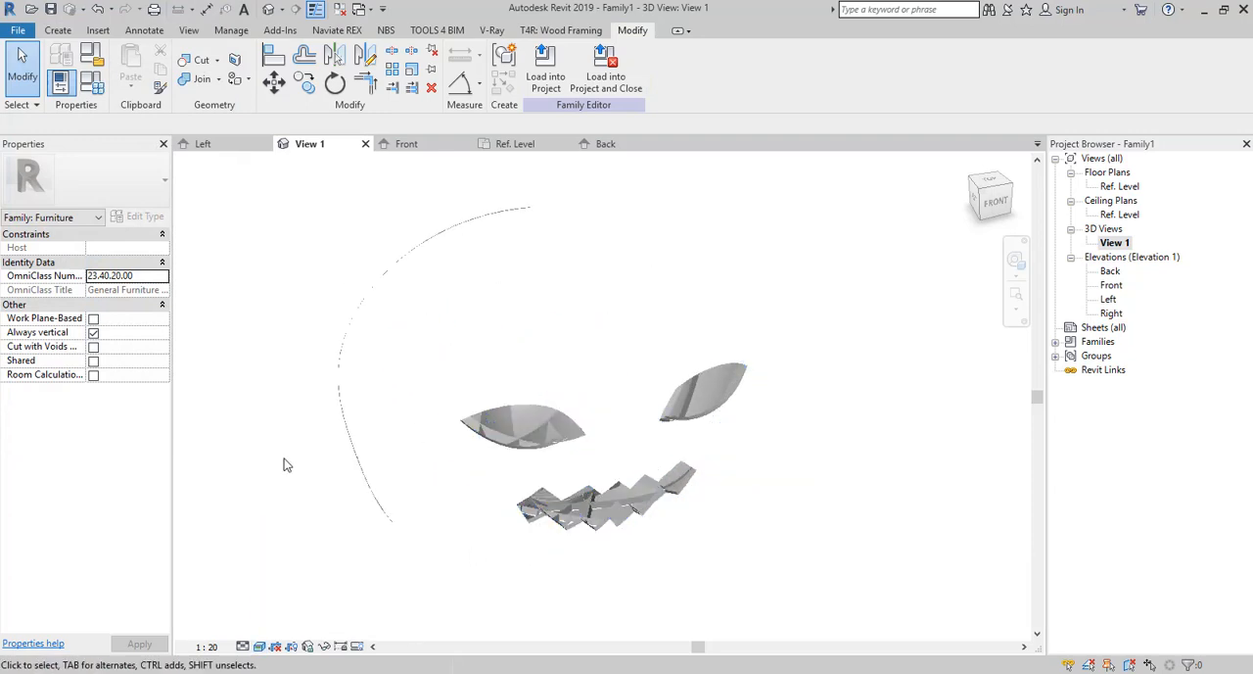
{"action": "scroll", "coordinate": [688, 527], "scroll_direction": "down", "scroll_amount": 3}
{"action": "middle_click_drag", "start_coordinate": [728, 529], "coordinate": [648, 358], "text": "shift"}
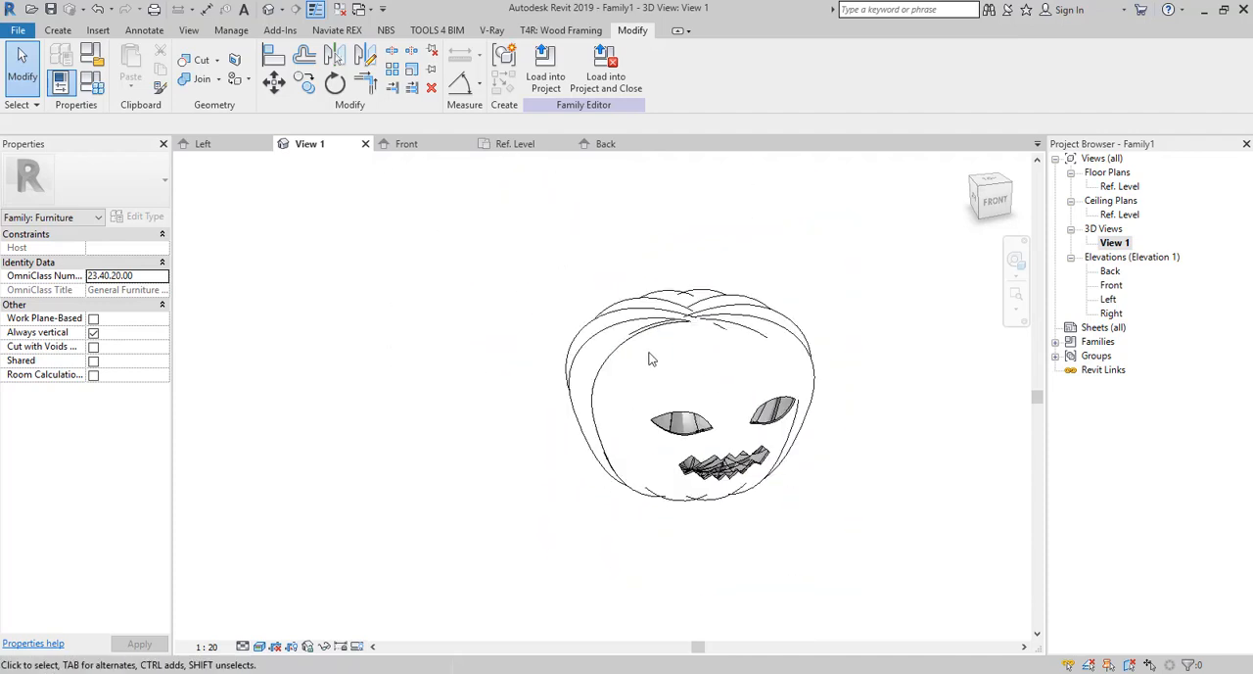
{"action": "left_click", "coordinate": [643, 341]}
{"action": "left_click", "coordinate": [389, 266]}
Set the appearance color of Polystyrene, Expanded to a deeper orange, RGB 240 91 2, and save the material.
{"action": "left_click", "coordinate": [231, 31]}
{"action": "left_click", "coordinate": [67, 68]}
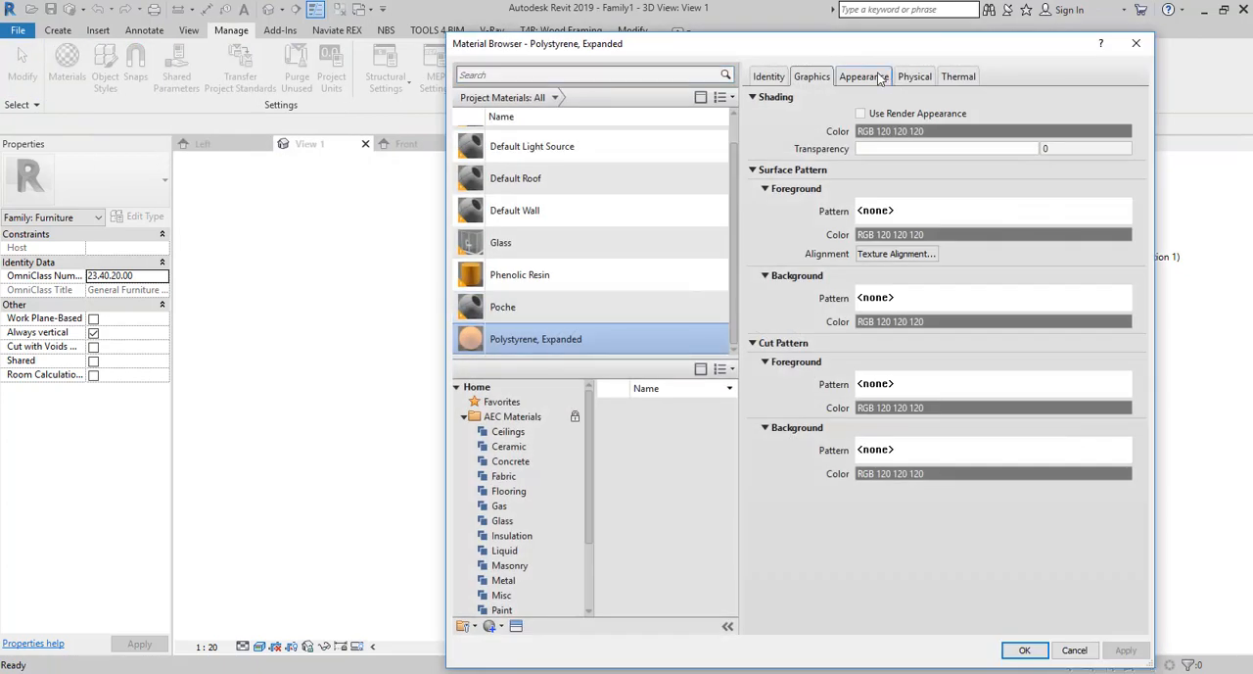
{"action": "left_click", "coordinate": [877, 77]}
{"action": "left_click", "coordinate": [991, 247]}
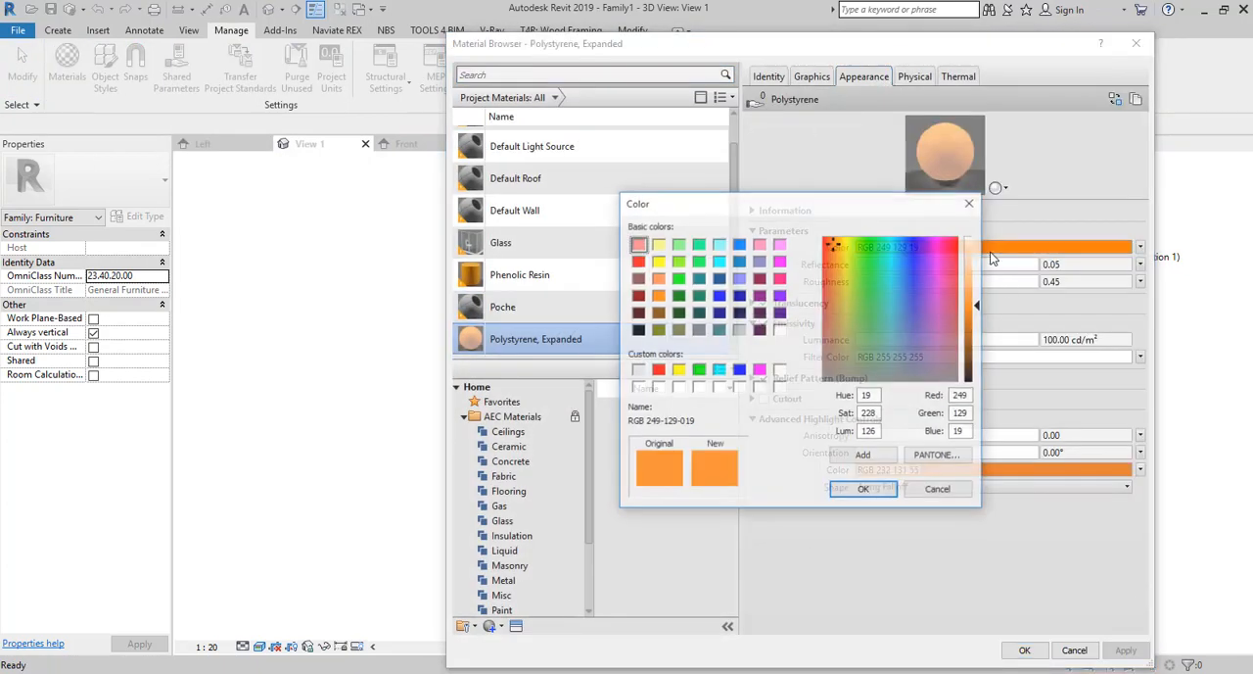
{"action": "left_click", "coordinate": [977, 327]}
{"action": "left_click_drag", "start_coordinate": [976, 327], "coordinate": [978, 315]}
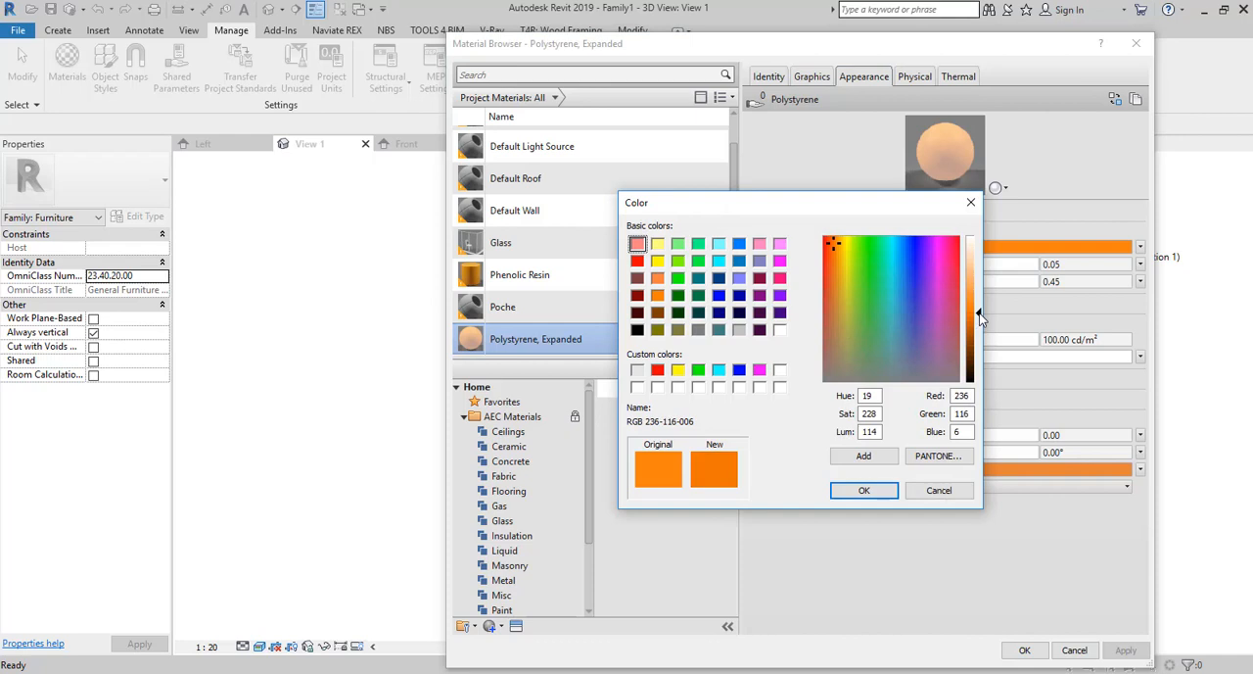
{"action": "left_click_drag", "start_coordinate": [837, 259], "coordinate": [830, 239]}
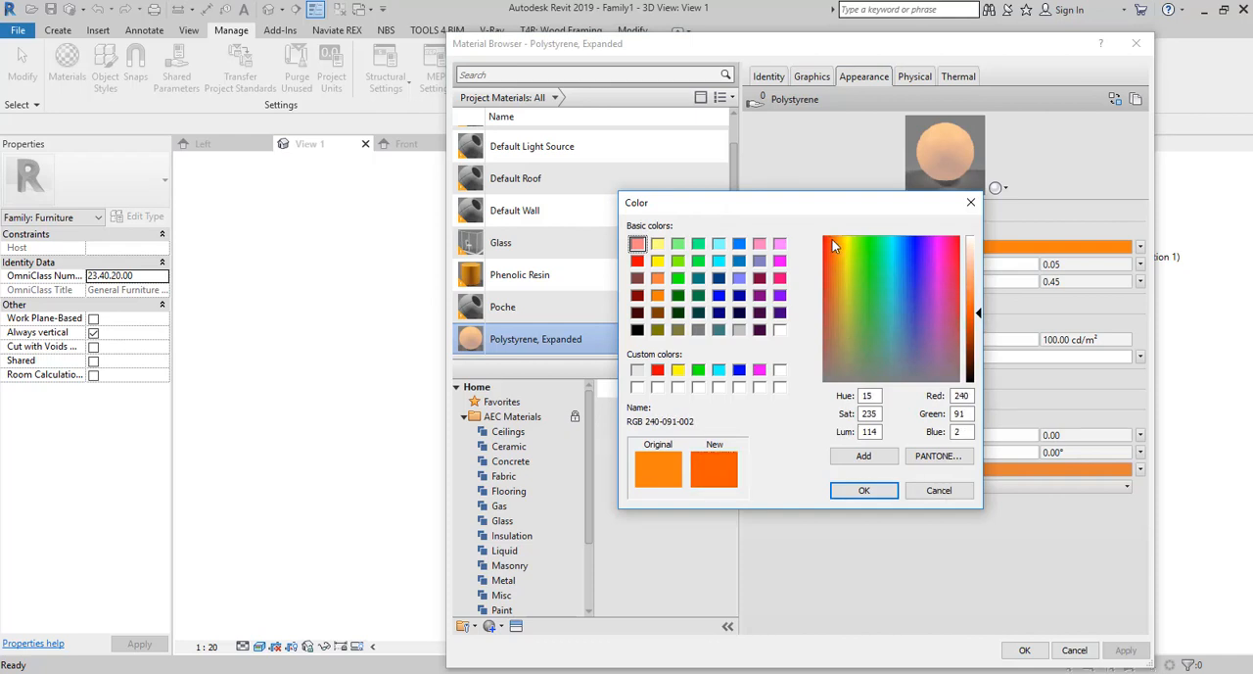
{"action": "left_click", "coordinate": [864, 490]}
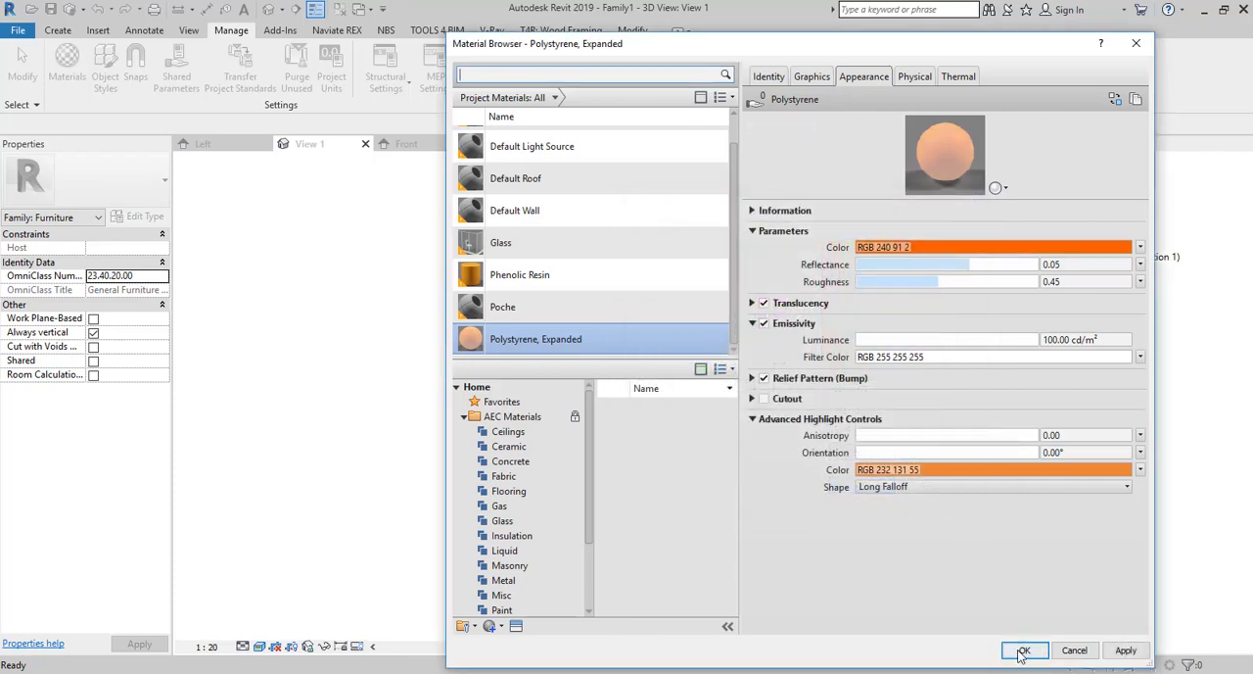
{"action": "left_click", "coordinate": [1022, 650]}
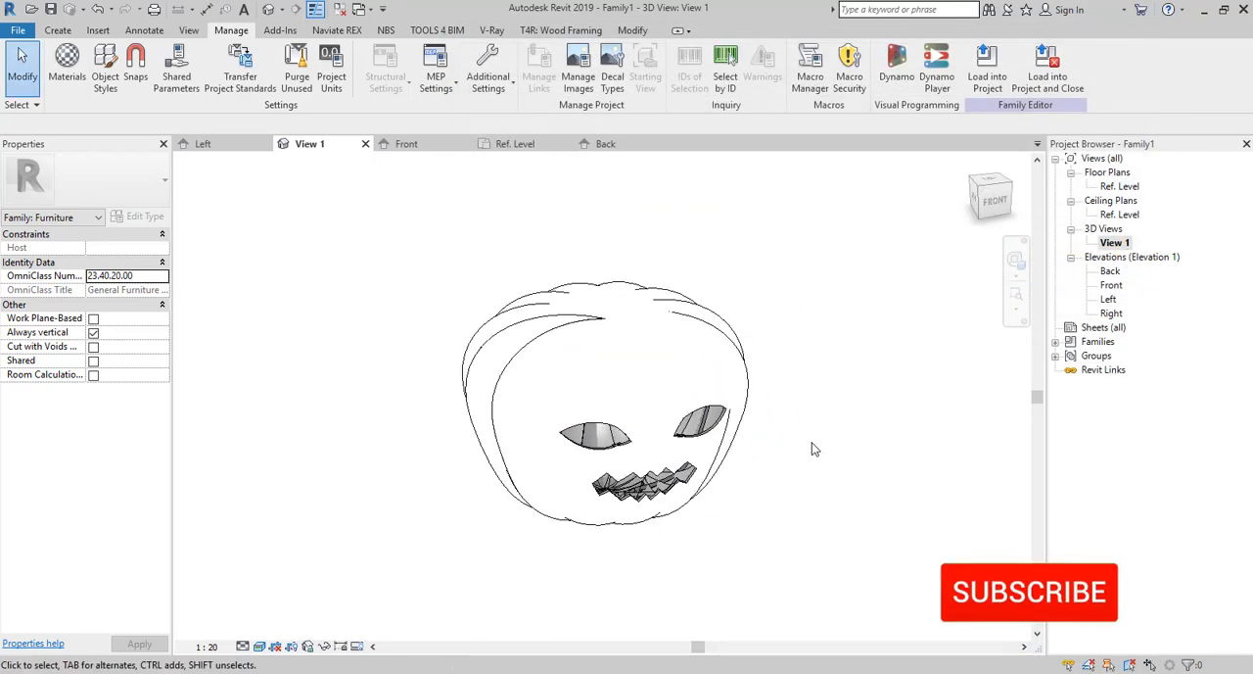
{"action": "scroll", "coordinate": [813, 449], "scroll_direction": "down", "scroll_amount": 1}
{"action": "middle_click_drag", "start_coordinate": [813, 450], "coordinate": [768, 492], "text": "shift"}
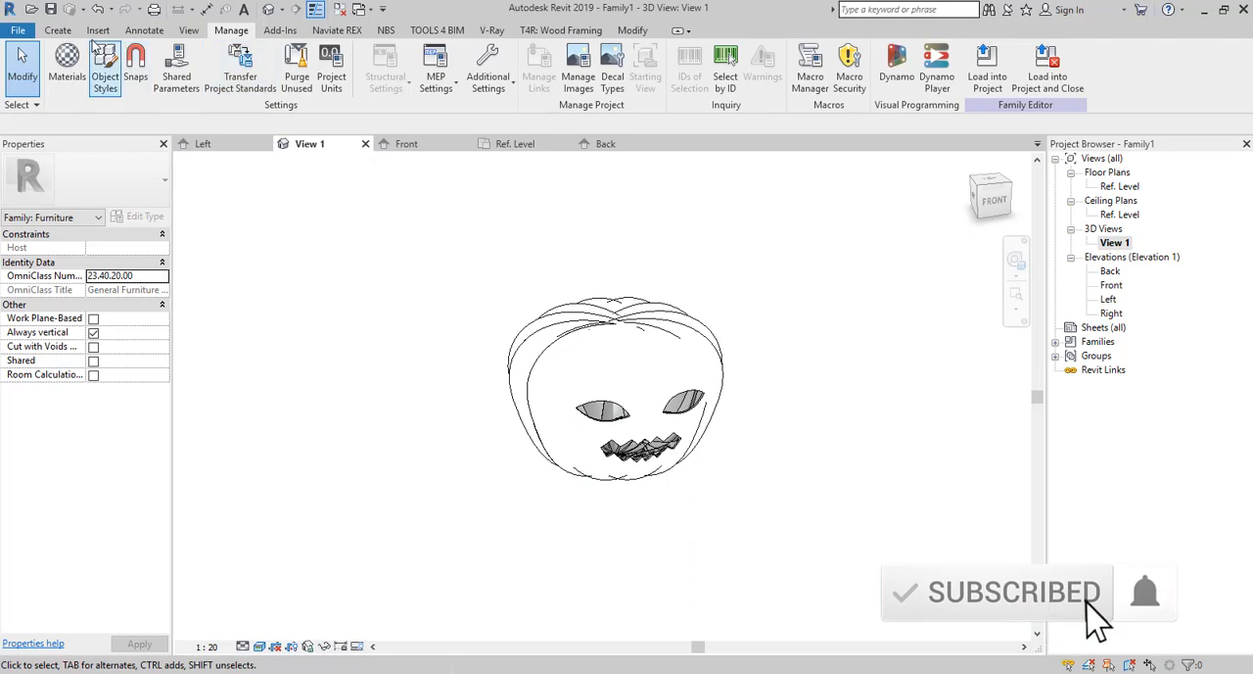
{"action": "left_click", "coordinate": [58, 31]}
{"action": "scroll", "coordinate": [403, 182], "scroll_direction": "down", "scroll_amount": 2}
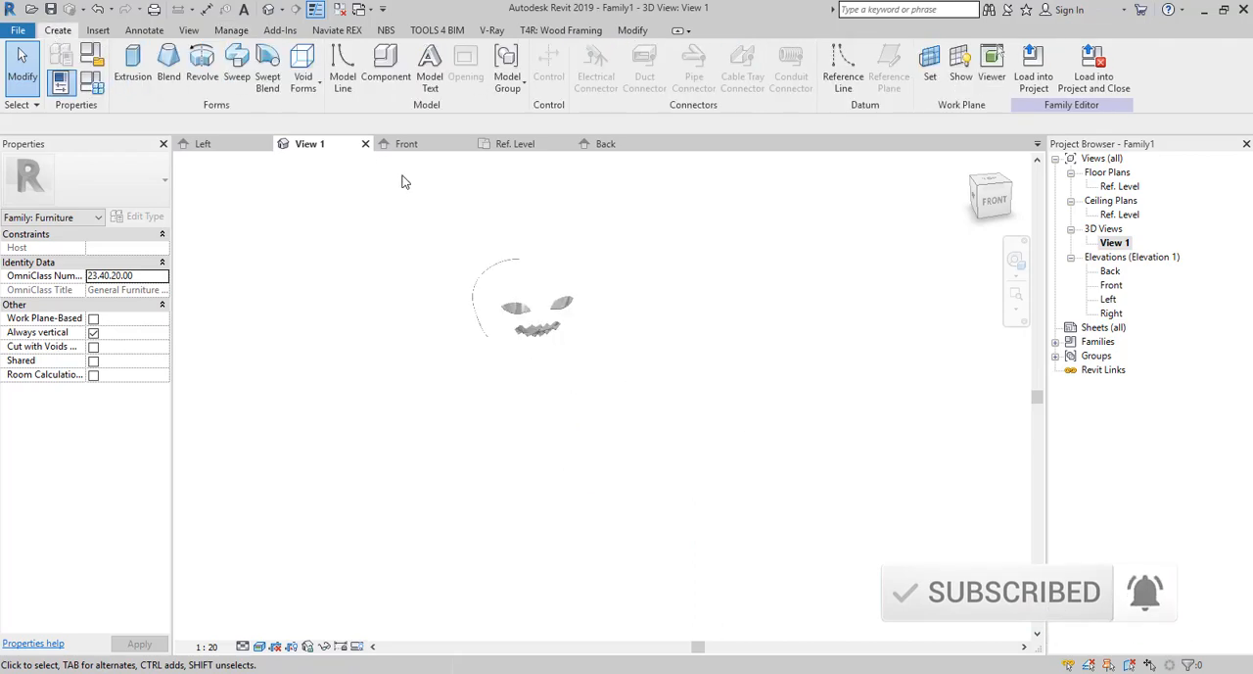
{"action": "scroll", "coordinate": [508, 302], "scroll_direction": "up", "scroll_amount": 3}
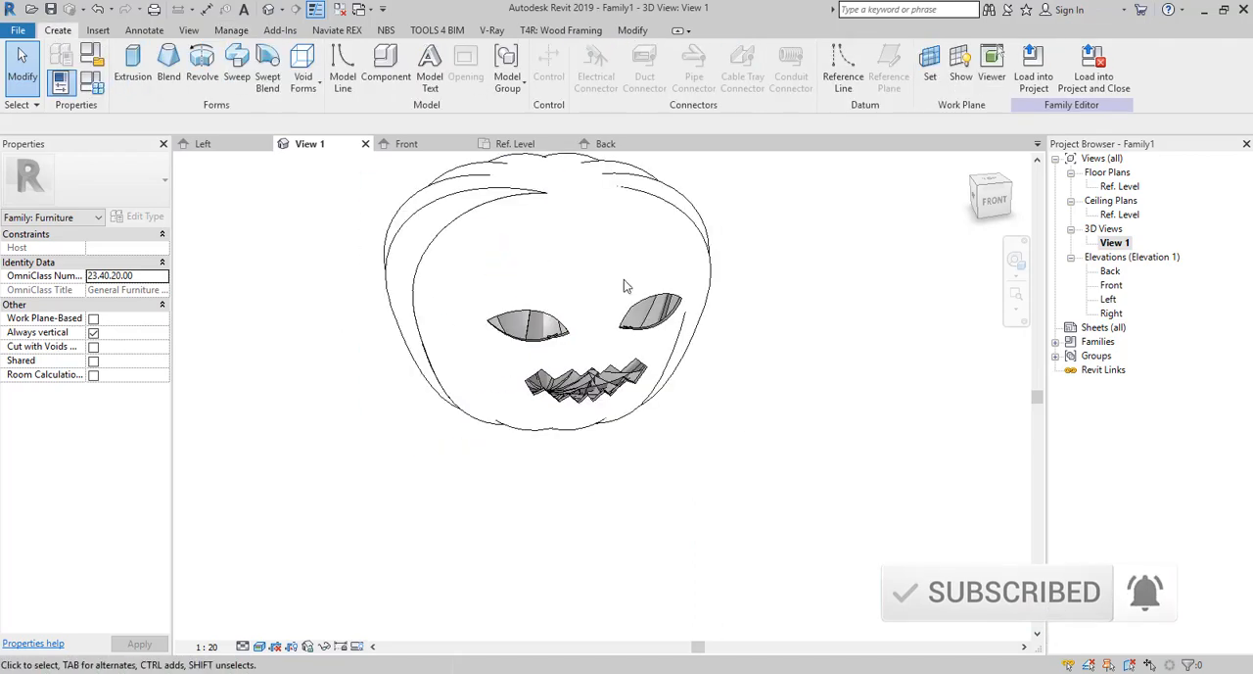
{"action": "double_click", "coordinate": [1111, 272]}
{"action": "double_click", "coordinate": [1109, 298]}
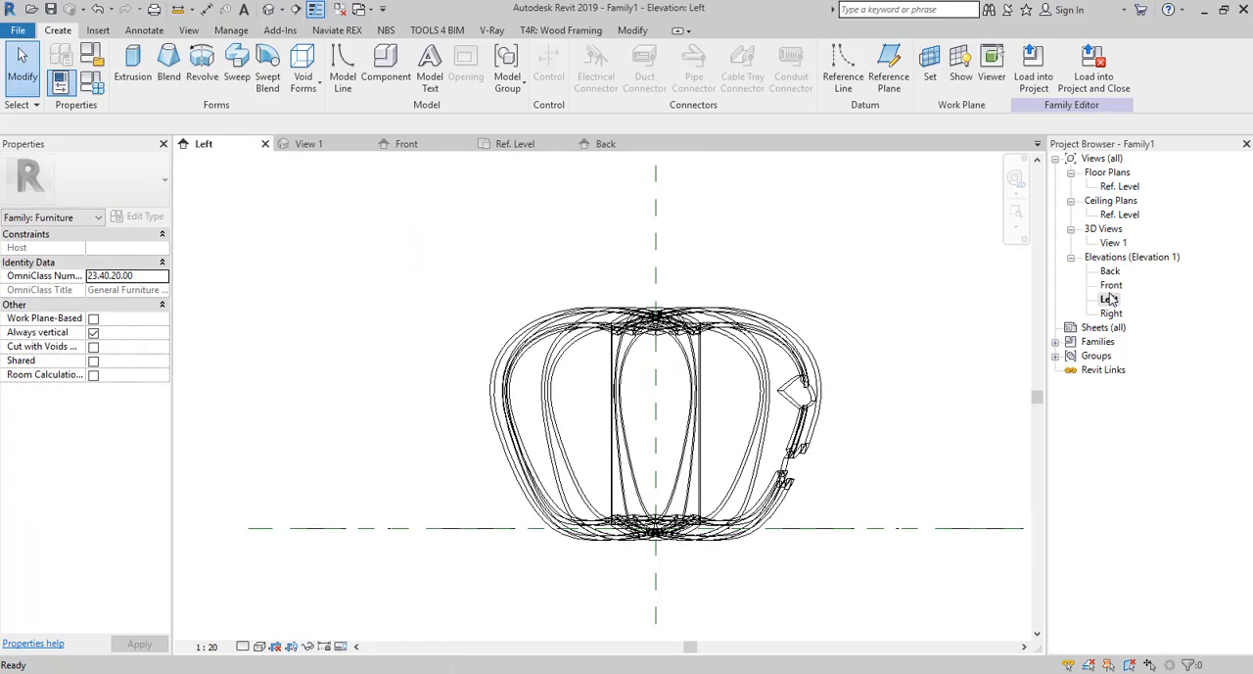
{"action": "double_click", "coordinate": [1114, 243]}
Create a new project from the architectural template.
{"action": "left_click", "coordinate": [18, 30]}
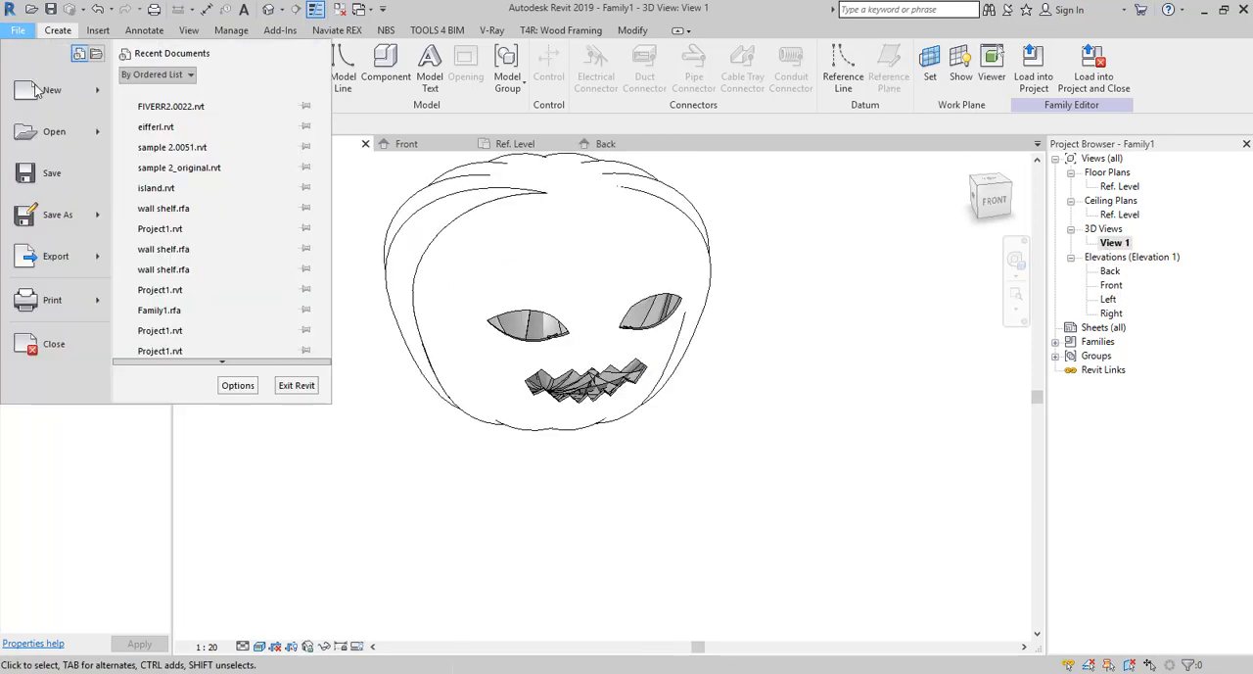
{"action": "left_click", "coordinate": [42, 98]}
{"action": "left_click", "coordinate": [579, 304]}
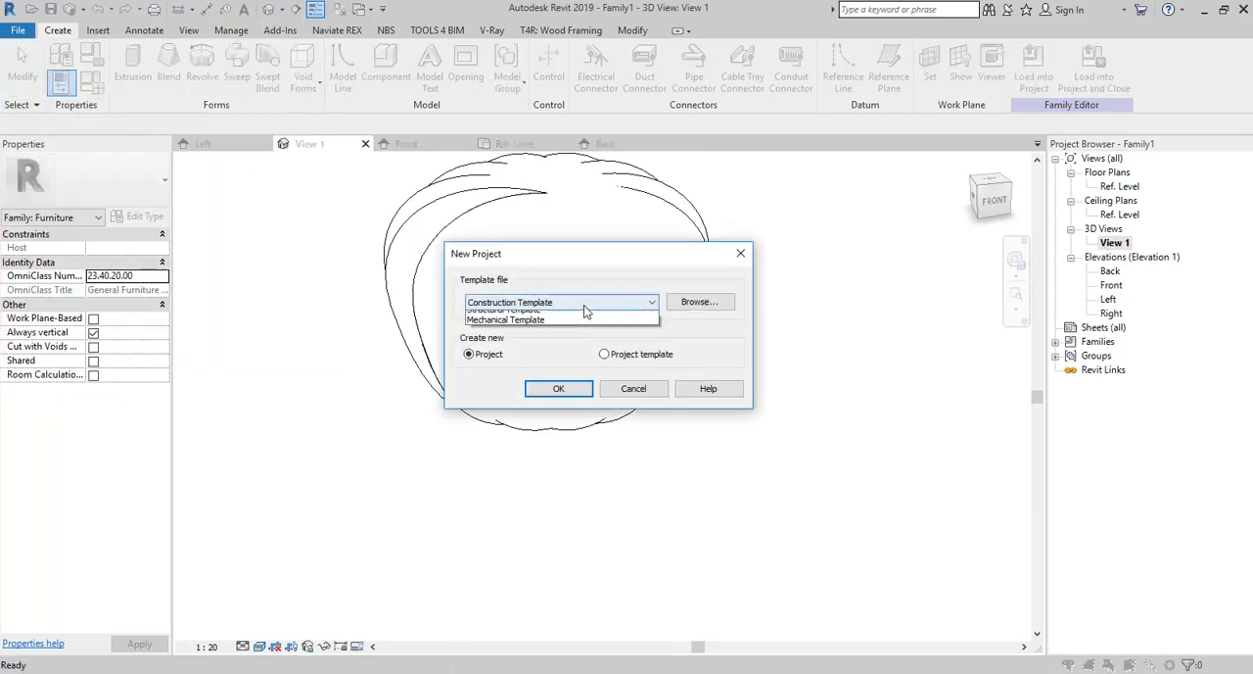
{"action": "left_click", "coordinate": [533, 335]}
{"action": "left_click", "coordinate": [558, 388]}
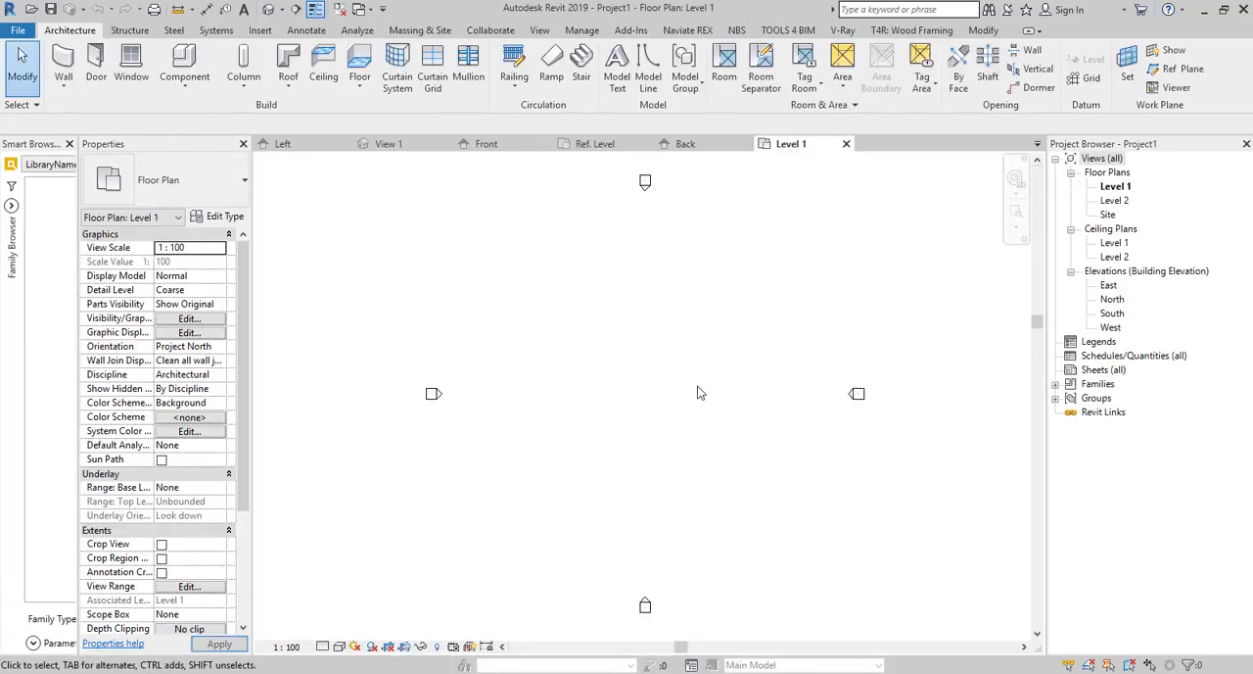
Load the pumpkin family into the new project and place nine instances scattered near the middle of the Level 1 floor plan.
{"action": "left_click", "coordinate": [685, 144]}
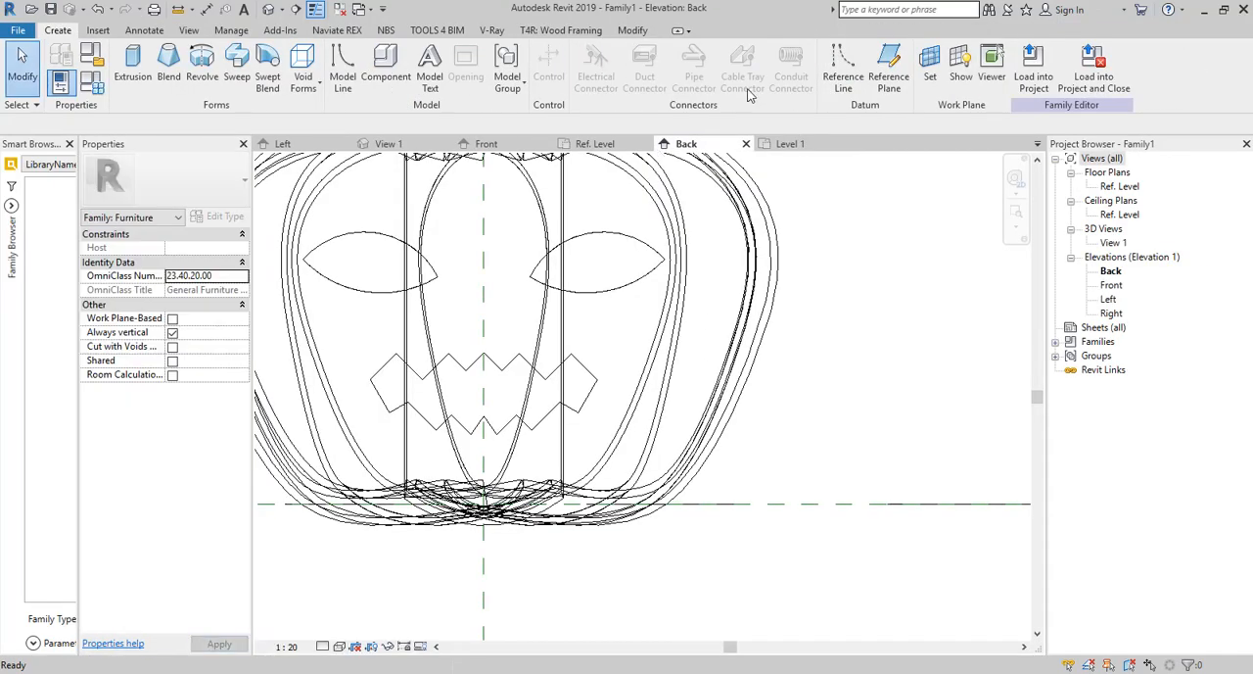
{"action": "left_click", "coordinate": [1034, 73]}
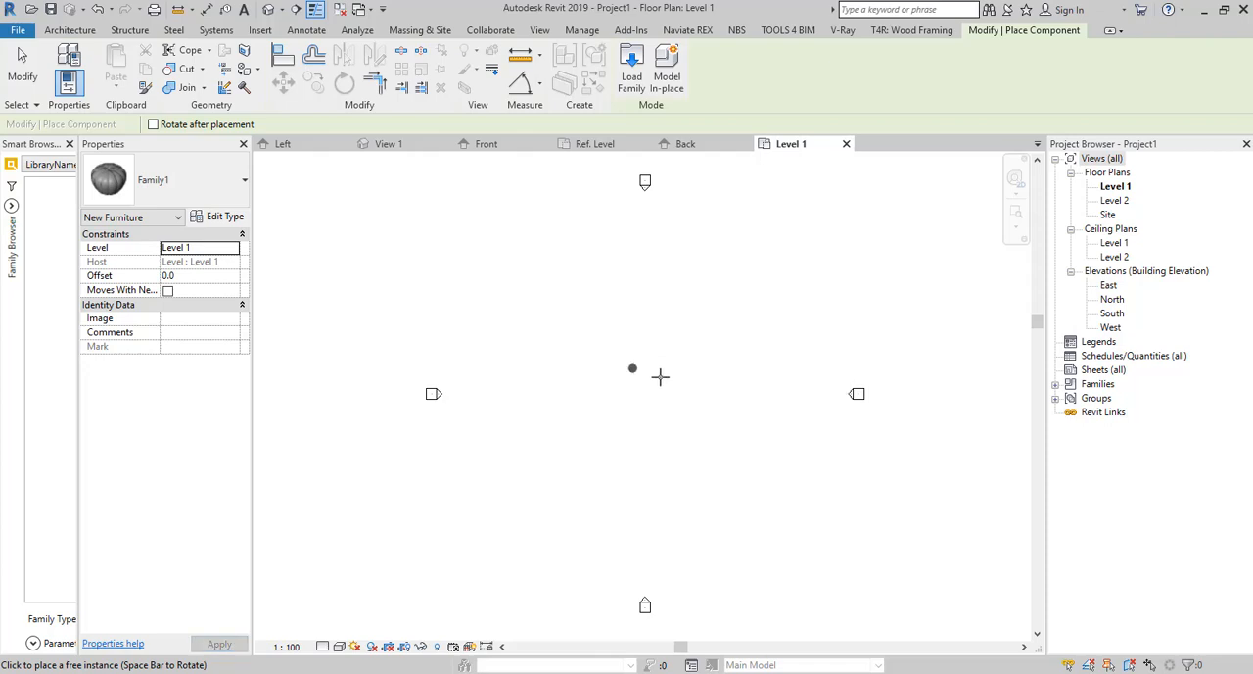
{"action": "left_click", "coordinate": [660, 376]}
{"action": "left_click", "coordinate": [616, 348]}
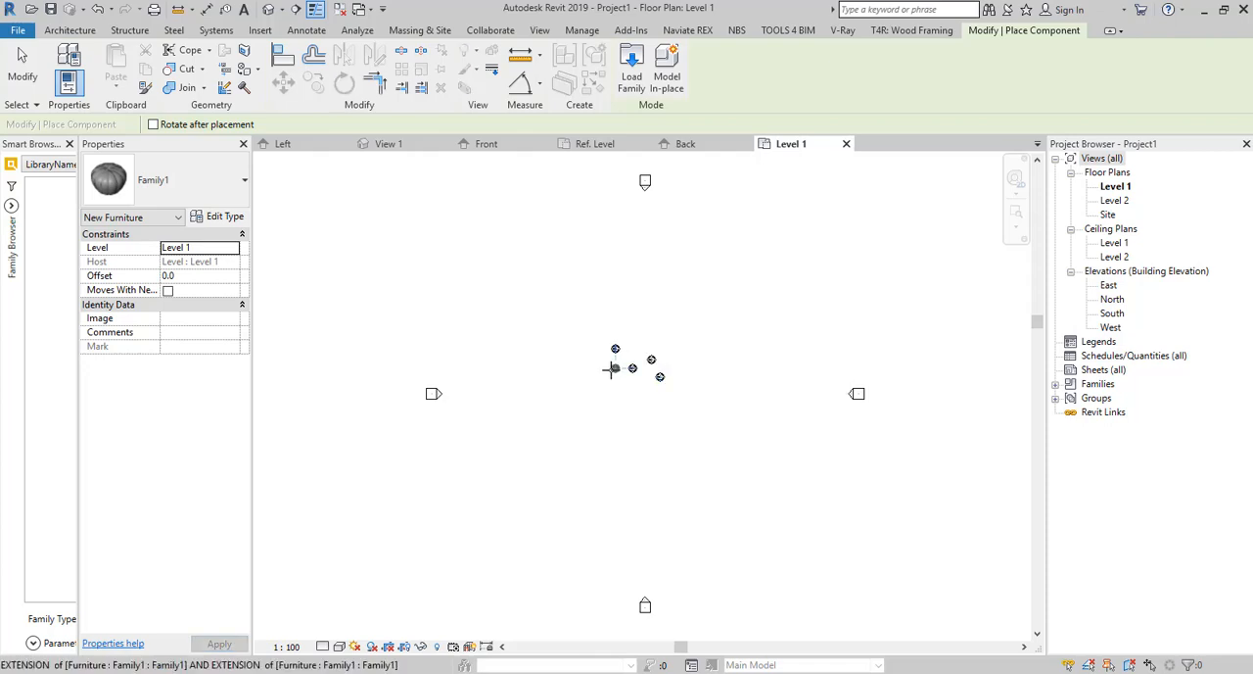
{"action": "left_click", "coordinate": [614, 368]}
{"action": "left_click", "coordinate": [588, 393]}
{"action": "left_click", "coordinate": [588, 368]}
{"action": "left_click", "coordinate": [615, 387]}
{"action": "left_click", "coordinate": [650, 395]}
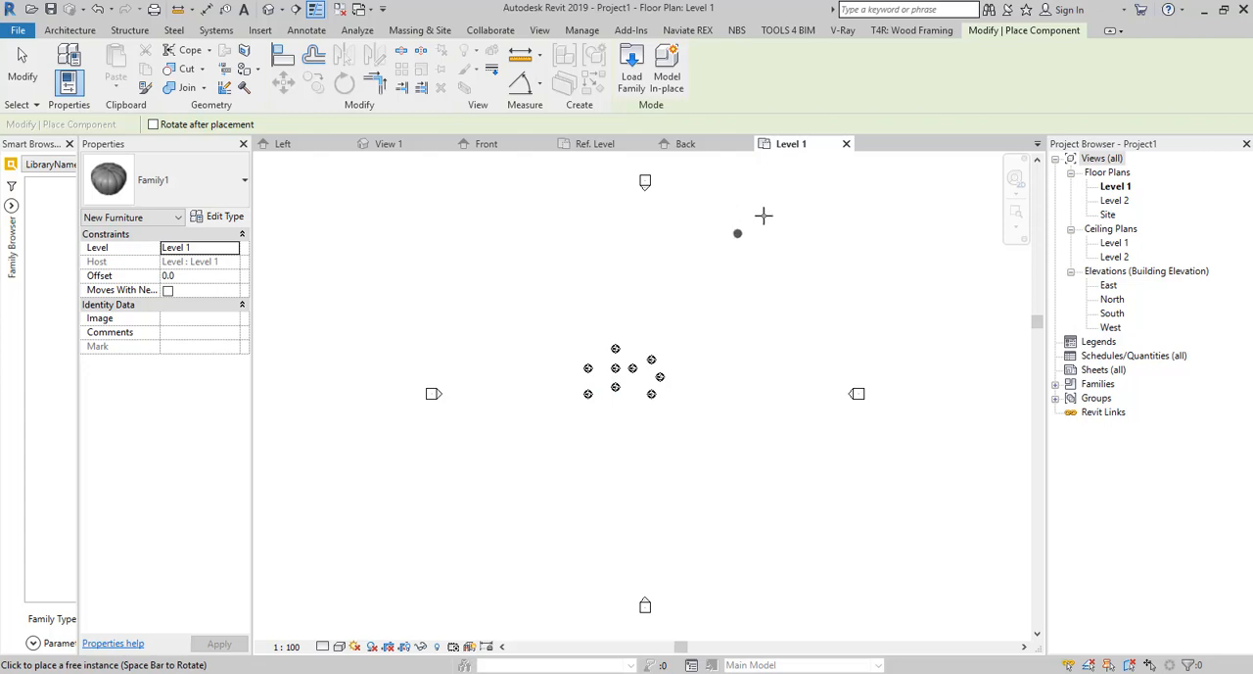
Create a camera view from below the pumpkins on the Level 1 plan, aimed up past the group toward its upper right.
{"action": "left_click", "coordinate": [277, 10]}
{"action": "left_click", "coordinate": [303, 62]}
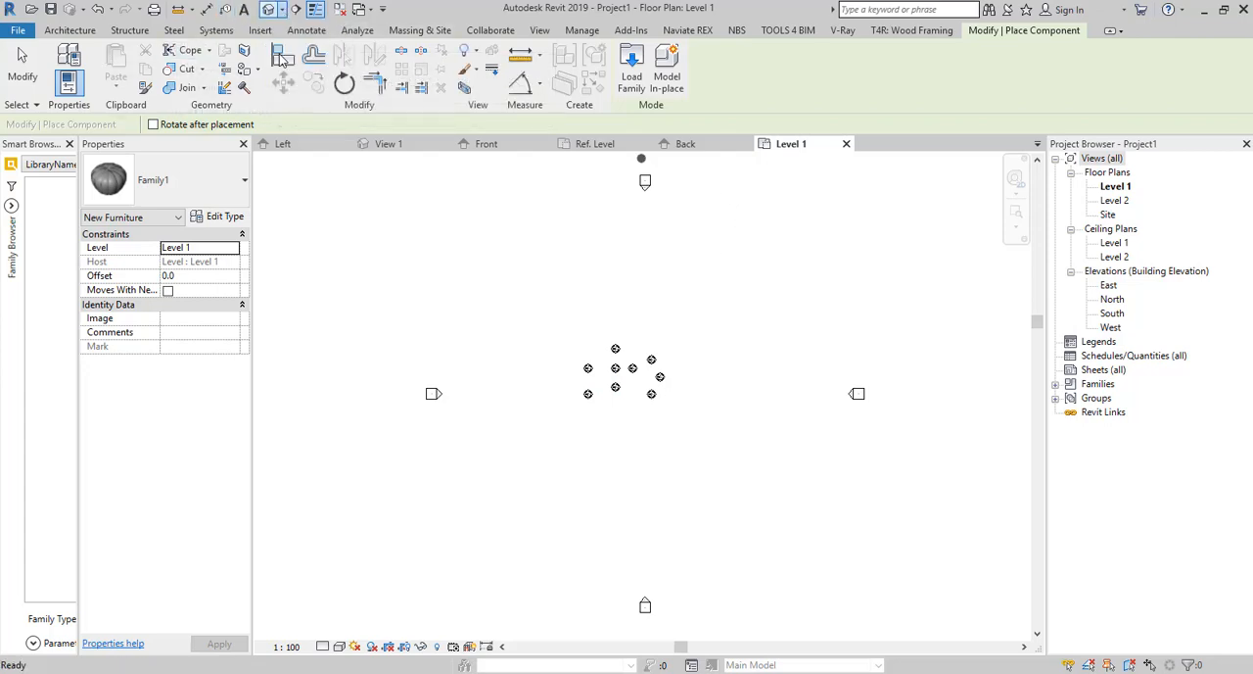
{"action": "left_click", "coordinate": [560, 517]}
{"action": "left_click", "coordinate": [666, 329]}
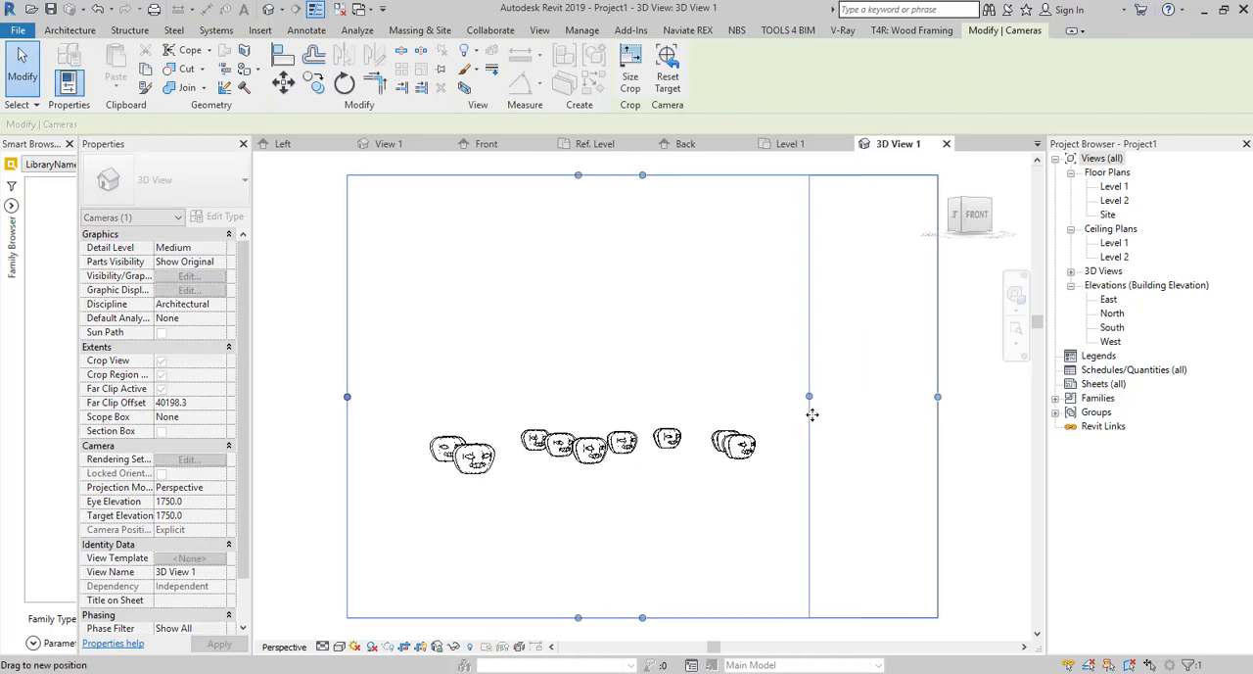
Crop the right, lower and upper edges of the camera view so its frame fits closely around the row of pumpkins.
{"action": "left_click_drag", "start_coordinate": [938, 397], "coordinate": [796, 396]}
{"action": "left_click_drag", "start_coordinate": [572, 617], "coordinate": [561, 513]}
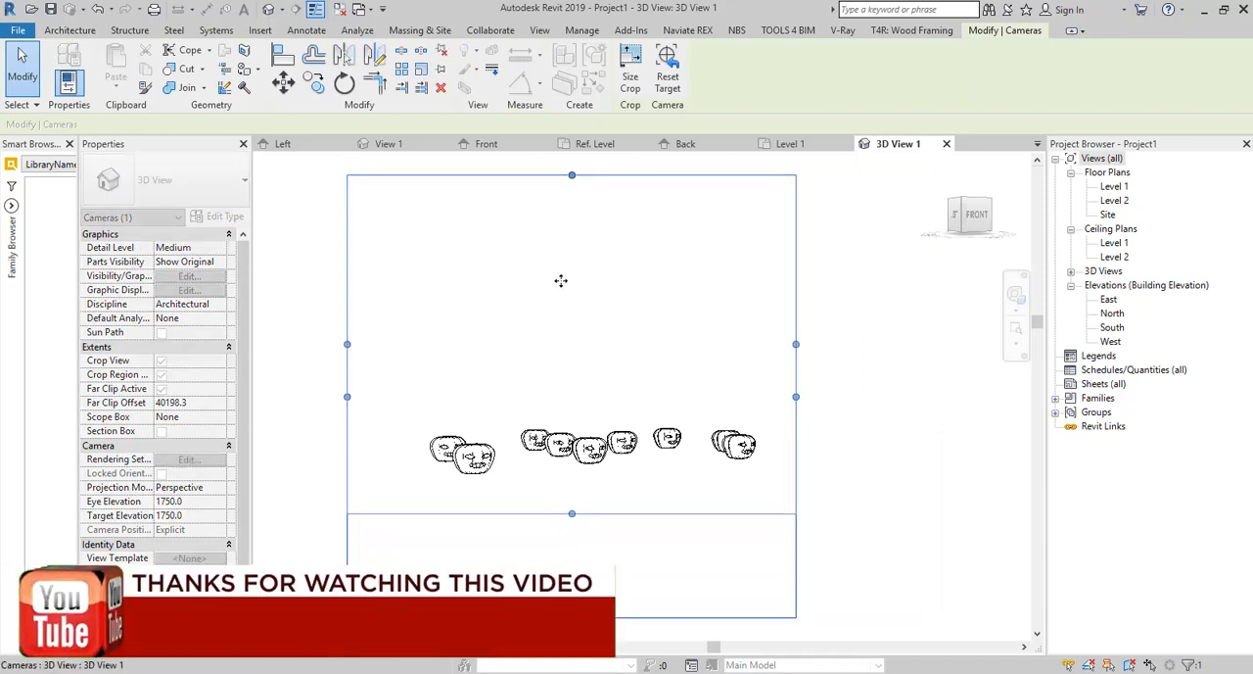
{"action": "left_click_drag", "start_coordinate": [572, 175], "coordinate": [555, 383]}
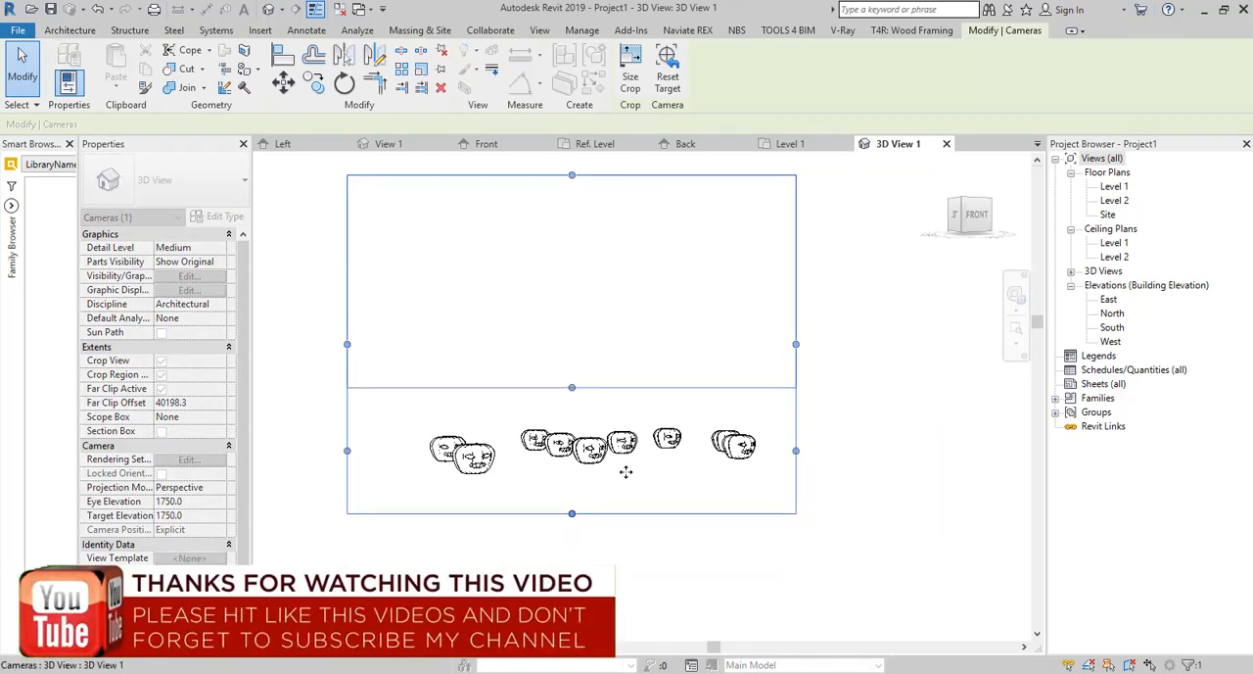
Render the camera view at draft quality with printer resolution at 150 DPI.
{"action": "key", "text": "r"}
{"action": "key", "text": "r"}
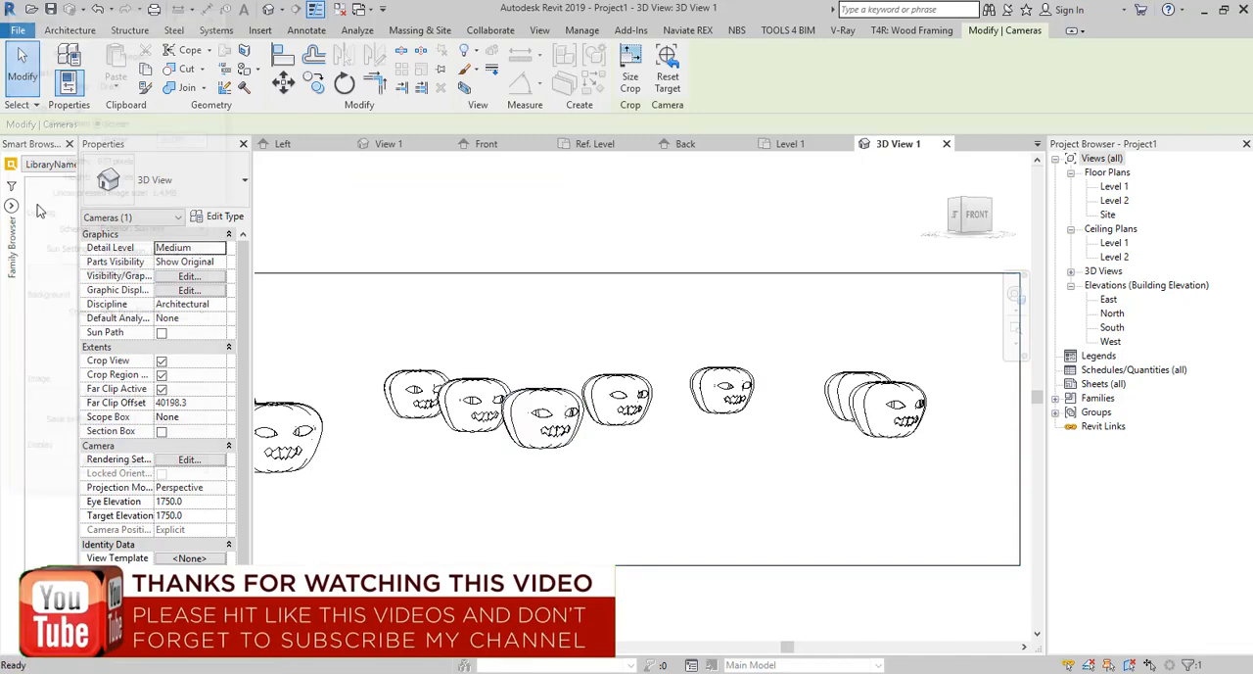
{"action": "left_click", "coordinate": [99, 135]}
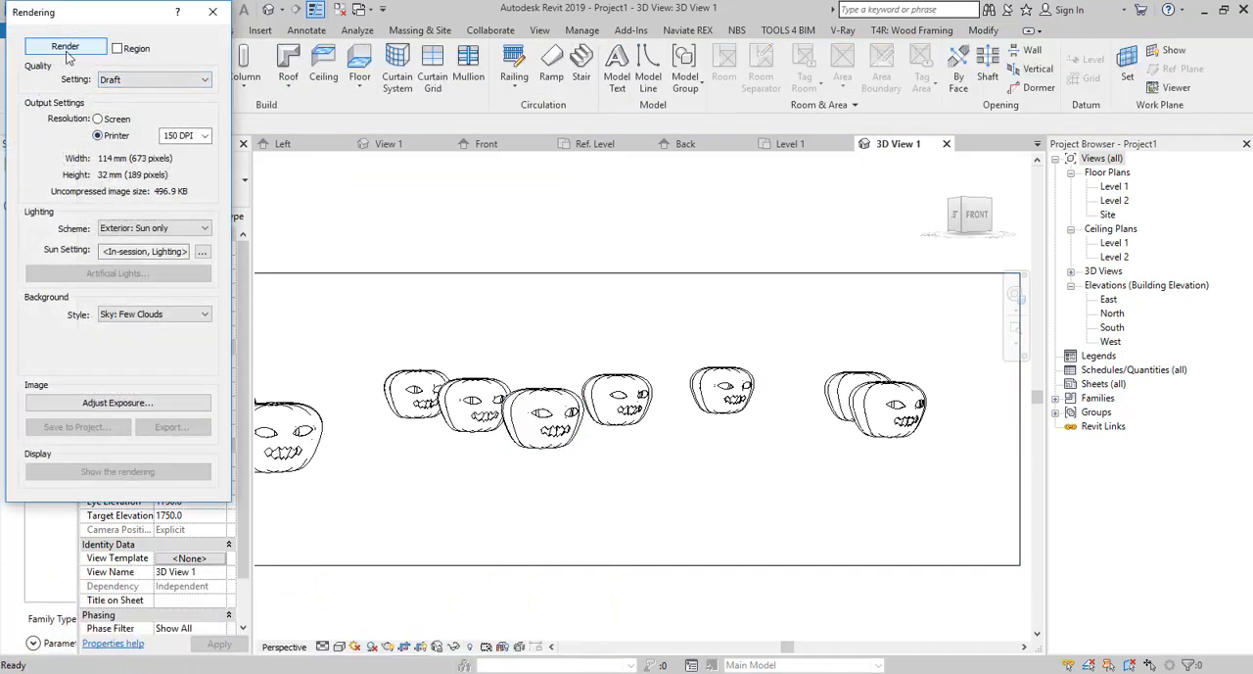
{"action": "left_click", "coordinate": [67, 53]}
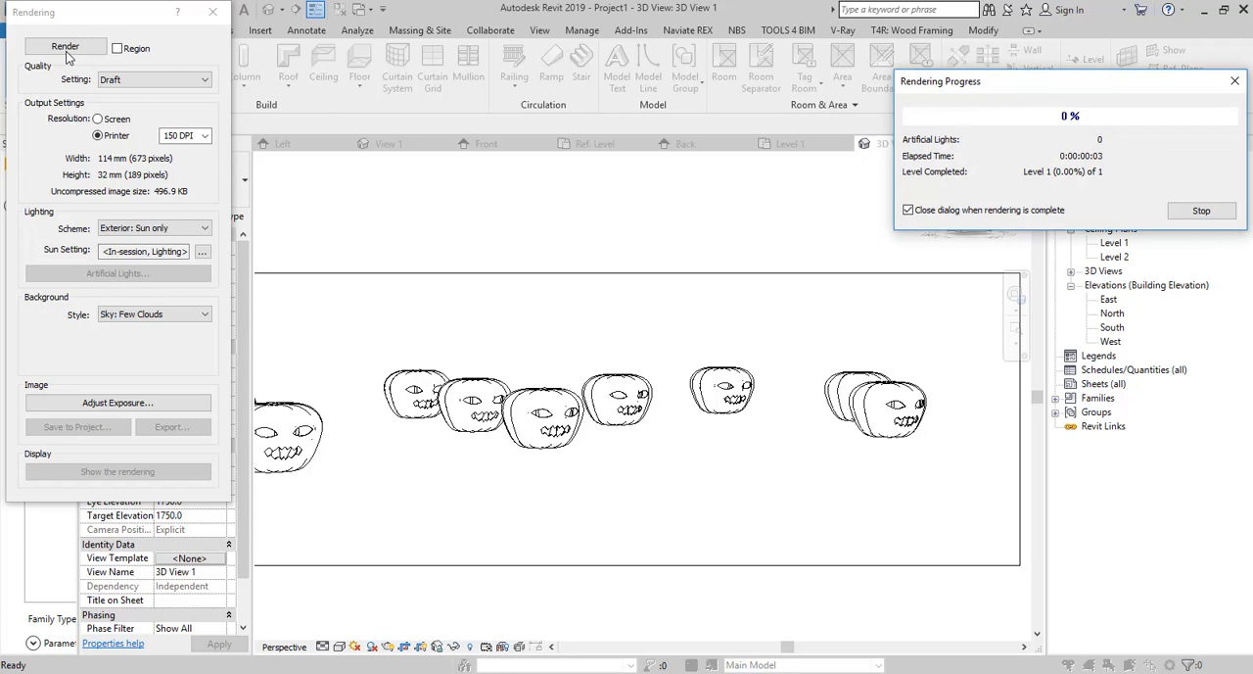